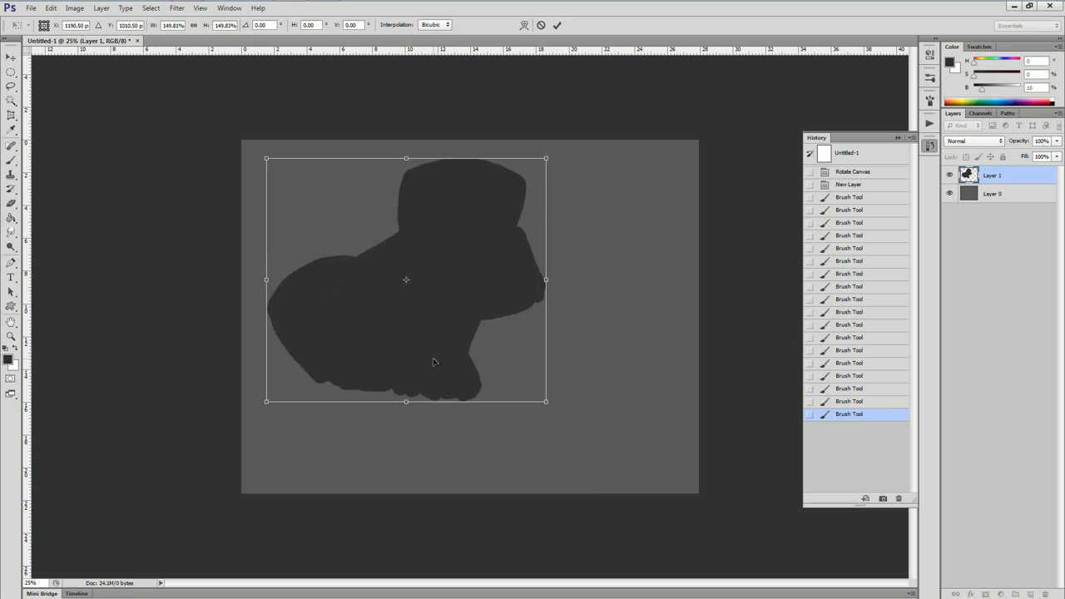
Apply the enlargement of the dark silhouette and fill in its lower body down to the canvas edge with a larger brush.
drag(278, 219, 228, 176)
key(Return)
key(])
key(])
key(])
key(])
key(])
key(])
key(])
key(])
key(])
key(])
key(])
key(])
key(])
key(])
drag(259, 423, 424, 487)
drag(501, 479, 503, 541)
Refine the silhouette's face, chin and nape edges with a smaller brush.
key([)
key([)
key([)
key([)
key([)
key([)
key([)
key([)
key([)
key([)
key([)
key([)
key([)
key([)
key([)
key([)
drag(564, 275, 590, 328)
drag(583, 369, 599, 351)
drag(575, 308, 574, 277)
drag(403, 265, 381, 304)
Darken the interior of the silhouette's body, neck and head with the Burn tool.
key(o)
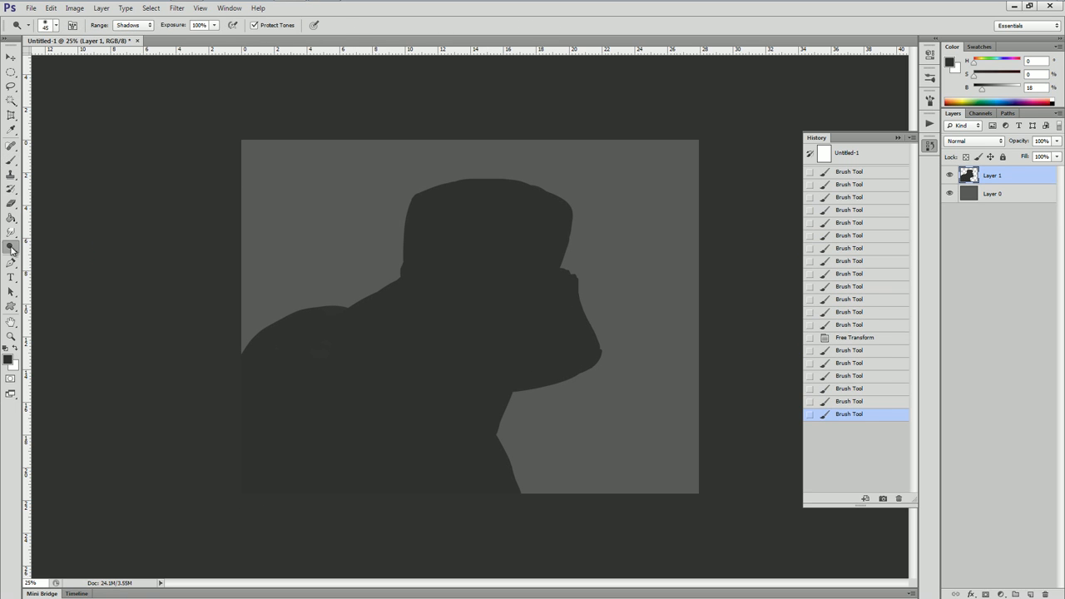
mouse_move(273, 369)
mouse_down()
mouse_move(341, 491)
mouse_move(331, 434)
mouse_move(297, 390)
mouse_move(425, 234)
mouse_move(572, 368)
mouse_move(481, 239)
mouse_move(520, 378)
mouse_up()
drag(281, 489, 327, 487)
drag(469, 435, 437, 354)
Lasso the area below the jawline, burn a shadow inside the selection, and deselect.
key(l)
drag(429, 288, 566, 416)
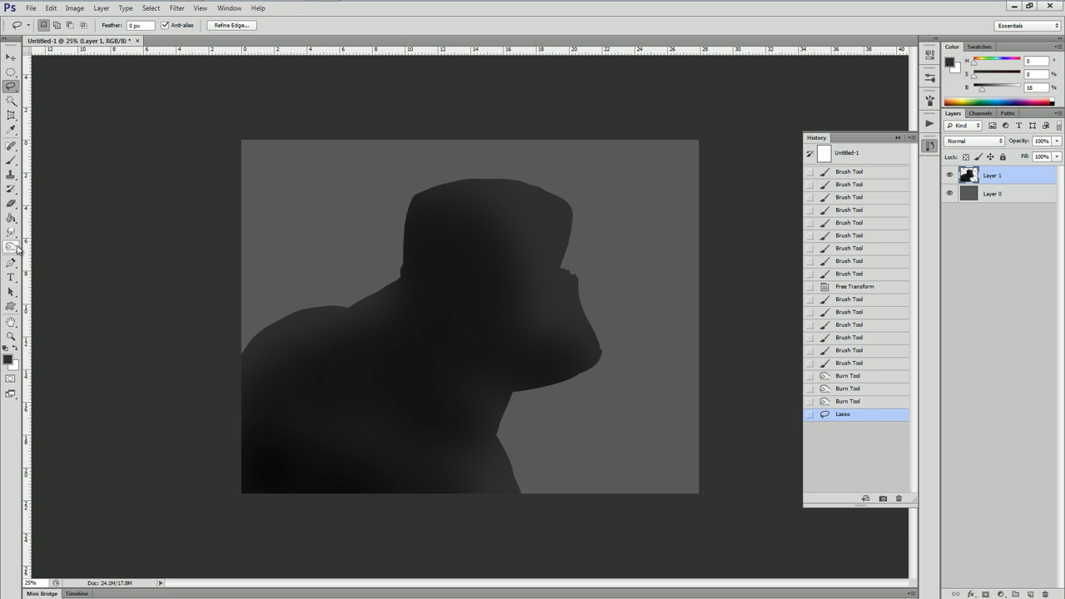
key(o)
drag(498, 364, 408, 375)
key(ctrl+d)
Burn more shading into the neck and shoulder, finishing with a smaller brush and the range set to Shadows.
click(133, 25)
click(133, 48)
drag(530, 378, 430, 315)
click(141, 25)
click(136, 38)
key([)
key([)
key([)
key([)
key([)
key([)
key([)
key([)
key([)
drag(359, 352, 423, 337)
Lighten the front of the head and face and the chest with the Dodge tool.
key(shift+o)
drag(491, 179, 582, 321)
mouse_move(566, 266)
mouse_down()
mouse_move(441, 193)
mouse_move(603, 374)
mouse_up()
drag(491, 187, 600, 334)
mouse_move(491, 420)
mouse_down()
mouse_move(441, 508)
mouse_move(466, 487)
mouse_move(370, 425)
mouse_up()
Dodge highlights onto the shoulder, upper arm and chest with a brush reduced to 250 px.
key([)
key([)
key([)
drag(272, 352, 385, 248)
drag(349, 416, 378, 450)
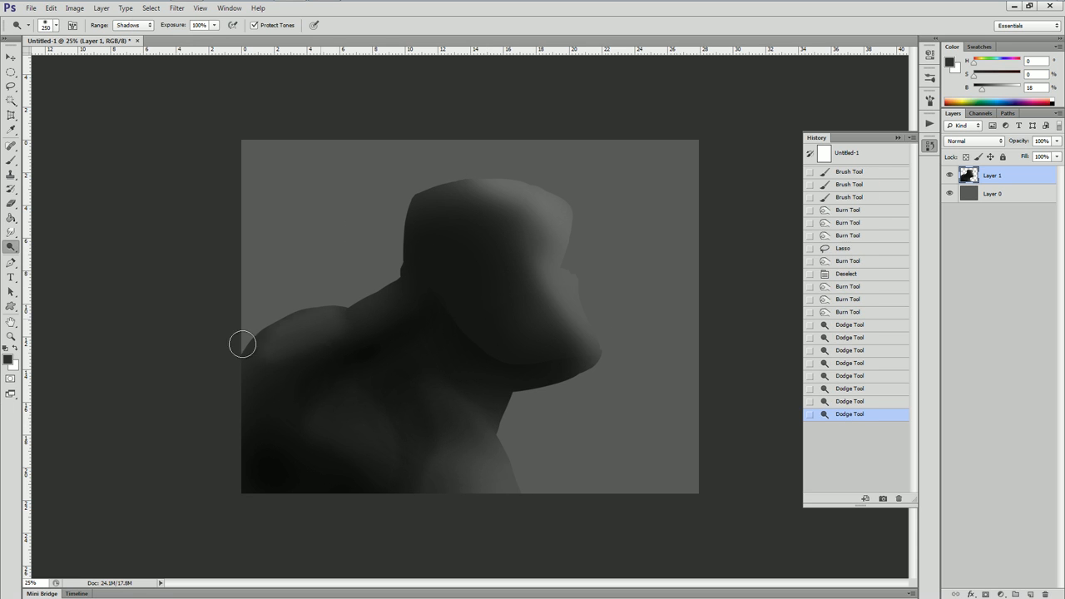
drag(500, 432, 491, 486)
drag(474, 449, 521, 554)
drag(499, 433, 505, 412)
Dodge rim highlights along the face, head, neck and back with a 125 px brush, and scale the figure's height to about 86%.
key([)
key([)
key([)
key([)
mouse_move(565, 272)
mouse_down()
mouse_move(550, 274)
mouse_move(607, 404)
mouse_up()
key(ctrl+z)
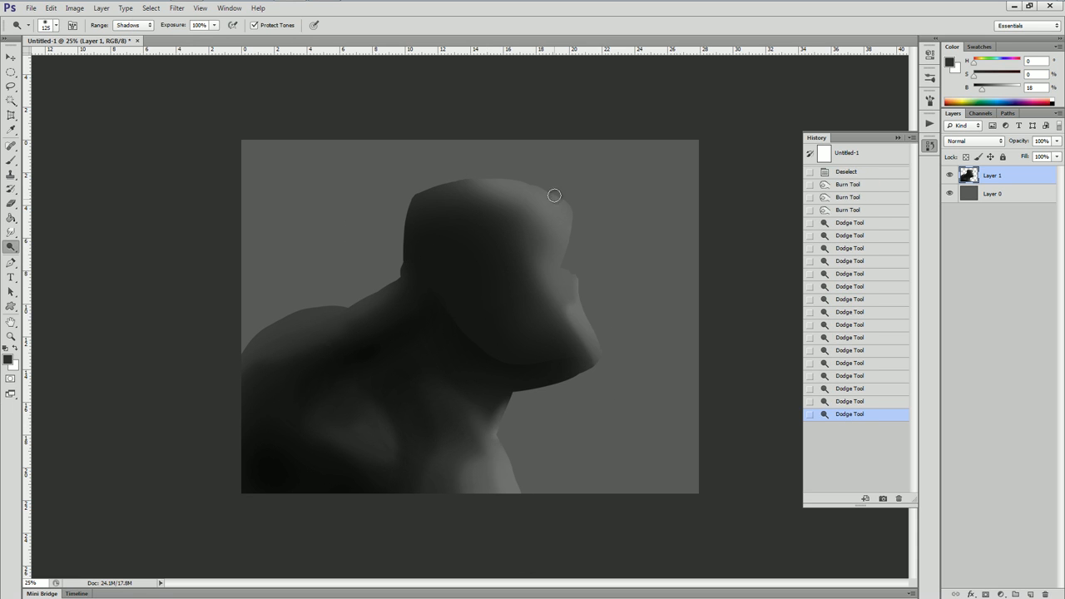
drag(567, 242, 486, 178)
drag(413, 224, 499, 182)
drag(406, 271, 337, 314)
drag(342, 313, 241, 358)
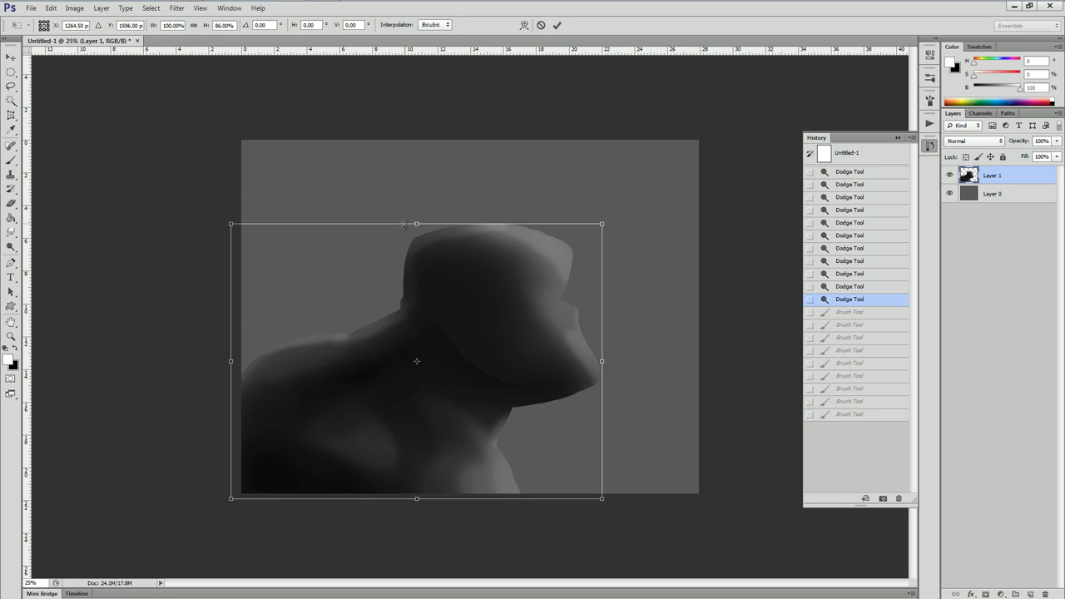
key(Return)
Paint a tapered ear-like shape in grey at 44% brightness on a new layer, extending from the side of the head.
click(1030, 593)
key(bracketright)
key(bracketright)
key(bracketright)
key(bracketright)
key(bracketright)
key(bracketright)
key(bracketright)
key(bracketright)
key(bracketright)
click(8, 357)
click(761, 251)
click(1023, 165)
drag(308, 178, 445, 283)
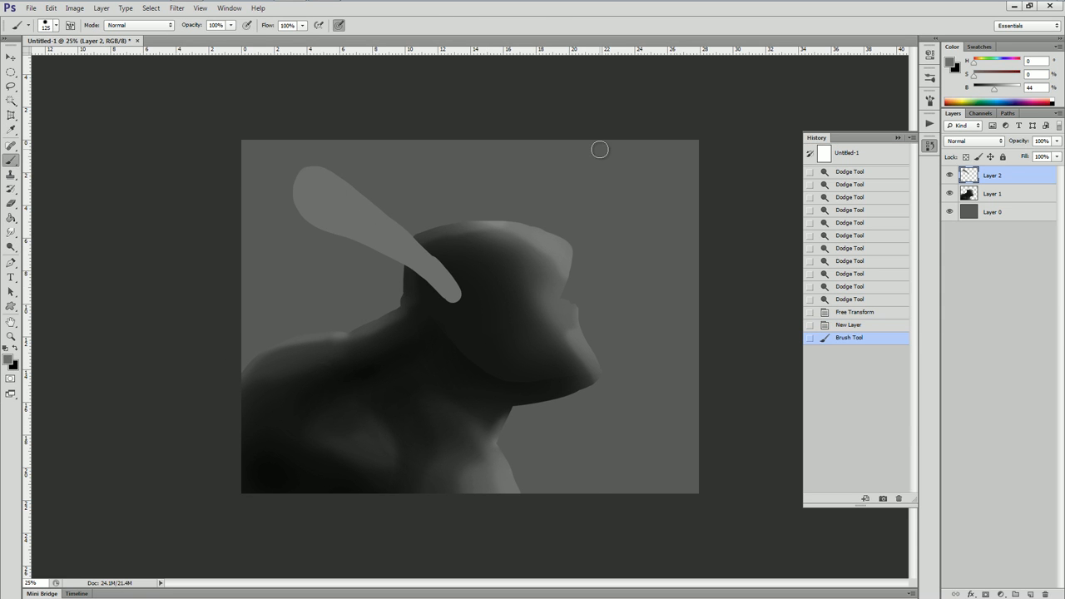
Add a Bevel & Emboss layer style to Layer 2 with a size of 188 px.
double_click(969, 178)
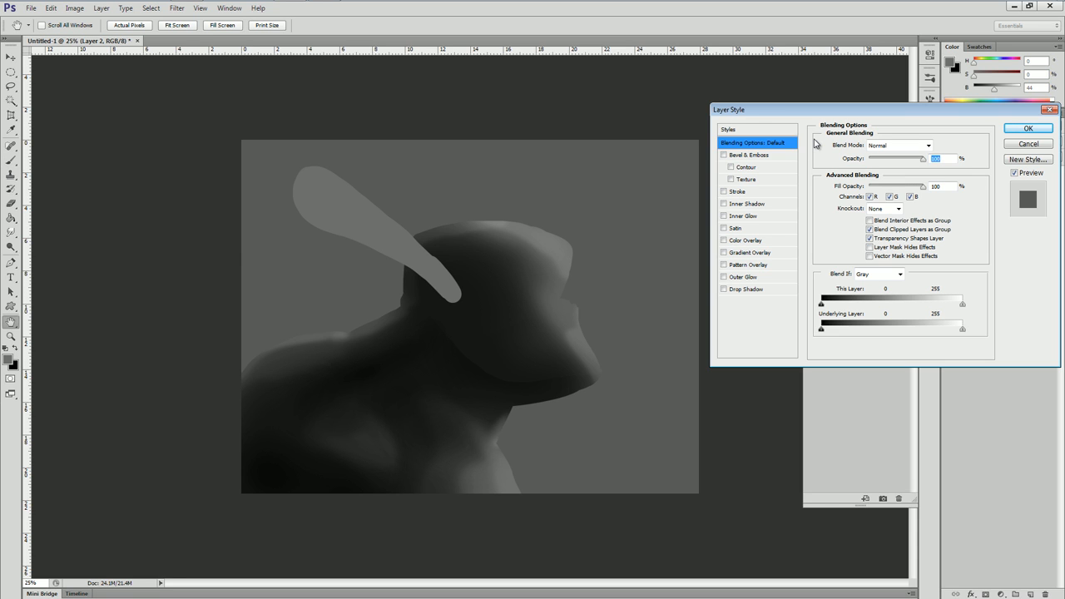
click(724, 156)
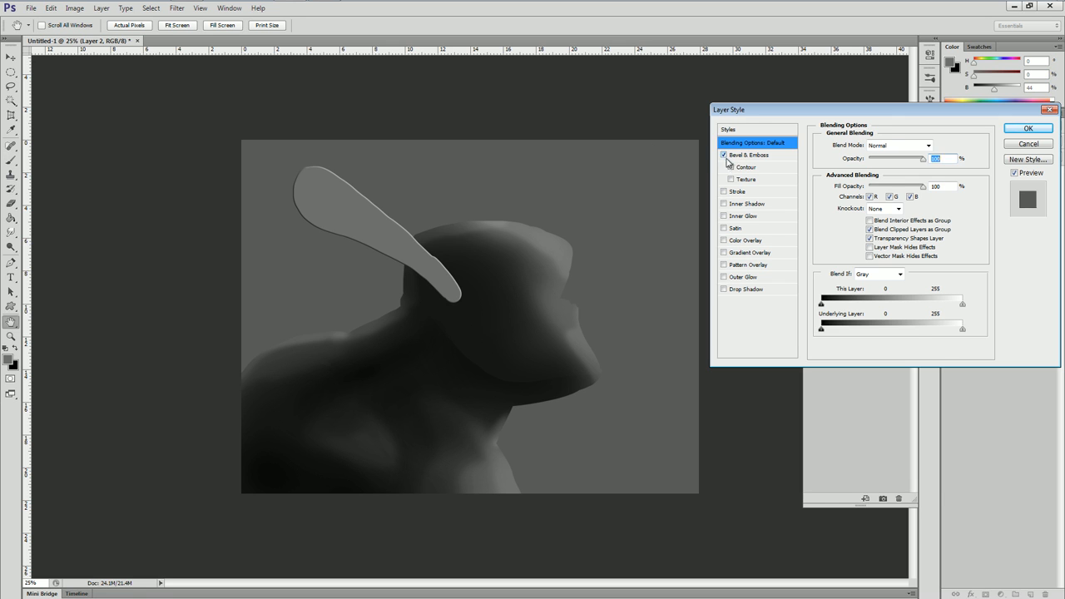
click(751, 156)
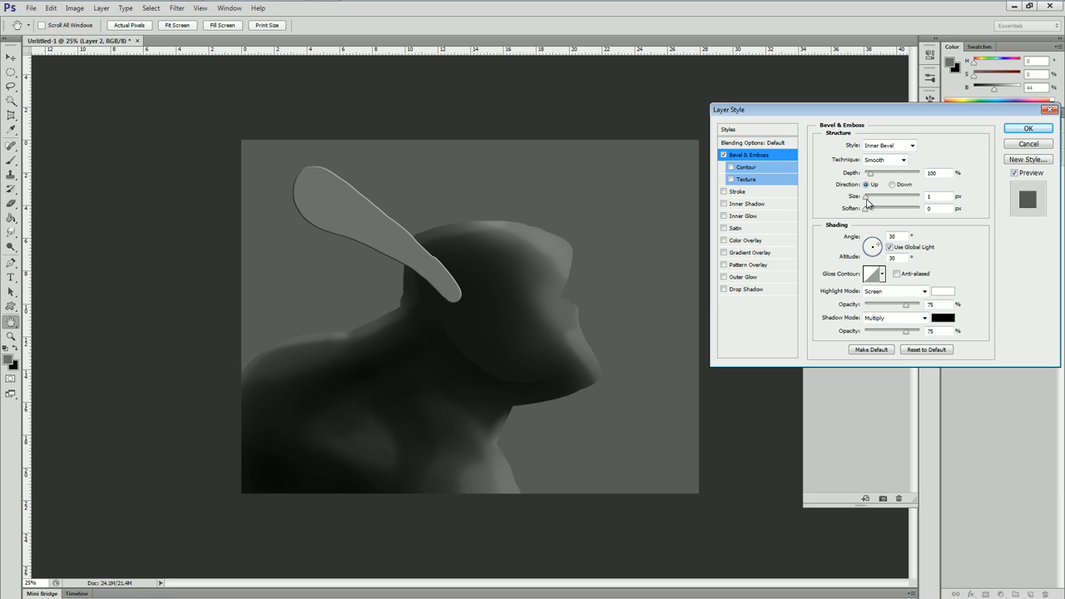
drag(867, 200, 892, 200)
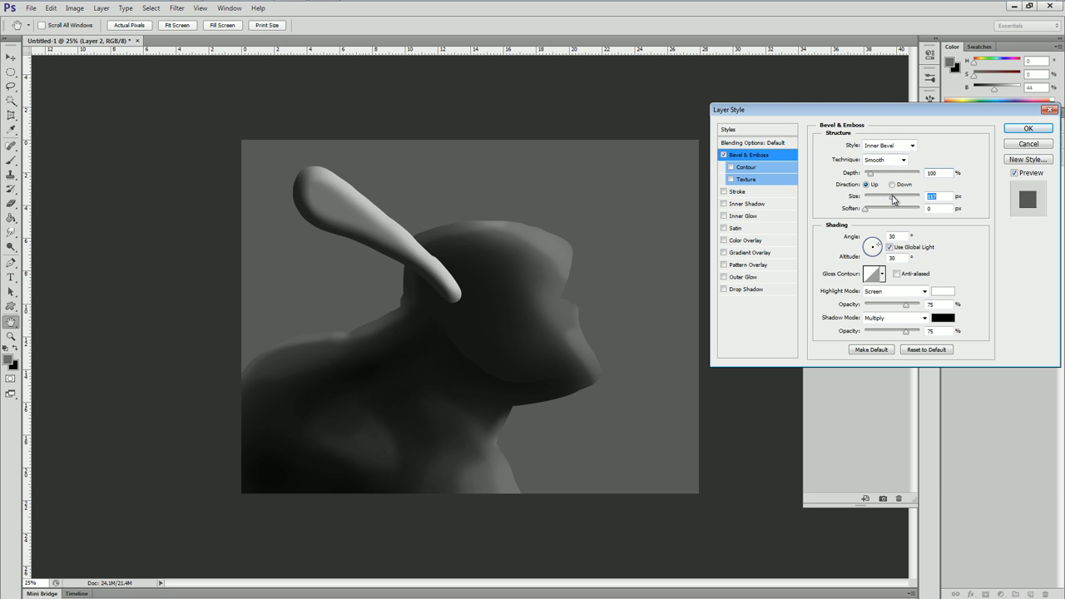
drag(899, 197, 904, 196)
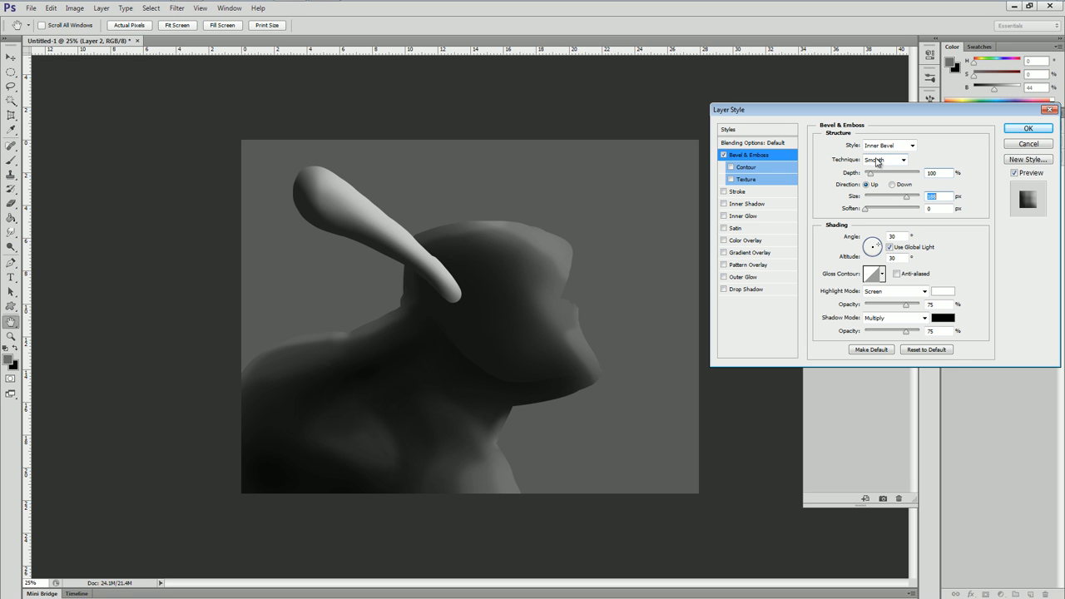
Set the bevel's depth to 1000% and soften to 16 px, with the direction at Up after trying Down.
drag(872, 177, 951, 173)
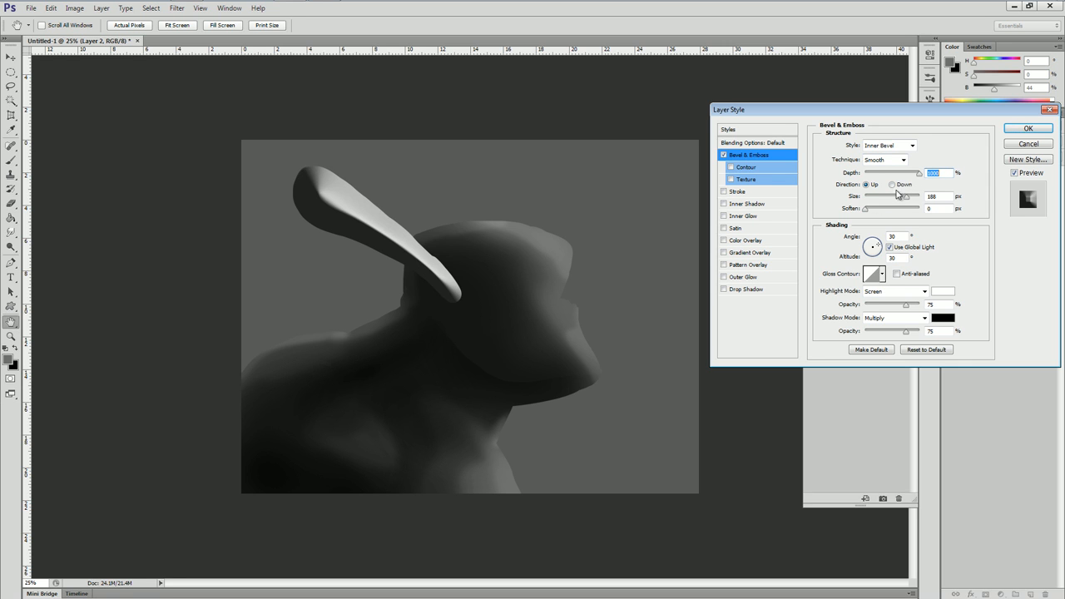
click(892, 184)
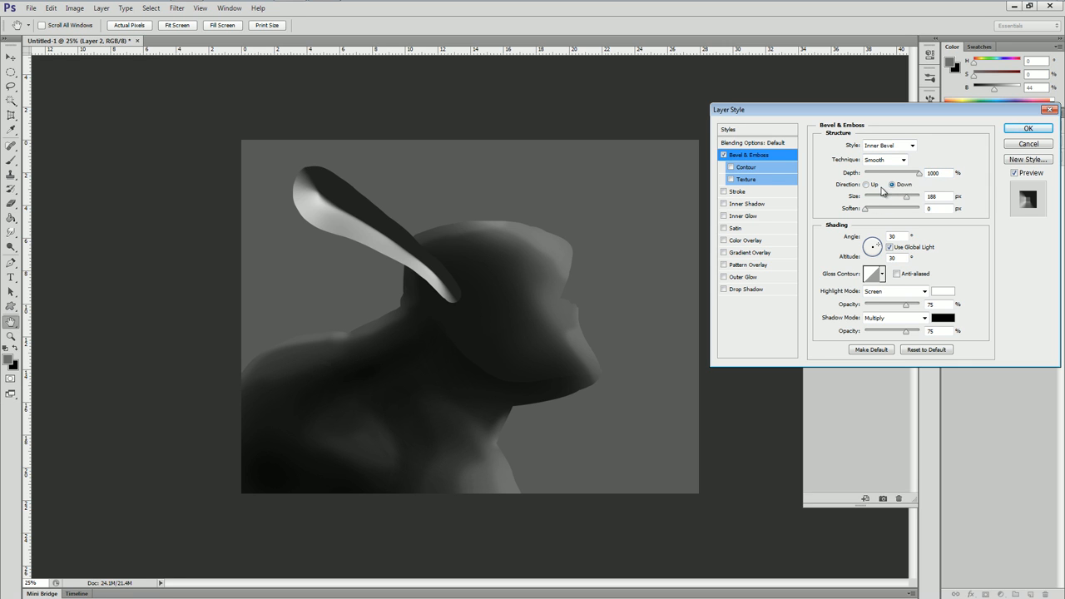
click(868, 186)
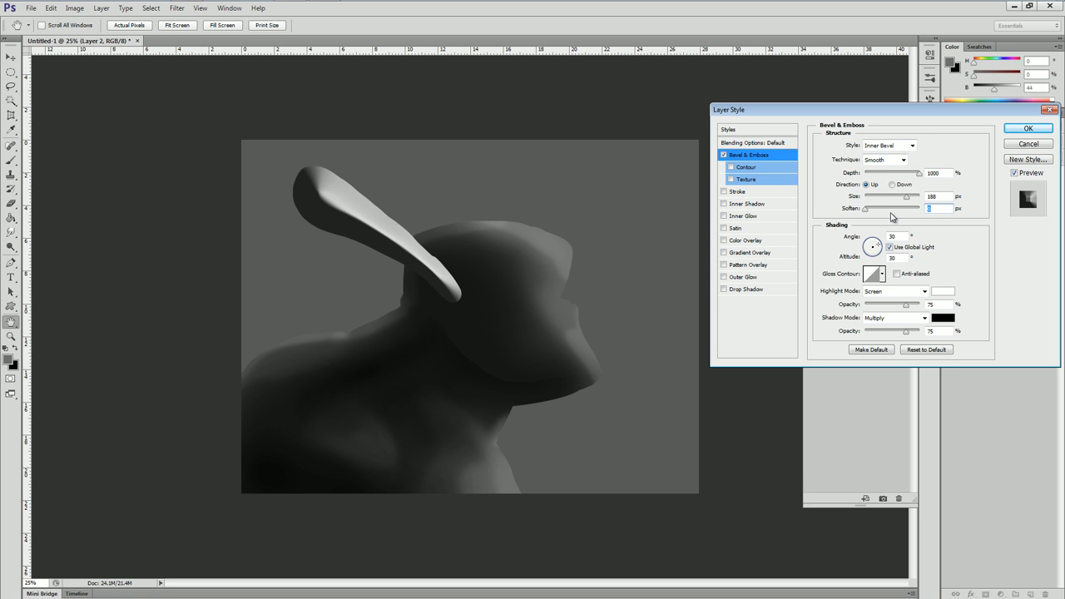
drag(866, 209, 923, 219)
Set the bevel's light angle to 27° and altitude to 53°.
drag(874, 250, 879, 245)
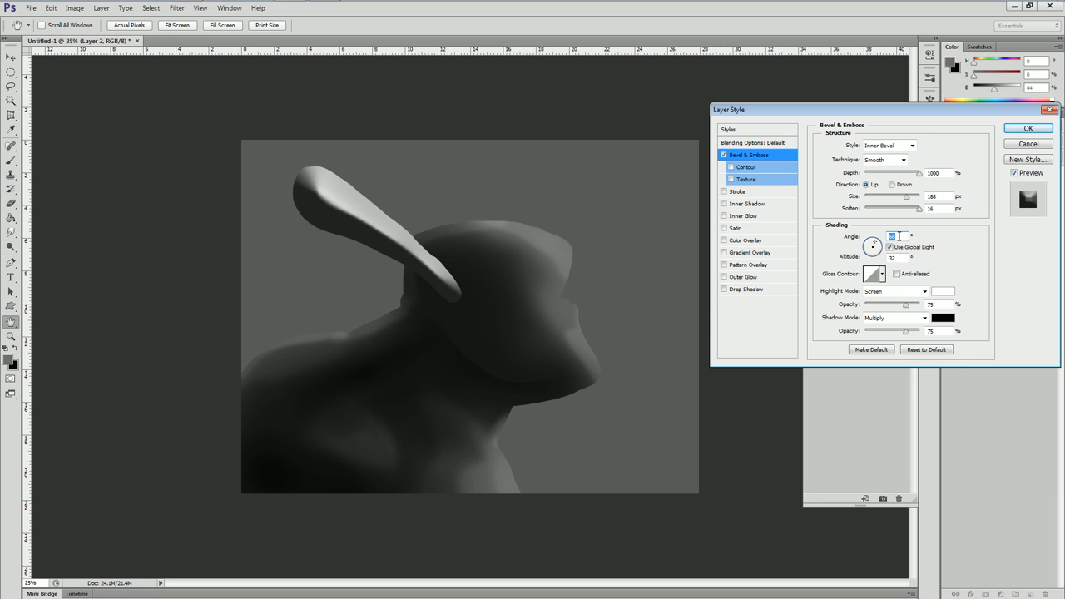
click(872, 242)
drag(900, 258, 868, 264)
text(53)
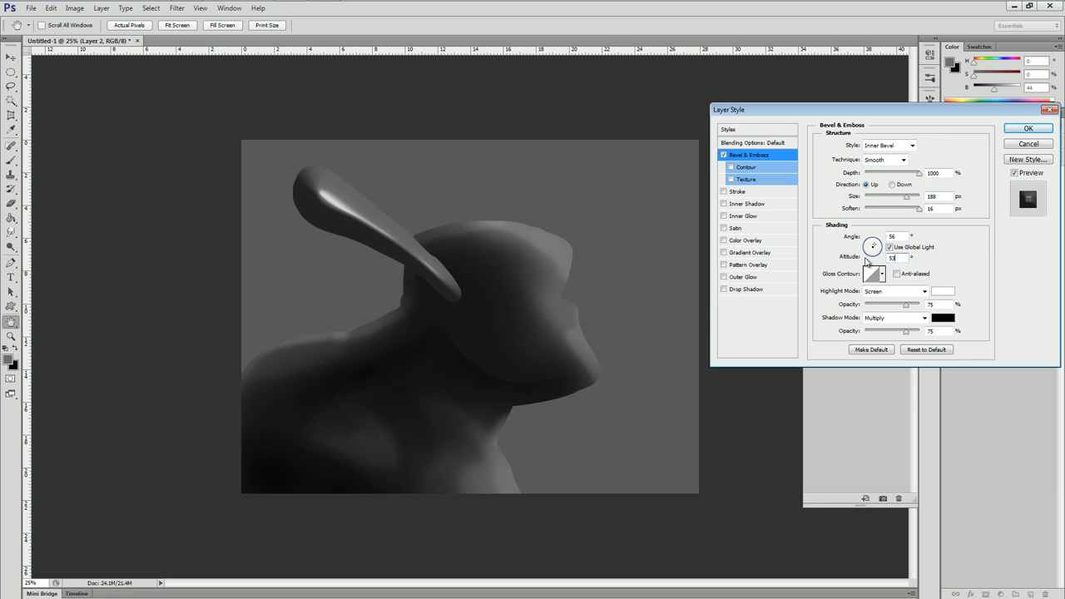
click(877, 251)
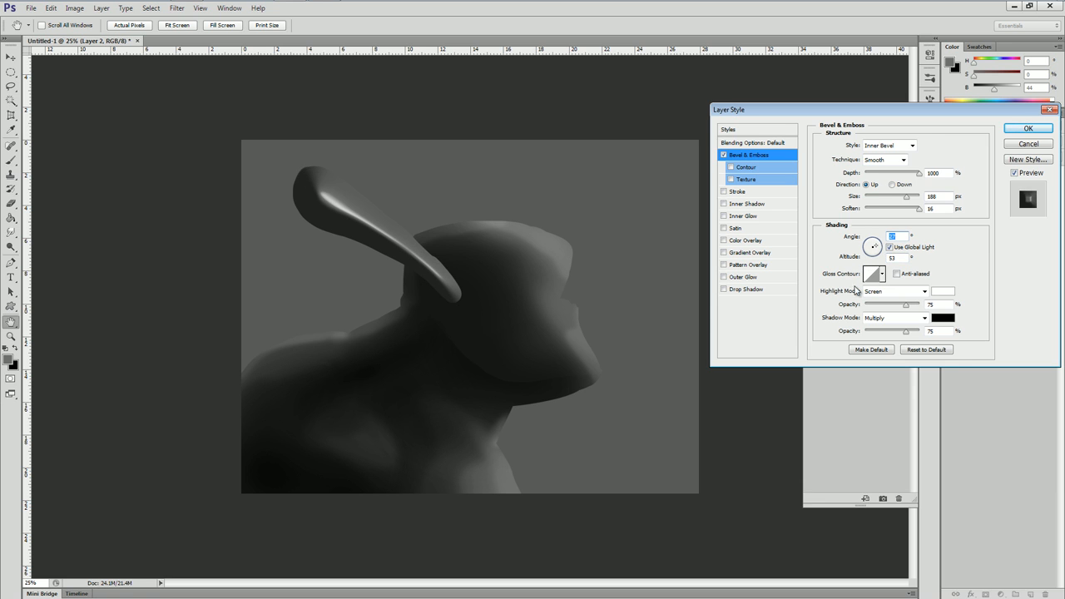
Try several gloss contour presets for the bevel and keep the smooth S-shaped curve.
click(882, 274)
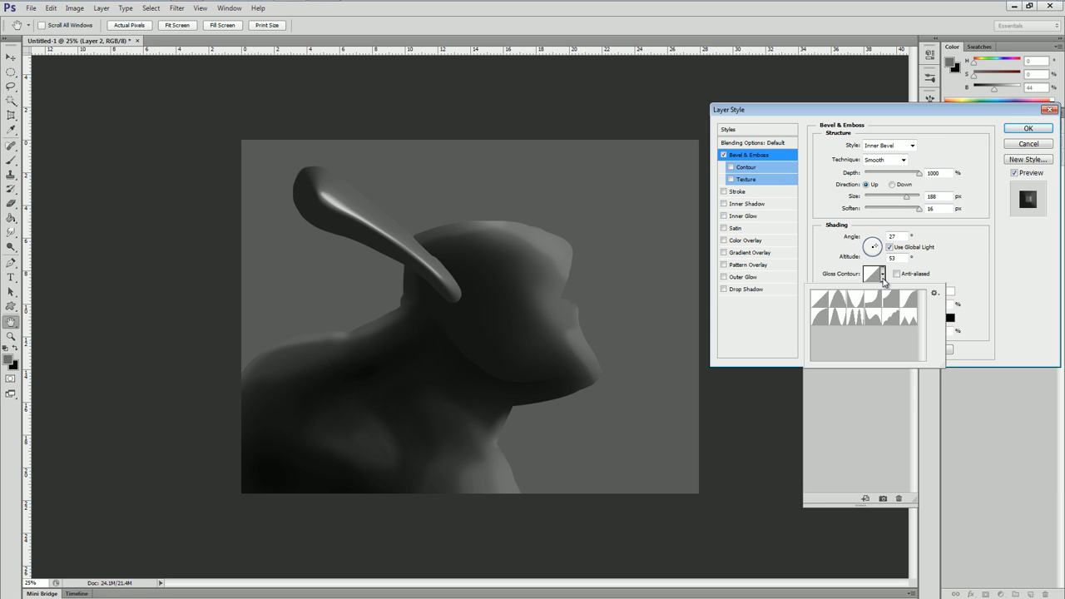
click(906, 300)
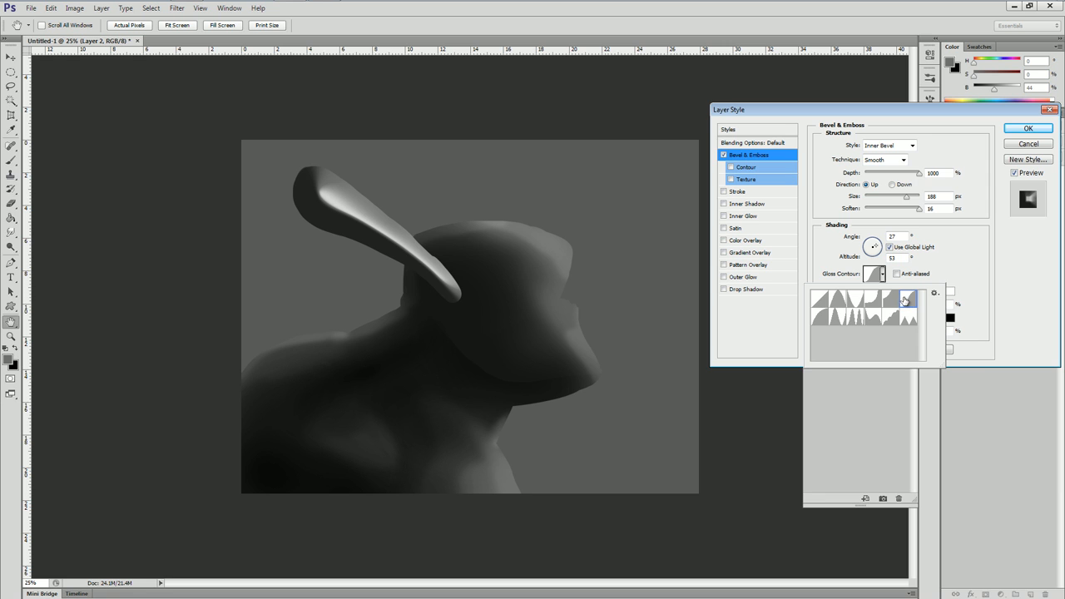
click(820, 317)
click(840, 301)
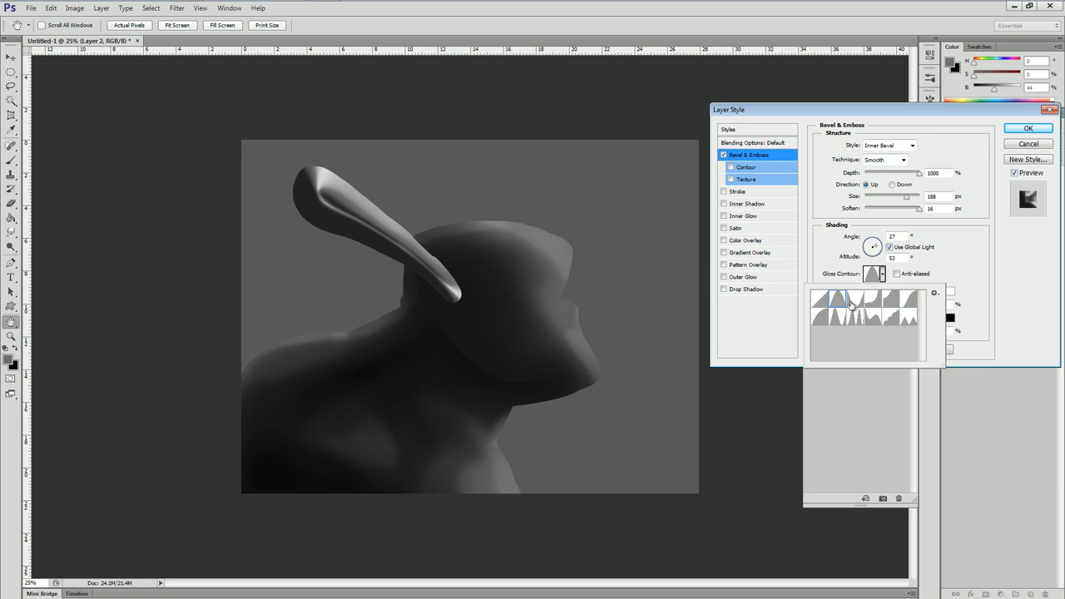
click(908, 299)
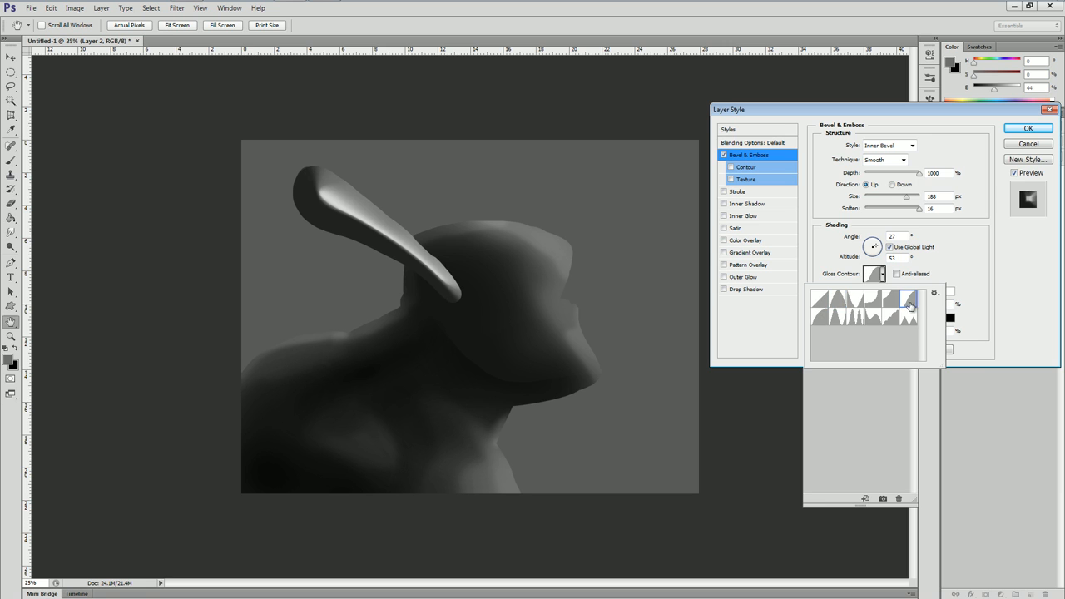
click(957, 246)
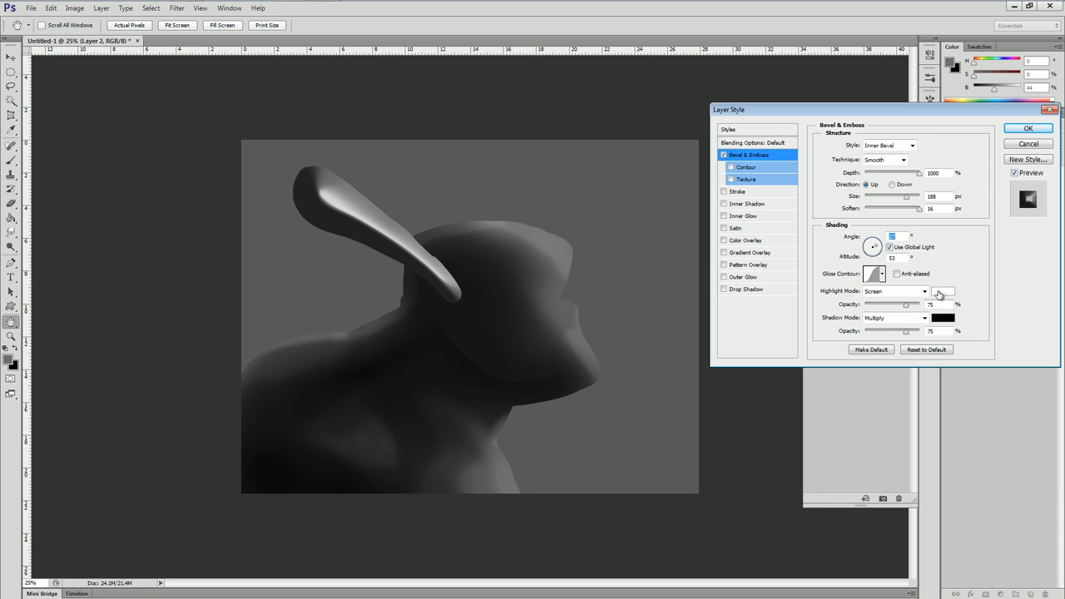
Set the bevel highlight to light blue a4daf0 at 100% opacity and slightly raise the shadow opacity.
drag(906, 304, 920, 310)
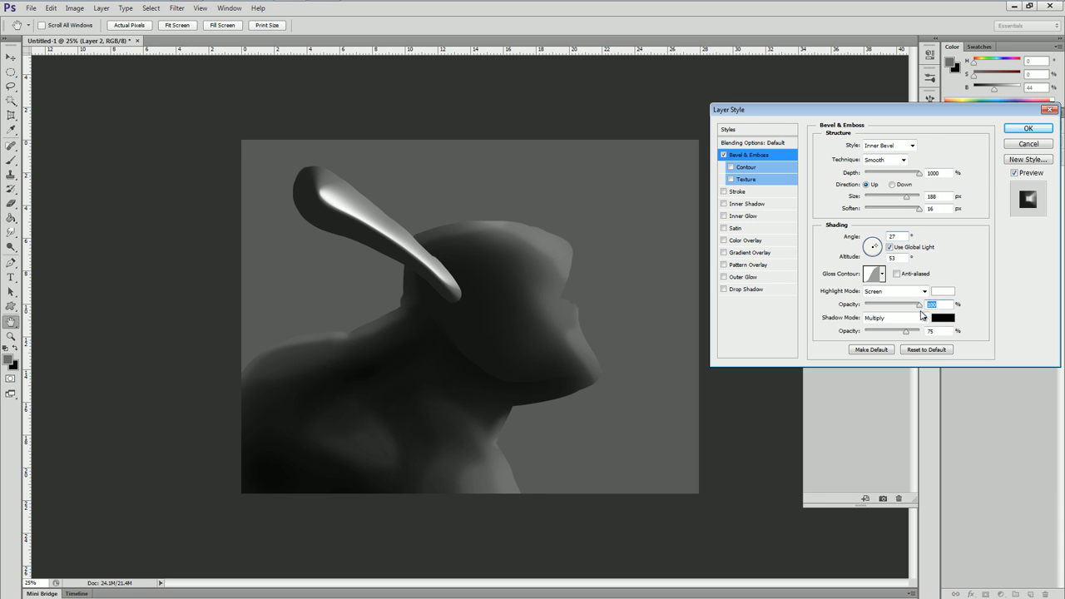
click(907, 334)
click(937, 292)
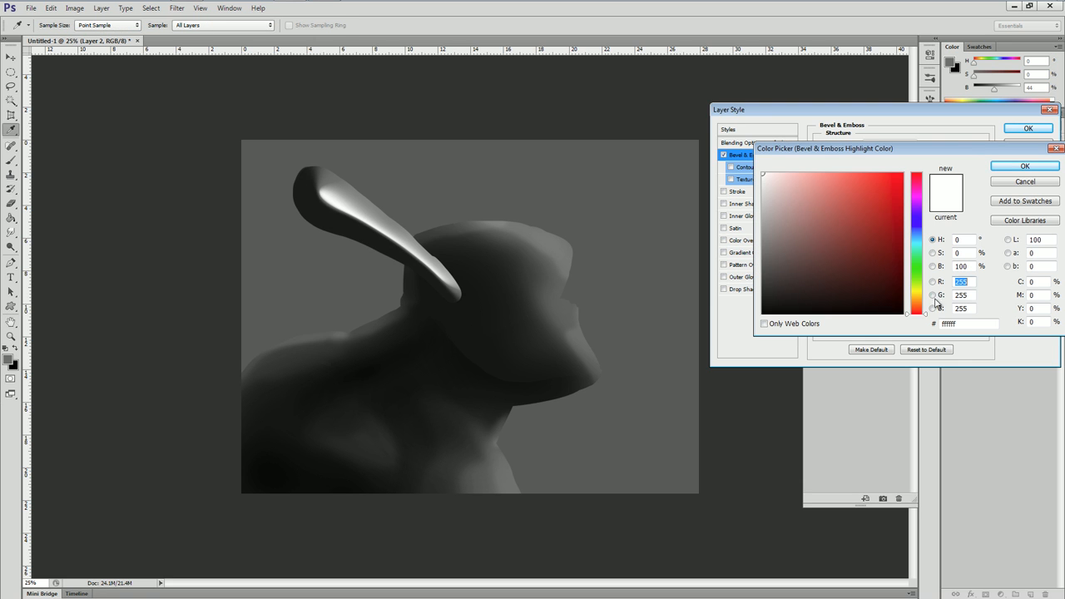
click(917, 237)
click(806, 180)
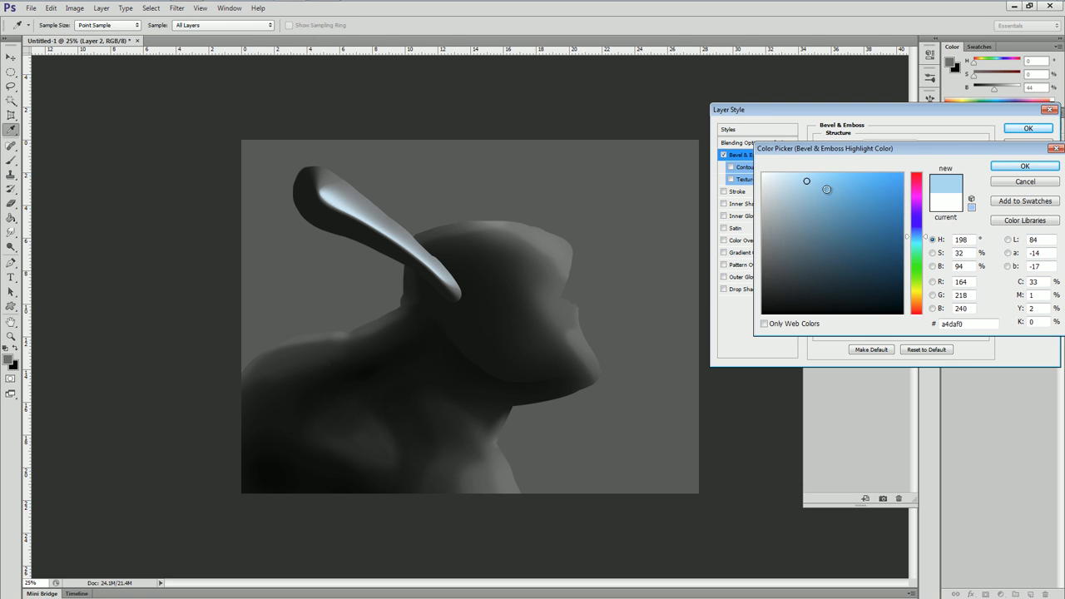
click(1002, 167)
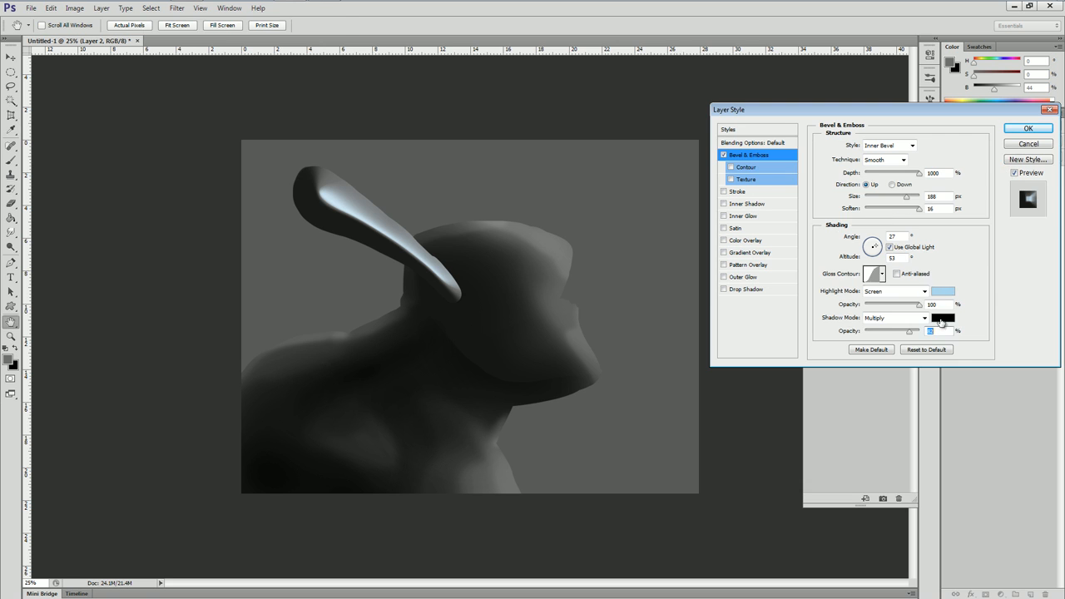
Set the bevel's shadow colour to dark brown 33130a and apply the layer style.
click(941, 324)
click(917, 310)
drag(884, 271, 876, 286)
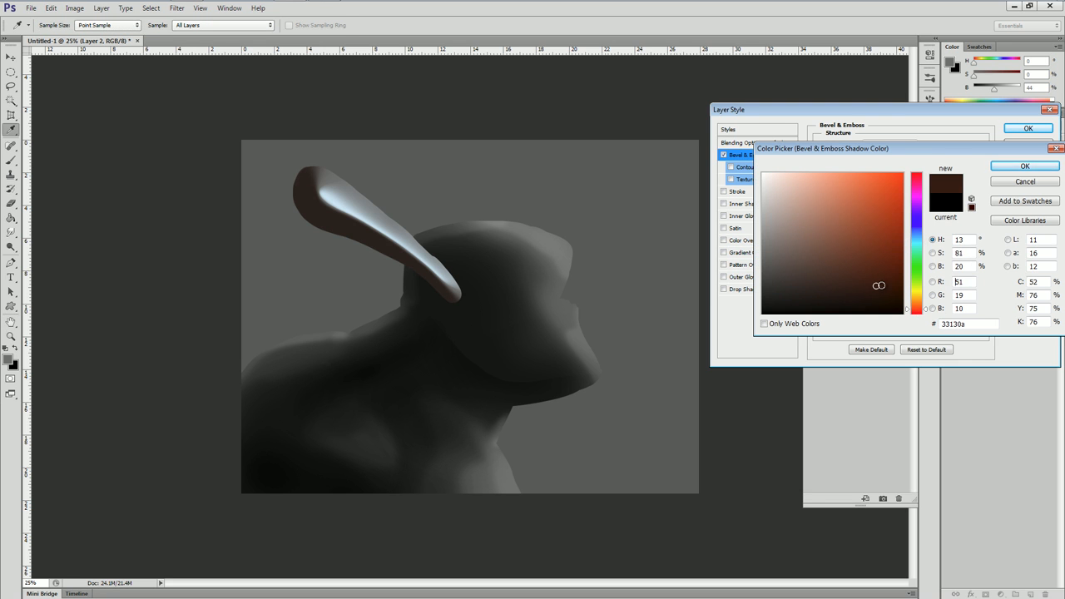
click(1024, 169)
click(1028, 128)
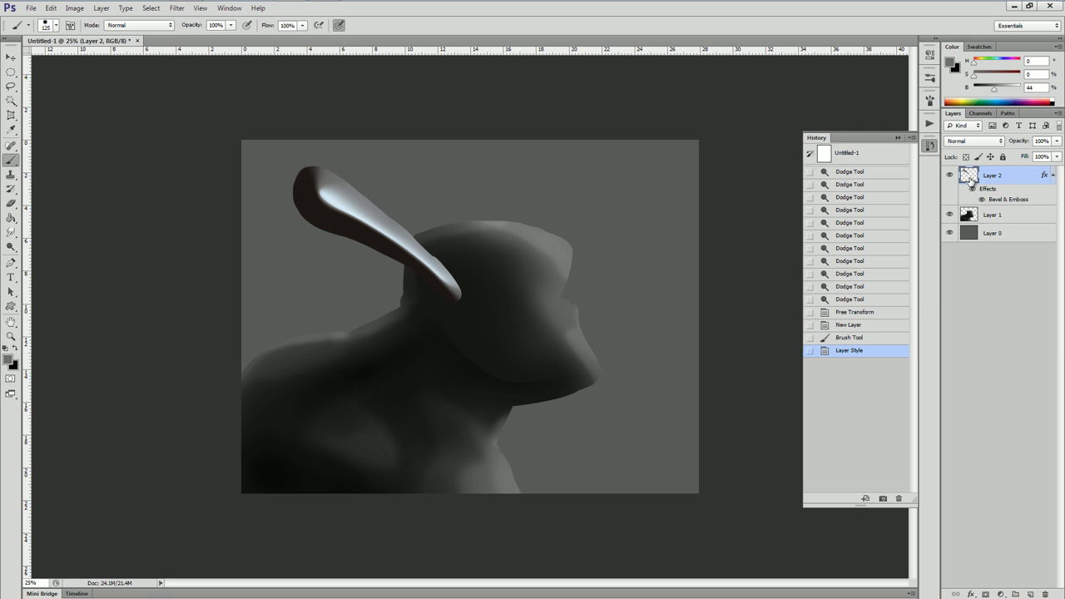
Recolour the ear-like shape on Layer 2 with a Hue/Saturation adjustment.
key(ctrl+u)
click(930, 259)
drag(760, 196, 824, 196)
click(937, 141)
Erase the shape on Layer 2 and draw a bent line and small dots on a new layer with a 30 px brush.
mouse_move(329, 202)
mouse_down()
mouse_move(298, 172)
mouse_move(441, 278)
mouse_move(401, 263)
mouse_up()
drag(315, 194, 342, 188)
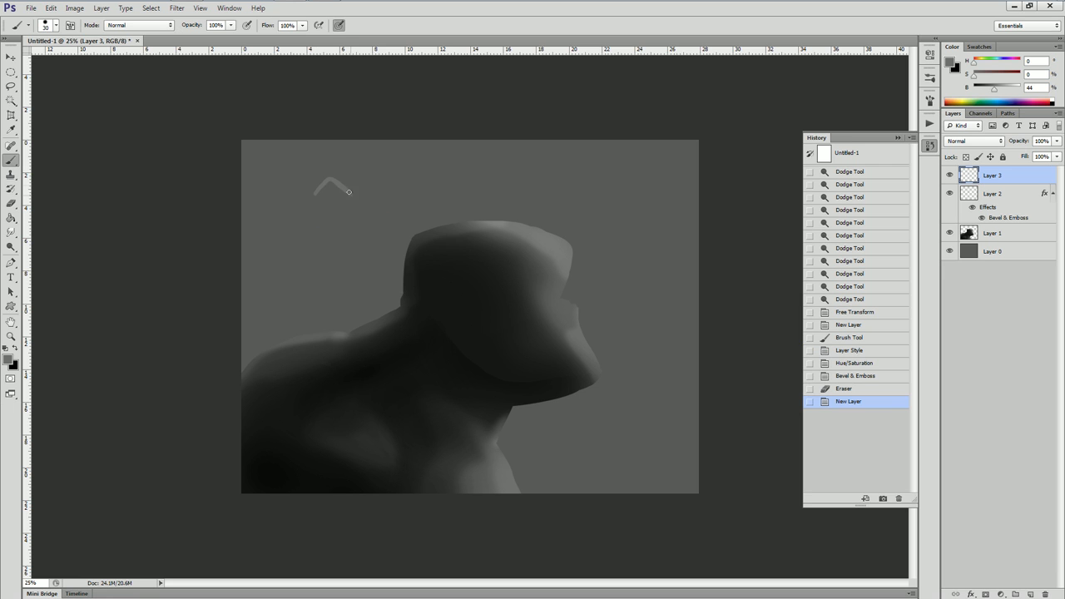
click(297, 189)
click(289, 200)
Add Bevel & Emboss to Layer 3 with depth 113%, size 24 px and soften 16 px.
double_click(959, 175)
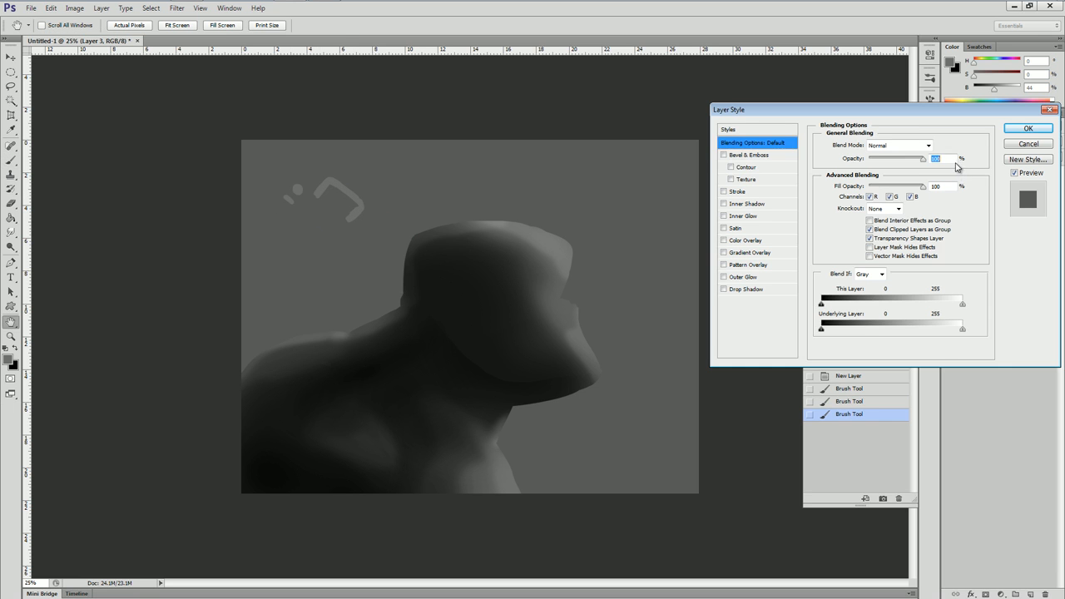
click(744, 154)
click(871, 172)
click(868, 197)
drag(869, 197, 907, 225)
click(867, 210)
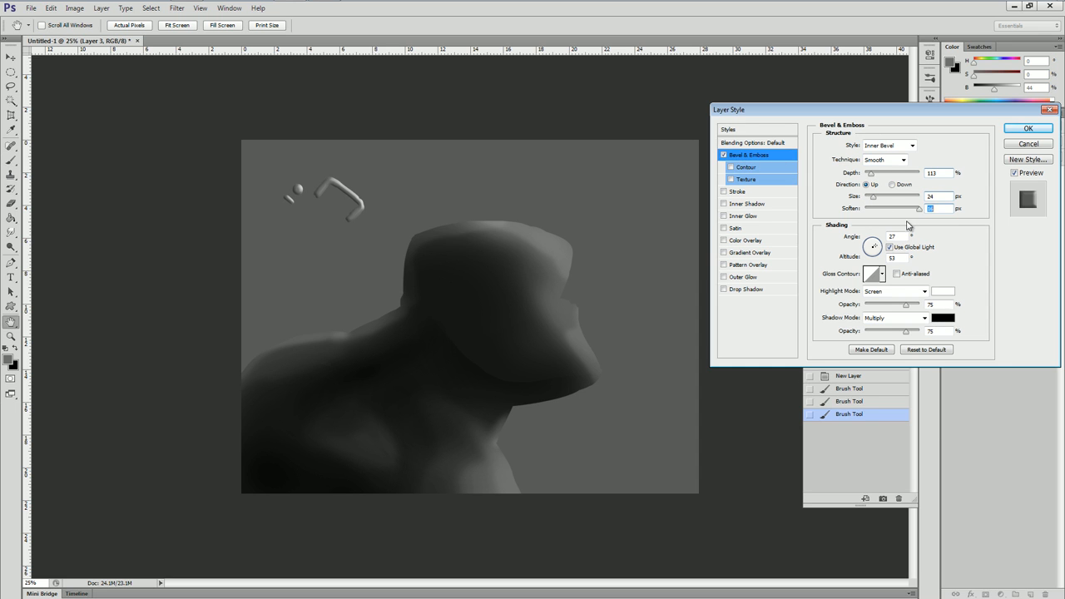
Set Layer 3's bevel highlight to light blue and its shadow to dark brown, both at 100% opacity.
click(941, 291)
click(816, 190)
click(1001, 171)
click(946, 321)
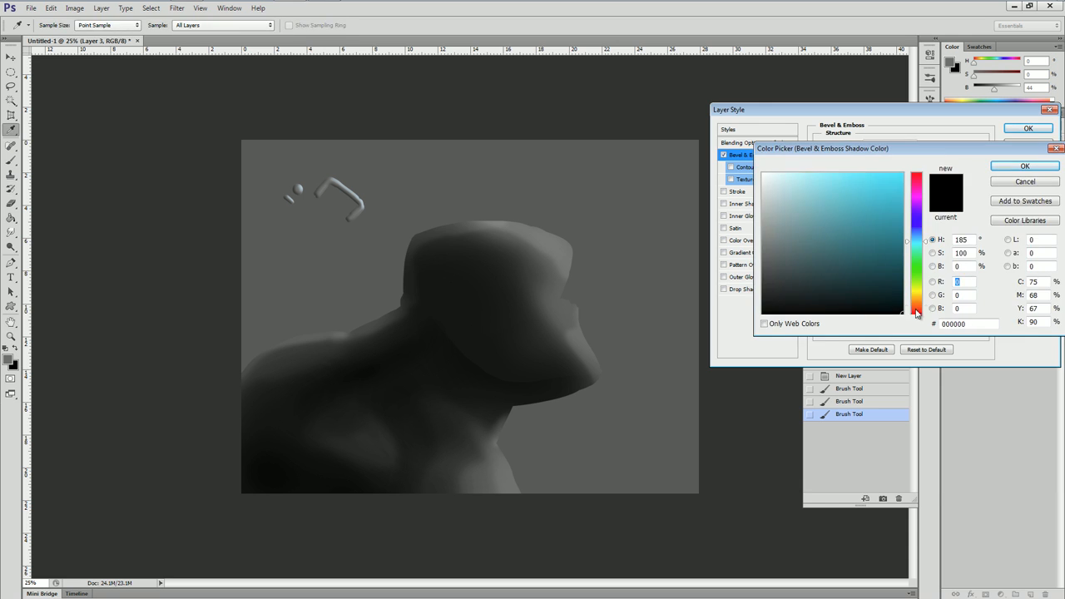
click(916, 308)
click(872, 284)
click(1001, 169)
drag(907, 331, 921, 331)
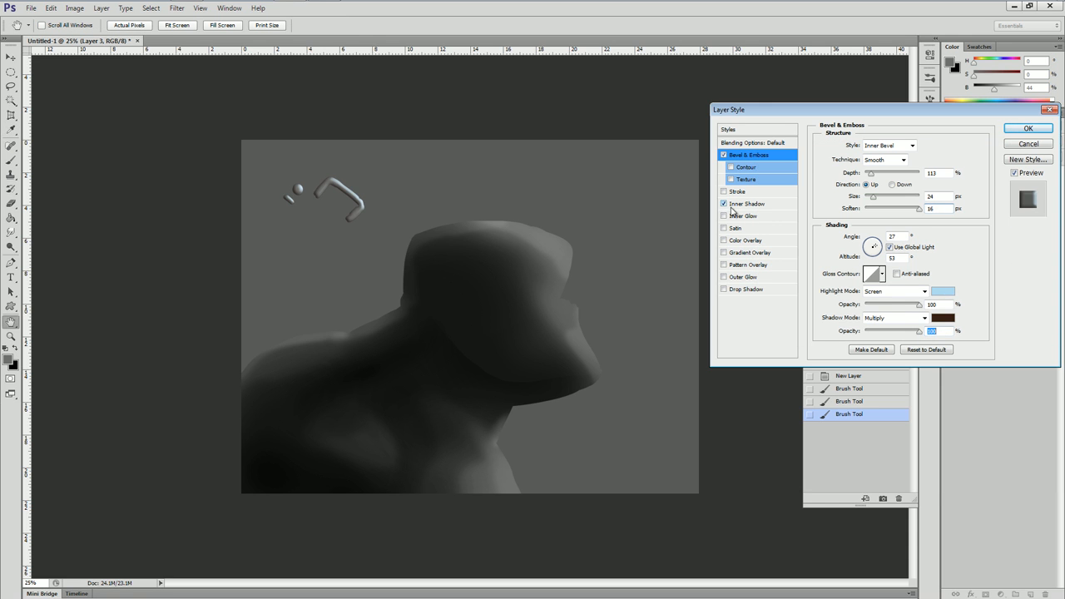
Enable an Inner Shadow on Layer 3 and set its colour to a very dark brown.
click(747, 204)
click(938, 146)
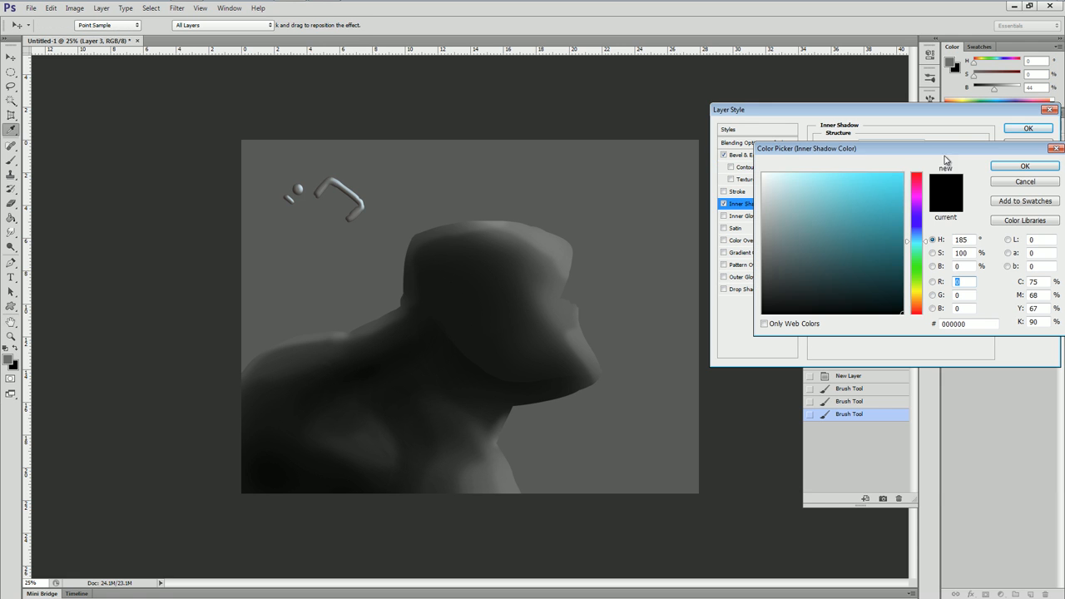
click(917, 307)
click(891, 303)
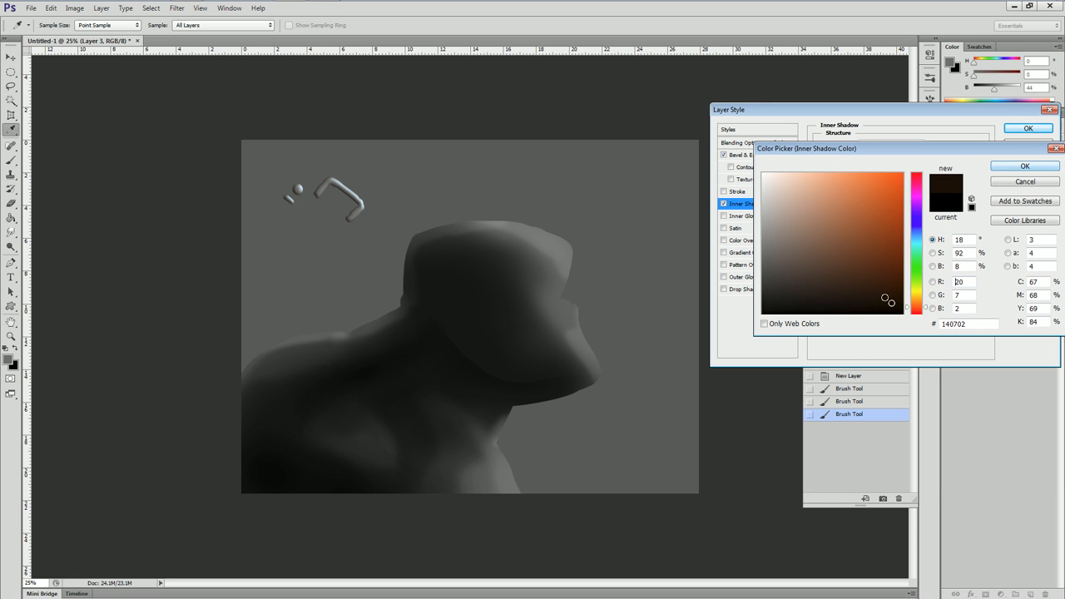
click(1025, 166)
Set the Inner Shadow to 40% opacity, angle -119° without global light and distance 41 px, and increase its size.
text(40)
click(916, 176)
click(869, 175)
click(861, 190)
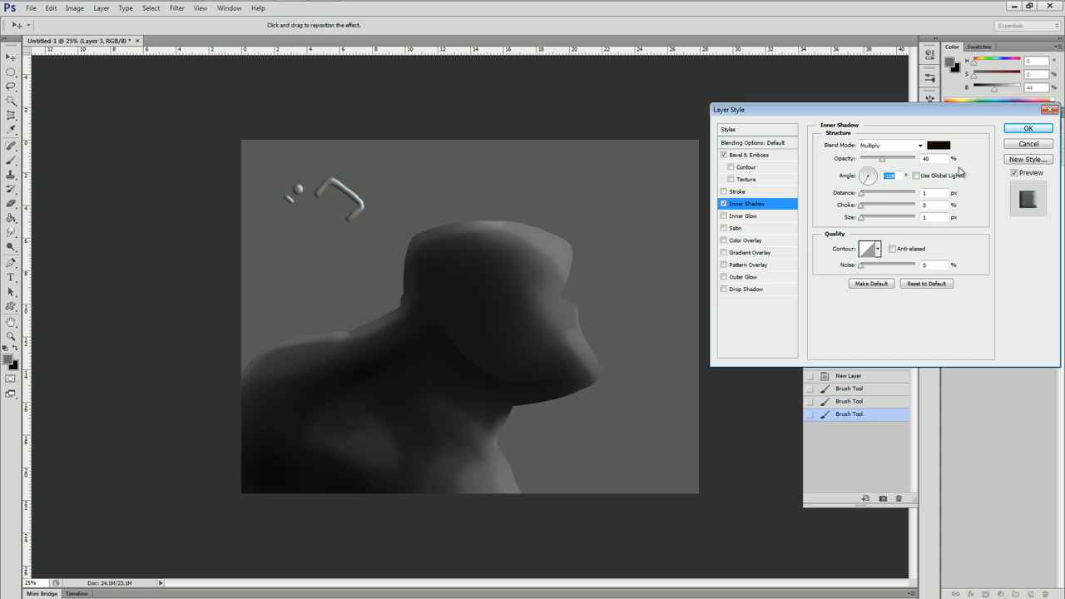
drag(862, 193, 871, 221)
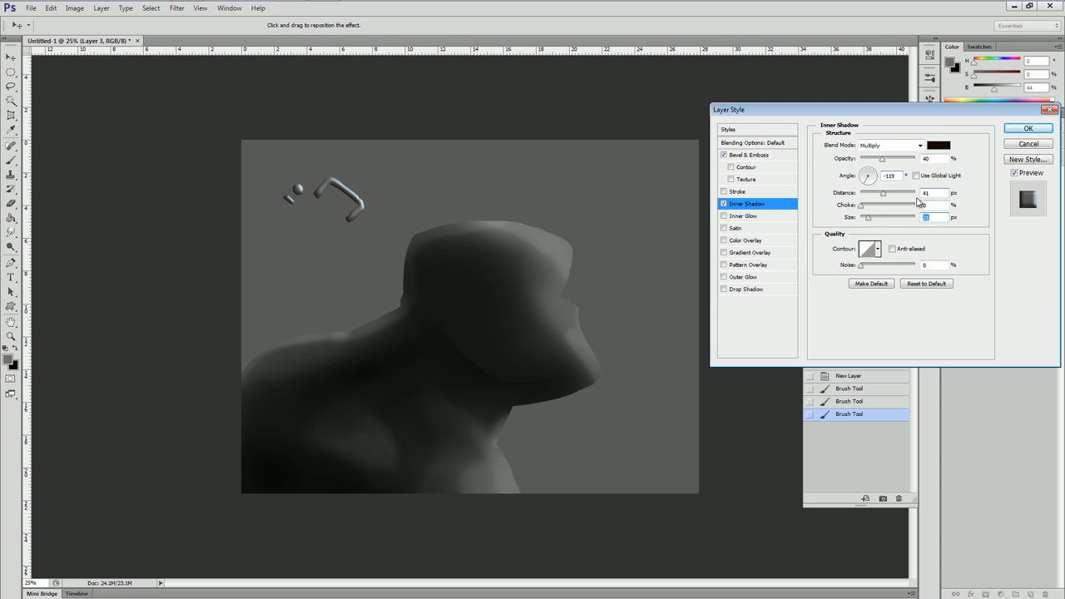
Add a Drop Shadow to Layer 3 with 64% opacity, distance 13 px and size 16 px.
click(737, 291)
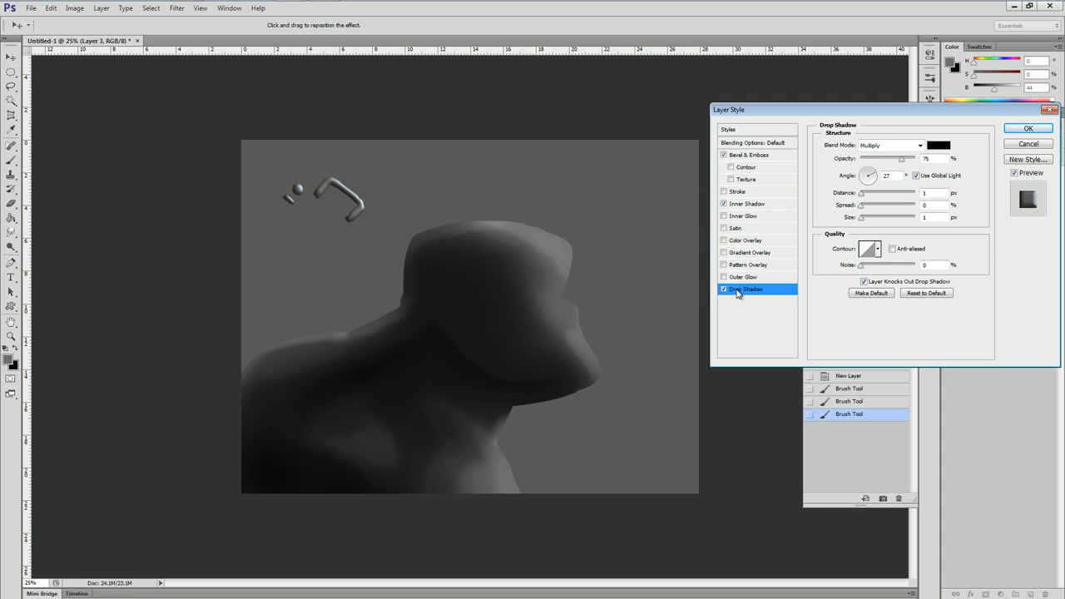
drag(901, 160, 894, 160)
drag(862, 193, 869, 196)
key(Up)
drag(862, 216, 870, 220)
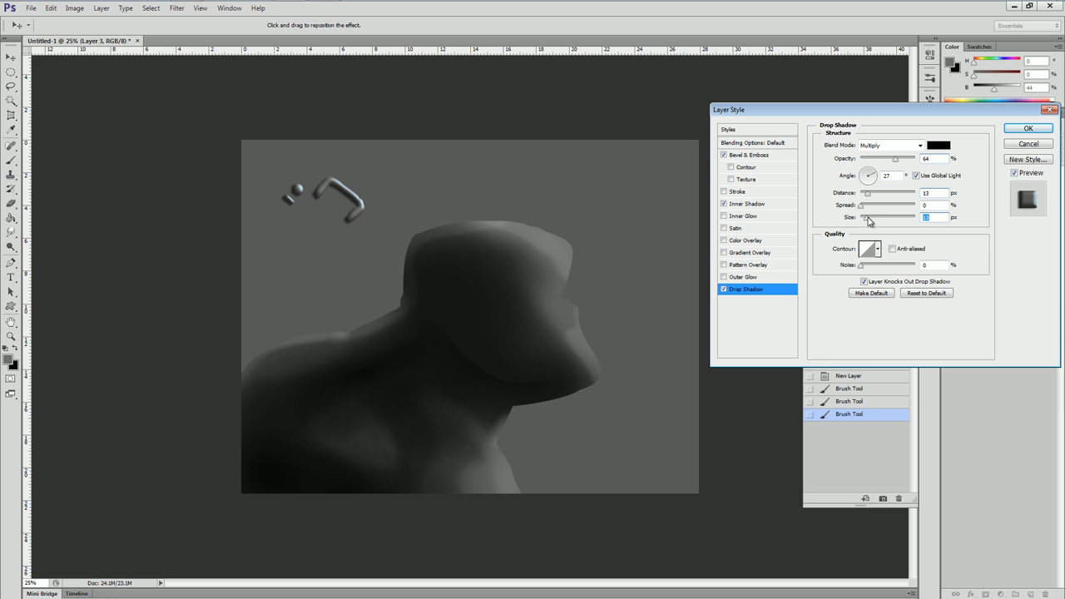
text(16)
click(1013, 133)
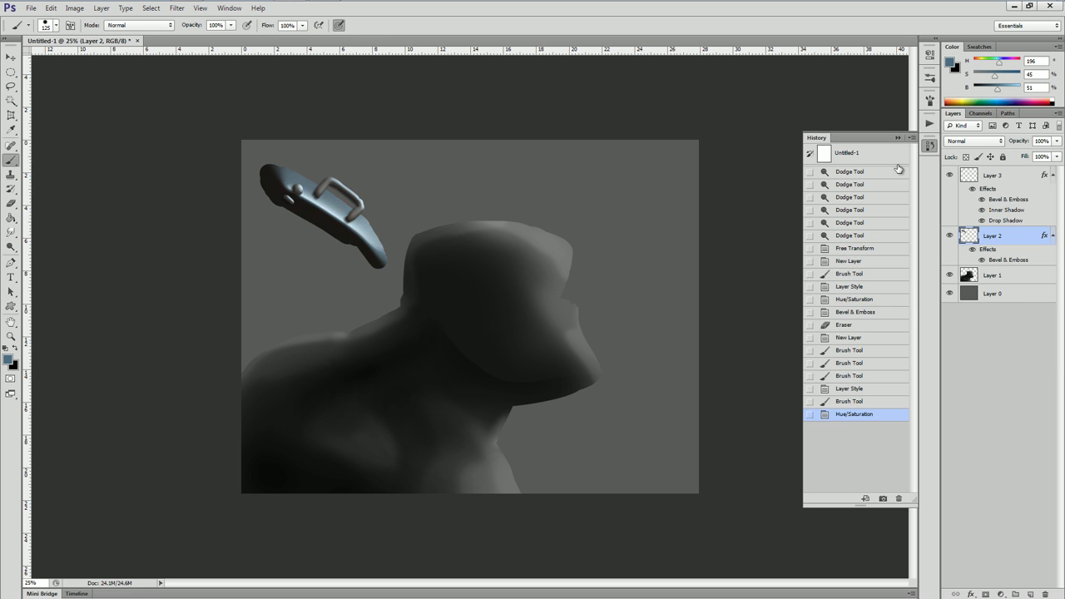
Clear Layer 3 and paint a bracket and small marks over the blue shape with a 15 px brush.
click(973, 249)
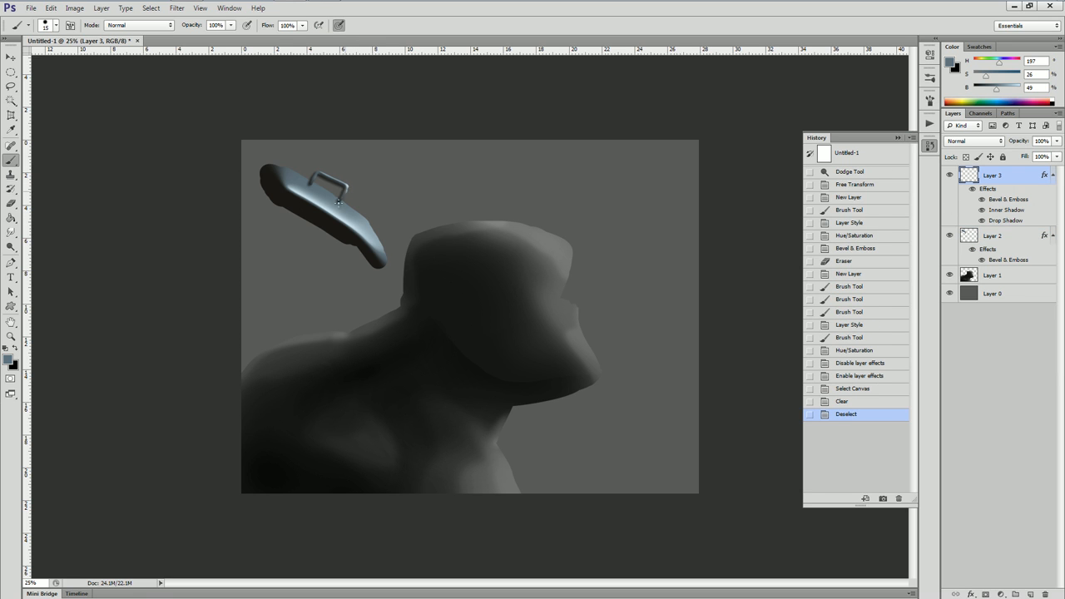
drag(291, 182, 351, 214)
click(311, 190)
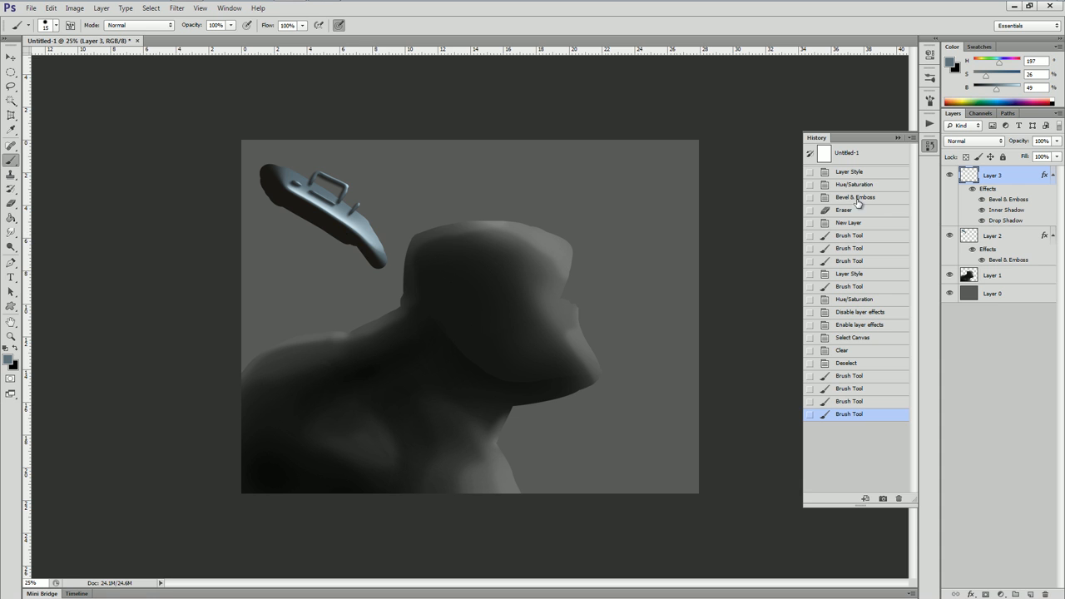
Duplicate Layer 3, clear the copy and paint a small bracket along the blue shape's lower edge.
drag(973, 178, 1031, 593)
key(ctrl+a)
key(Delete)
key(ctrl+d)
drag(294, 218, 314, 225)
Set the copy's Bevel & Emboss to depth 592% with a larger size, dark brown highlight and black shadow.
double_click(1008, 199)
drag(872, 178, 879, 199)
click(943, 290)
click(918, 309)
click(887, 301)
click(1025, 164)
click(941, 318)
click(882, 312)
click(1025, 167)
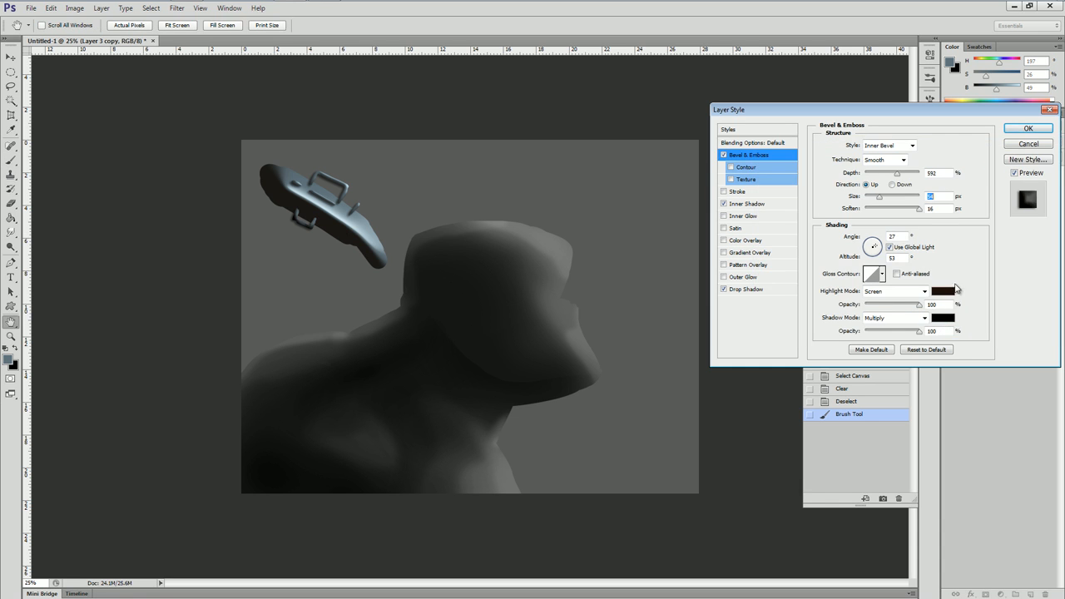
Adjust the Inner Shadow colour of Layer 3 copy and set its Drop Shadow distance to 19 px.
click(739, 204)
click(942, 144)
click(749, 288)
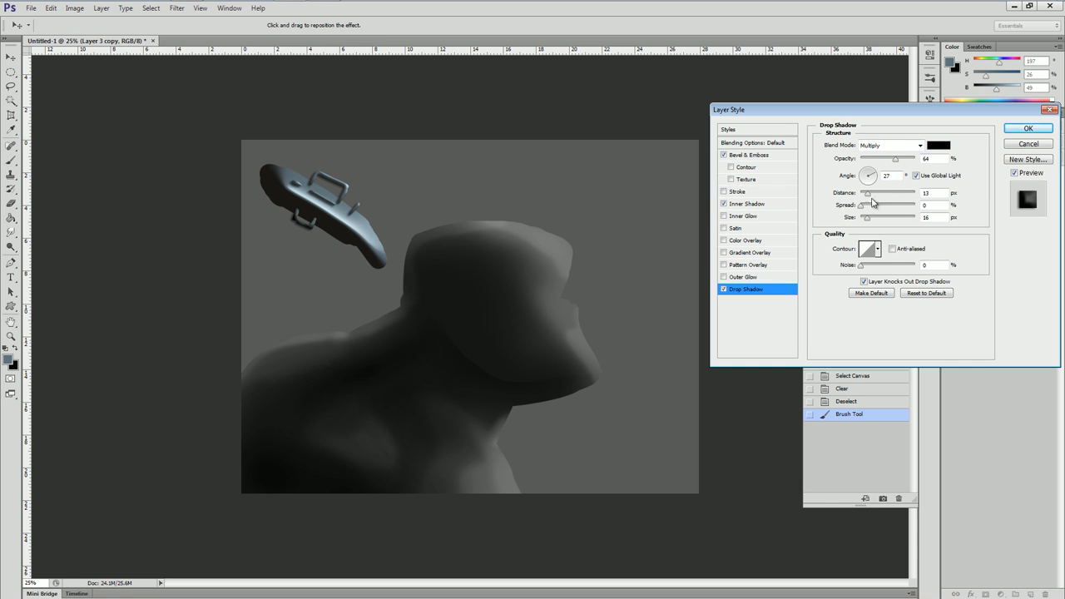
text(19)
key(Tab)
key(Tab)
text(1)
Refine Layer 3 copy's dark brown bevel highlight, set the depth to 531% and reduce the bevel size.
click(748, 159)
click(940, 291)
mouse_move(863, 266)
mouse_down()
mouse_move(860, 197)
mouse_move(870, 254)
mouse_up()
key(Return)
click(933, 293)
click(873, 274)
key(Return)
drag(881, 198, 872, 200)
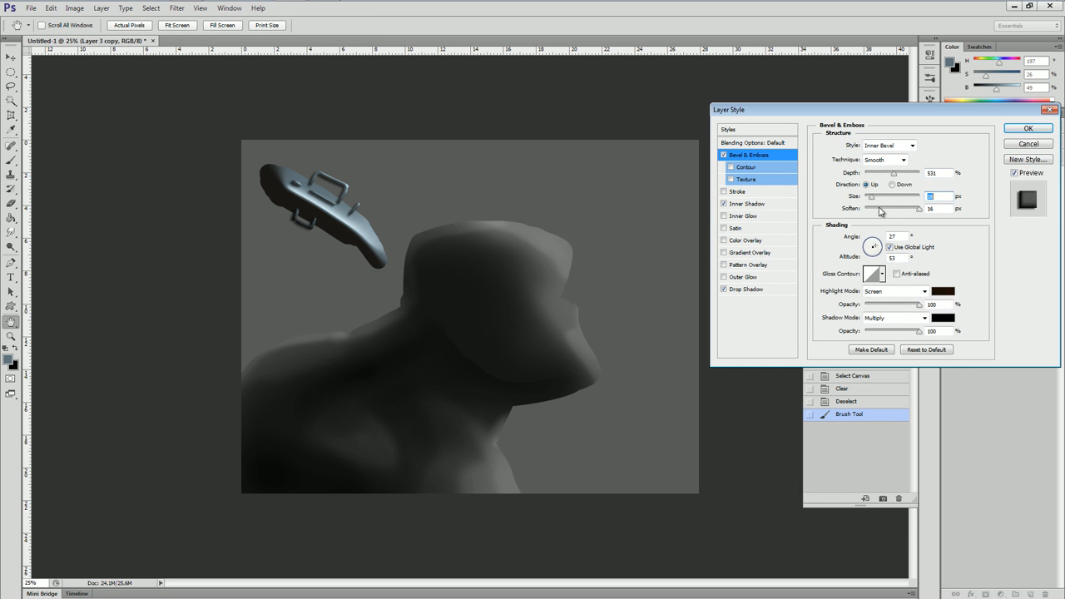
click(1020, 131)
Paint more small marks and a bracket along the blue shape's dark edge on Layer 3 copy.
drag(269, 190, 274, 203)
drag(271, 200, 278, 203)
mouse_move(325, 228)
mouse_down()
mouse_move(328, 248)
mouse_move(346, 252)
mouse_up()
drag(346, 251, 353, 242)
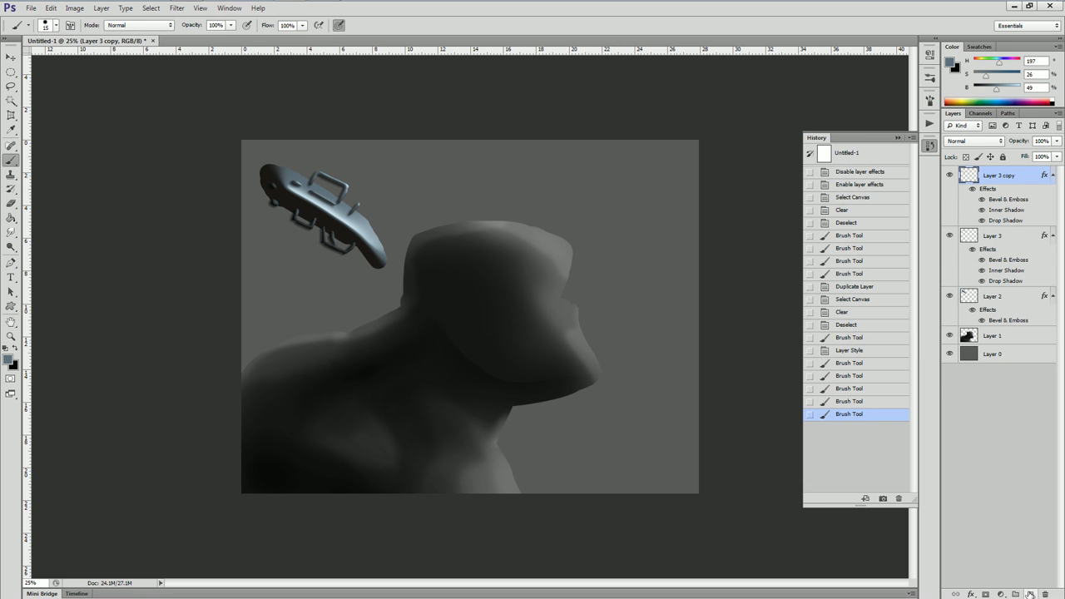
Paint a small spot on a new layer and give it an Emboss-style bevel, depth 154%, direction Down, size 27 px.
click(1031, 593)
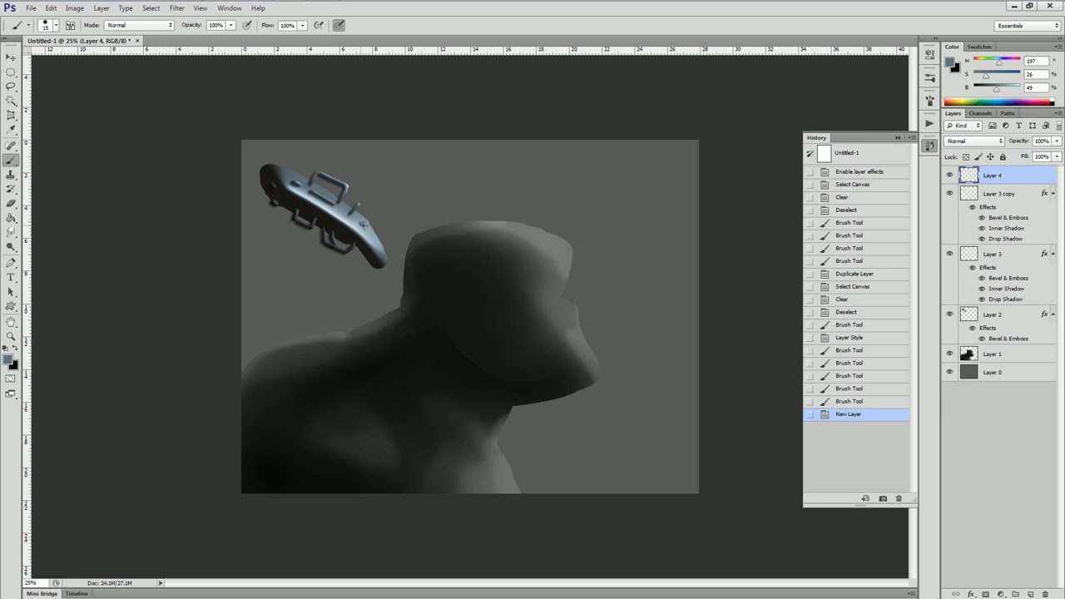
click(363, 226)
double_click(970, 180)
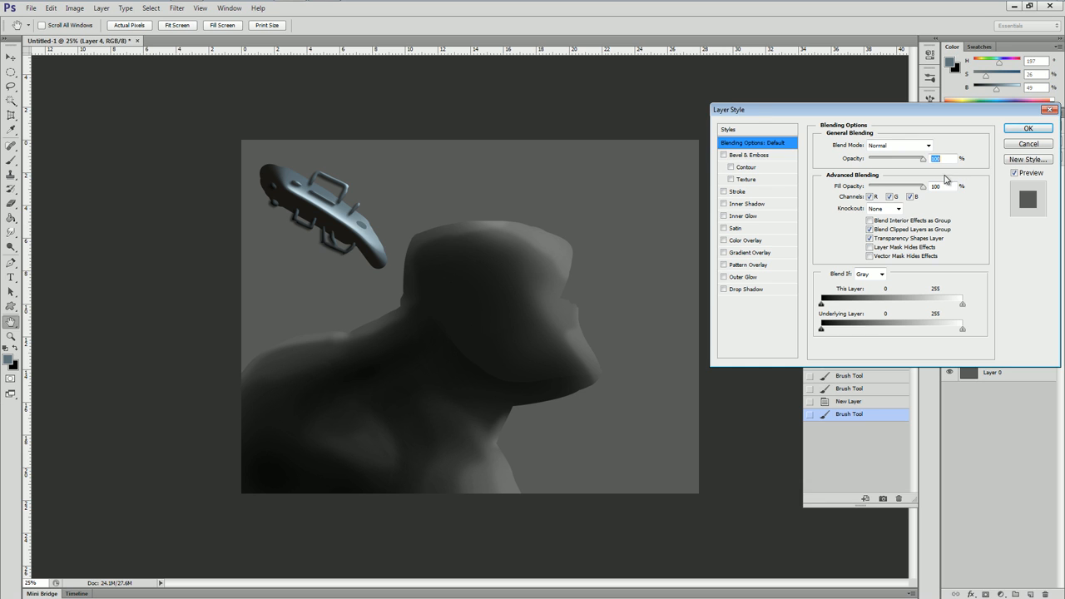
click(724, 156)
click(751, 160)
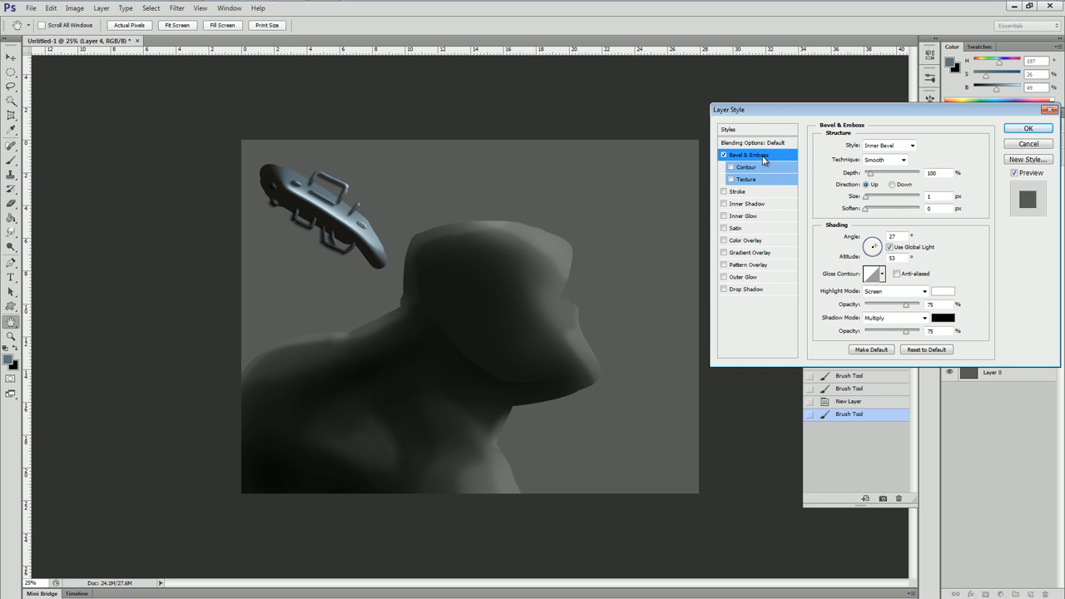
click(913, 146)
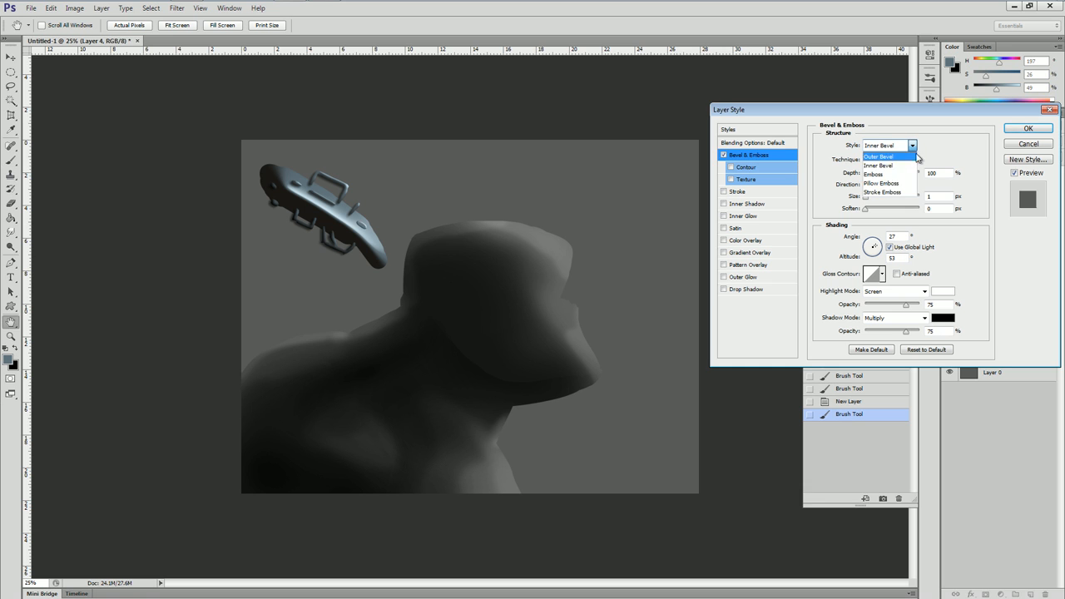
click(875, 175)
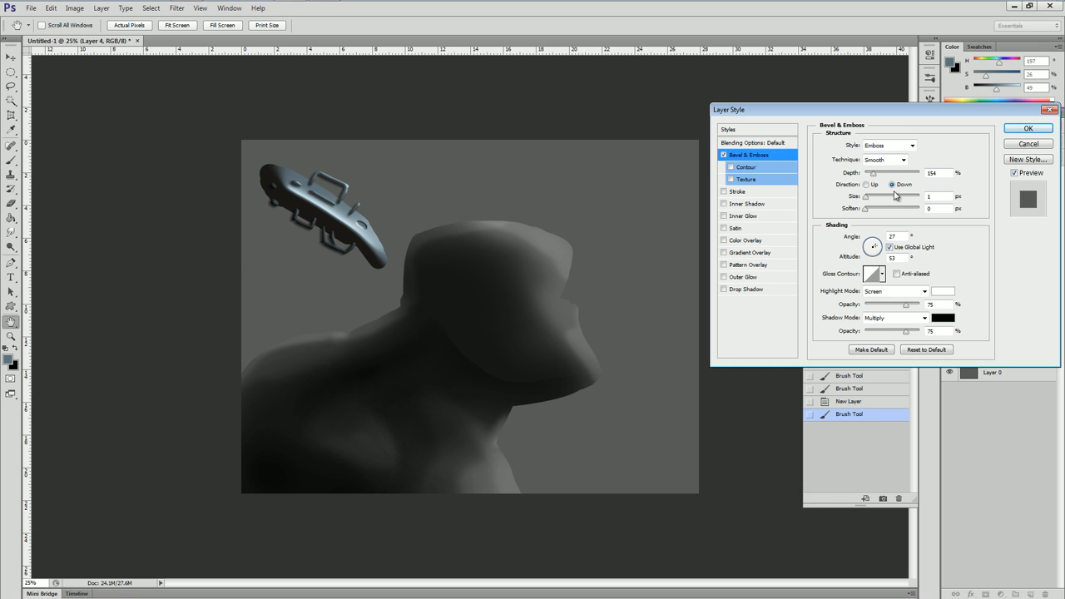
text(27)
Choose the cone-shaped gloss contour for Layer 4's bevel, with a light blue highlight and a very dark brown shadow.
click(881, 276)
click(838, 303)
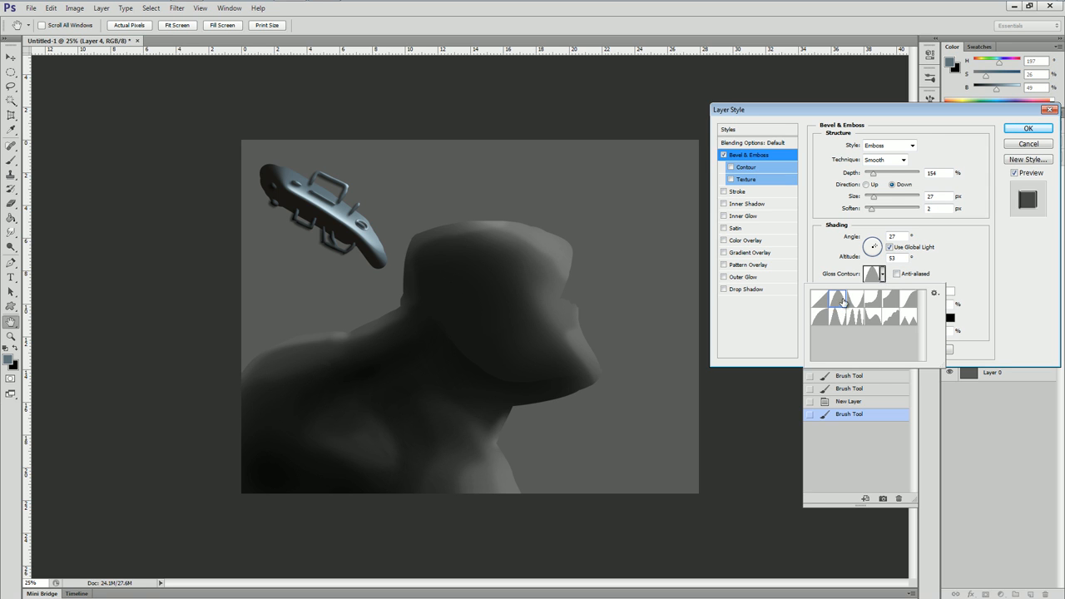
click(935, 278)
click(940, 292)
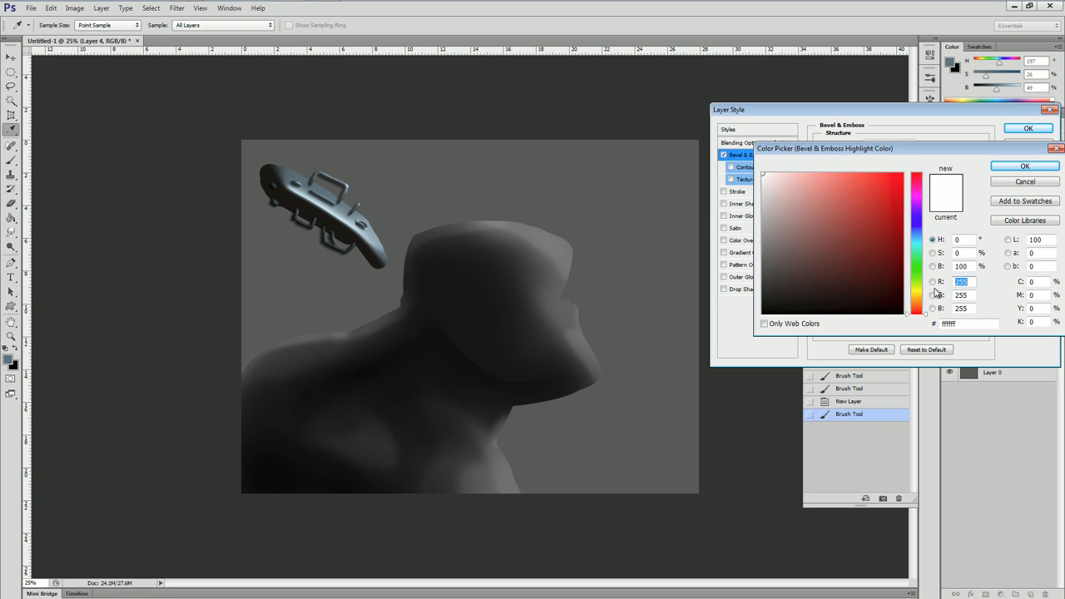
click(812, 183)
click(1024, 166)
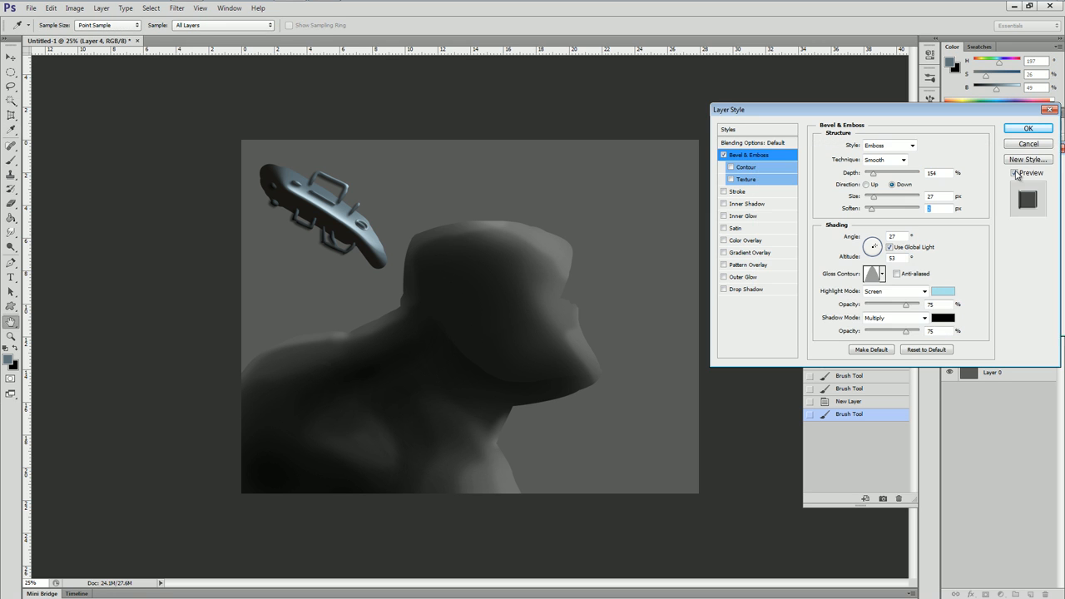
click(941, 323)
drag(901, 311, 888, 302)
click(1000, 167)
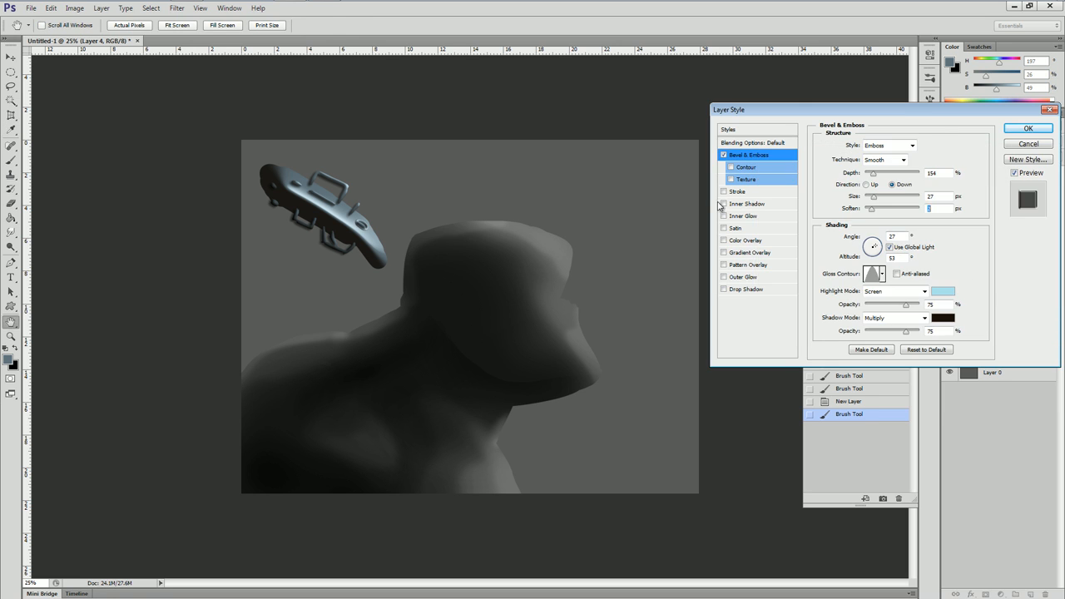
click(1016, 125)
Erase the spot on Layer 4 and paint small dots and a line along the blue shape.
key(e)
click(369, 223)
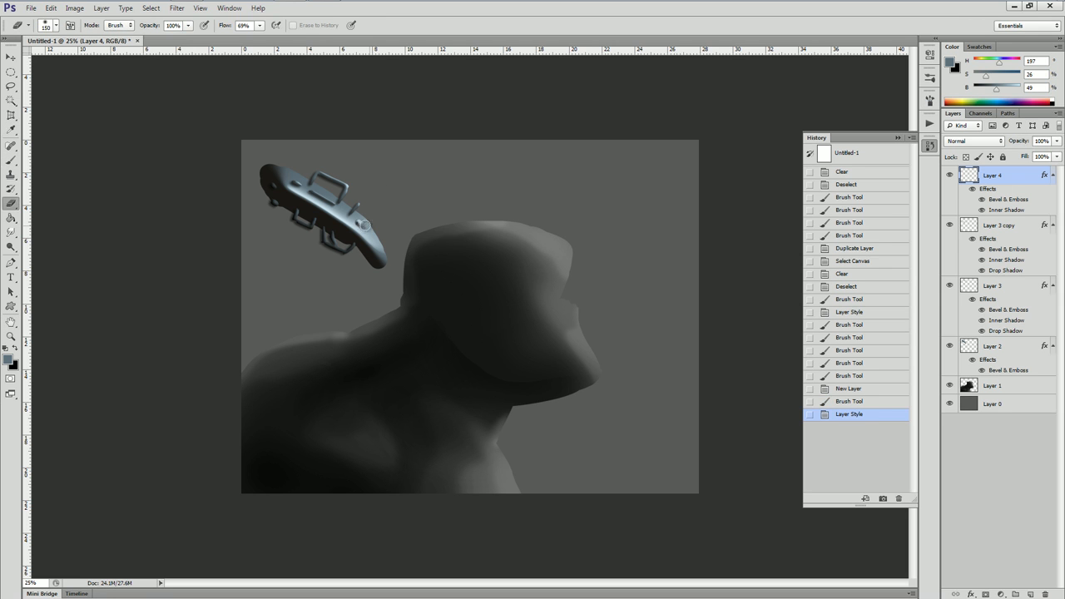
key(b)
click(367, 231)
click(328, 208)
click(337, 213)
click(343, 208)
click(341, 208)
drag(281, 174, 312, 199)
Compare Layer 4 with and without its effects and set its bevel direction to Up.
click(973, 189)
click(973, 188)
click(972, 189)
click(972, 189)
click(973, 189)
click(973, 189)
double_click(997, 203)
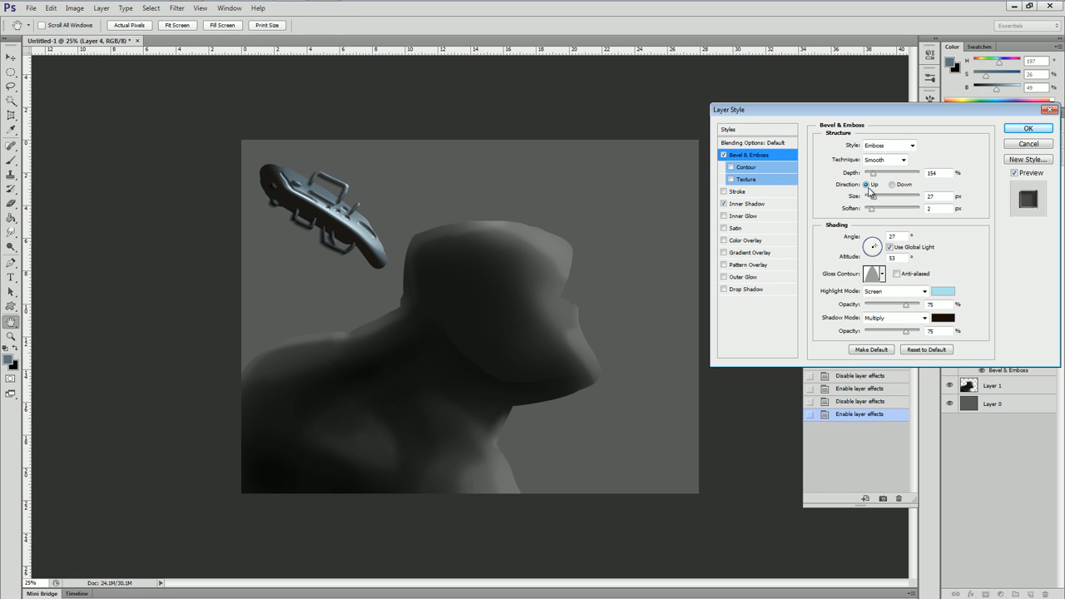
click(1028, 128)
Duplicate Layer 4, clear the copy and paint thin lines on the blue shape with a 6 px brush.
drag(998, 176, 1032, 594)
key(ctrl+a)
key(Delete)
key(ctrl+d)
click(288, 201)
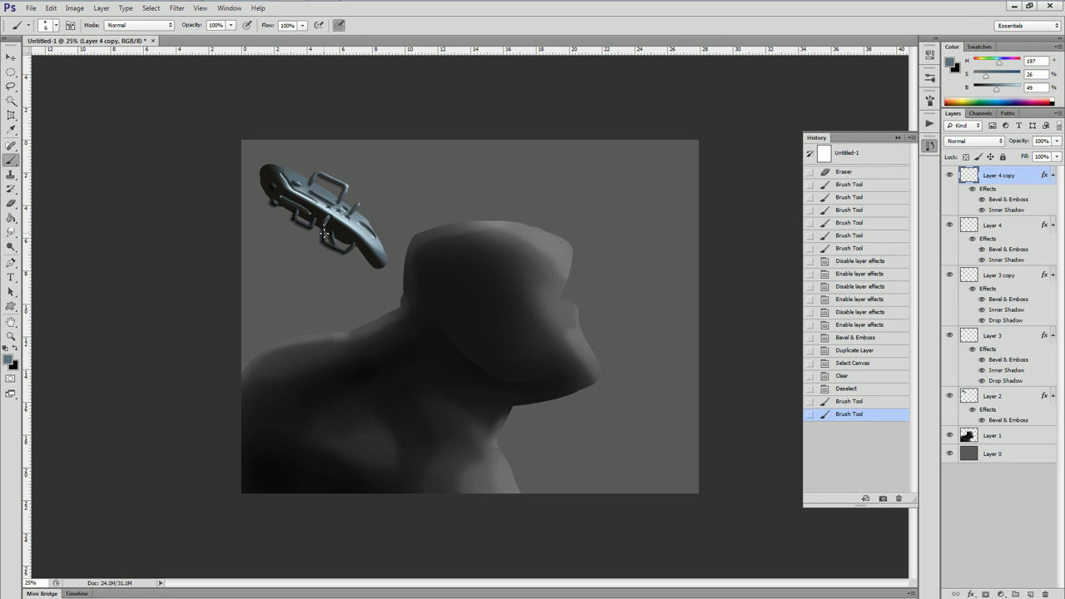
click(329, 220)
Set Layer 4 copy's bevel highlight and shadow to dark brown, raising shadow opacity to 100% and highlight opacity slightly.
double_click(1029, 175)
click(750, 156)
click(941, 294)
click(916, 306)
click(892, 309)
key(Return)
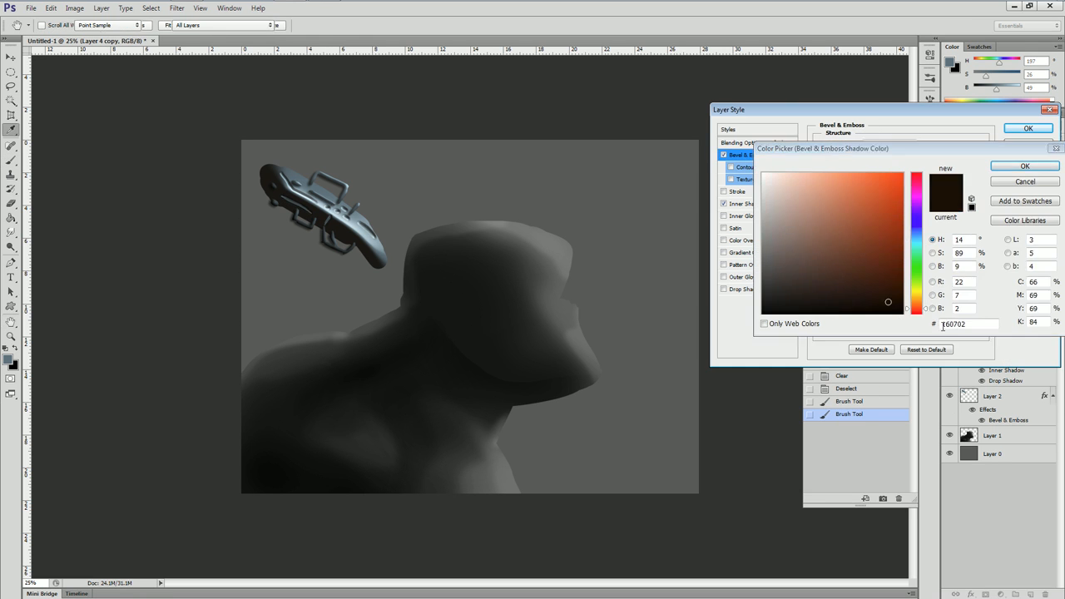
drag(907, 334, 920, 332)
drag(905, 305, 905, 312)
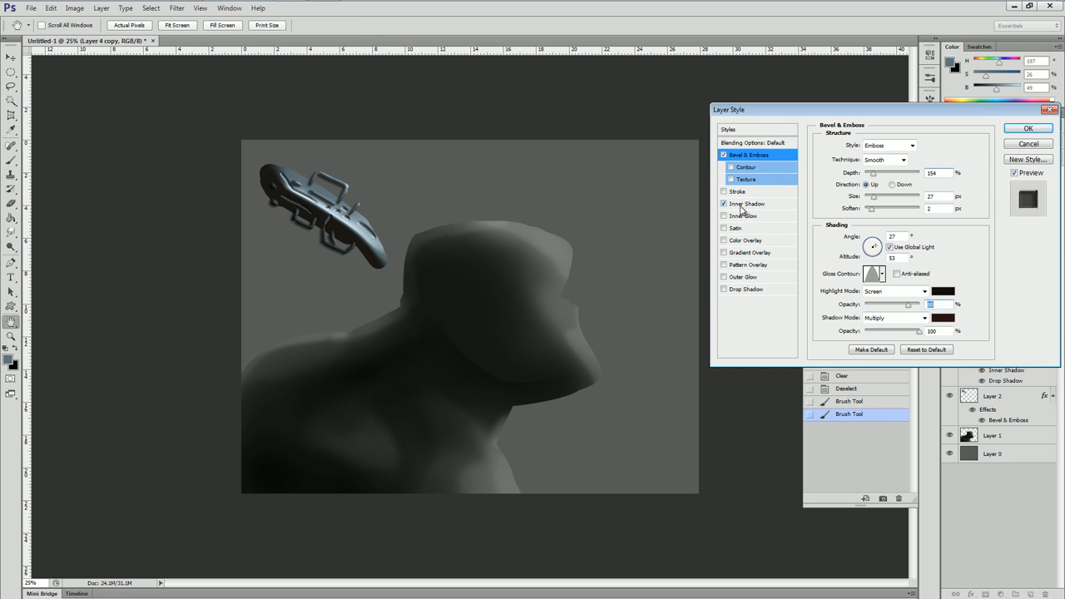
click(746, 204)
click(1027, 128)
Set Layer 4 copy's fill opacity to 0% and pick new highlight and shadow colours for its bevel.
click(991, 224)
click(973, 175)
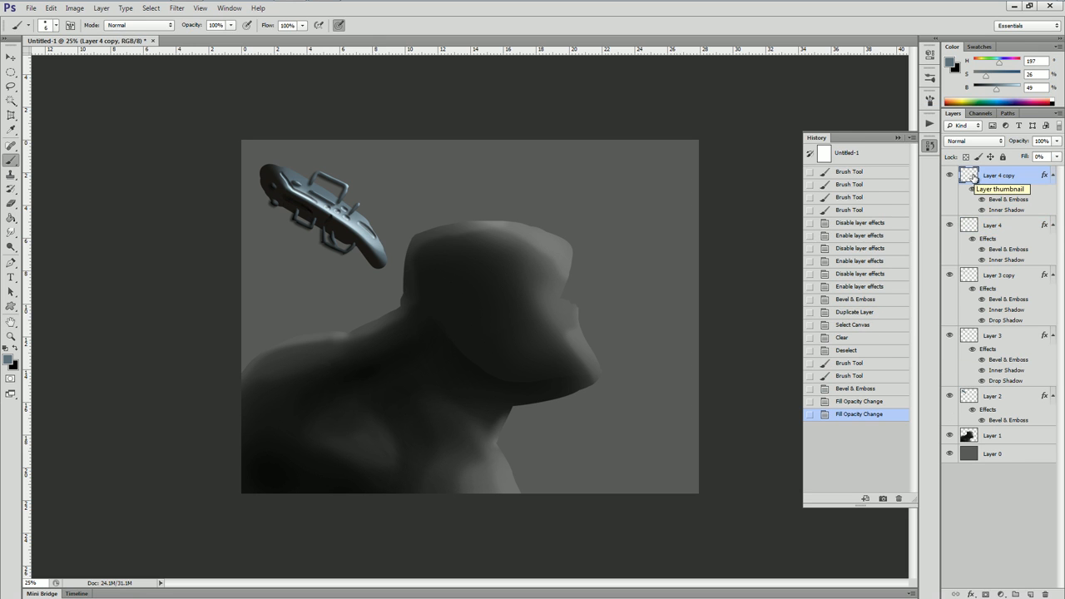
double_click(996, 201)
click(947, 290)
mouse_move(880, 290)
mouse_down()
mouse_move(873, 275)
mouse_move(921, 247)
mouse_move(920, 305)
mouse_move(896, 302)
mouse_up()
click(879, 265)
key(Return)
click(943, 318)
click(915, 247)
click(1012, 169)
key(Return)
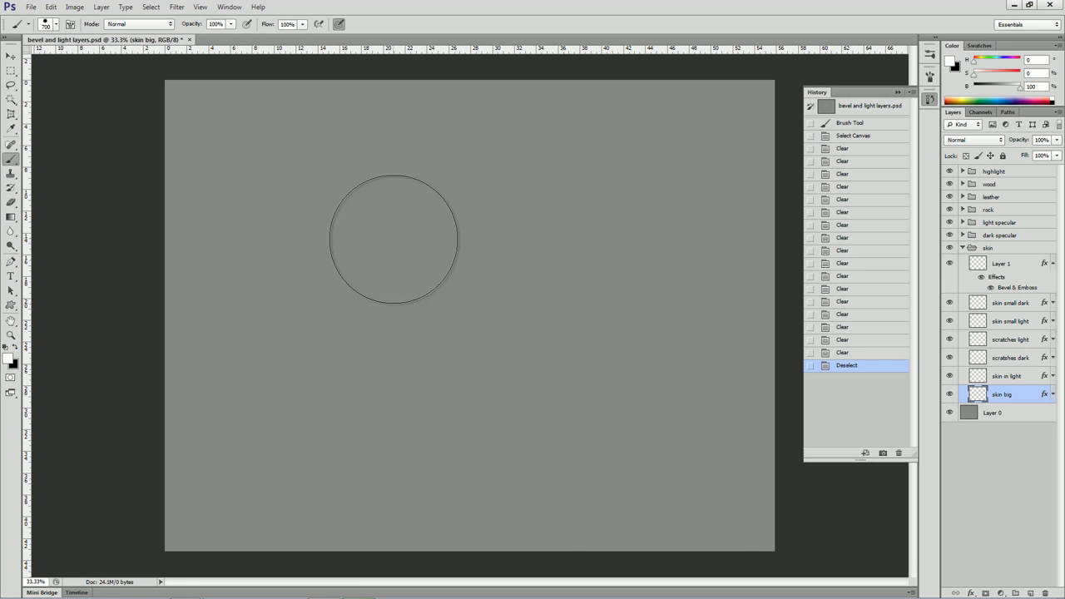
In bevel and light layers.psd, paint a short blob on the skin big layer with a 700 px brush and examine its texture.
mouse_move(455, 264)
mouse_down()
mouse_move(449, 247)
mouse_move(450, 287)
mouse_up()
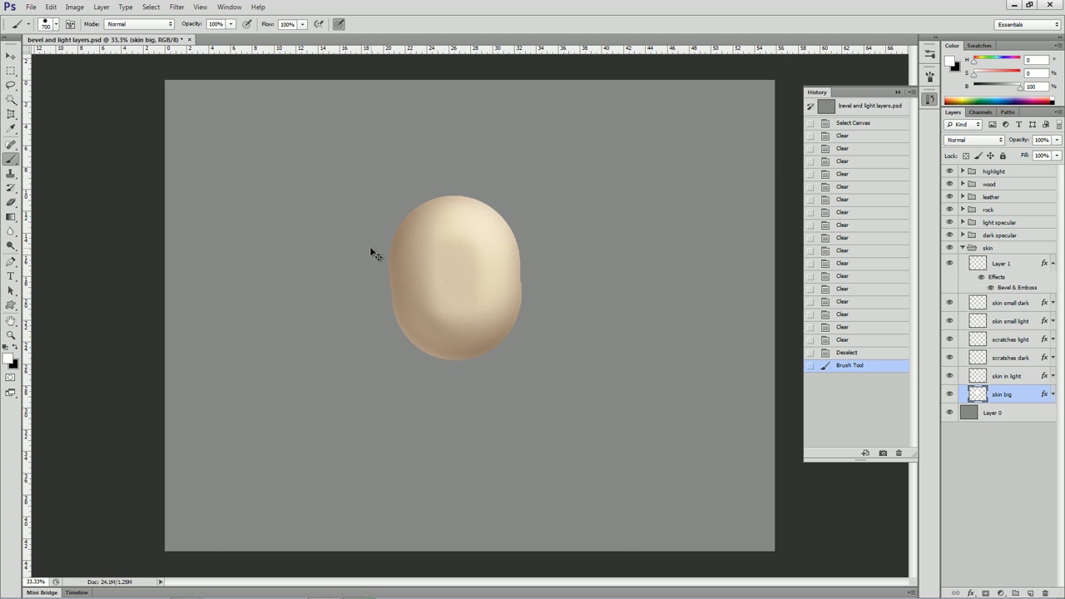
key(ctrl+plus)
key(ctrl+plus)
key(ctrl+plus)
key(ctrl+plus)
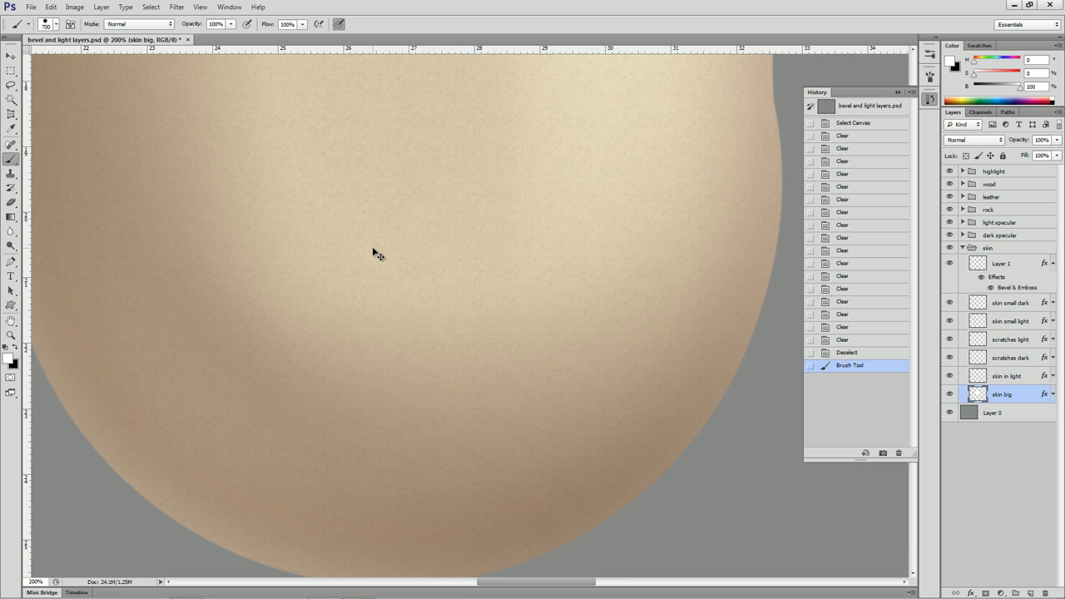
key(ctrl+minus)
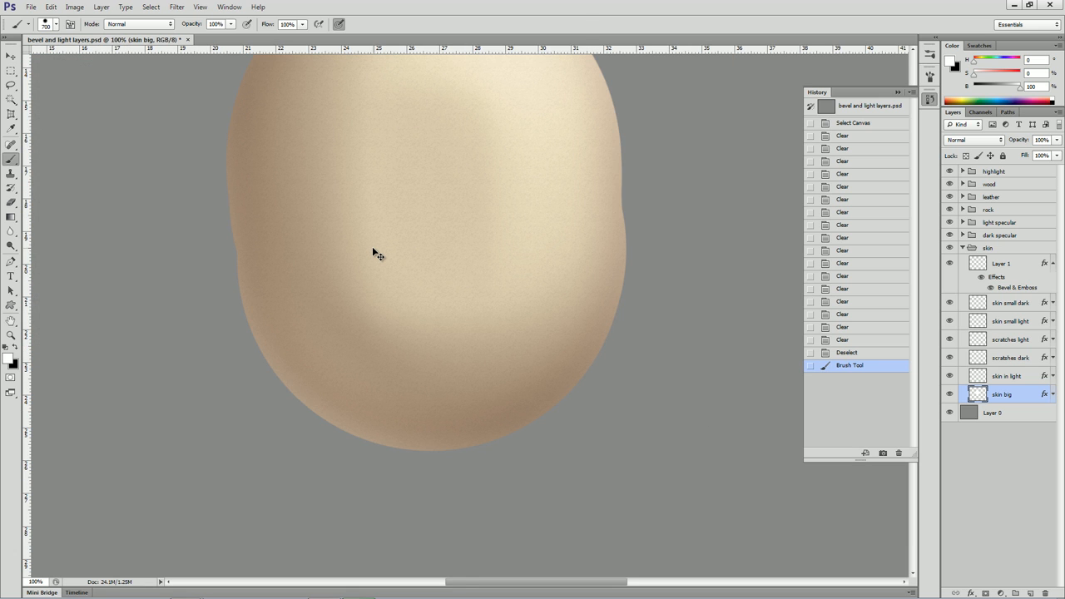
key(ctrl+minus)
key(ctrl+minus)
key(ctrl+minus)
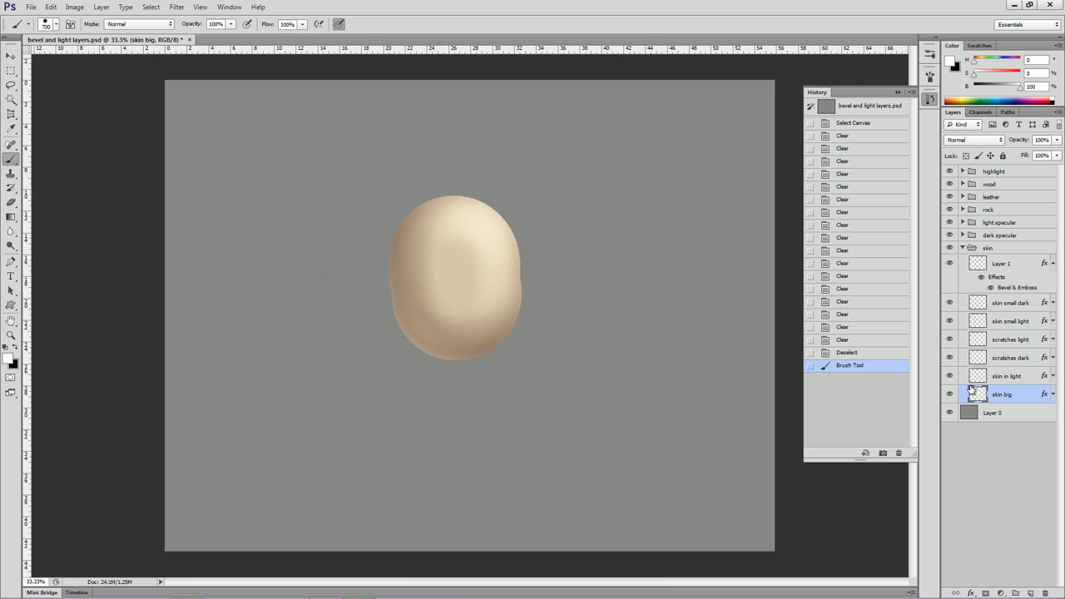
Try a larger Pattern Overlay scale on the skin big layer and discard the change.
double_click(973, 397)
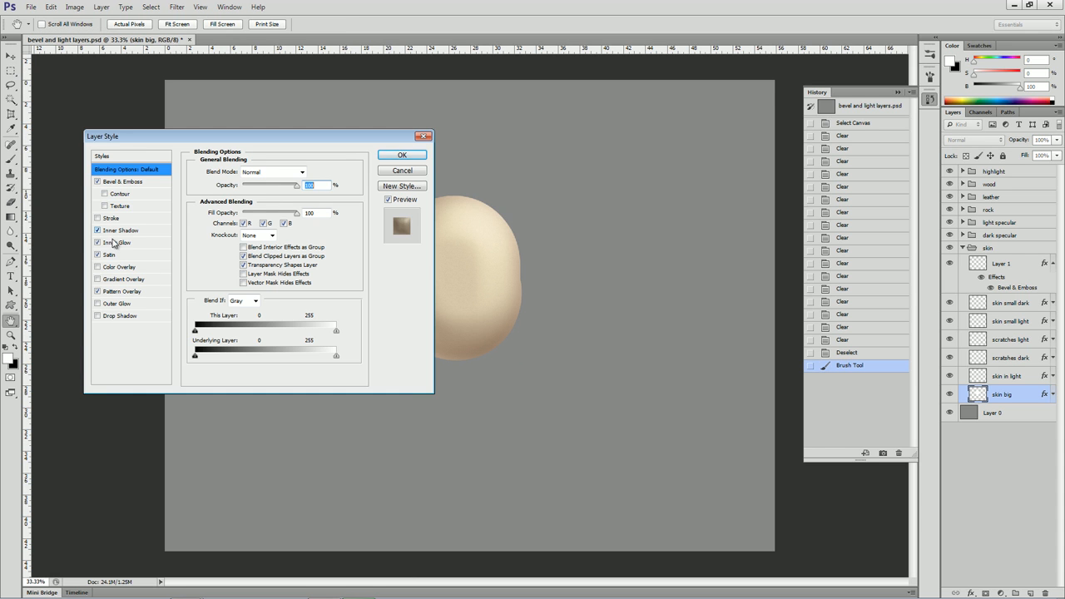
drag(163, 140, 138, 131)
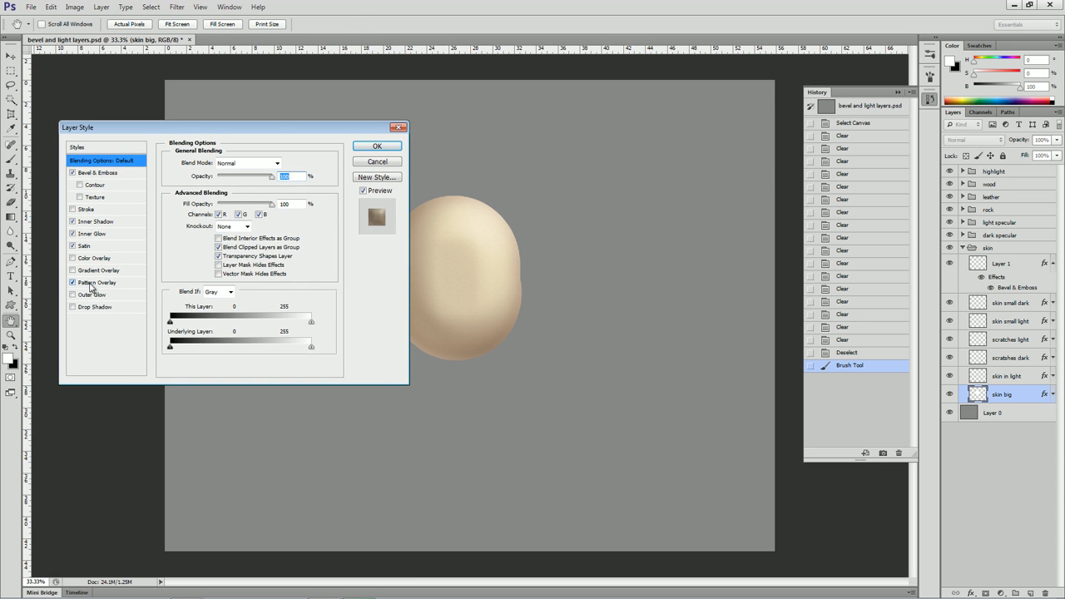
click(93, 283)
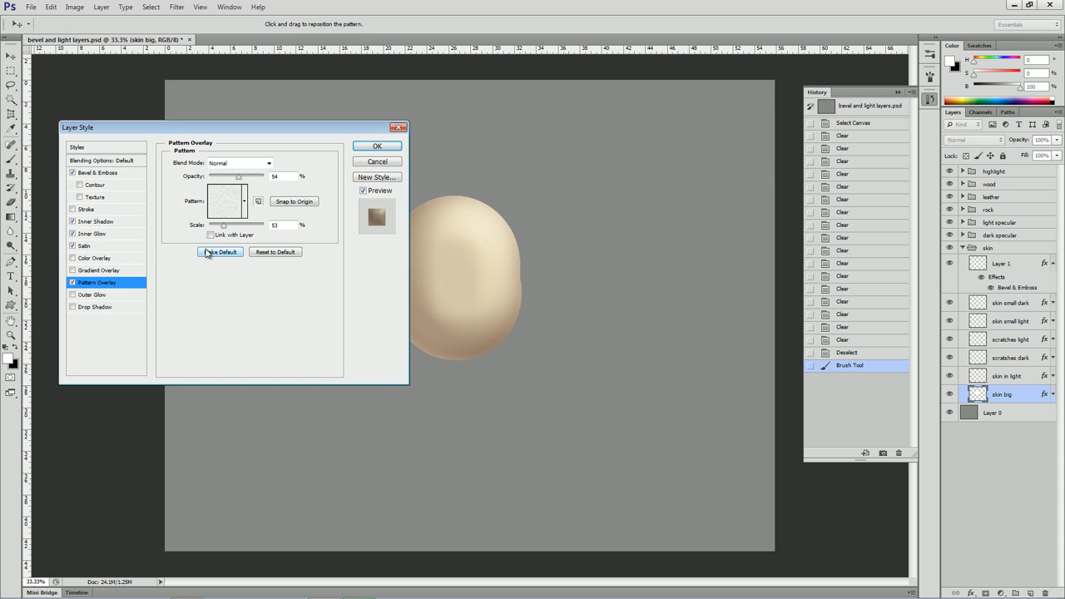
key(ctrl+1)
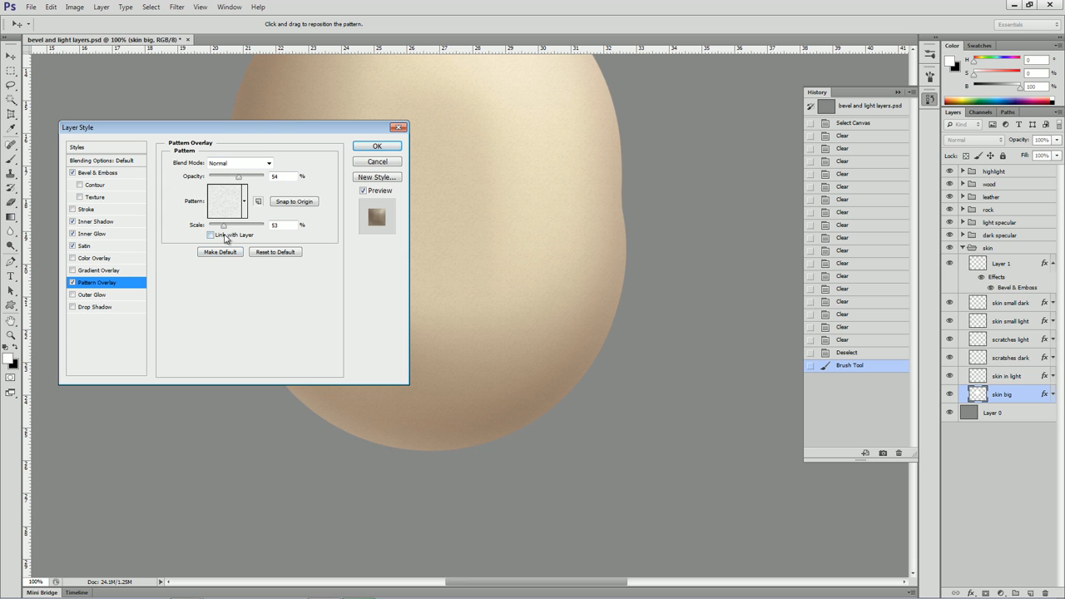
drag(223, 227, 237, 227)
drag(248, 229, 253, 230)
click(396, 129)
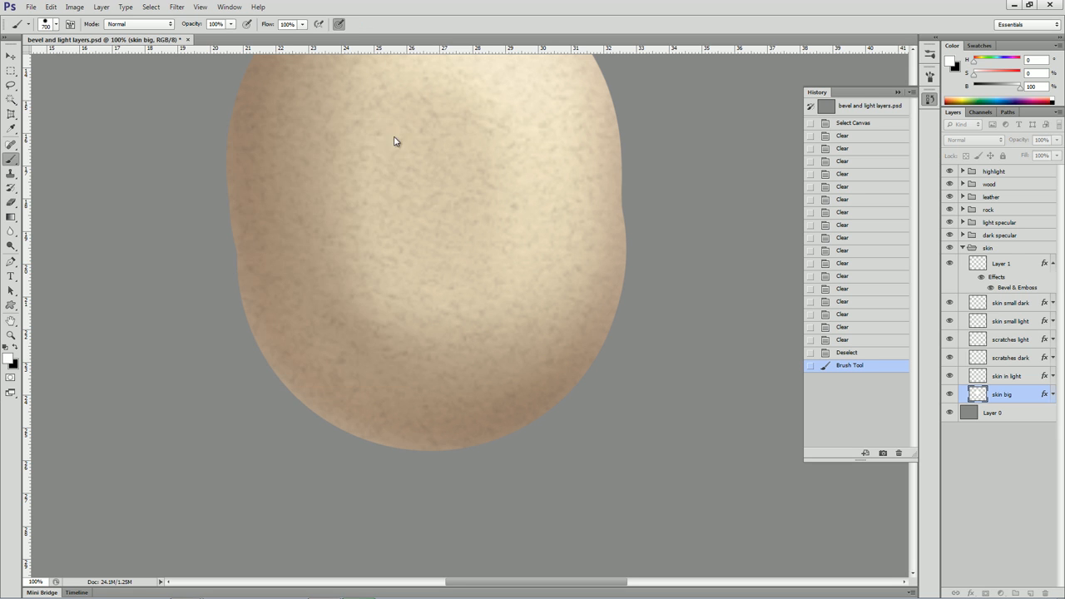
key(ctrl+minus)
key(ctrl+minus)
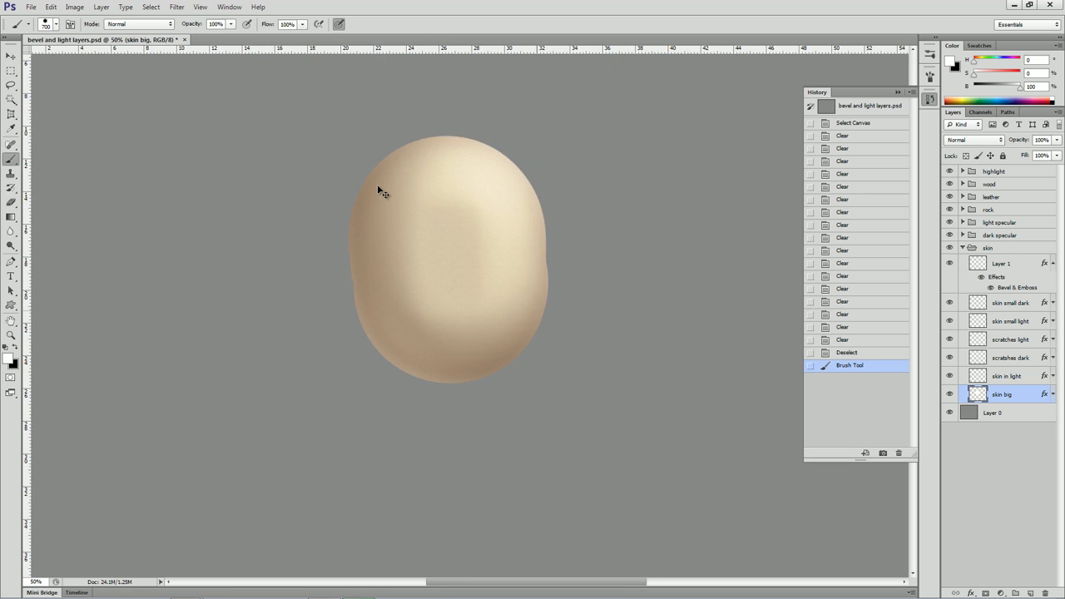
Paint a few short strokes over the skin blob on the skin in light layer with a much smaller brush.
click(977, 373)
key([)
key([)
key([)
key([)
key([)
key([)
key([)
key([)
key([)
key([)
key([)
key([)
drag(478, 248, 481, 258)
drag(429, 260, 429, 255)
drag(449, 318, 473, 312)
Reduce the brush size further and paint scratch strokes across the skin blob on the scratches dark layer.
key(alt+bracketright)
key([)
key([)
key([)
key([)
key([)
drag(415, 257, 400, 252)
drag(415, 260, 402, 266)
drag(450, 290, 461, 290)
drag(445, 247, 466, 228)
drag(417, 227, 488, 230)
mouse_move(464, 220)
mouse_down()
mouse_move(480, 218)
mouse_move(466, 218)
mouse_up()
Add strokes over the skin blob on the scratches light and skin small light layers.
key(alt+bracketright)
drag(420, 226, 457, 222)
drag(440, 223, 484, 226)
mouse_move(434, 234)
mouse_down()
mouse_move(484, 225)
mouse_move(508, 247)
mouse_move(511, 261)
mouse_move(444, 247)
mouse_move(404, 253)
mouse_move(451, 278)
mouse_up()
key(alt+bracketright)
drag(533, 253, 525, 286)
Paint small details across the lower half of the skin blob on the skin small dark layer.
click(968, 305)
mouse_move(375, 260)
mouse_down()
mouse_move(385, 297)
mouse_move(380, 282)
mouse_move(467, 286)
mouse_move(401, 295)
mouse_move(400, 277)
mouse_move(427, 288)
mouse_move(440, 273)
mouse_move(416, 302)
mouse_move(397, 268)
mouse_move(408, 301)
mouse_move(482, 280)
mouse_move(509, 292)
mouse_move(482, 284)
mouse_move(513, 263)
mouse_move(499, 319)
mouse_up()
click(978, 322)
click(973, 304)
mouse_move(409, 294)
mouse_down()
mouse_move(426, 331)
mouse_move(481, 333)
mouse_up()
drag(426, 321, 453, 354)
click(978, 321)
click(990, 301)
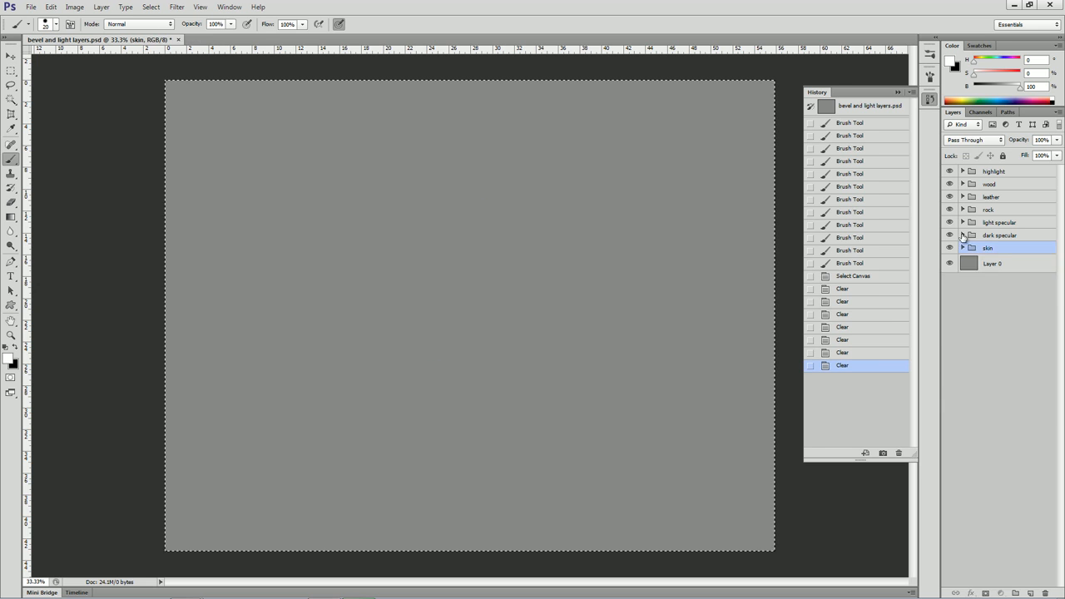
Paint a dark round shape on the dark specular group's big shapes layer with a 600 px brush and inspect it.
click(963, 236)
click(1007, 323)
click(307, 229)
drag(307, 228, 304, 230)
key(ctrl+plus)
drag(241, 265, 419, 395)
key(ctrl+plus)
key(ctrl+minus)
key(ctrl+minus)
key(ctrl+minus)
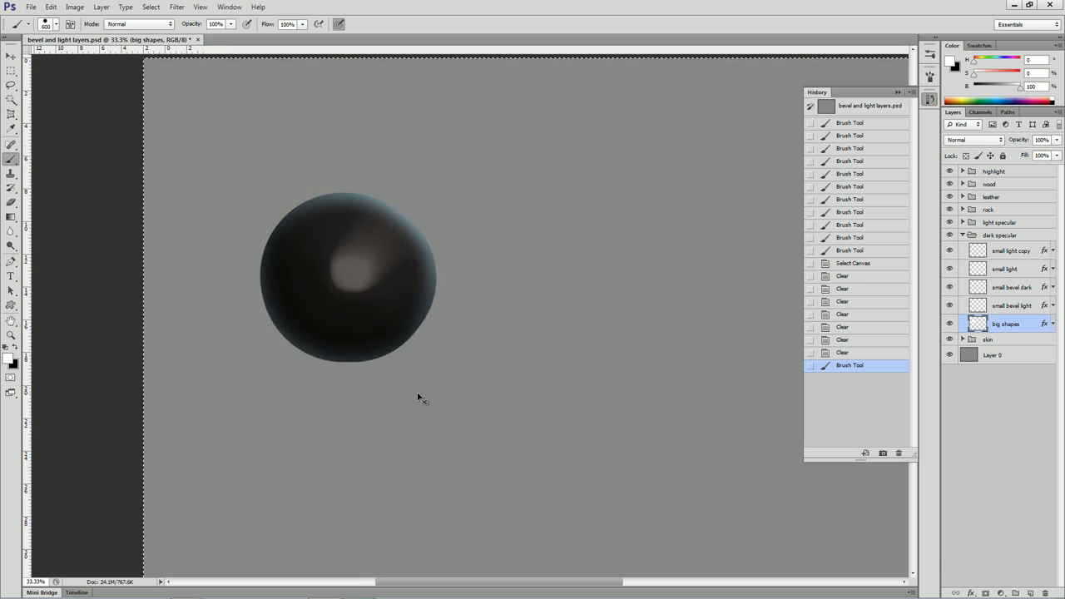
Paint a round shape beside the dark sphere on the light specular group's big shapes layer with the 600 px brush.
click(962, 236)
click(962, 222)
click(1004, 311)
drag(444, 223, 441, 235)
key(ctrl+plus)
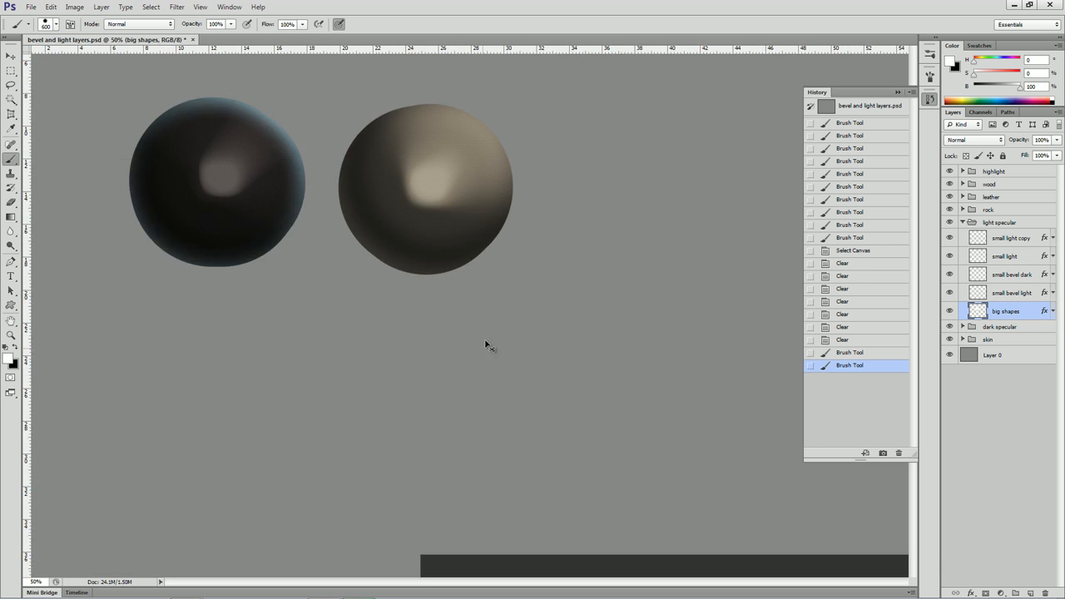
drag(475, 333, 492, 432)
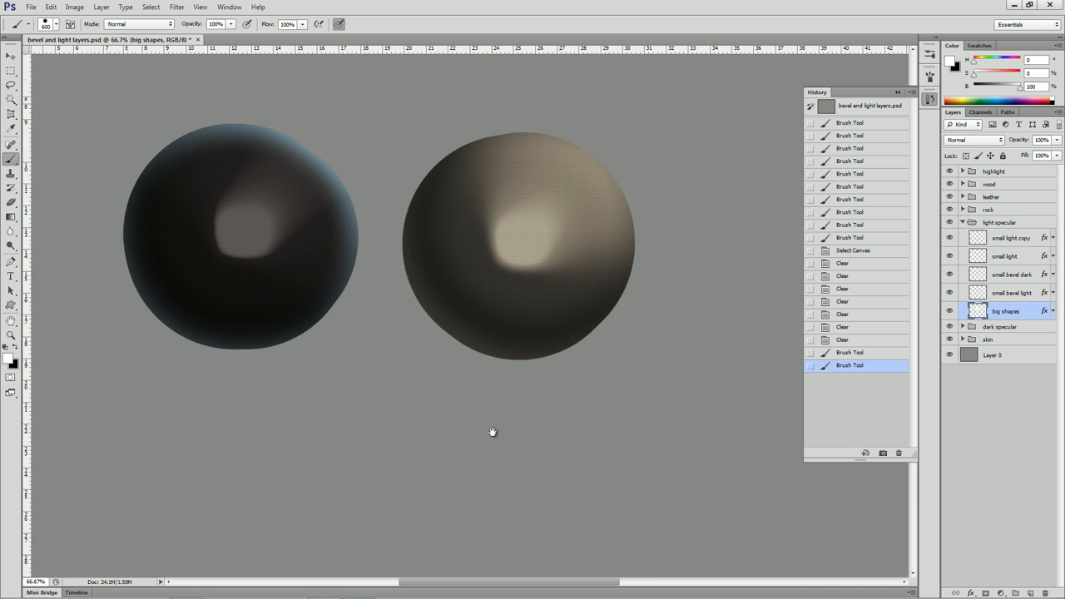
key(ctrl+minus)
click(962, 223)
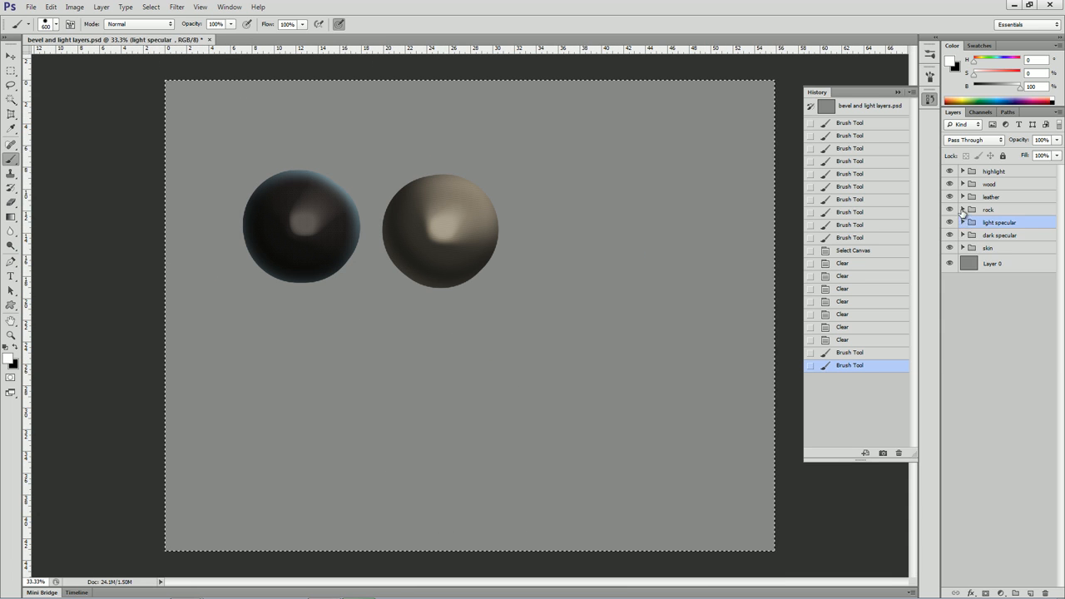
Paint a long diagonal rock form beside the spheres on the rock group's big shapes layer with the 600 px brush.
click(963, 209)
click(1004, 298)
mouse_move(618, 214)
mouse_down()
mouse_move(602, 175)
mouse_move(656, 298)
mouse_move(637, 261)
mouse_move(656, 307)
mouse_move(649, 326)
mouse_move(661, 298)
mouse_up()
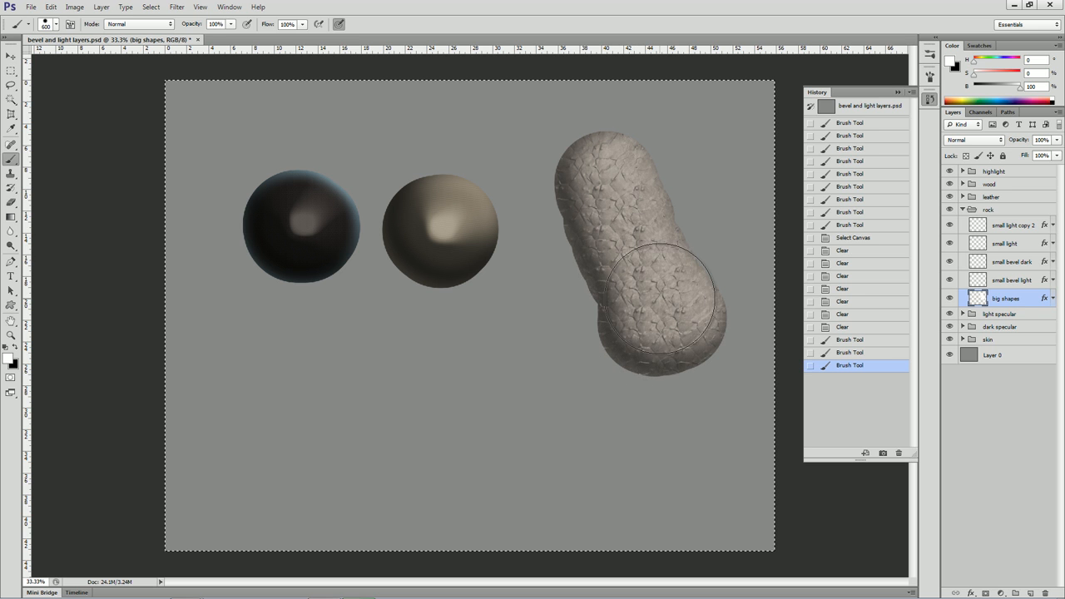
Try several other Bevel & Emboss texture patterns on the rock's big shapes layer and discard the changes.
double_click(976, 298)
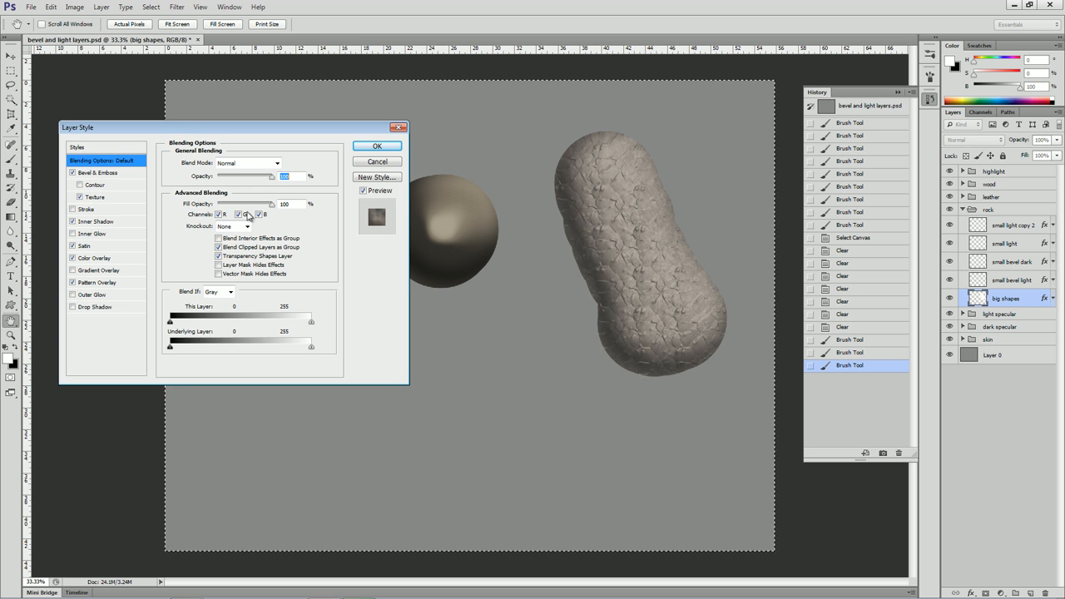
click(96, 200)
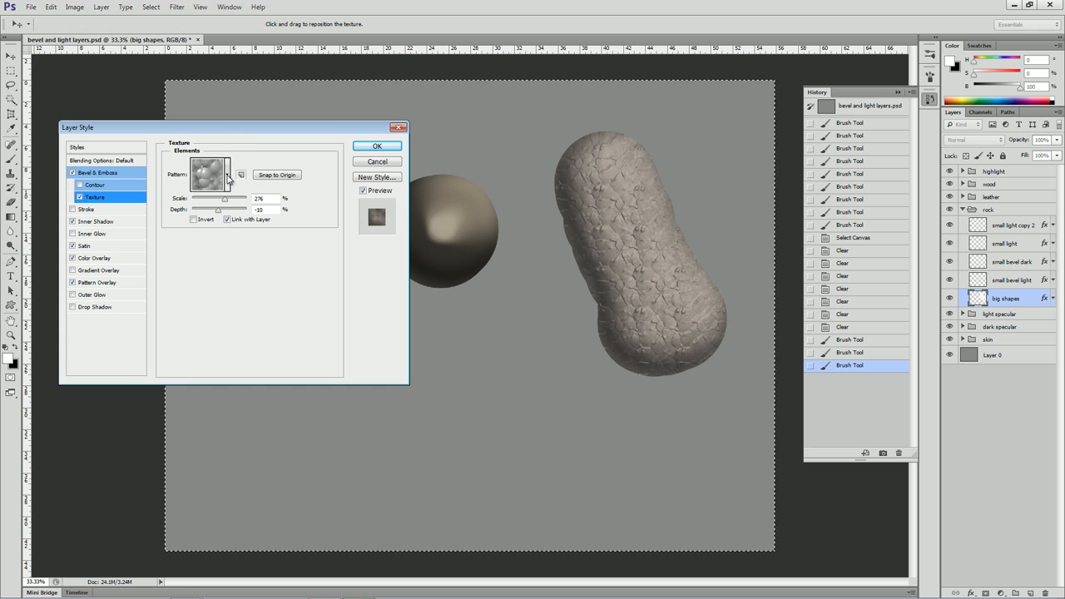
click(229, 179)
click(193, 226)
click(208, 225)
click(185, 226)
click(191, 209)
click(209, 209)
click(226, 209)
click(396, 128)
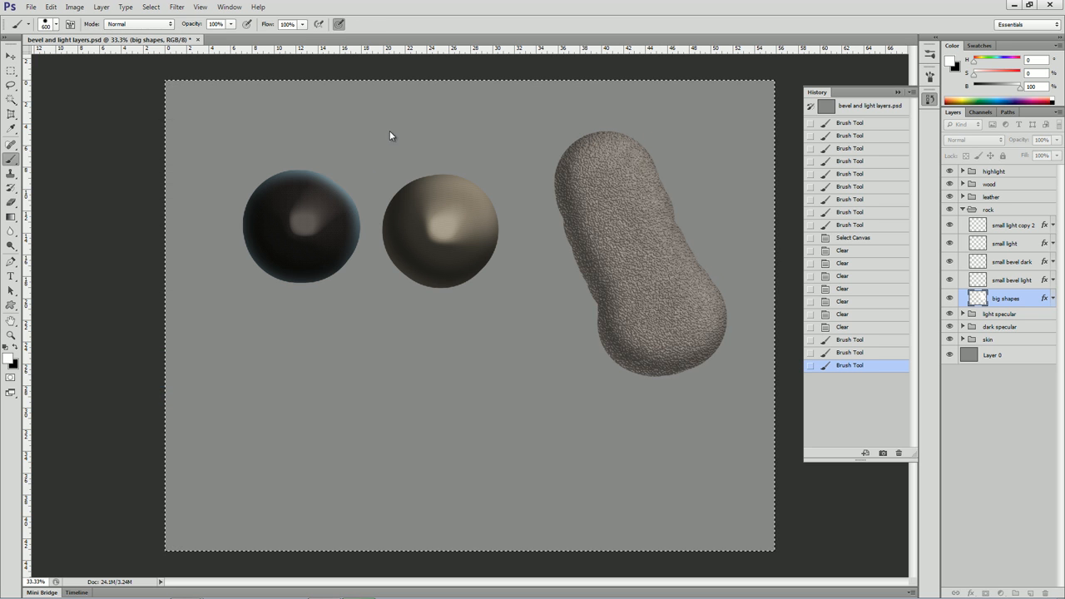
Paint raised ridges along the rock's right side and upper end on the small bevel light layer.
key(alt+])
mouse_move(670, 172)
mouse_down()
mouse_move(666, 227)
mouse_move(677, 248)
mouse_move(659, 247)
mouse_move(688, 275)
mouse_up()
mouse_move(672, 275)
mouse_down()
mouse_move(622, 173)
mouse_move(703, 316)
mouse_up()
mouse_move(668, 281)
mouse_down()
mouse_move(680, 337)
mouse_move(684, 283)
mouse_up()
drag(684, 268, 714, 297)
drag(642, 188, 618, 146)
drag(616, 148, 626, 185)
Paint long strokes down the rock's left side and middle on the small bevel dark layer.
key(alt+])
mouse_move(546, 233)
mouse_down()
mouse_move(597, 292)
mouse_move(617, 350)
mouse_up()
drag(626, 331, 575, 170)
drag(650, 354, 610, 213)
Add smaller rock details on the small light and small light copy 2 layers with a 60 px brush.
key(alt+])
mouse_move(646, 177)
mouse_down()
mouse_move(634, 198)
mouse_move(649, 222)
mouse_up()
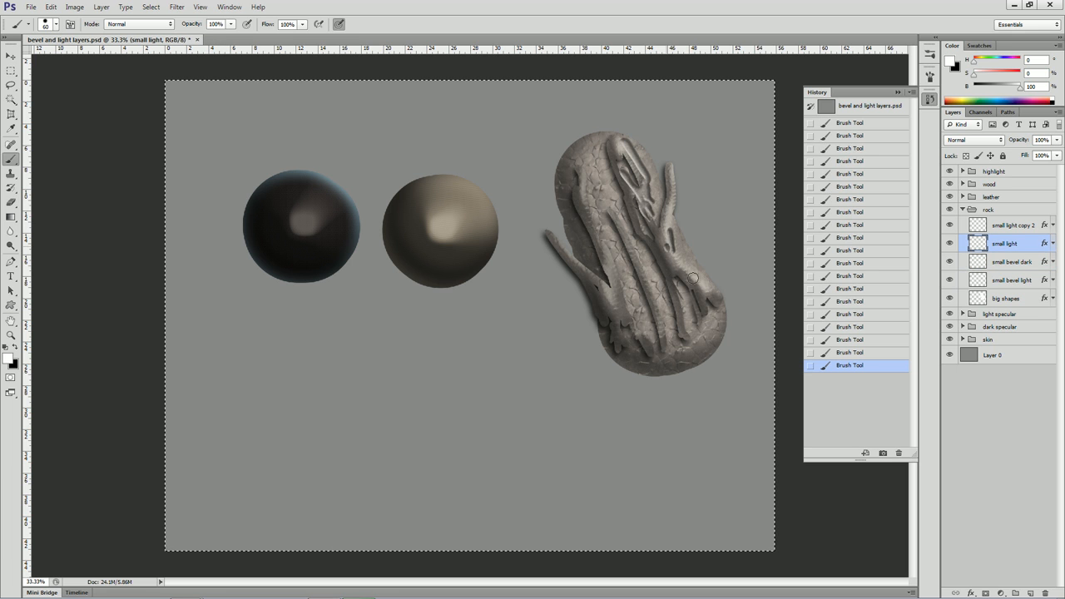
key(alt+])
drag(592, 146, 576, 205)
drag(594, 263, 569, 156)
drag(605, 325, 620, 340)
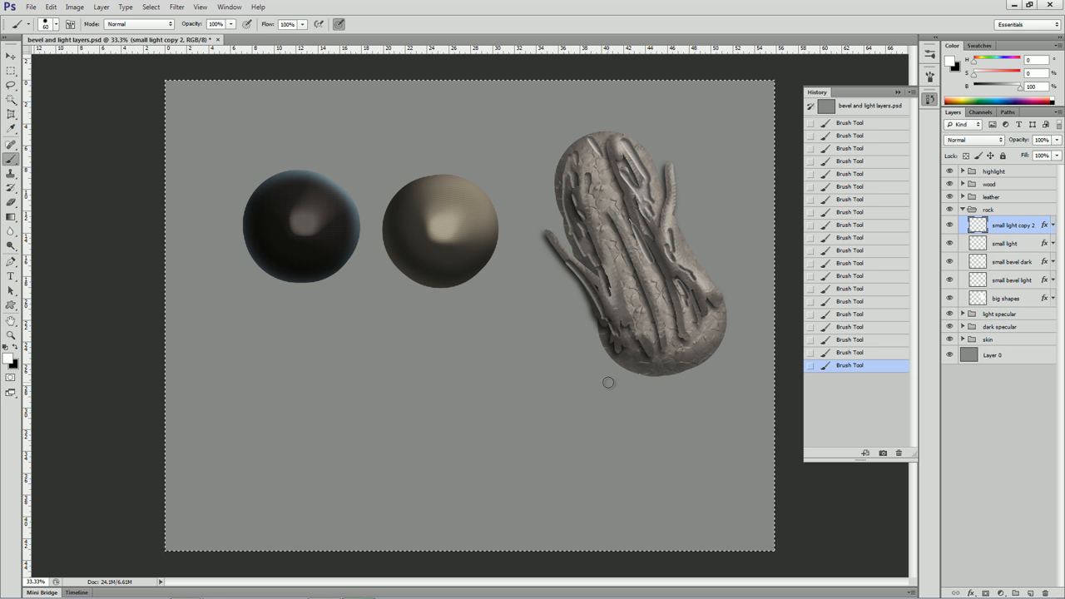
click(962, 209)
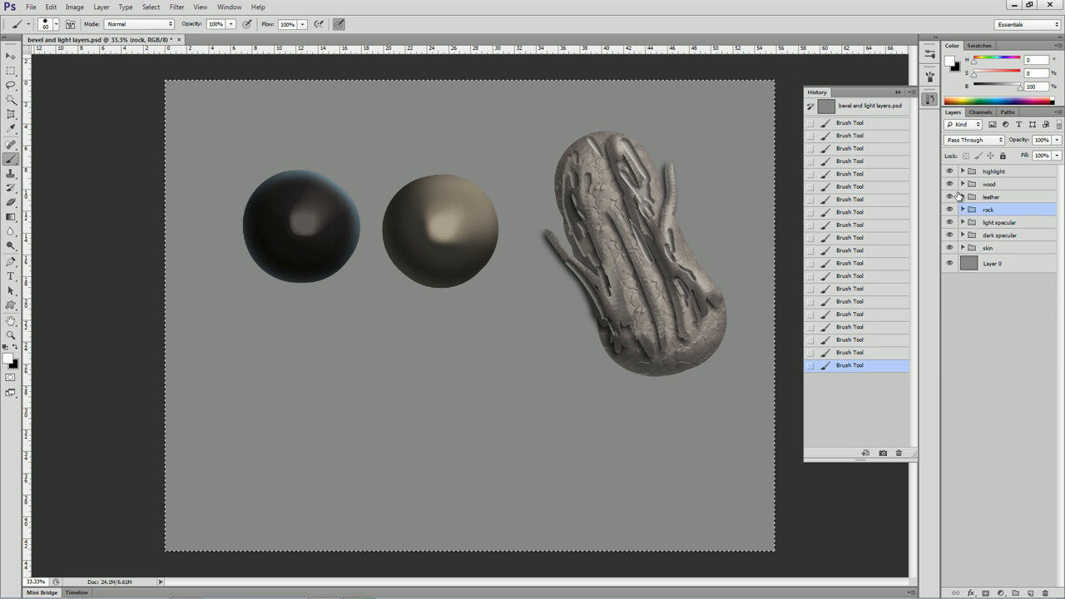
Paint a ragged leather patch below the dark sphere on the leather group's big shapes layer with a 150 px brush.
click(962, 197)
click(978, 249)
key(bracketright)
key(bracketright)
key(bracketright)
key(bracketright)
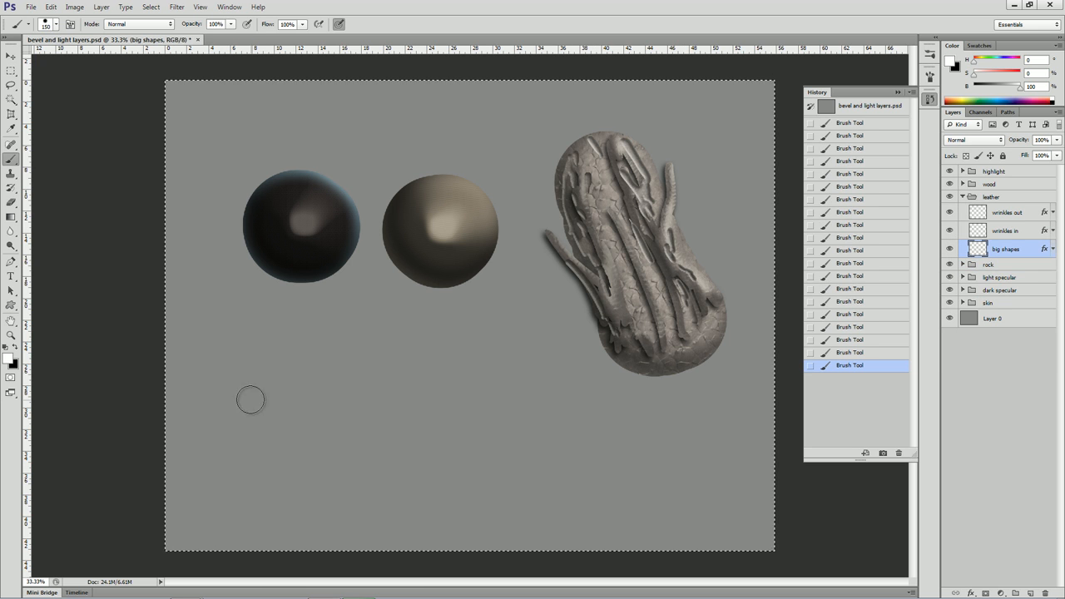
mouse_move(259, 421)
mouse_down()
mouse_move(335, 360)
mouse_move(337, 499)
mouse_move(371, 430)
mouse_move(333, 367)
mouse_move(318, 400)
mouse_move(354, 424)
mouse_move(328, 471)
mouse_up()
drag(343, 413, 389, 443)
Paint diagonal folds across the leather patch on the wrinkles in and wrinkles out layers with a 40 px brush.
click(980, 236)
drag(307, 449, 272, 429)
drag(346, 446, 322, 370)
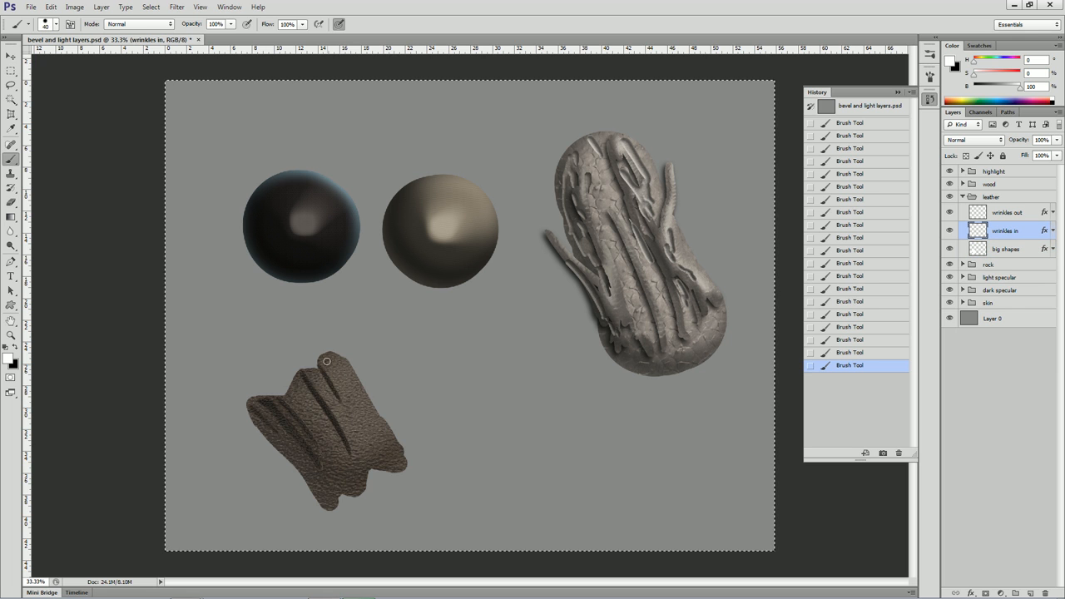
click(977, 215)
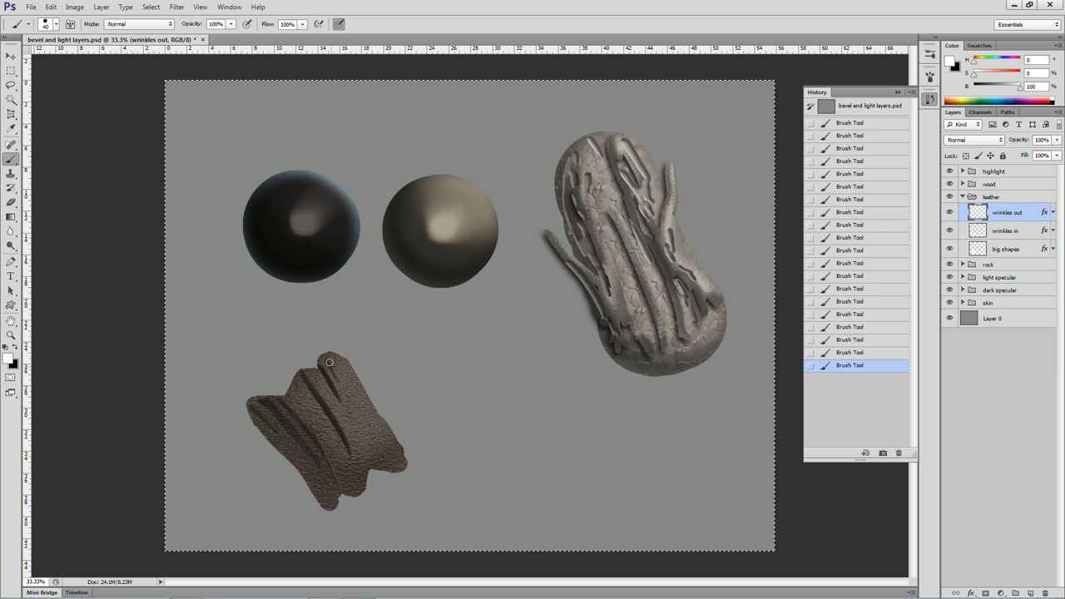
mouse_move(317, 378)
mouse_down()
mouse_move(341, 416)
mouse_move(381, 442)
mouse_up()
drag(271, 419, 317, 451)
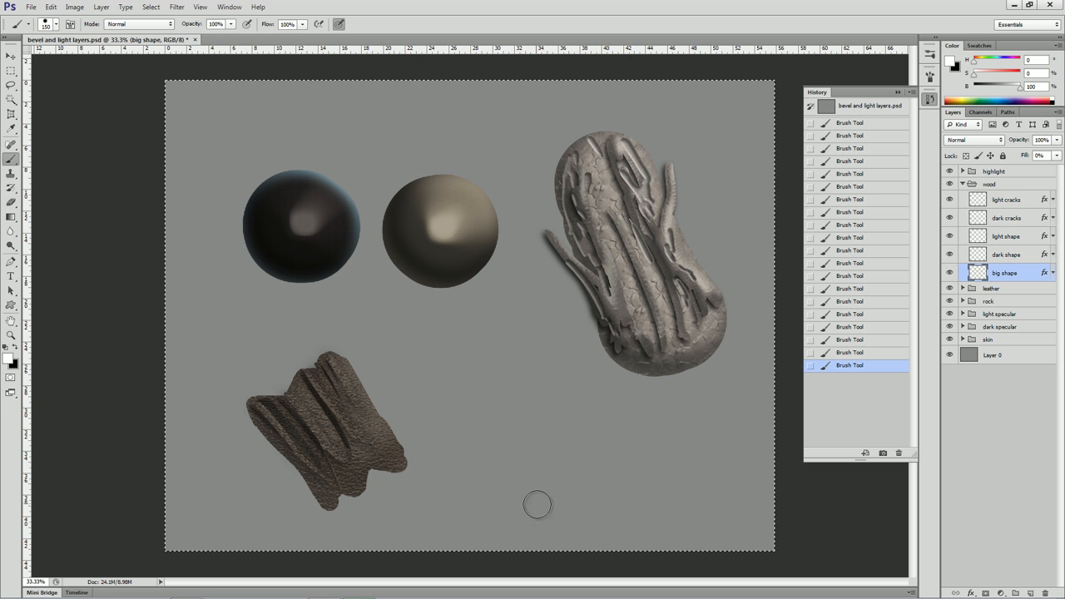
Paint a forked diagonal tree trunk beside the leather patch on the wood group's big shape layer, starting with a 150 px brush.
mouse_move(535, 504)
mouse_down()
mouse_move(471, 419)
mouse_move(349, 331)
mouse_up()
mouse_move(458, 398)
mouse_down()
mouse_move(456, 346)
mouse_move(414, 310)
mouse_move(555, 501)
mouse_up()
drag(505, 450, 521, 497)
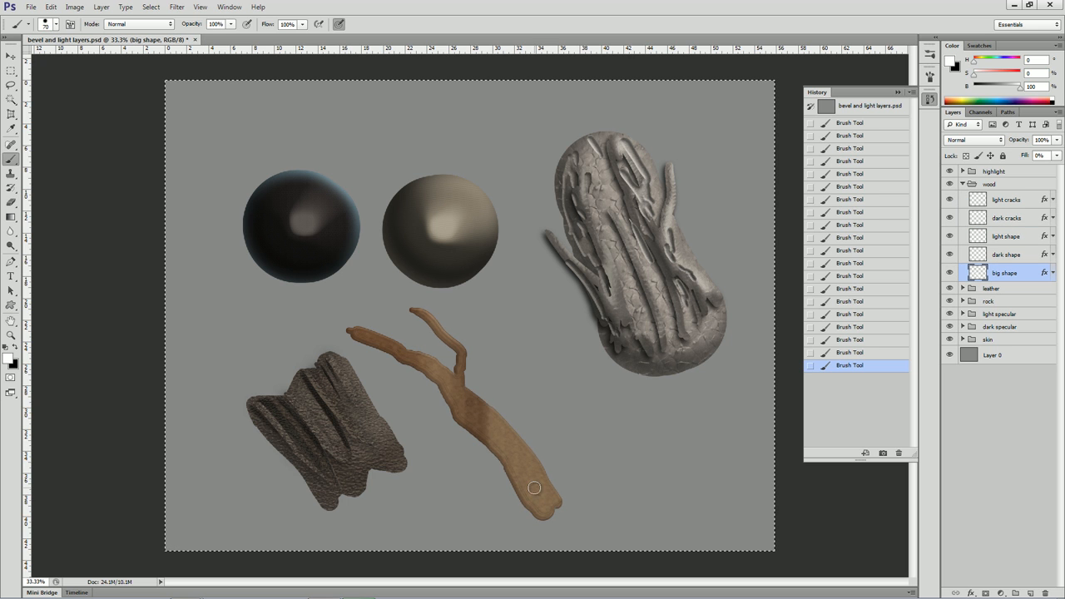
Paint thin dark branches spreading left from the trunk on the dark shape layer with a 25 px brush.
click(974, 259)
key(bracketleft)
key(bracketleft)
key(bracketleft)
key(bracketleft)
key(bracketleft)
key(bracketleft)
key(bracketleft)
mouse_move(450, 398)
mouse_down()
mouse_move(403, 388)
mouse_move(331, 347)
mouse_up()
drag(378, 366, 341, 331)
drag(392, 386, 280, 359)
drag(337, 388, 306, 358)
drag(413, 395, 286, 393)
drag(437, 336, 349, 305)
drag(386, 325, 363, 295)
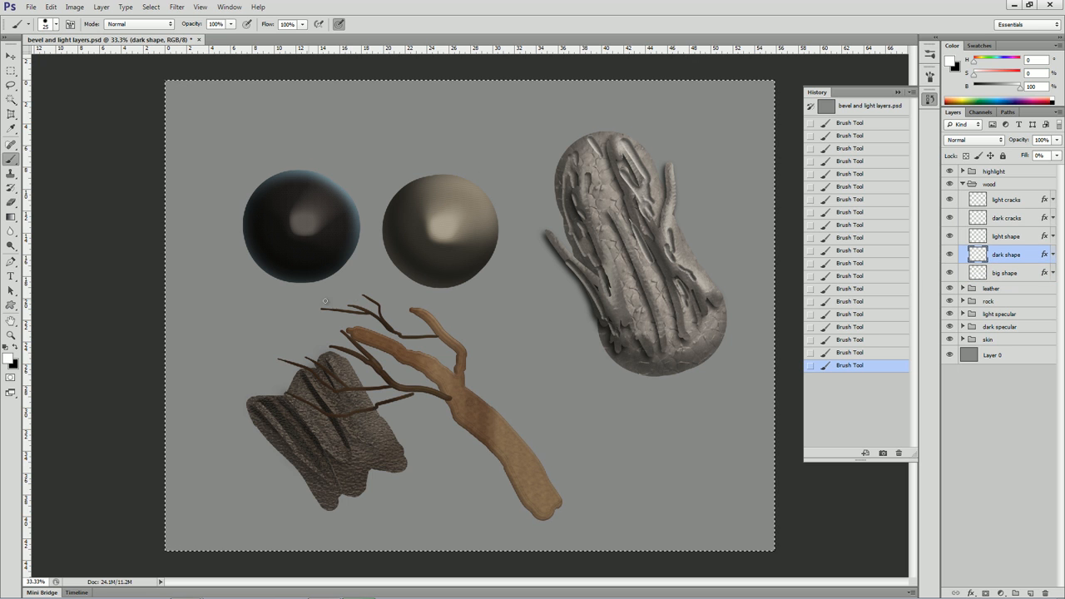
Paint pale upright branches and fine twigs growing from the trunk on the light shape layer, reducing the brush size for the twigs.
drag(514, 435, 509, 360)
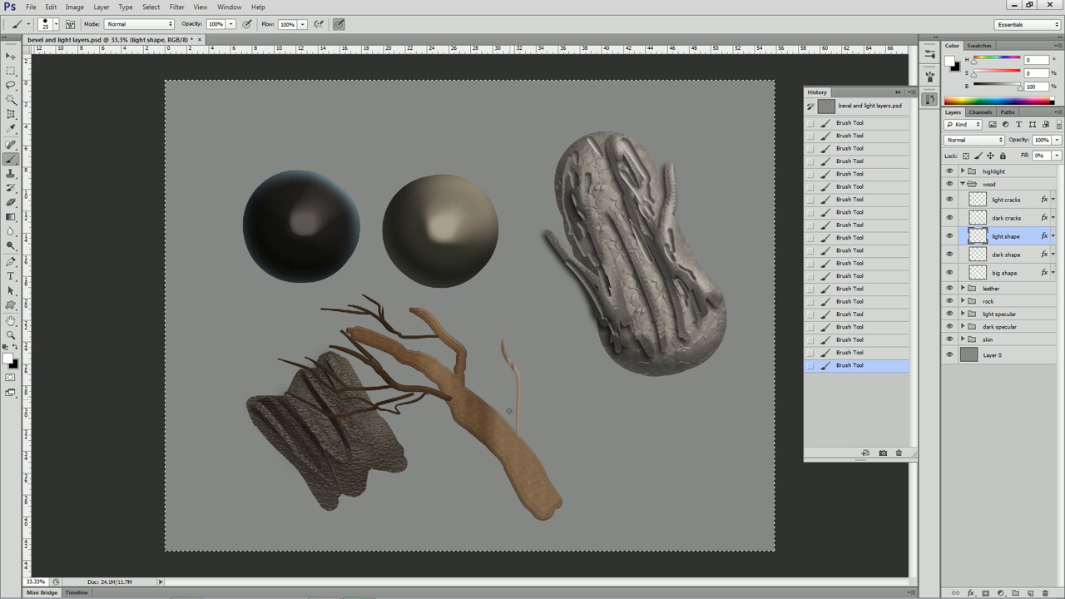
mouse_move(511, 426)
mouse_down()
mouse_move(509, 349)
mouse_move(520, 441)
mouse_up()
key([)
key([)
key([)
key([)
key([)
key([)
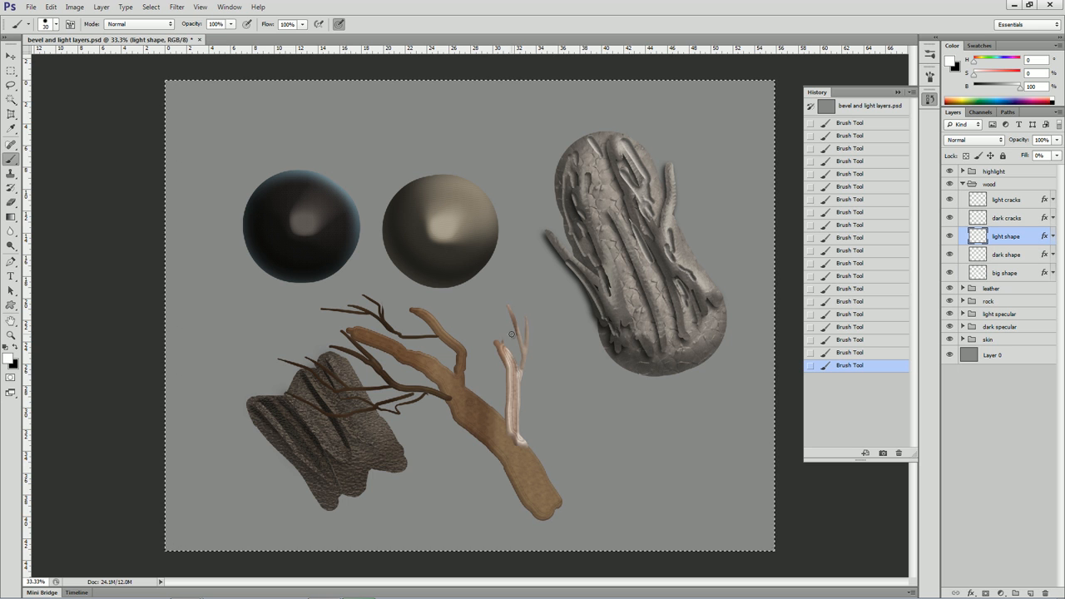
drag(525, 308, 529, 288)
mouse_move(505, 401)
mouse_down()
mouse_move(479, 359)
mouse_move(474, 323)
mouse_up()
drag(489, 364, 487, 330)
mouse_move(522, 414)
mouse_down()
mouse_move(548, 431)
mouse_move(547, 472)
mouse_up()
drag(459, 358, 434, 289)
mouse_move(449, 350)
mouse_down()
mouse_move(384, 268)
mouse_move(454, 269)
mouse_up()
mouse_move(465, 361)
mouse_down()
mouse_move(478, 301)
mouse_move(396, 314)
mouse_up()
Soften the base of the pale branch with the Eraser and add more pale strokes beside it on the light shape layer.
key(e)
mouse_move(504, 421)
mouse_down()
mouse_move(506, 349)
mouse_move(506, 359)
mouse_up()
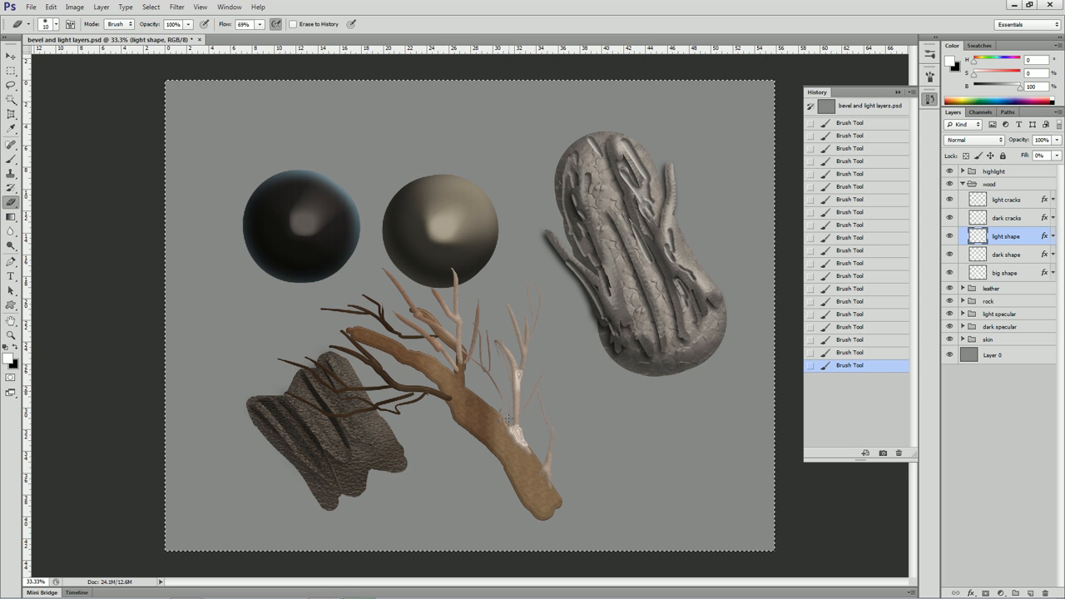
drag(522, 430, 525, 455)
drag(521, 439, 522, 456)
key(ctrl+alt+z)
key(b)
drag(488, 391, 472, 356)
drag(466, 385, 444, 323)
Paint dark cracks along the trunk and its upper fork on the wood group's dark cracks layer.
click(973, 215)
drag(453, 405, 482, 431)
drag(455, 411, 520, 481)
drag(504, 457, 526, 500)
drag(415, 366, 382, 352)
drag(387, 354, 356, 337)
Paint fine cracks along the pale branch and the trunk on the light cracks layer with a much smaller brush.
click(975, 203)
key(bracketleft)
key(bracketleft)
key(bracketleft)
key(bracketleft)
key(bracketleft)
key(bracketleft)
mouse_move(515, 371)
mouse_down()
mouse_move(516, 359)
mouse_move(513, 389)
mouse_up()
mouse_move(437, 366)
mouse_down()
mouse_move(430, 360)
mouse_move(503, 436)
mouse_up()
click(962, 184)
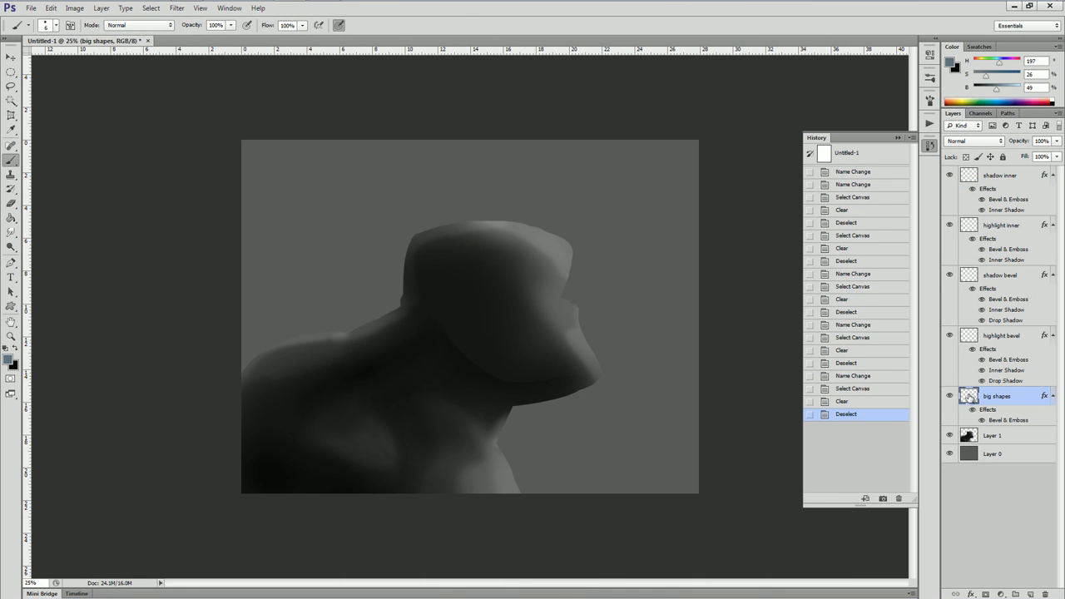
Outline freehand armour plates over the brow, cheek, shoulder and chest with the Lasso on the copied big shapes layer.
key(l)
drag(576, 276, 535, 179)
drag(549, 281, 576, 276)
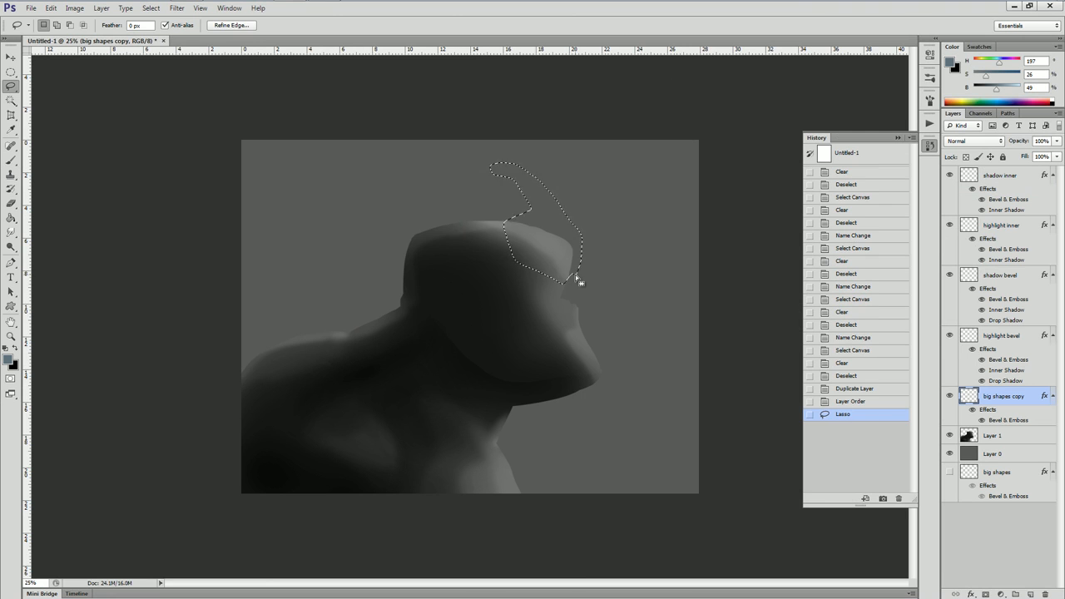
mouse_move(522, 323)
mouse_down()
mouse_move(511, 283)
mouse_move(406, 228)
mouse_move(389, 243)
mouse_move(404, 308)
mouse_move(451, 350)
mouse_move(523, 359)
mouse_up()
mouse_move(242, 362)
mouse_down()
mouse_move(350, 300)
mouse_move(343, 316)
mouse_move(384, 362)
mouse_up()
drag(400, 414, 245, 510)
mouse_move(515, 438)
mouse_down()
mouse_move(441, 434)
mouse_move(422, 470)
mouse_move(442, 495)
mouse_move(549, 509)
mouse_up()
drag(501, 450, 511, 439)
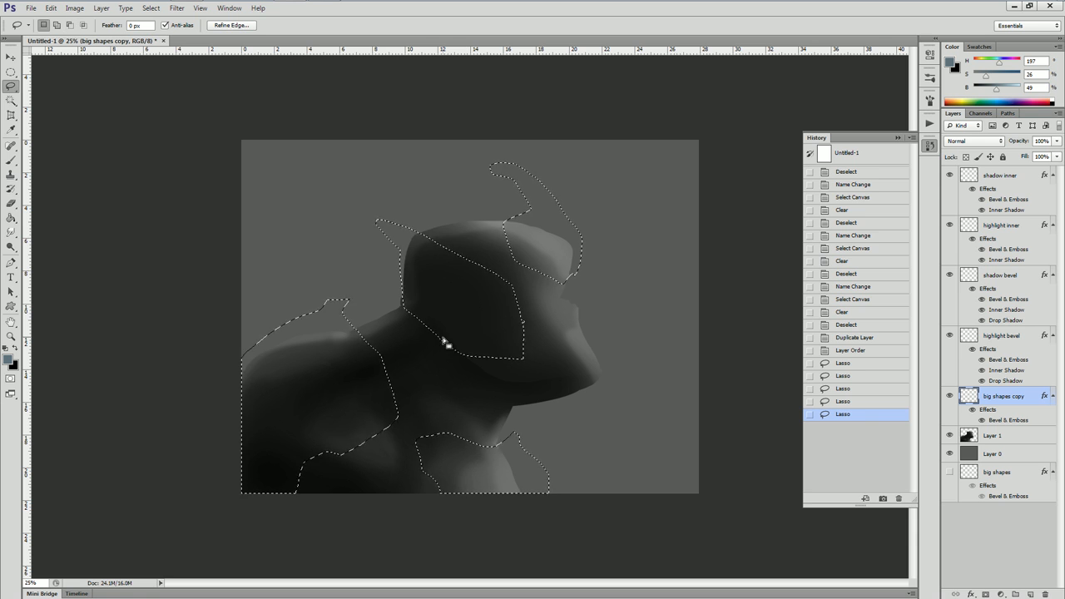
Fill the outlined plates with a neutral grey of 0% saturation and 48% brightness, and clear the selection.
key(g)
click(7, 360)
click(762, 248)
click(1024, 165)
click(463, 309)
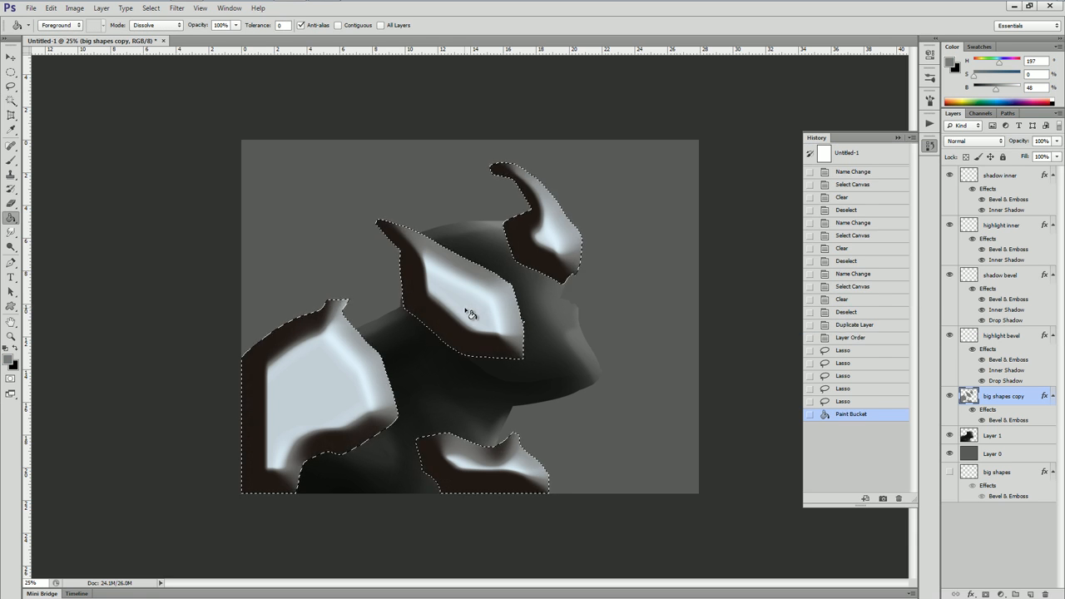
key(ctrl+d)
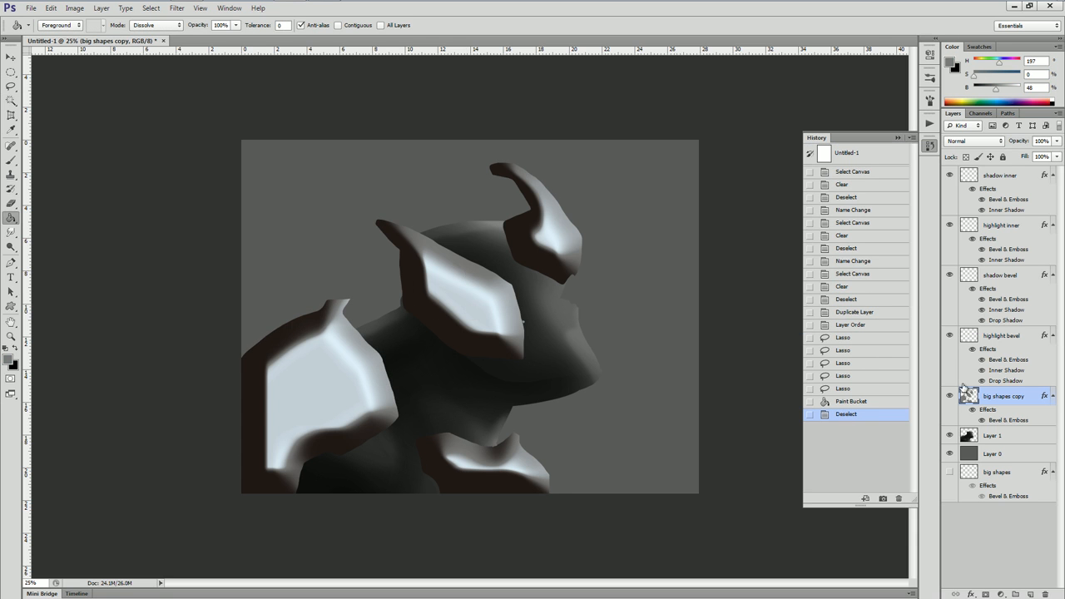
Set the plates' Bevel & Emboss to 664% depth and 250 px size with a half-round gloss contour.
double_click(995, 421)
drag(907, 199, 901, 174)
click(881, 274)
click(838, 302)
click(821, 317)
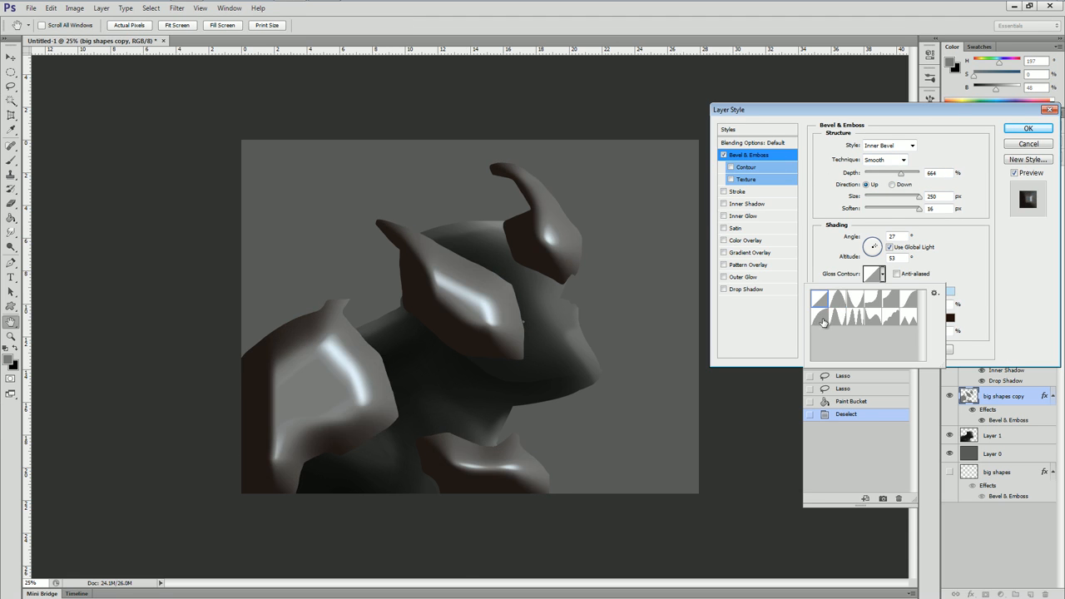
click(1028, 128)
Erase along the edges of the cheek and brow plates and nudge the plates to the right.
drag(525, 321, 529, 396)
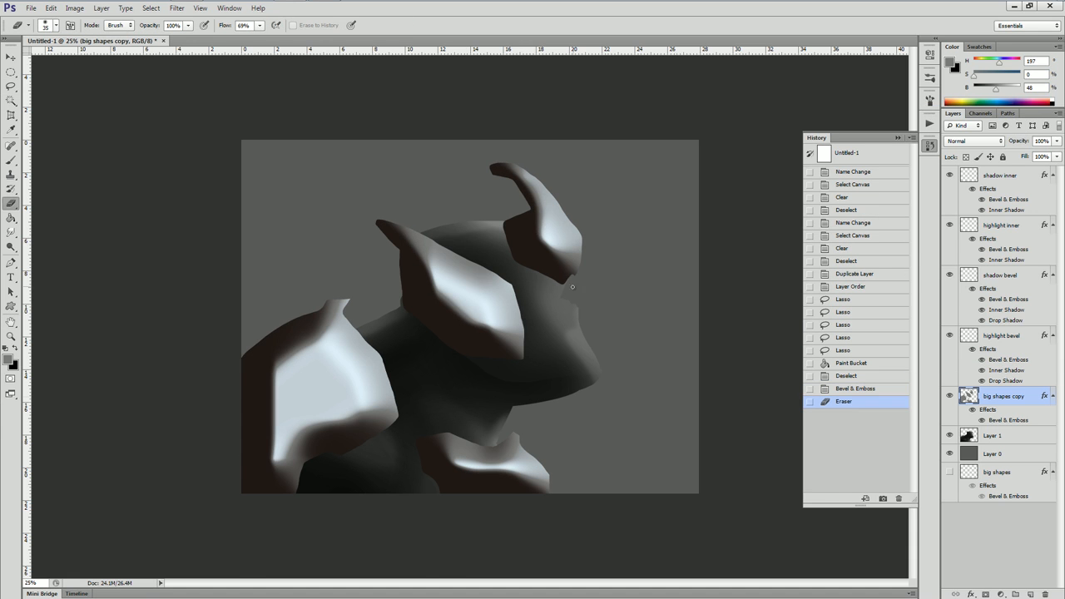
drag(570, 280, 584, 308)
key(v)
key(shift+Right)
key(shift+Right)
key(shift+Right)
key(shift+Right)
Lasso the shoulder plate, nudge it back to the left and clear the selection.
key(l)
mouse_move(308, 272)
mouse_down()
mouse_move(348, 525)
mouse_move(66, 297)
mouse_up()
key(v)
key(shift+Left)
key(shift+Left)
key(shift+Left)
key(shift+Left)
key(ctrl+d)
Duplicate the empty big shapes layer and place the duplicate above the first filled plate layer.
key(b)
key(ctrl+j)
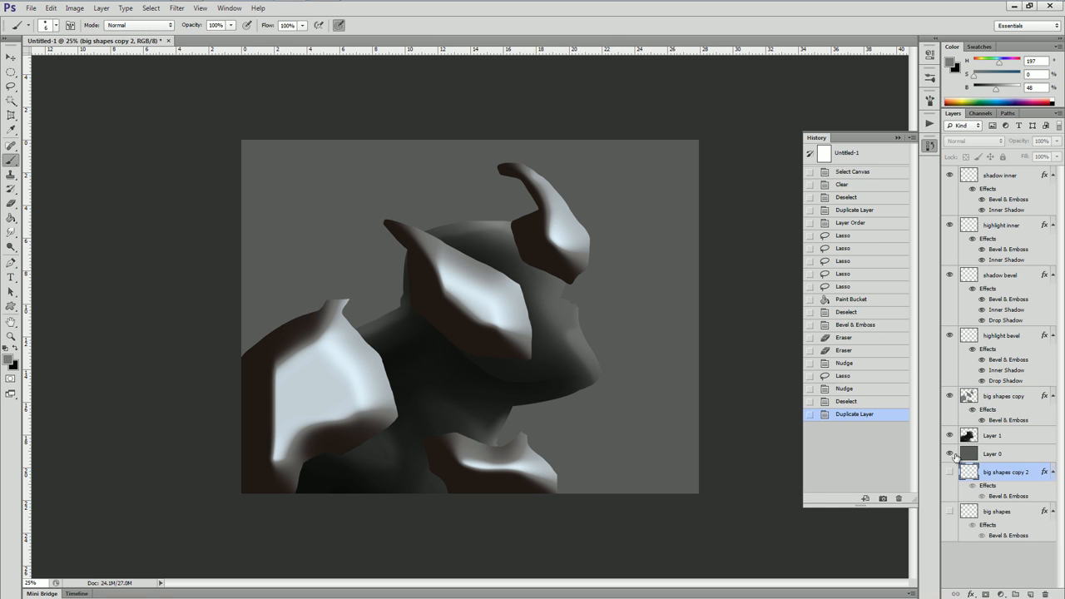
key(ctrl+bracketleft)
key(l)
drag(967, 433, 963, 391)
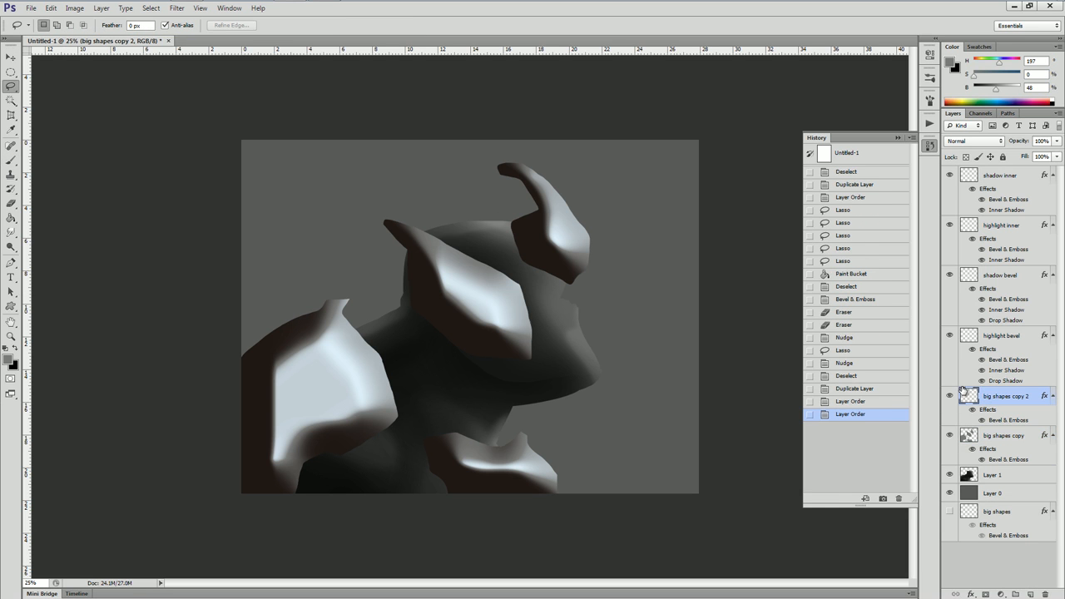
Outline overlapping plates behind the brow, behind the cheek and across the shoulder, and fill them with the same grey.
drag(564, 277, 565, 278)
mouse_move(380, 287)
mouse_down()
mouse_move(437, 300)
mouse_move(503, 357)
mouse_move(449, 391)
mouse_move(379, 313)
mouse_up()
mouse_move(345, 349)
mouse_down()
mouse_move(269, 411)
mouse_move(257, 444)
mouse_move(367, 384)
mouse_move(386, 379)
mouse_move(392, 394)
mouse_move(327, 353)
mouse_up()
mouse_move(388, 376)
mouse_down()
mouse_move(402, 399)
mouse_move(393, 379)
mouse_up()
drag(384, 376, 389, 374)
key(g)
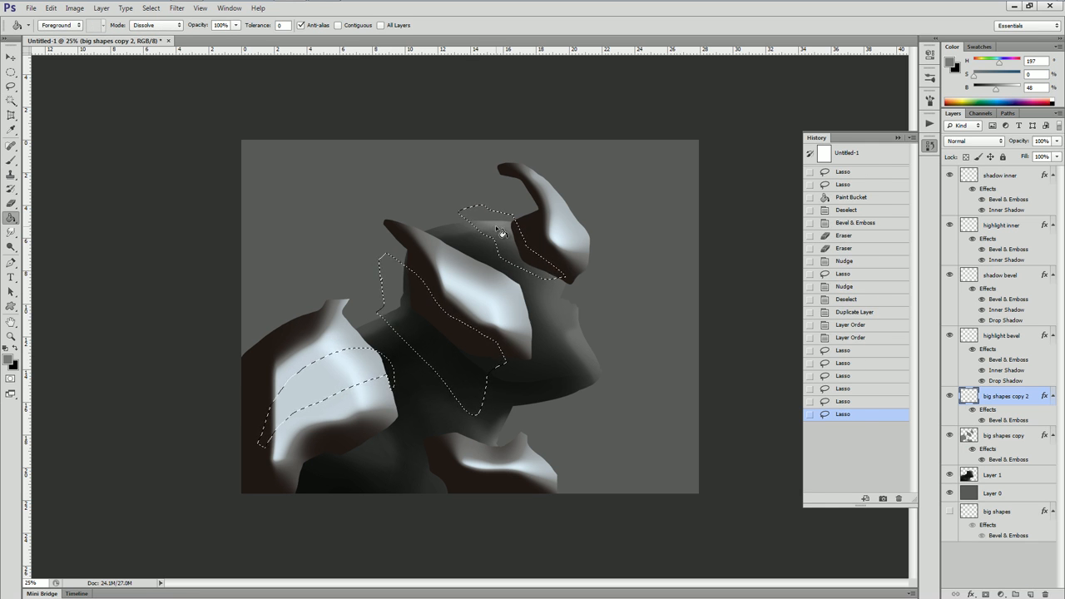
click(491, 238)
key(ctrl+d)
Trim the edges and tips of the new overlapping plates with a small Eraser.
key(e)
drag(378, 258, 380, 281)
key(bracketleft)
drag(519, 223, 524, 240)
click(391, 388)
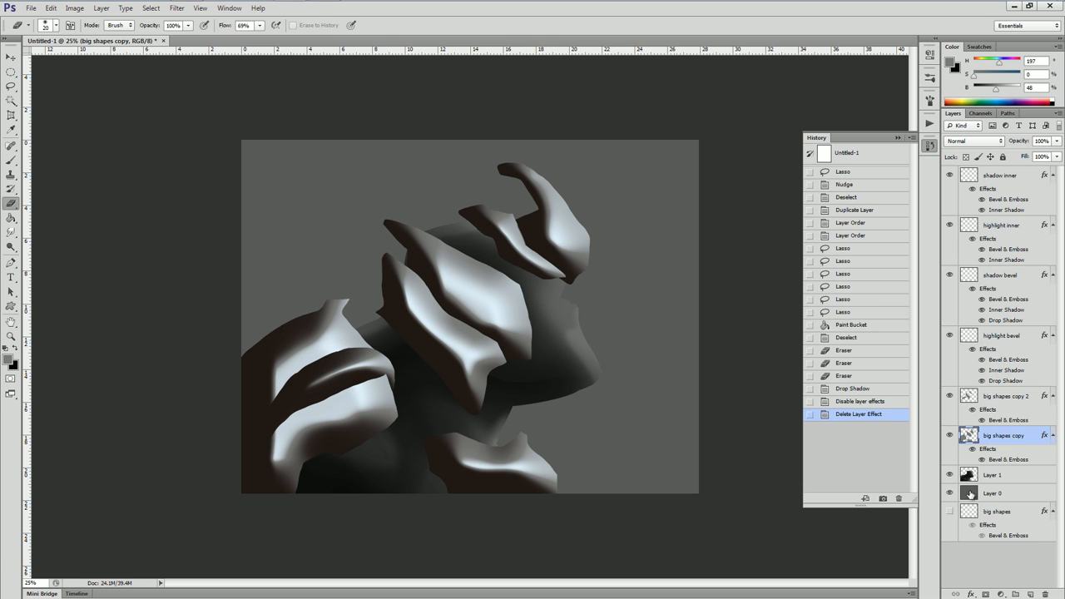
Duplicate the empty big shapes layer again and place the duplicate above the second plate layer.
drag(970, 509, 1030, 593)
drag(974, 511, 962, 393)
key(b)
Outline a spiked collar plate across the neck and chest with the Lasso and fill it with grey.
key(l)
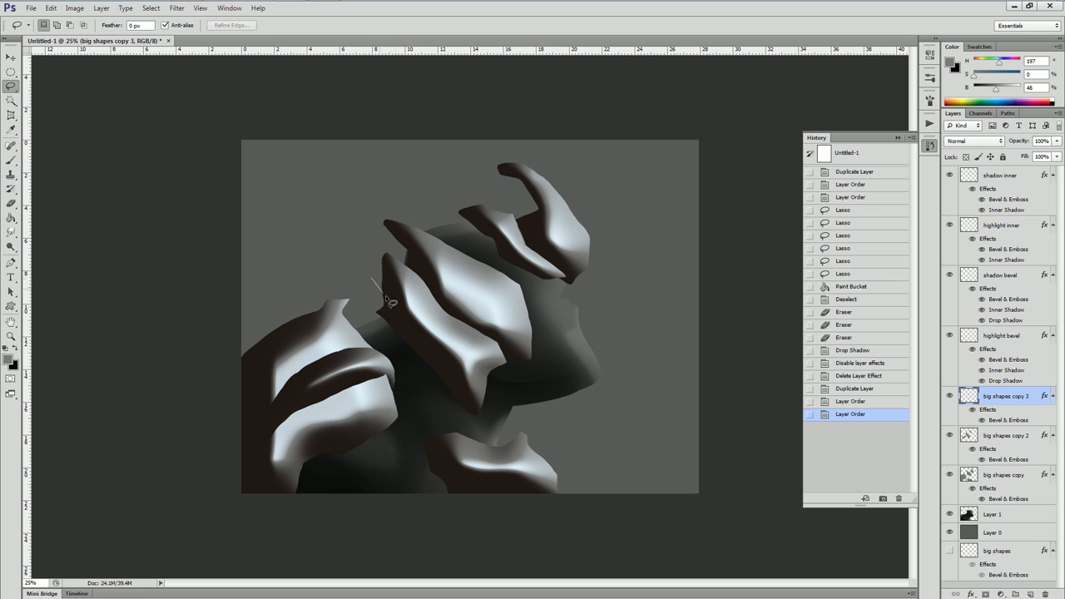
drag(431, 325, 454, 367)
drag(502, 405, 475, 418)
mouse_move(432, 483)
mouse_down()
mouse_move(316, 365)
mouse_move(371, 279)
mouse_up()
key(g)
click(404, 363)
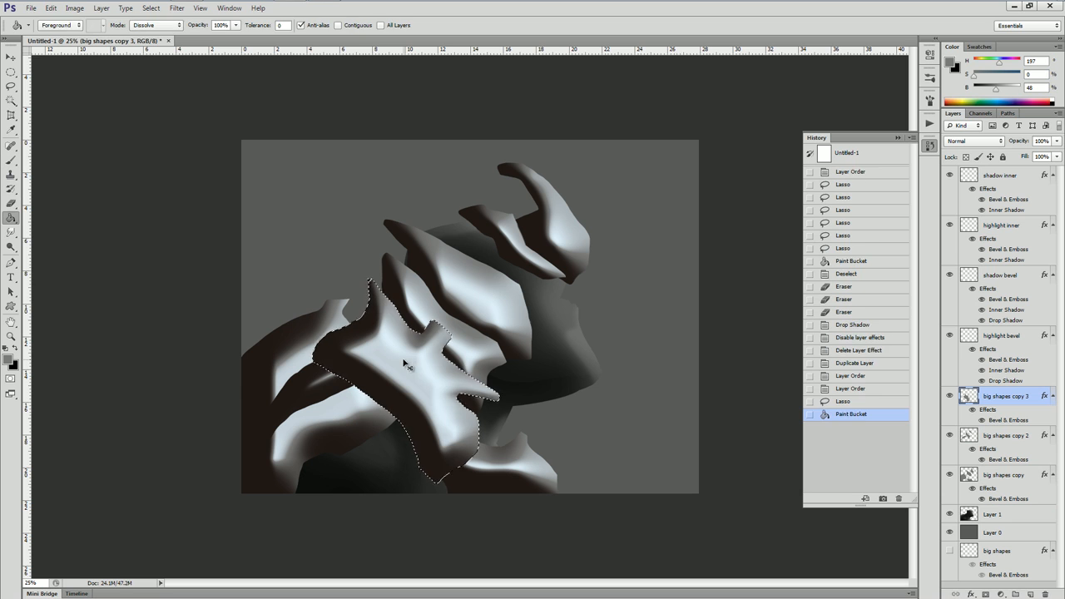
key(ctrl+d)
Erase the collar plate's upper tip and cut a small lassoed piece out of its middle spike.
key(e)
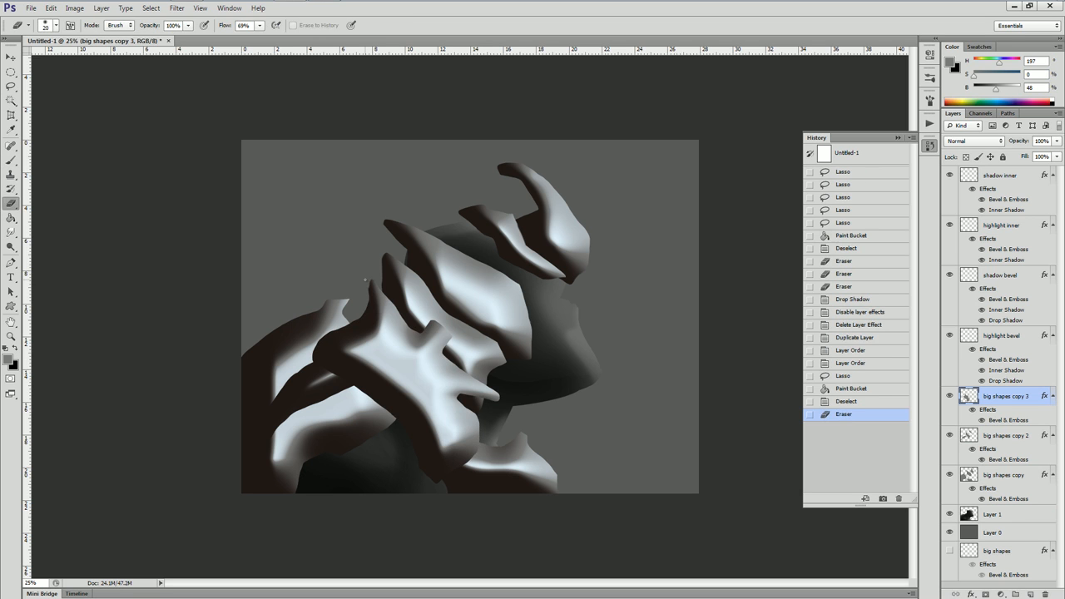
click(368, 280)
key(l)
drag(436, 323, 443, 345)
key(Delete)
key(ctrl+d)
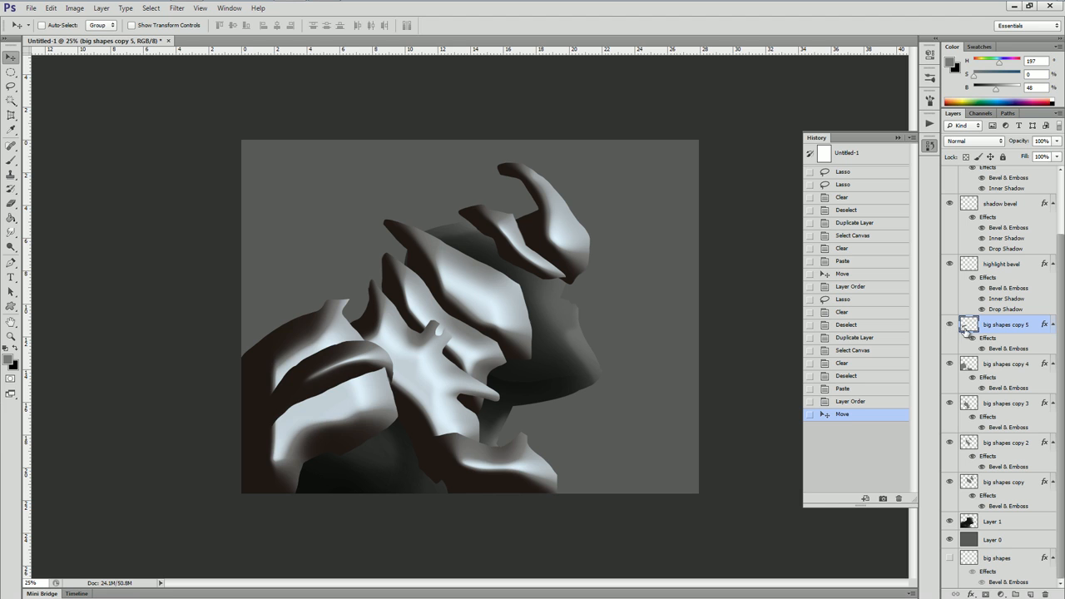
Cut a lassoed notch into the shoulder plate's upper tip on the big shapes copy 4 layer.
click(969, 363)
key(l)
drag(351, 288, 333, 323)
key(Delete)
key(ctrl+d)
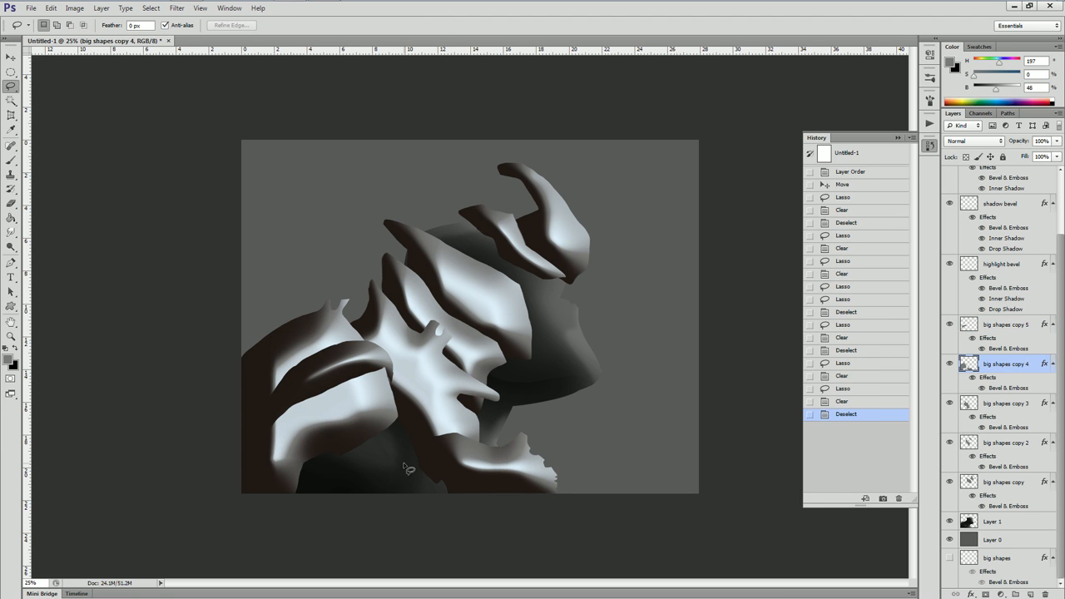
Cut lassoed pieces from the shoulder plate's lower edge to give it a wavy outline.
click(949, 364)
click(949, 363)
mouse_move(411, 429)
mouse_down()
mouse_move(355, 472)
mouse_move(349, 453)
mouse_up()
key(Delete)
key(ctrl+d)
drag(358, 441, 304, 494)
key(ctrl+d)
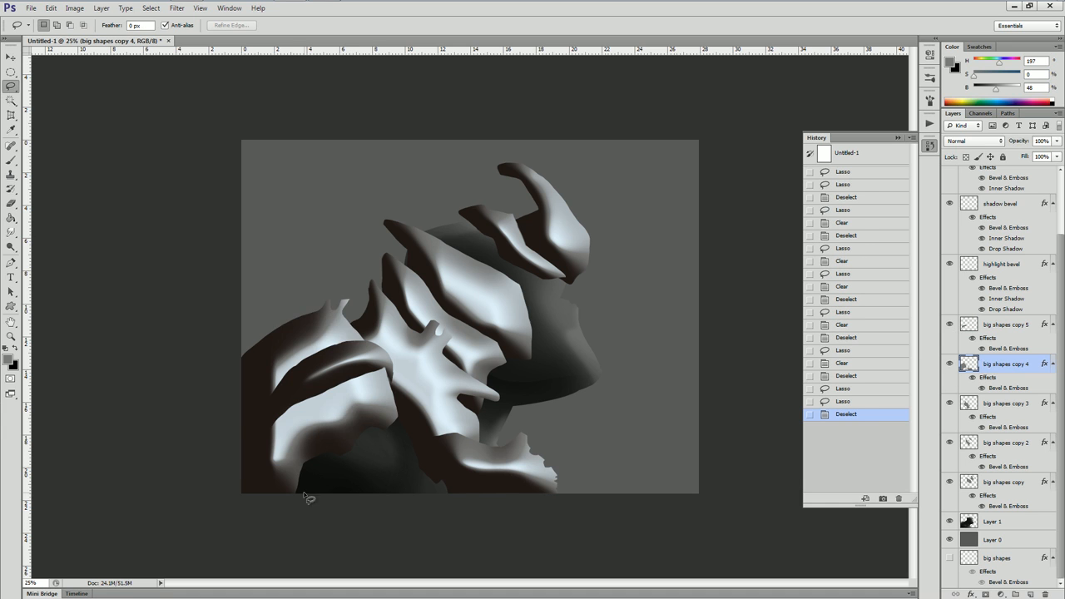
Reshape the shoulder band into a curled ridge on the big shapes copy 5 layer with the Eraser and Brush.
click(975, 329)
key(e)
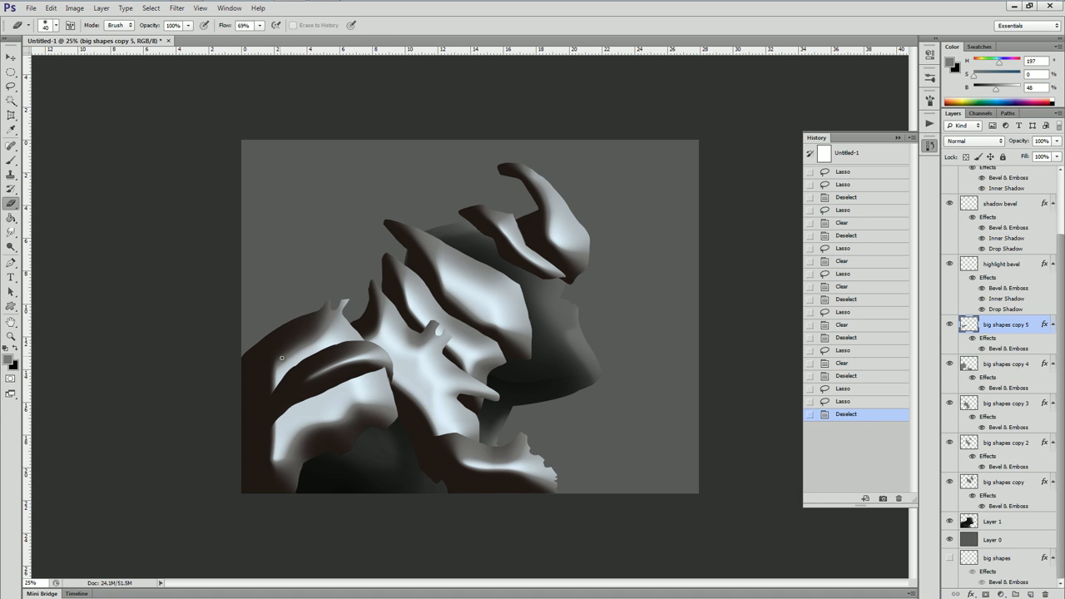
drag(316, 351, 360, 336)
mouse_move(279, 388)
mouse_down()
mouse_move(269, 423)
mouse_move(250, 422)
mouse_move(256, 414)
mouse_up()
key(b)
mouse_move(368, 387)
mouse_down()
mouse_move(383, 373)
mouse_move(373, 393)
mouse_move(353, 370)
mouse_move(360, 385)
mouse_move(366, 375)
mouse_move(337, 366)
mouse_move(326, 381)
mouse_move(349, 373)
mouse_move(330, 392)
mouse_move(302, 388)
mouse_move(337, 354)
mouse_move(309, 342)
mouse_up()
key(e)
mouse_move(395, 379)
mouse_down()
mouse_move(384, 346)
mouse_move(396, 374)
mouse_up()
key(ctrl+z)
mouse_move(269, 418)
mouse_down()
mouse_move(263, 407)
mouse_move(264, 422)
mouse_up()
click(329, 303)
Trim the shoulder plate's tip and cut jagged notches along its upper edge on the big shapes copy 4 layer.
click(963, 362)
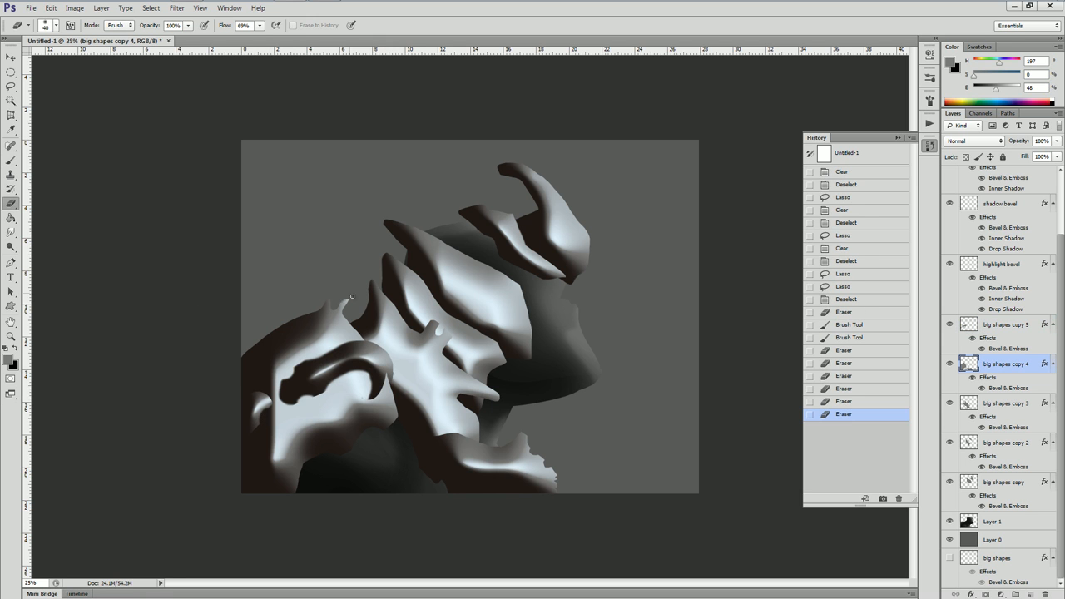
click(336, 300)
key(l)
drag(312, 312, 286, 320)
mouse_move(280, 326)
mouse_down()
mouse_move(274, 336)
mouse_move(271, 328)
mouse_up()
drag(264, 337, 225, 338)
key(Delete)
key(ctrl+d)
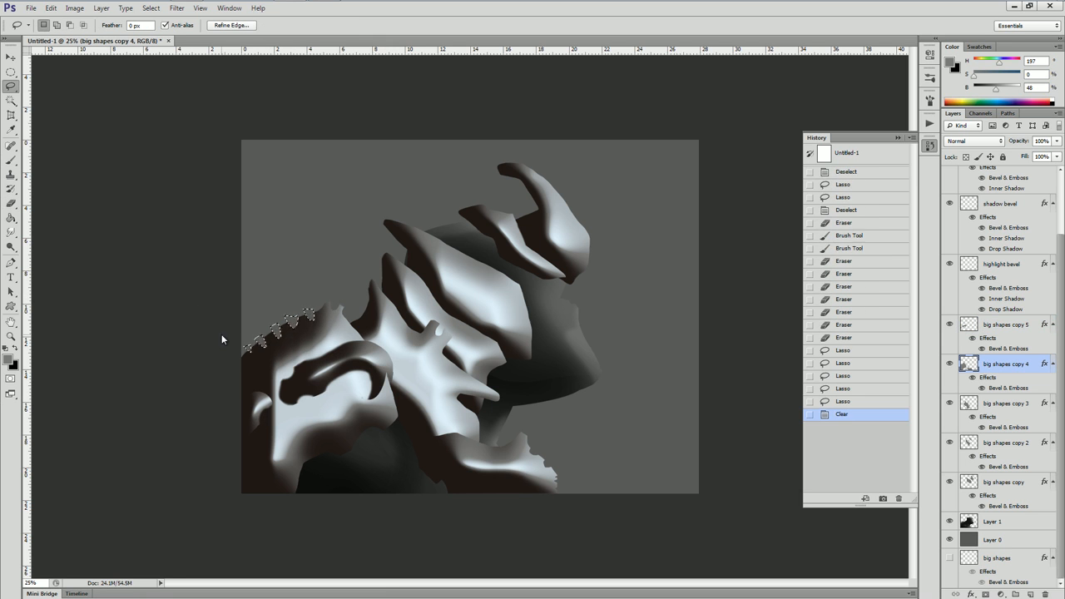
Hollow out the collar plate's inner side and paint a curved hook at its base on the big shapes copy 3 layer.
click(970, 405)
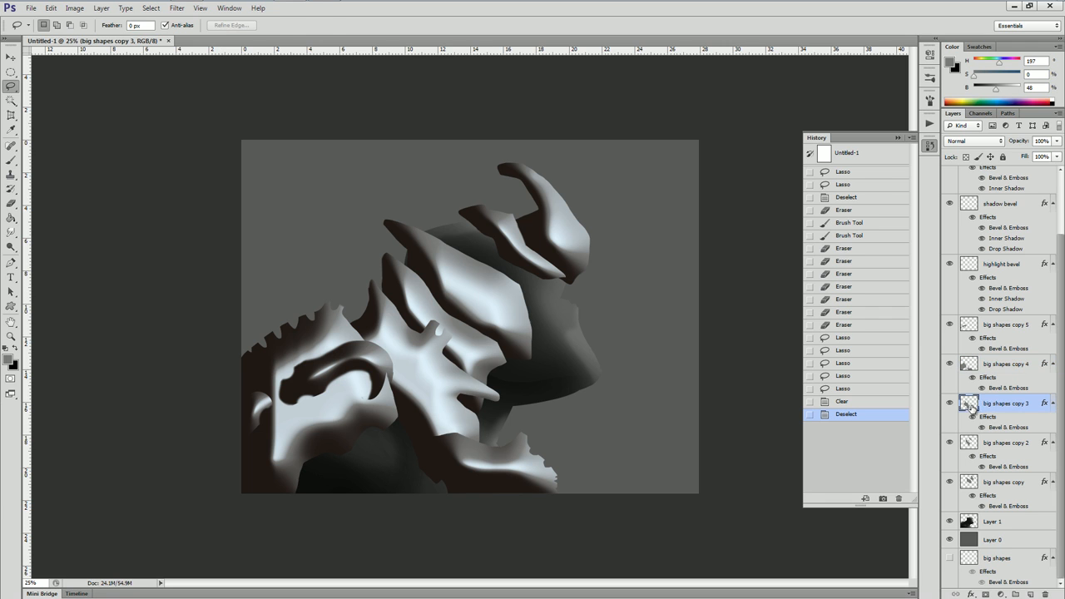
key(e)
mouse_move(447, 430)
mouse_down()
mouse_move(432, 412)
mouse_move(428, 448)
mouse_move(428, 435)
mouse_up()
key(b)
mouse_move(441, 482)
mouse_down()
mouse_move(414, 490)
mouse_move(376, 468)
mouse_move(449, 488)
mouse_move(388, 486)
mouse_move(403, 484)
mouse_up()
click(462, 491)
key(e)
key(b)
key(e)
mouse_move(416, 391)
mouse_down()
mouse_move(412, 413)
mouse_move(378, 345)
mouse_move(441, 391)
mouse_move(402, 360)
mouse_move(441, 374)
mouse_move(449, 403)
mouse_up()
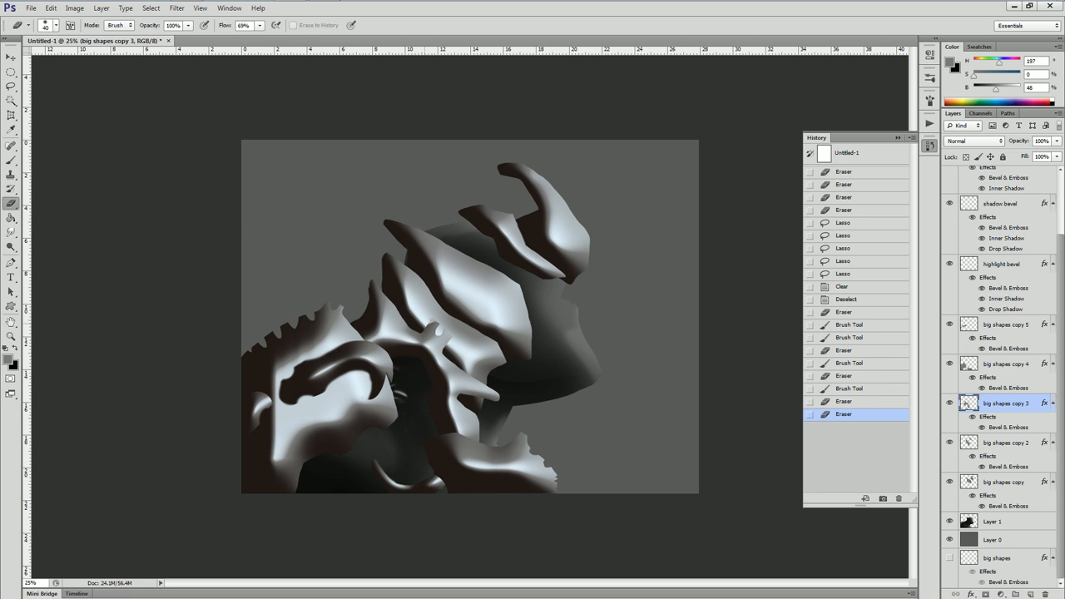
click(445, 330)
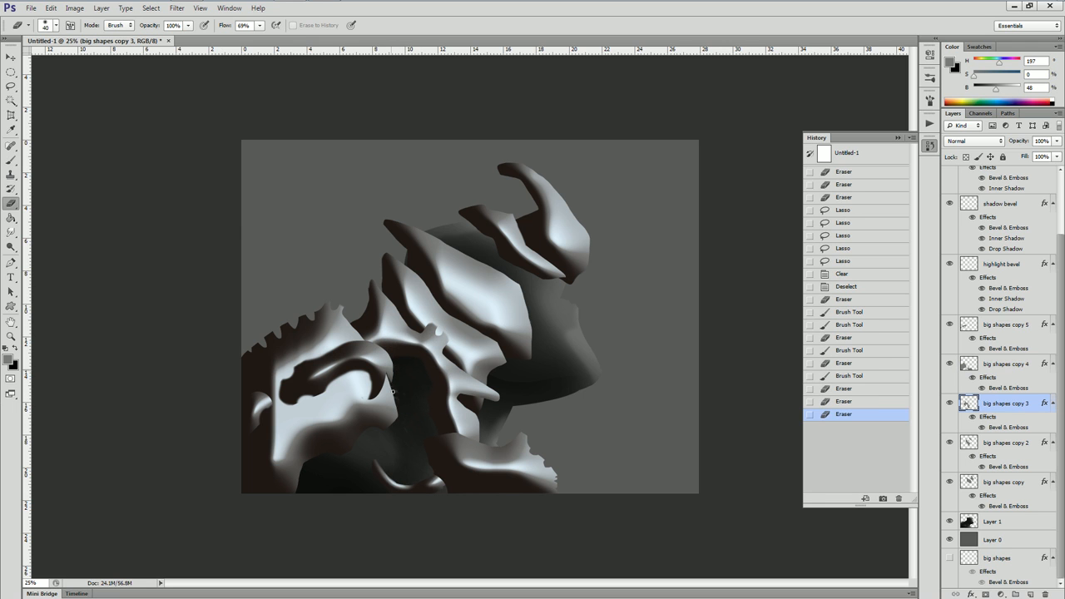
Paint a small rounded knob beside the shoulder plate, erasing around it to refine its shape.
key(b)
mouse_move(392, 401)
mouse_down()
mouse_move(413, 379)
mouse_move(405, 393)
mouse_up()
key(e)
click(414, 379)
click(413, 386)
key(b)
drag(391, 403, 407, 390)
Thin the overlapping brow plate with the Eraser on the big shapes copy 2 layer, undoing unwanted strokes.
click(967, 443)
key(e)
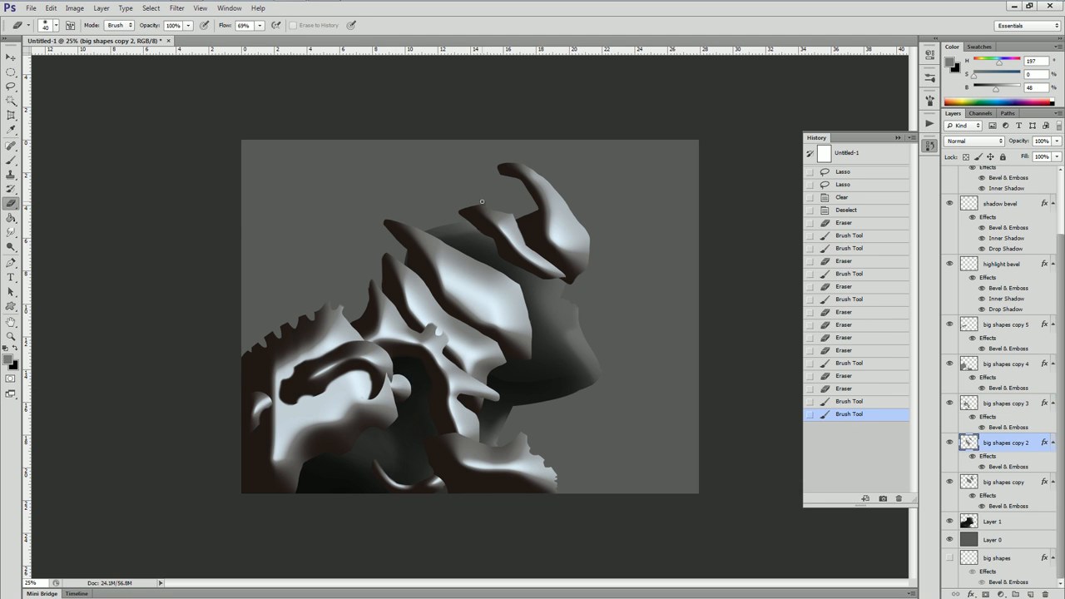
mouse_move(491, 223)
mouse_down()
mouse_move(508, 248)
mouse_move(554, 273)
mouse_move(484, 230)
mouse_move(497, 258)
mouse_move(519, 246)
mouse_move(564, 275)
mouse_up()
key(ctrl+z)
key(ctrl+z)
drag(465, 216, 514, 236)
Trim the outer edge and erase rounded notches along the plate behind the cheek.
click(387, 238)
mouse_move(382, 254)
mouse_down()
mouse_move(382, 287)
mouse_move(427, 298)
mouse_move(496, 358)
mouse_up()
click(468, 327)
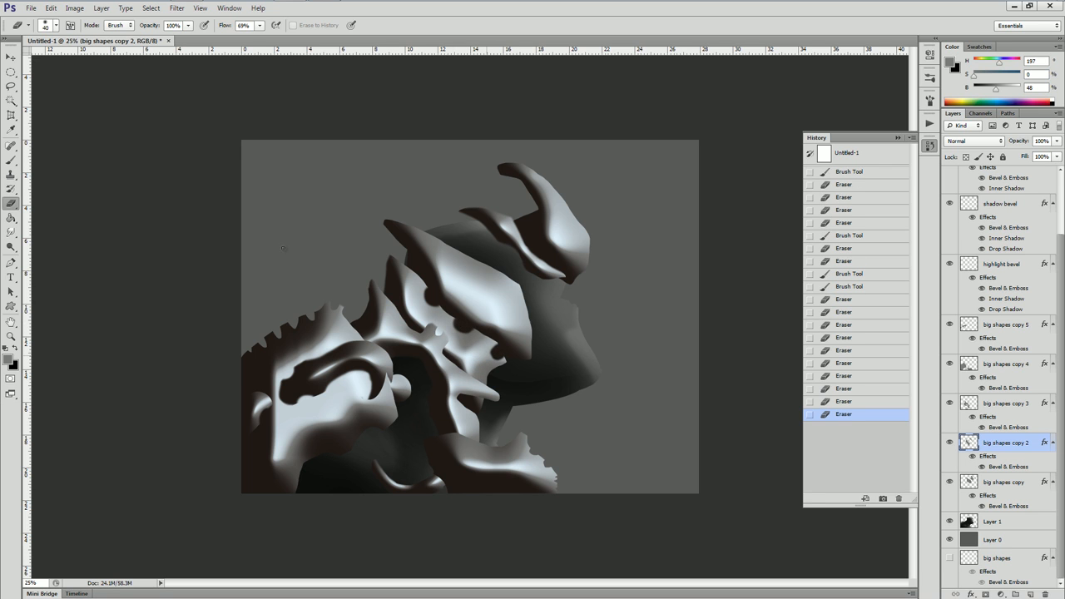
drag(380, 265, 367, 289)
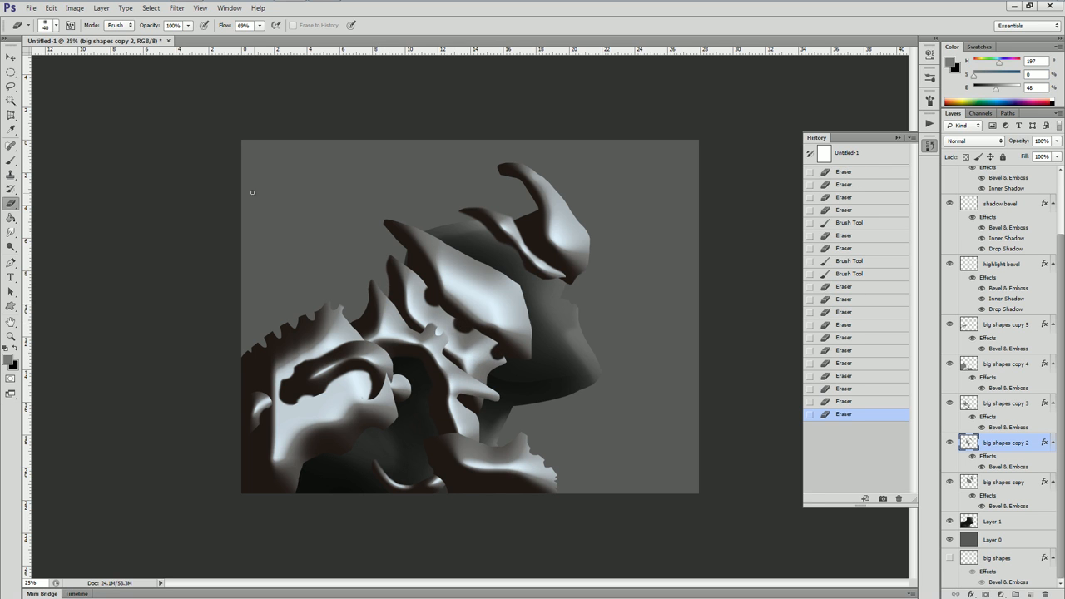
Reshape the pointed rear tip of the large temple plate with Brush and Eraser on the big shapes copy layer.
key(alt+bracketleft)
key(b)
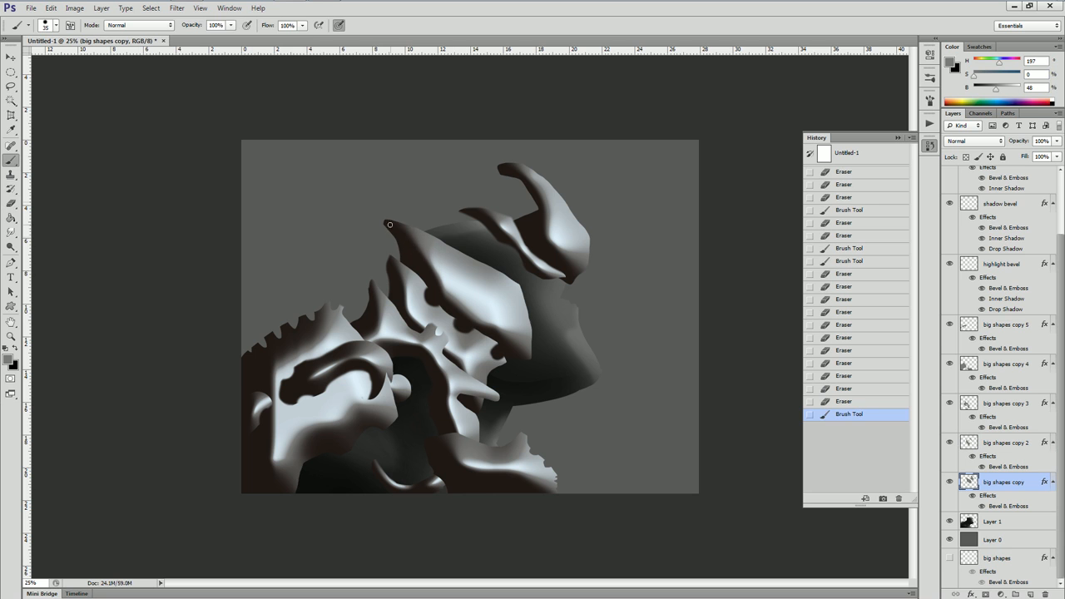
click(391, 230)
key(e)
click(370, 220)
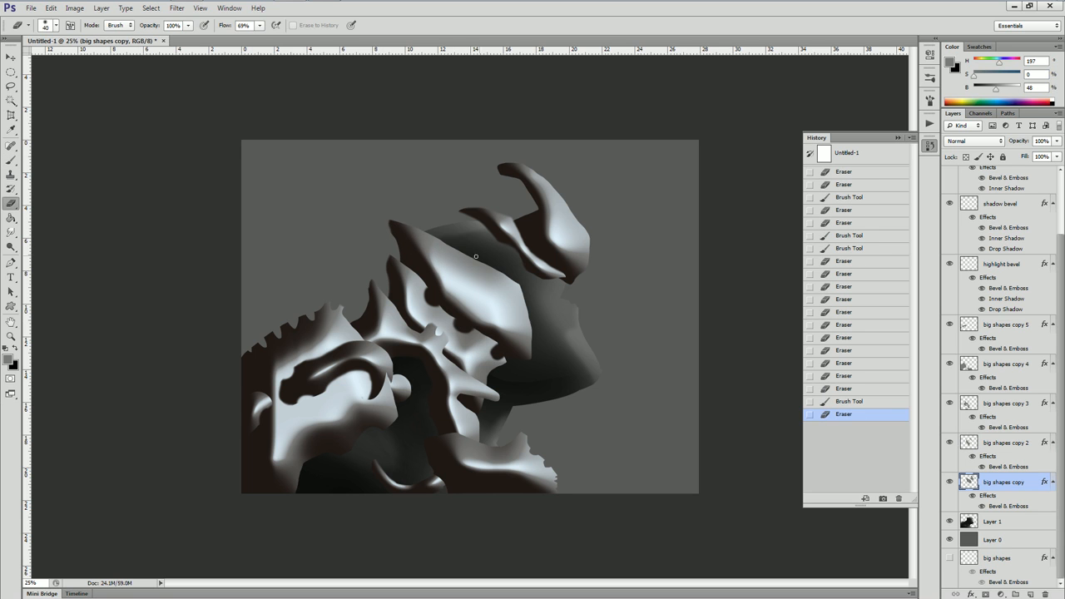
Lasso and delete a scoop from the temple plate's upper edge and sharp wedge notches along its front edge.
key(l)
mouse_move(461, 238)
mouse_down()
mouse_move(536, 296)
mouse_move(515, 293)
mouse_up()
key(Delete)
key(ctrl+d)
mouse_move(514, 307)
mouse_down()
mouse_move(536, 310)
mouse_move(521, 327)
mouse_move(534, 343)
mouse_move(524, 368)
mouse_up()
key(Delete)
key(ctrl+d)
key(Delete)
key(ctrl+d)
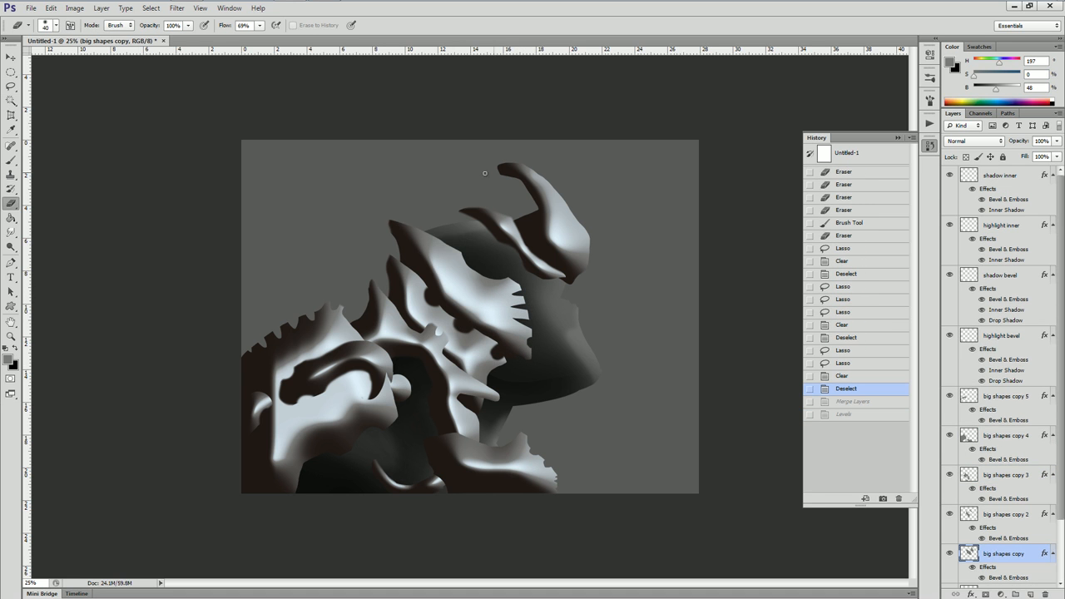
Erase the tip and outer edge of the forehead plate's horn to slim it.
drag(485, 173, 534, 201)
mouse_move(505, 160)
mouse_down()
mouse_move(584, 243)
mouse_move(587, 275)
mouse_up()
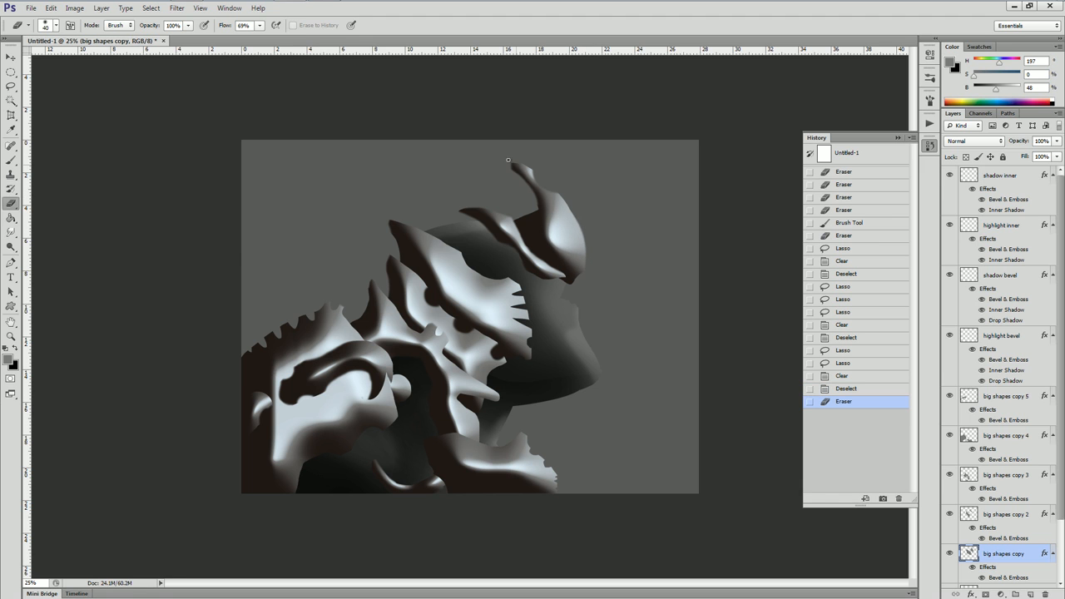
Try extending the forehead plate into a long backward-curving horn, thickening its base and sharpening its tip.
key(b)
mouse_move(532, 182)
mouse_down()
mouse_move(441, 155)
mouse_move(511, 162)
mouse_move(535, 183)
mouse_up()
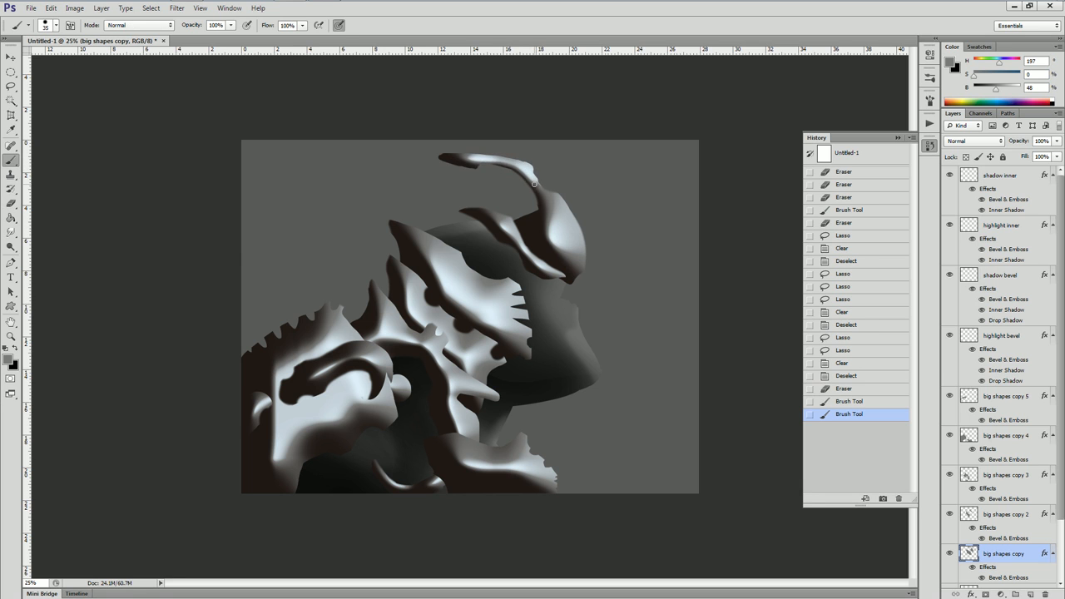
mouse_move(475, 165)
mouse_down()
mouse_move(524, 173)
mouse_move(503, 170)
mouse_move(553, 189)
mouse_move(566, 208)
mouse_up()
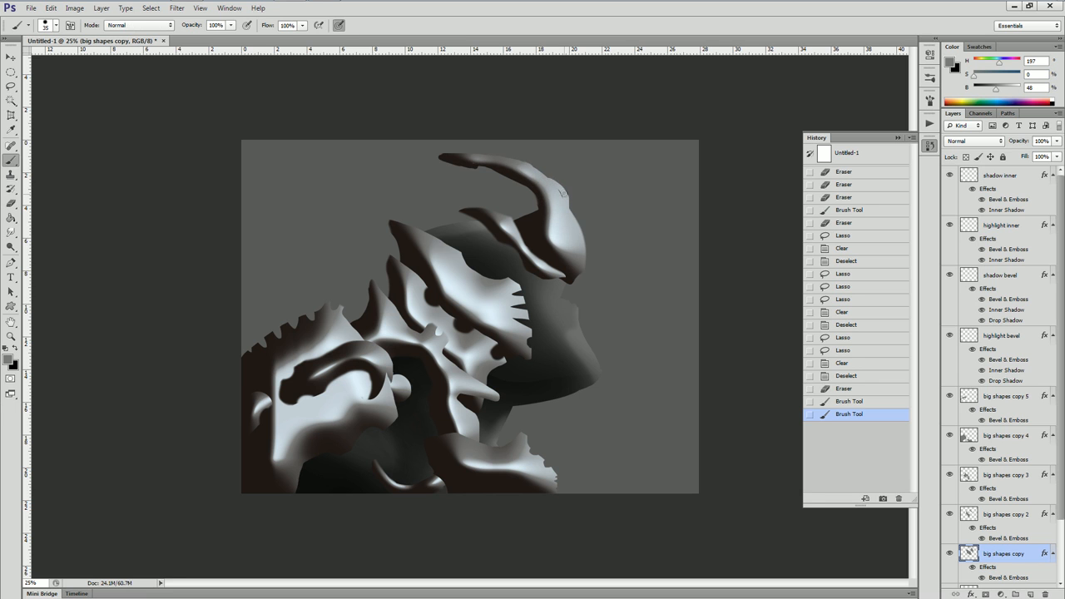
drag(513, 165, 565, 197)
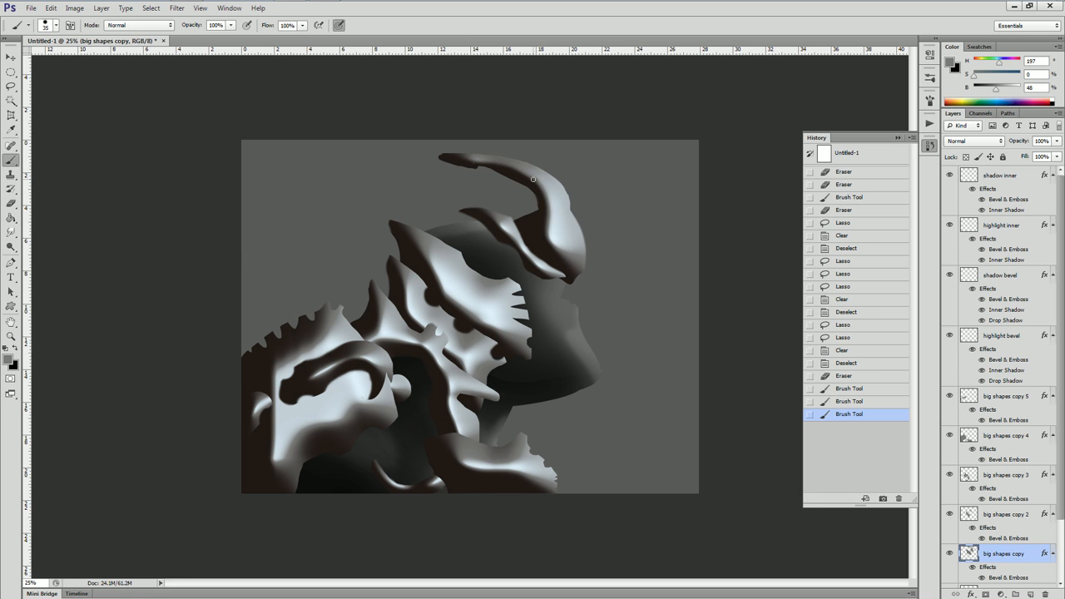
mouse_move(477, 165)
mouse_down()
mouse_move(429, 161)
mouse_move(542, 190)
mouse_move(552, 221)
mouse_up()
key(e)
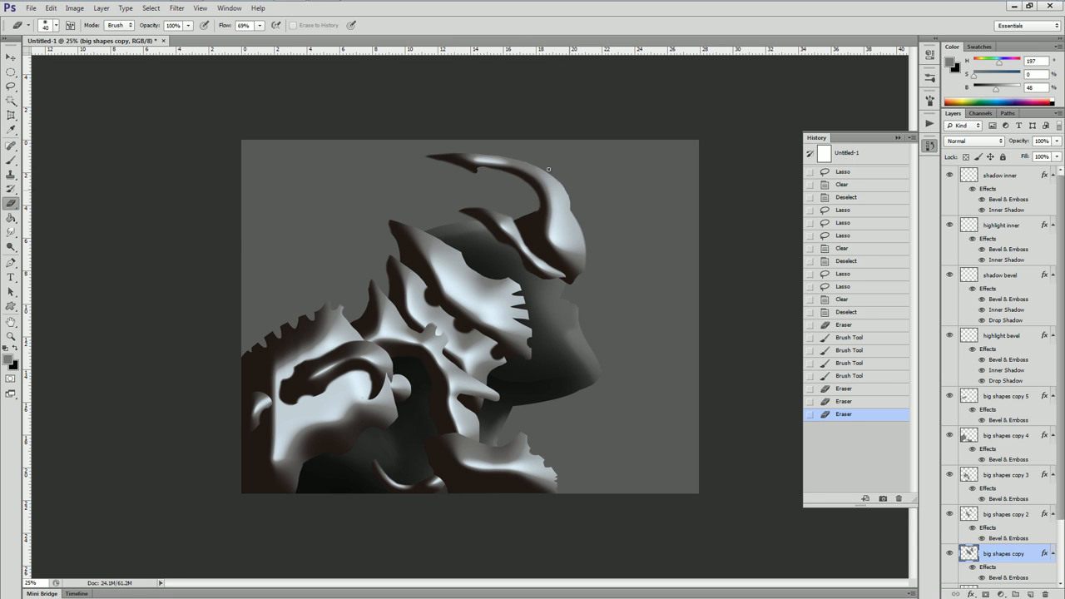
click(557, 179)
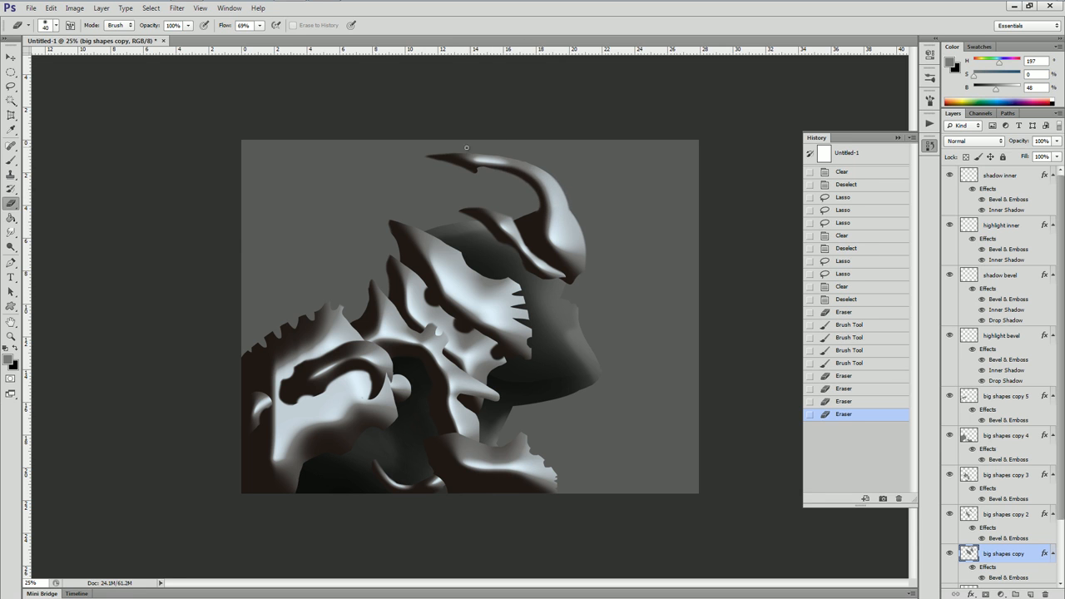
Erase the long horn down to a short pointed spike on the forehead plate, reverting the extra brush strokes.
drag(505, 152, 568, 204)
mouse_move(552, 193)
mouse_down()
mouse_move(573, 211)
mouse_move(442, 149)
mouse_move(522, 172)
mouse_move(507, 169)
mouse_move(526, 176)
mouse_move(538, 206)
mouse_move(548, 179)
mouse_move(573, 218)
mouse_up()
click(857, 390)
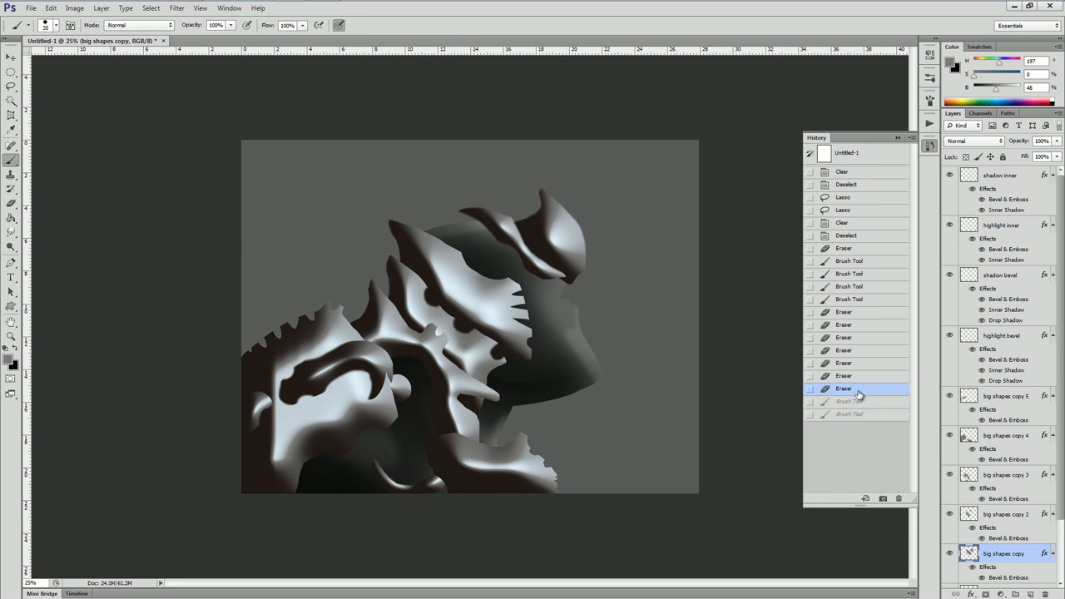
Paint a narrow plate between the two forehead plates on the big shapes copy 3 layer and erase its top to a point.
click(965, 516)
click(949, 515)
click(950, 515)
click(971, 476)
mouse_move(522, 210)
mouse_down()
mouse_move(539, 245)
mouse_move(509, 204)
mouse_move(546, 260)
mouse_move(529, 214)
mouse_move(537, 243)
mouse_move(510, 204)
mouse_move(516, 218)
mouse_move(526, 207)
mouse_move(546, 266)
mouse_up()
key(e)
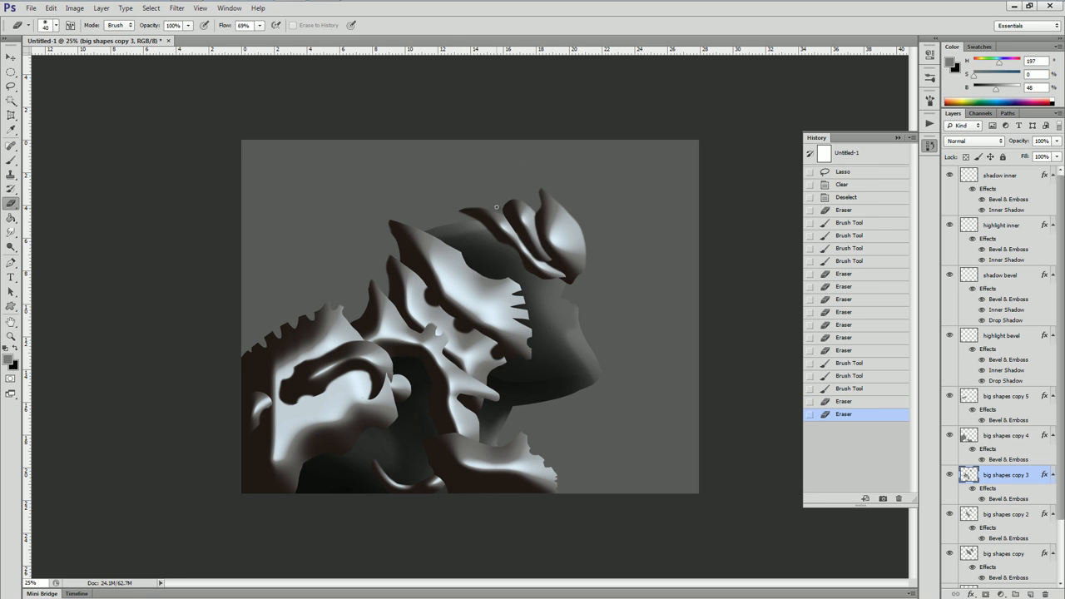
mouse_move(503, 207)
mouse_down()
mouse_move(524, 224)
mouse_move(529, 208)
mouse_up()
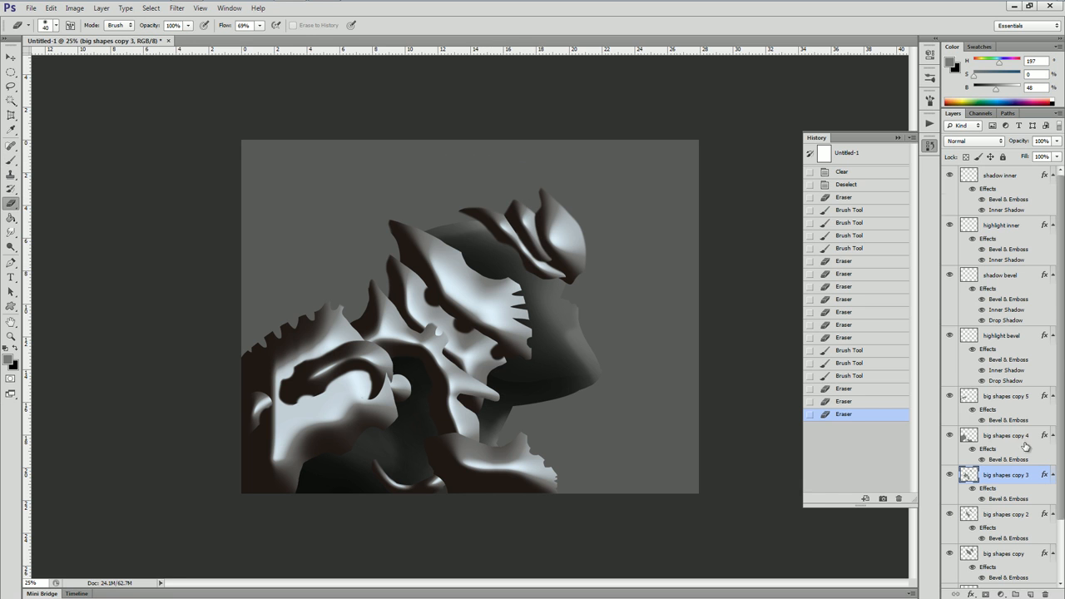
Create a layer group named big shapes and move all the big shapes copy layers into it.
scroll(992, 466, down, 3)
click(993, 480)
click(969, 325)
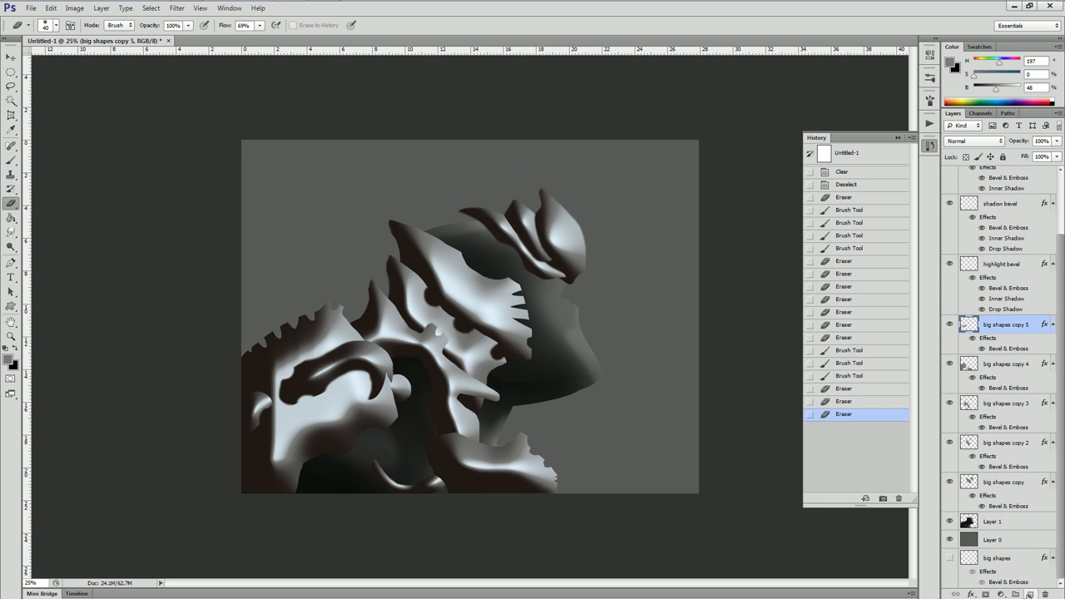
click(1015, 593)
double_click(991, 322)
text(big shapes)
key(Return)
click(989, 500)
shift+click(974, 340)
drag(973, 339, 988, 446)
click(963, 321)
click(950, 394)
click(951, 393)
Duplicate the highlight bevel layer, hide the original, and paint a curved rim and short slashes on the temple plate.
drag(989, 387, 969, 323)
click(950, 445)
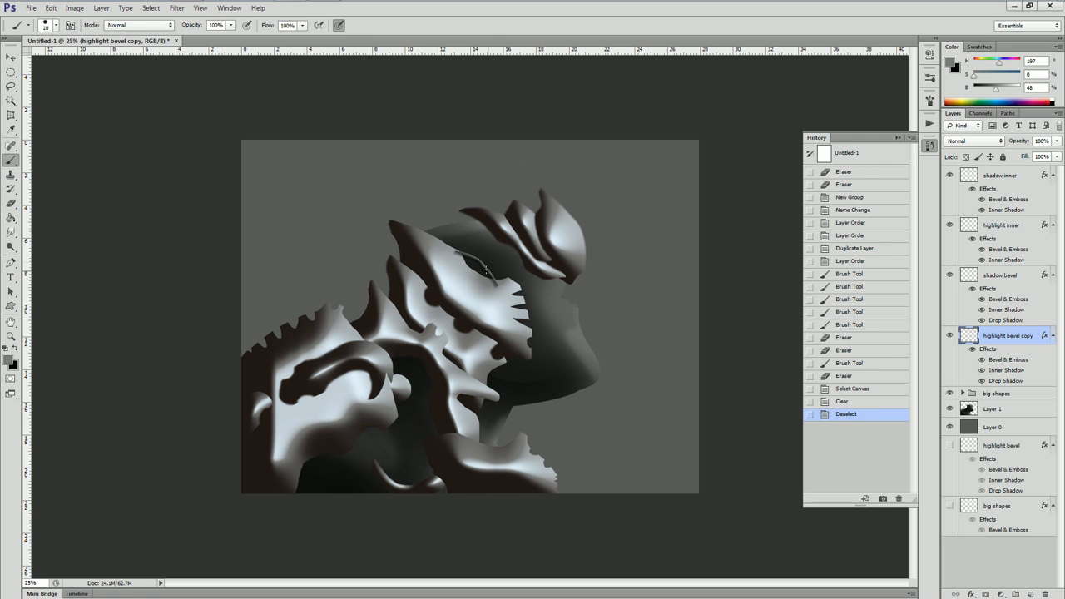
drag(481, 262, 497, 291)
drag(447, 253, 456, 272)
mouse_move(449, 276)
mouse_down()
mouse_move(462, 285)
mouse_move(456, 271)
mouse_up()
mouse_move(446, 264)
mouse_down()
mouse_move(460, 285)
mouse_move(449, 259)
mouse_up()
drag(442, 252, 451, 257)
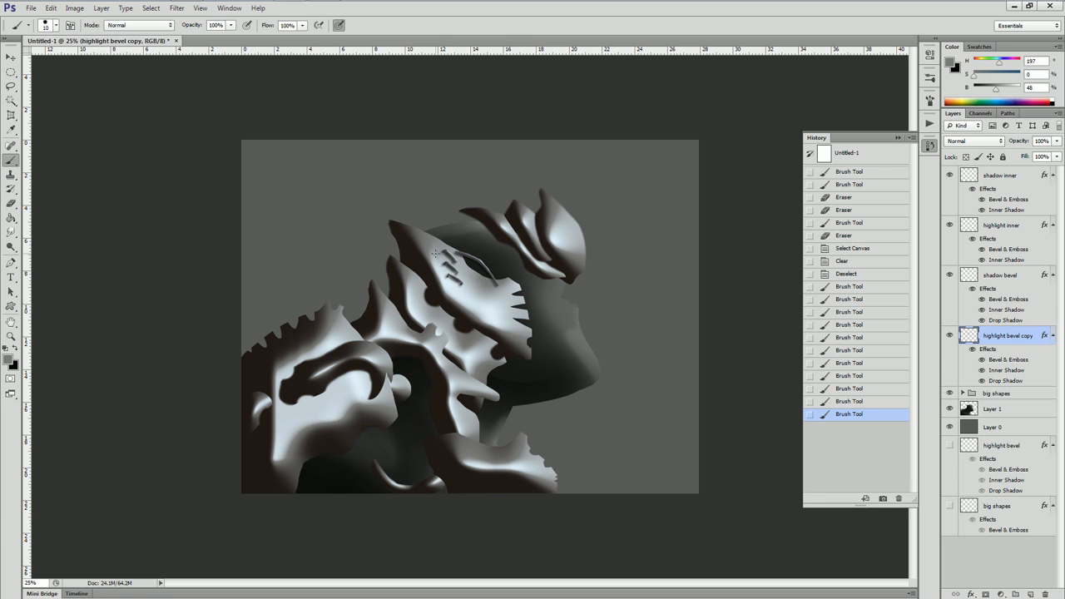
Paint small studs along the lower edge of the forehead plate and erase the stray ones inside it.
mouse_move(569, 212)
mouse_down()
mouse_move(562, 233)
mouse_move(581, 225)
mouse_move(562, 241)
mouse_move(586, 266)
mouse_move(555, 248)
mouse_move(575, 265)
mouse_move(581, 257)
mouse_up()
drag(576, 260, 570, 253)
drag(565, 253, 559, 244)
drag(555, 243, 593, 194)
key(e)
mouse_move(563, 215)
mouse_down()
mouse_move(574, 231)
mouse_move(562, 235)
mouse_move(555, 222)
mouse_move(554, 238)
mouse_up()
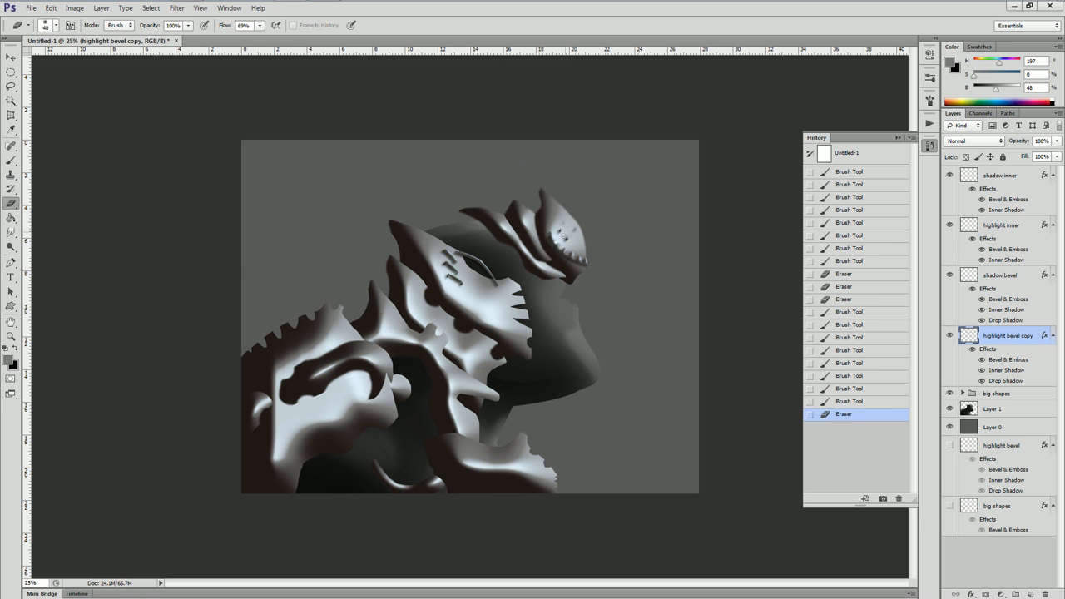
Continue the row of small studs up the forehead plate's inner edge and around its outer edge.
key(b)
click(554, 231)
click(556, 220)
click(559, 211)
click(563, 217)
click(568, 225)
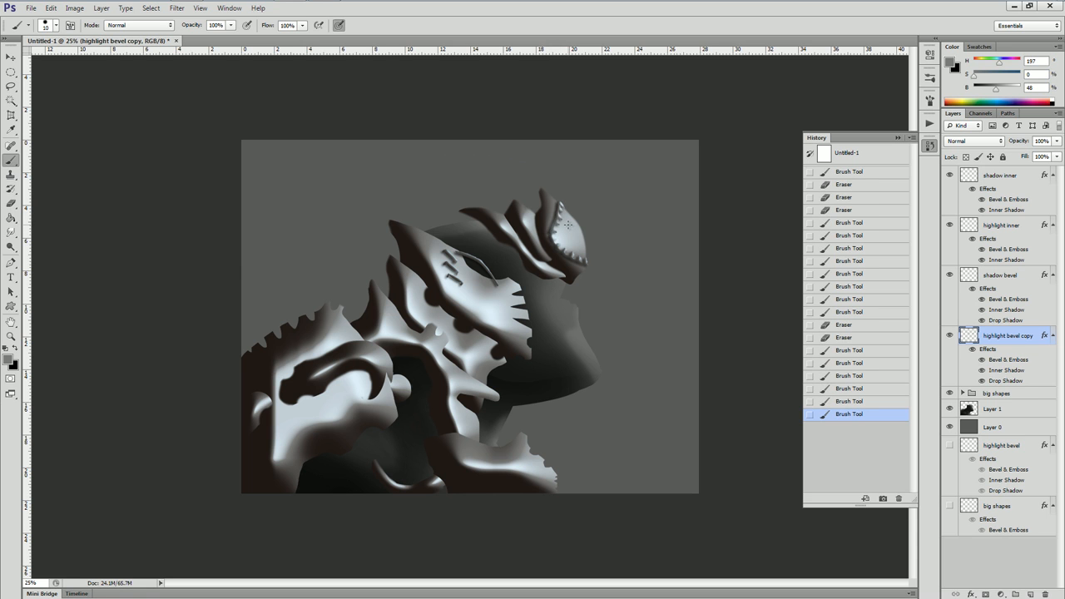
click(570, 218)
click(577, 226)
click(581, 237)
click(581, 248)
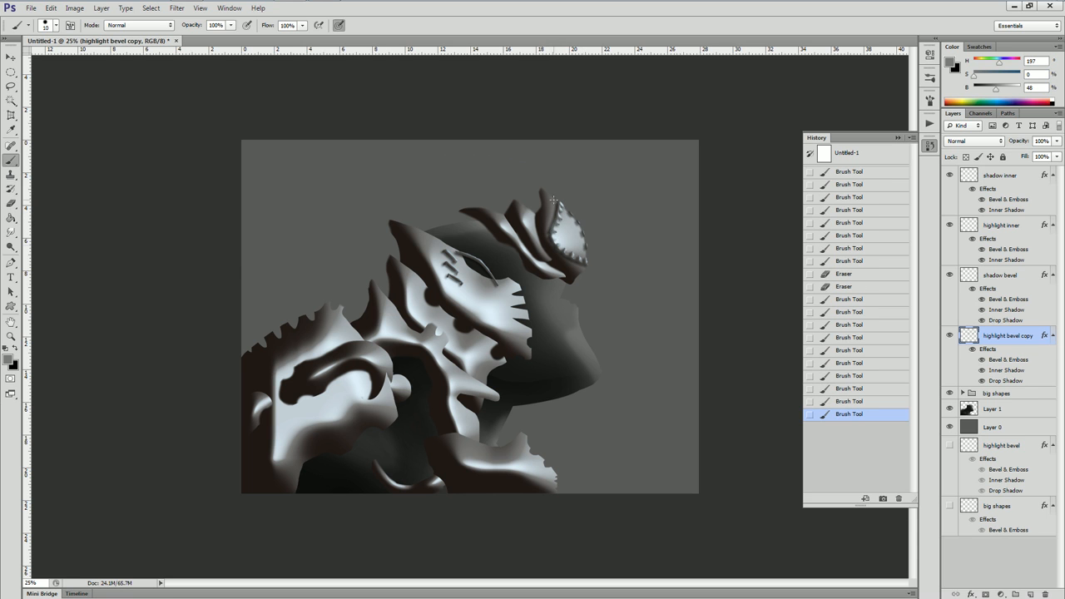
Fill the middle of the forehead plate with studs and add bevel strokes along its spike.
click(572, 230)
click(576, 238)
click(580, 244)
click(570, 241)
click(577, 249)
click(561, 241)
click(548, 200)
click(548, 217)
click(543, 192)
Paint bevelled slits between the temple plate's teeth and small round-ended pins around the shoulder opening.
drag(517, 290, 523, 315)
drag(343, 368, 354, 391)
drag(331, 381, 337, 405)
mouse_move(325, 397)
mouse_down()
mouse_move(320, 413)
mouse_move(275, 419)
mouse_up()
mouse_move(335, 351)
mouse_down()
mouse_move(324, 339)
mouse_move(285, 357)
mouse_up()
Duplicate the shadow bevel layer above highlight bevel copy and paint more pins around the shoulder opening's rear and upper edge.
drag(973, 279, 1030, 592)
drag(968, 386, 951, 263)
drag(281, 390, 265, 386)
mouse_move(280, 375)
mouse_down()
mouse_move(270, 369)
mouse_move(302, 344)
mouse_up()
drag(332, 349, 324, 339)
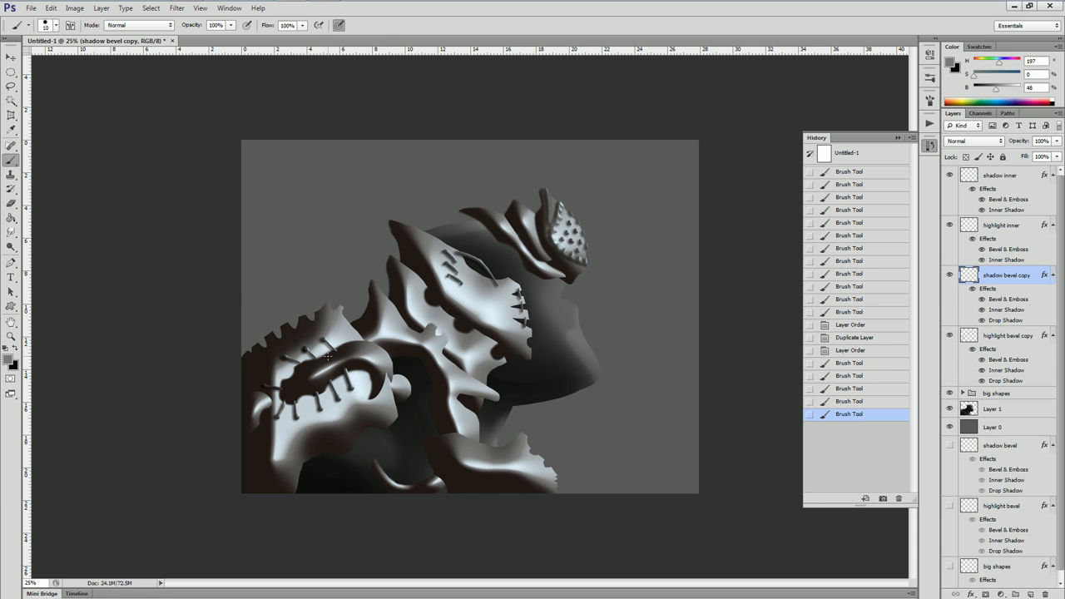
Paint thin bevelled loops and strokes on the back, lower shoulder, rear temple and chest plates, undoing an unwanted stroke.
drag(260, 444, 261, 433)
drag(255, 432, 250, 455)
drag(329, 455, 298, 466)
drag(328, 453, 318, 462)
mouse_move(415, 254)
mouse_down()
mouse_move(412, 264)
mouse_move(397, 256)
mouse_move(420, 273)
mouse_up()
key(ctrl+z)
drag(440, 457, 460, 479)
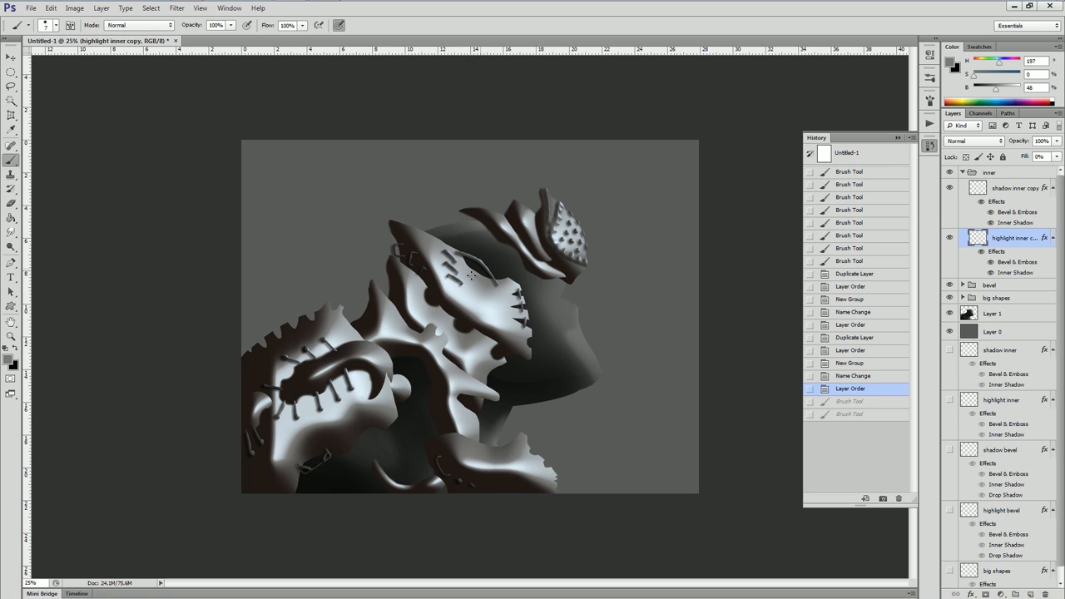
Dot small dents across the front half of the temple plate on the highlight inner copy layer.
click(485, 298)
click(493, 308)
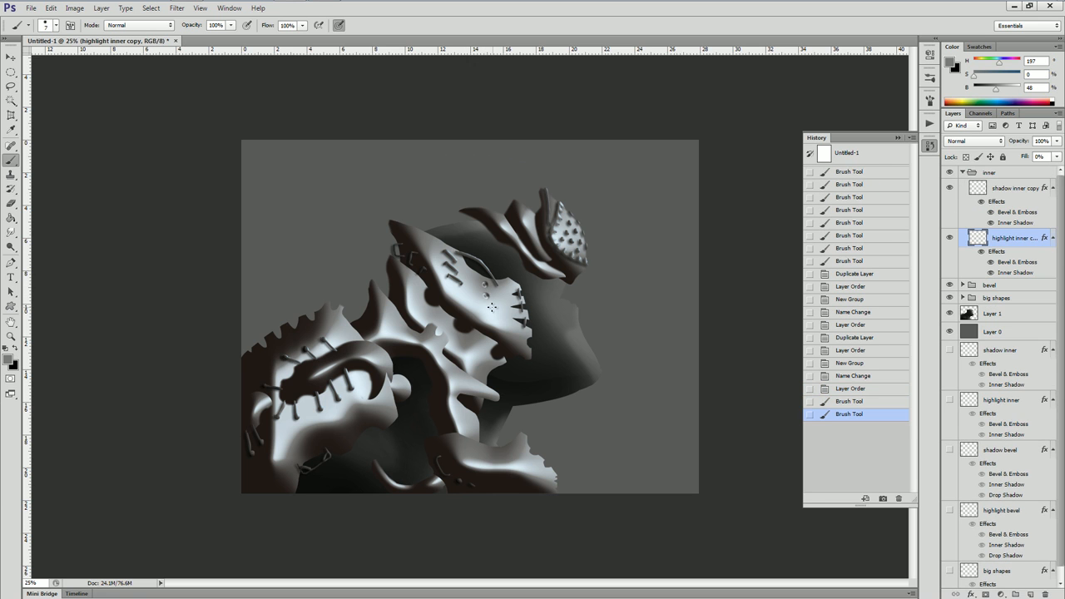
click(499, 316)
click(505, 323)
click(475, 290)
click(476, 291)
click(481, 305)
click(487, 313)
click(493, 320)
click(494, 294)
click(498, 302)
click(505, 315)
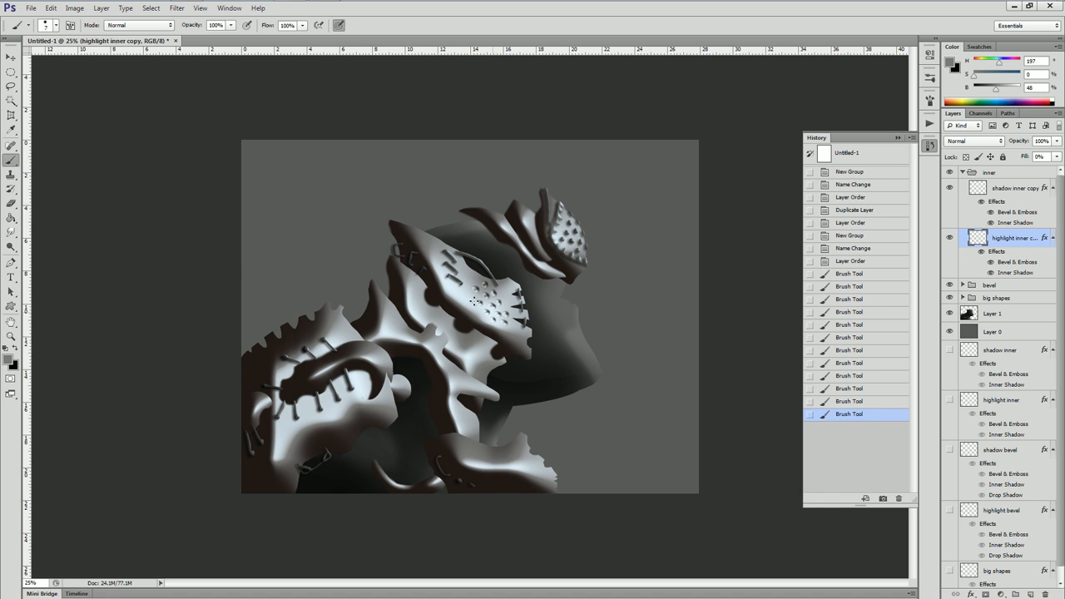
Dot small dents over the jaw plate behind the cheek and along its lower spike.
click(486, 348)
click(476, 353)
click(470, 359)
click(484, 361)
click(478, 365)
click(487, 368)
click(480, 374)
click(462, 348)
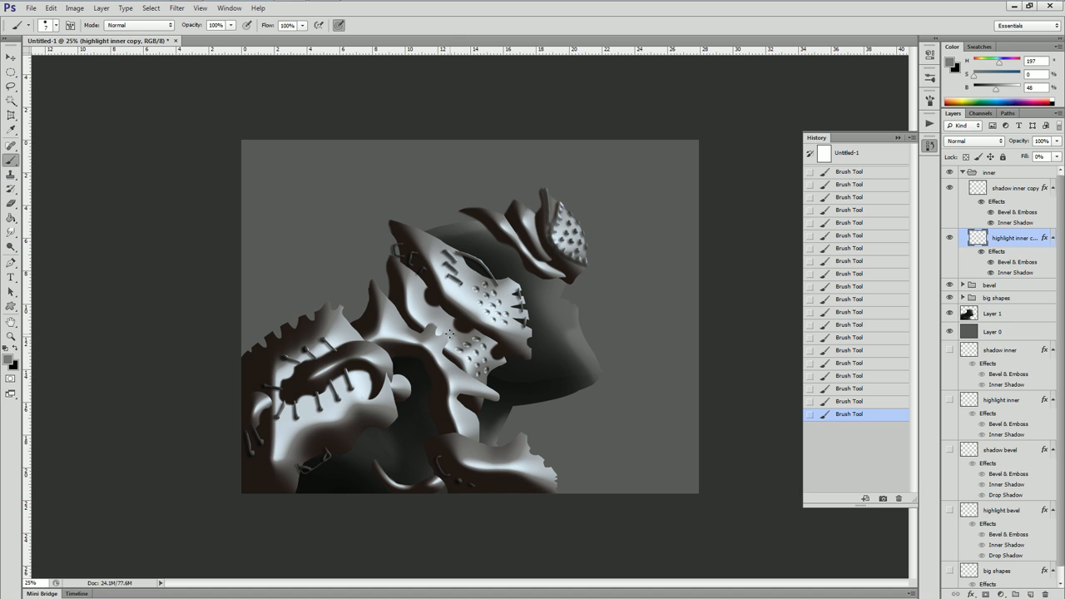
click(463, 387)
drag(482, 390, 492, 395)
Enlarge the brush and stamp round recessed holes on the neck spike plates.
key(bracketright)
key(bracketright)
key(bracketright)
key(bracketright)
key(bracketright)
key(bracketright)
key(bracketright)
key(bracketright)
key(bracketright)
drag(416, 305, 421, 310)
Engrave a thin curved groove with short rungs along the chest plate and small slots down the neck strap, using a smaller brush.
key(bracketleft)
key(bracketleft)
key(bracketleft)
key(bracketleft)
key(bracketleft)
drag(461, 448, 527, 472)
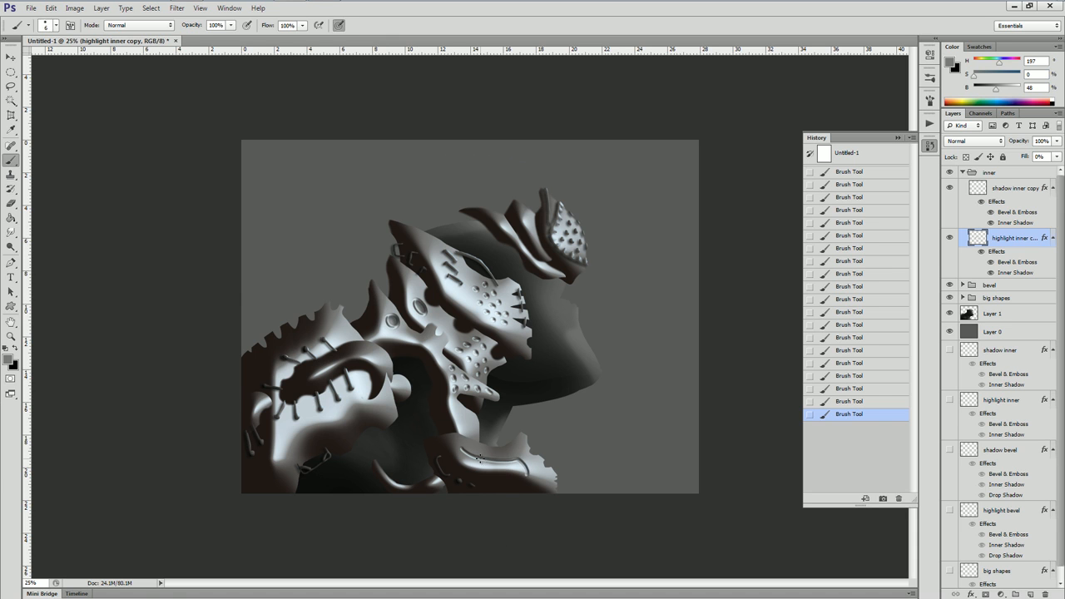
click(977, 187)
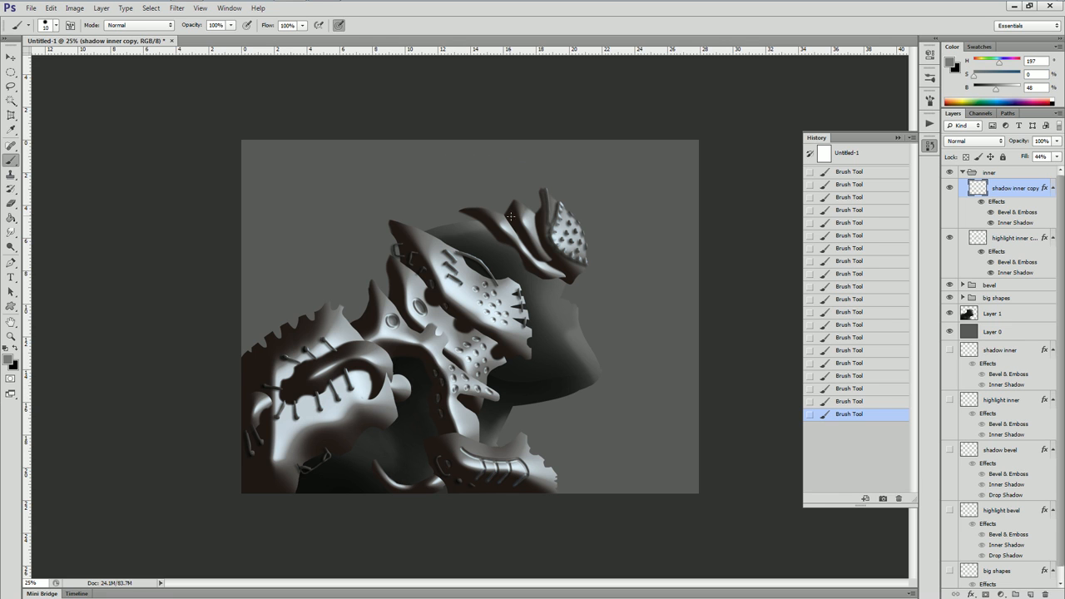
Engrave fine lines on the narrow forehead plates with a size 4 brush on the highlight inner copy layer.
click(978, 238)
key([)
key([)
key([)
key([)
key([)
key([)
drag(526, 211, 532, 223)
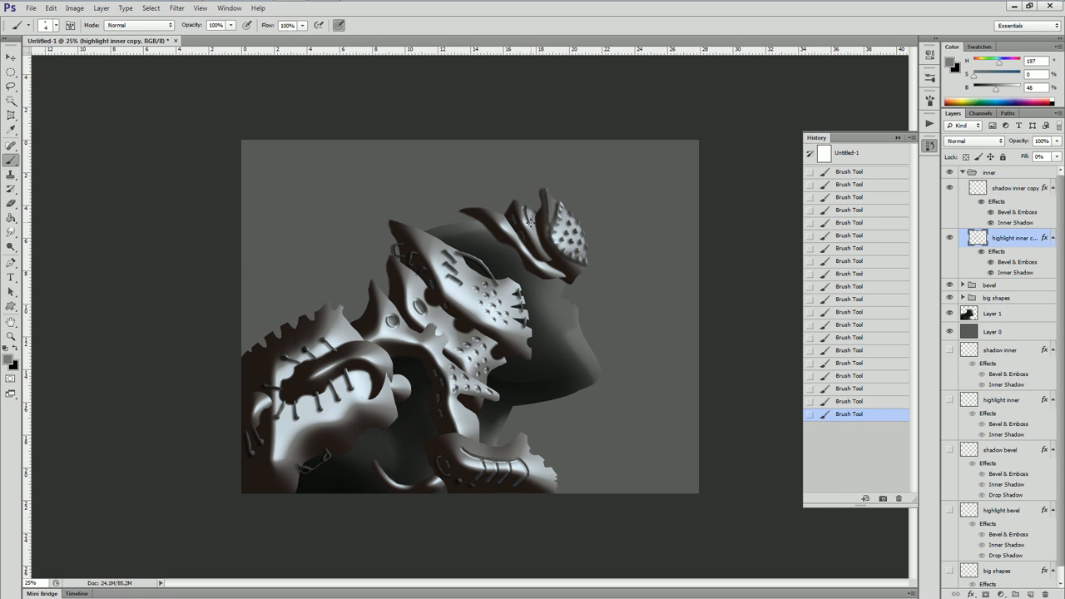
drag(544, 263, 558, 275)
Extend the pins below the shoulder opening into long curved ribs down the shoulder plate on the highlight bevel copy layer.
key(alt+bracketright)
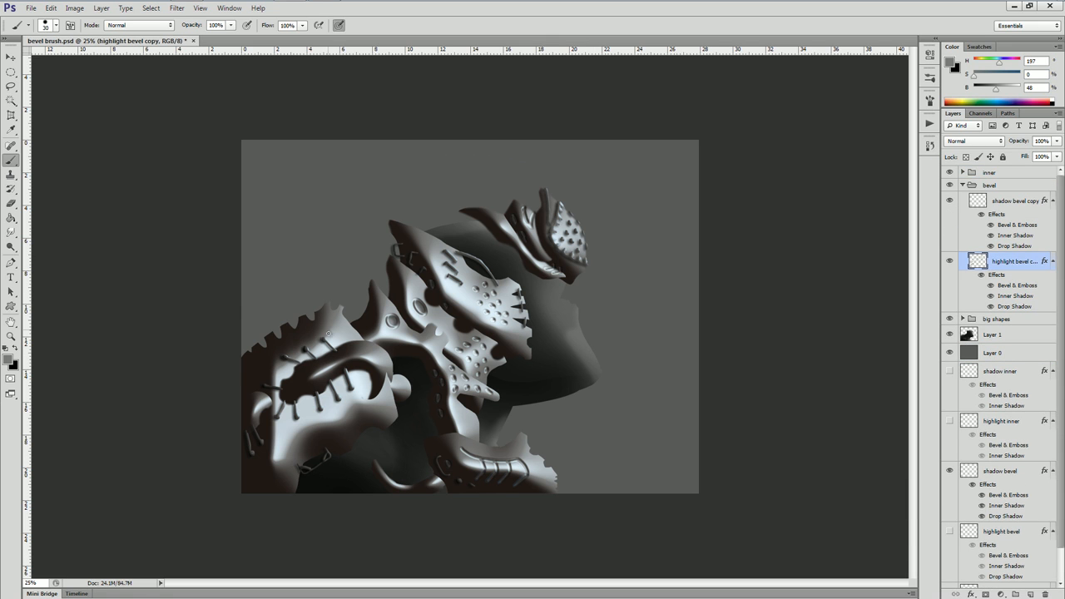
mouse_move(324, 339)
mouse_down()
mouse_move(333, 349)
mouse_move(328, 341)
mouse_up()
mouse_move(348, 372)
mouse_down()
mouse_move(338, 415)
mouse_move(353, 407)
mouse_move(378, 425)
mouse_move(360, 407)
mouse_move(333, 410)
mouse_move(359, 425)
mouse_up()
drag(315, 395, 318, 420)
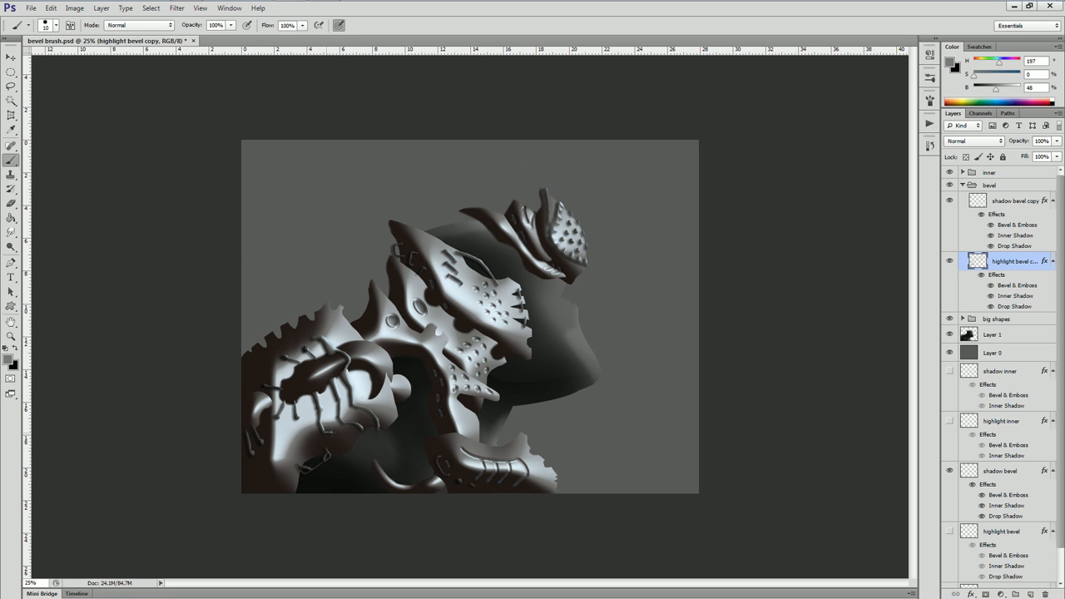
key(e)
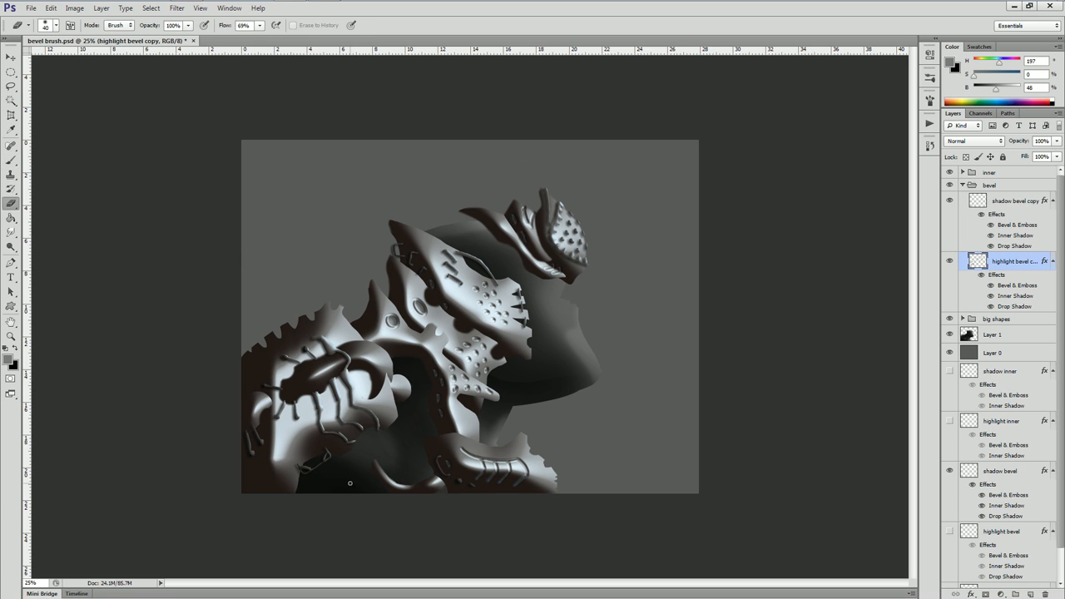
key(b)
mouse_move(298, 396)
mouse_down()
mouse_move(304, 433)
mouse_move(344, 451)
mouse_move(288, 405)
mouse_up()
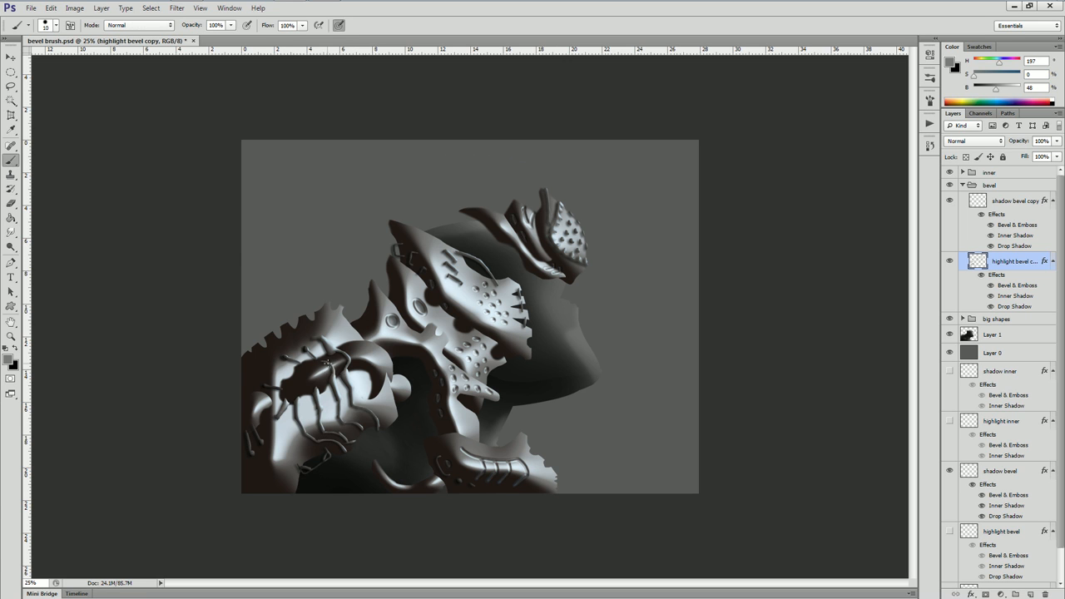
Paint the ribs up across the shoulder opening and add small spikes along the upper shoulder using the two bevel copy layers.
key(e)
key(b)
drag(336, 361, 295, 407)
key(alt+bracketright)
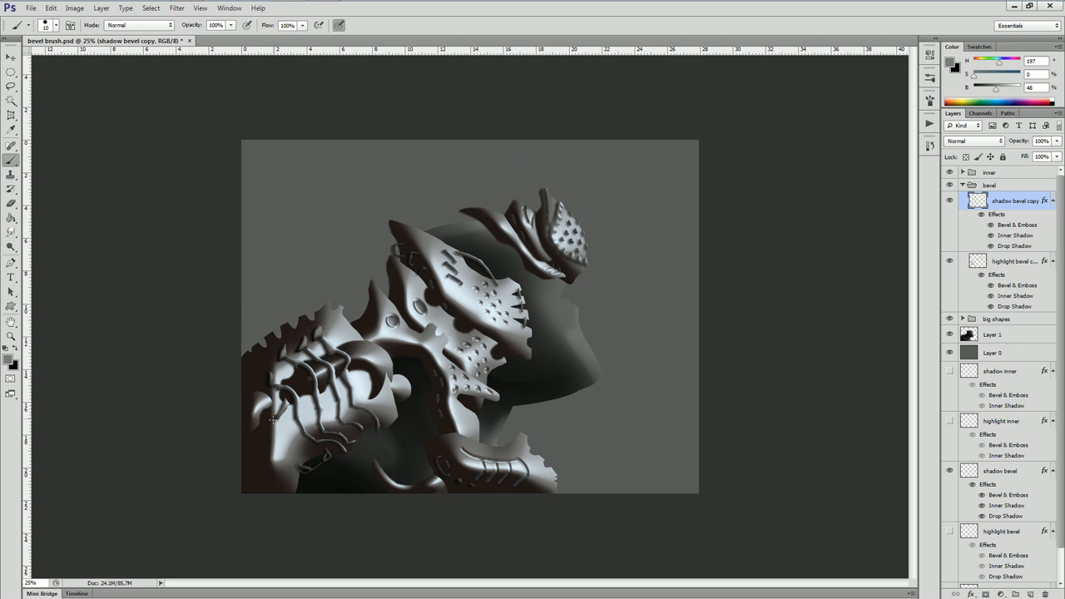
key(alt+bracketleft)
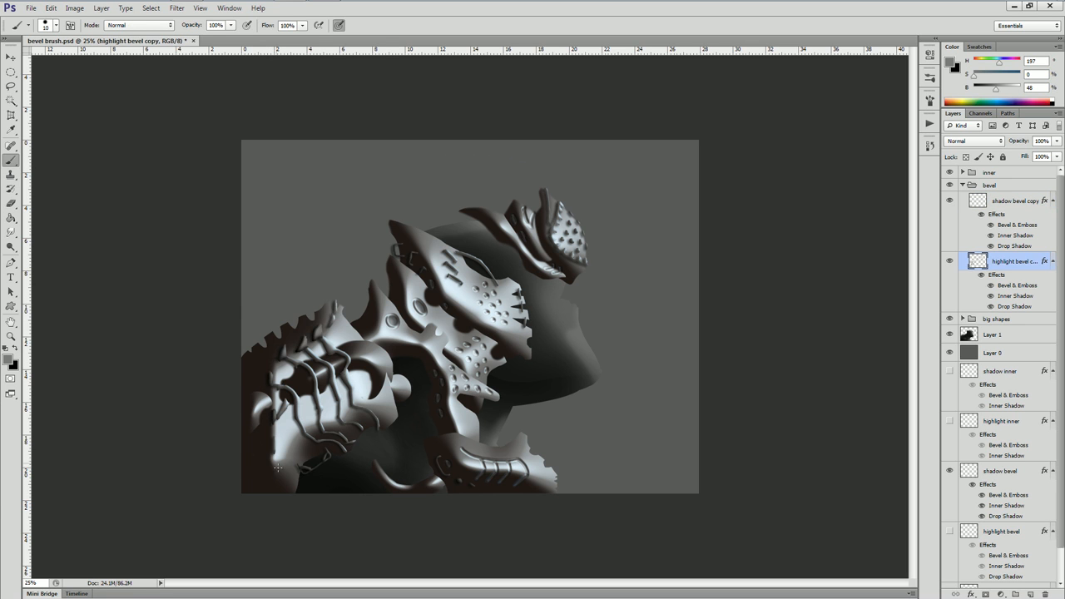
Paint a small claw hanging below the rounded shoulder knob on the shadow bevel copy layer.
click(980, 216)
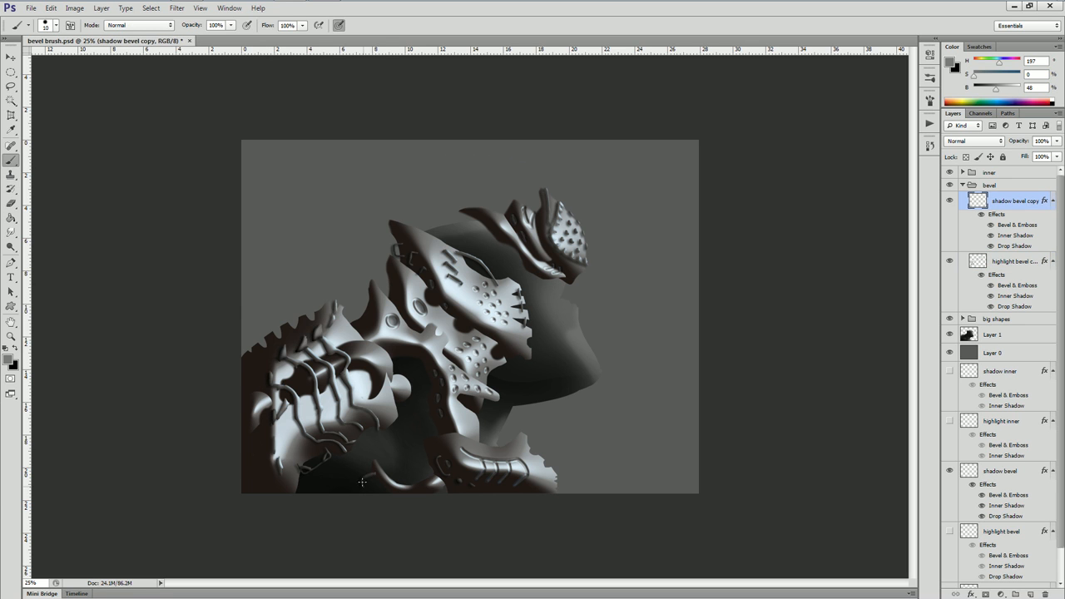
mouse_move(396, 376)
mouse_down()
mouse_move(398, 396)
mouse_move(411, 391)
mouse_move(401, 401)
mouse_move(413, 428)
mouse_up()
key(alt+bracketleft)
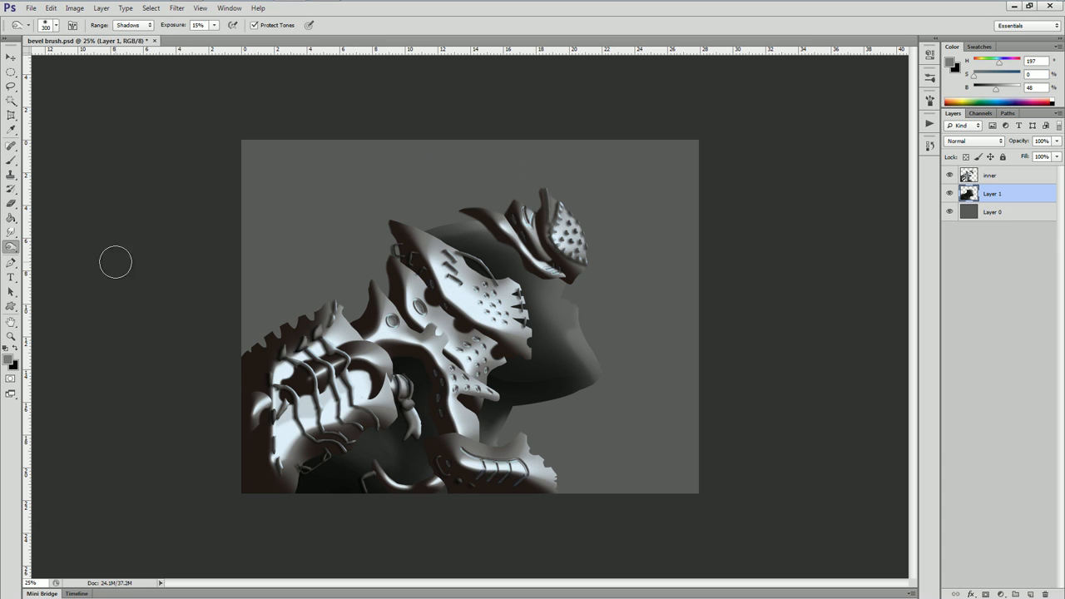
Burn the shadows on Layer 1 beneath the forehead plates, around the shoulder opening and chest, and beside the jaw with smaller Burn brushes.
mouse_move(482, 225)
mouse_down()
mouse_move(512, 261)
mouse_move(559, 275)
mouse_move(481, 219)
mouse_move(505, 226)
mouse_move(511, 257)
mouse_move(504, 249)
mouse_move(525, 281)
mouse_up()
key(bracketleft)
key(bracketleft)
key(bracketleft)
key(bracketleft)
key(bracketleft)
key(bracketleft)
key(bracketleft)
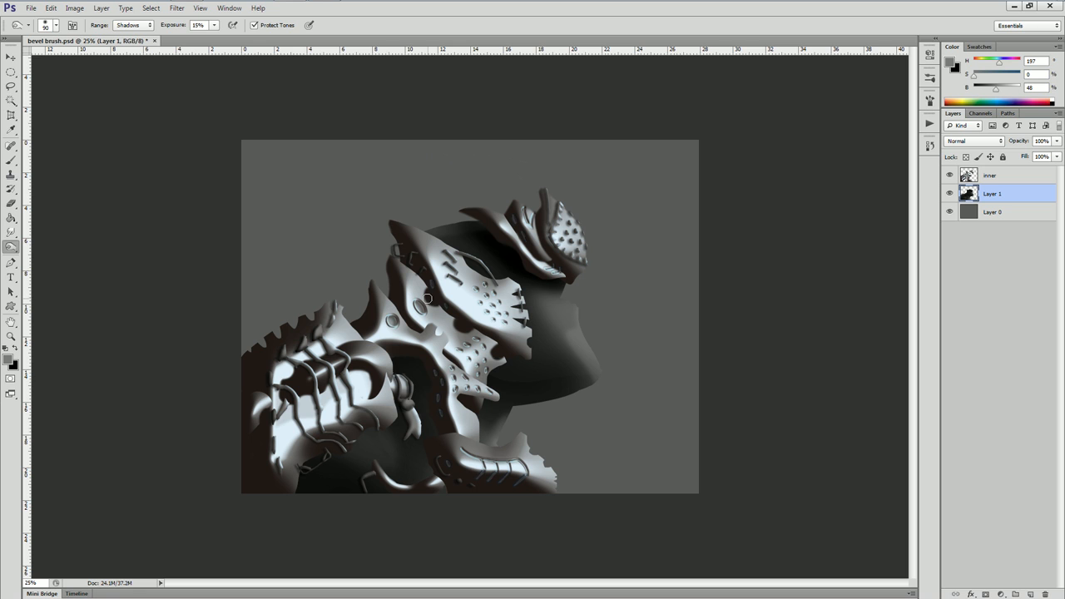
drag(429, 423, 399, 367)
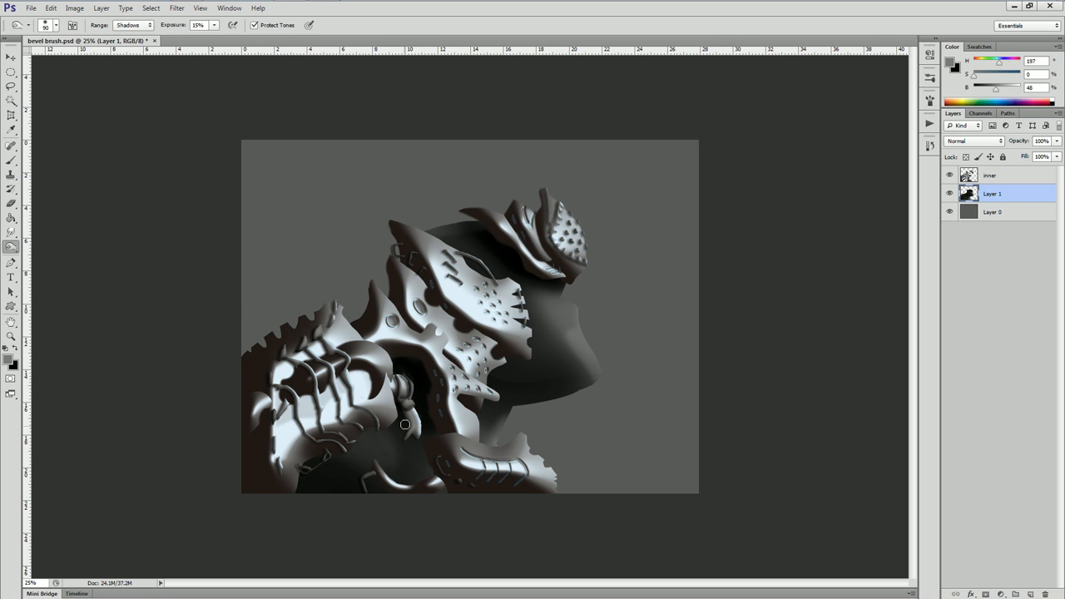
mouse_move(440, 446)
mouse_down()
mouse_move(394, 495)
mouse_move(429, 480)
mouse_move(428, 471)
mouse_move(368, 474)
mouse_up()
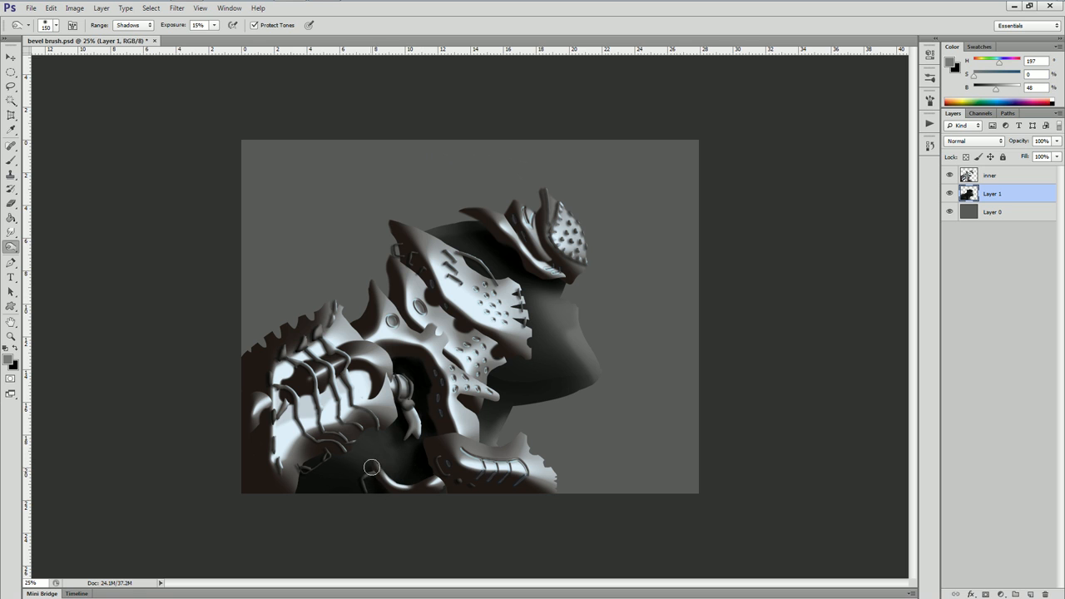
drag(375, 437, 356, 451)
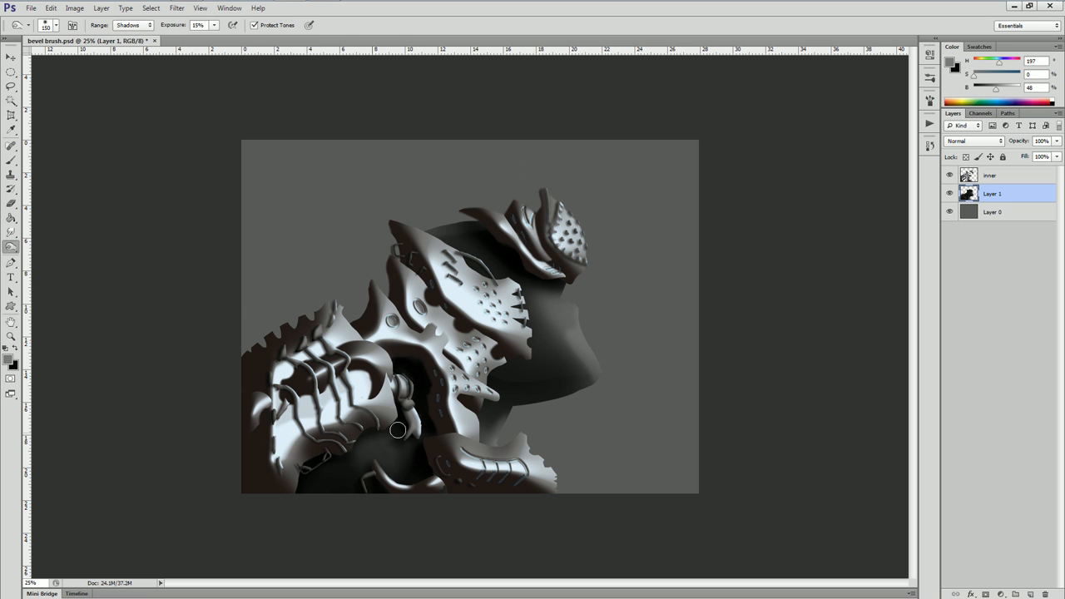
drag(496, 361, 529, 363)
Darken Layer 1 with Levels, using a midtone of 0.80, an output black level of 6 and a lowered output white level.
key(ctrl+l)
drag(783, 248, 789, 248)
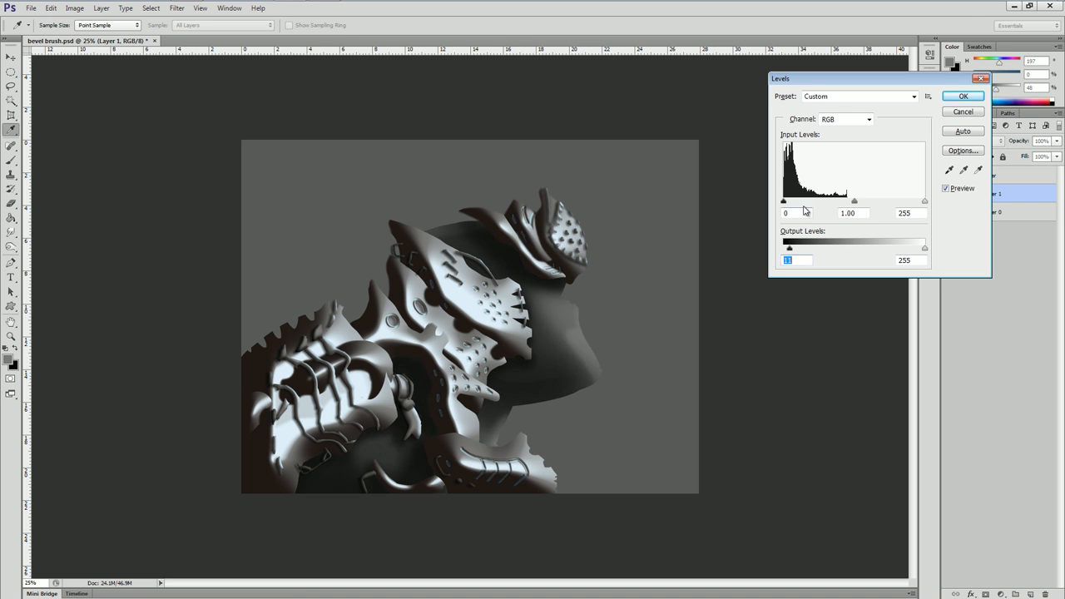
drag(853, 202, 865, 203)
key(Down)
key(Down)
key(Down)
key(Down)
key(Down)
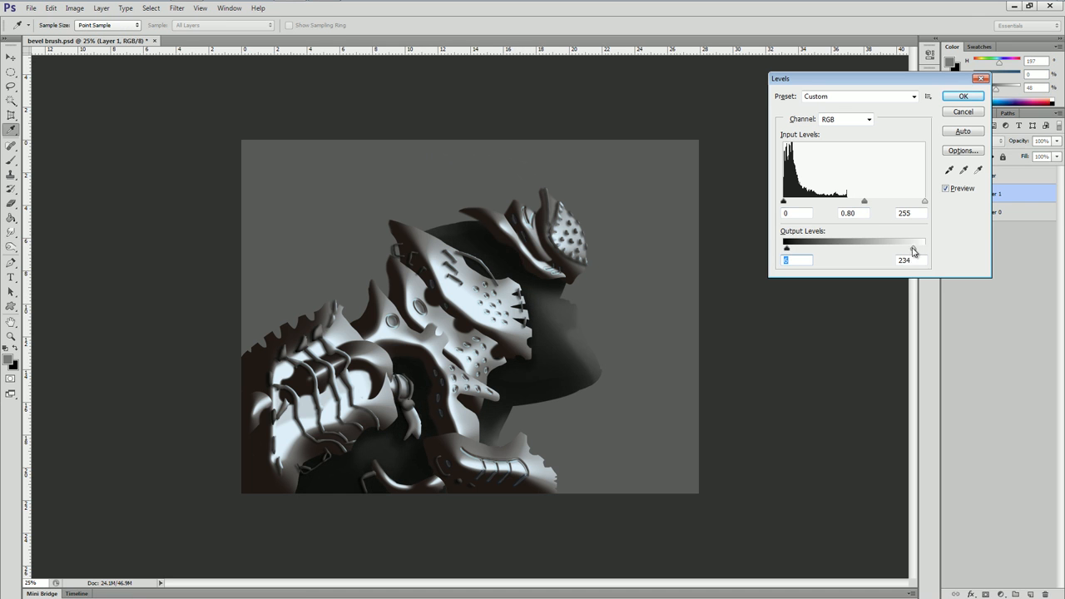
drag(918, 252, 882, 251)
key(Return)
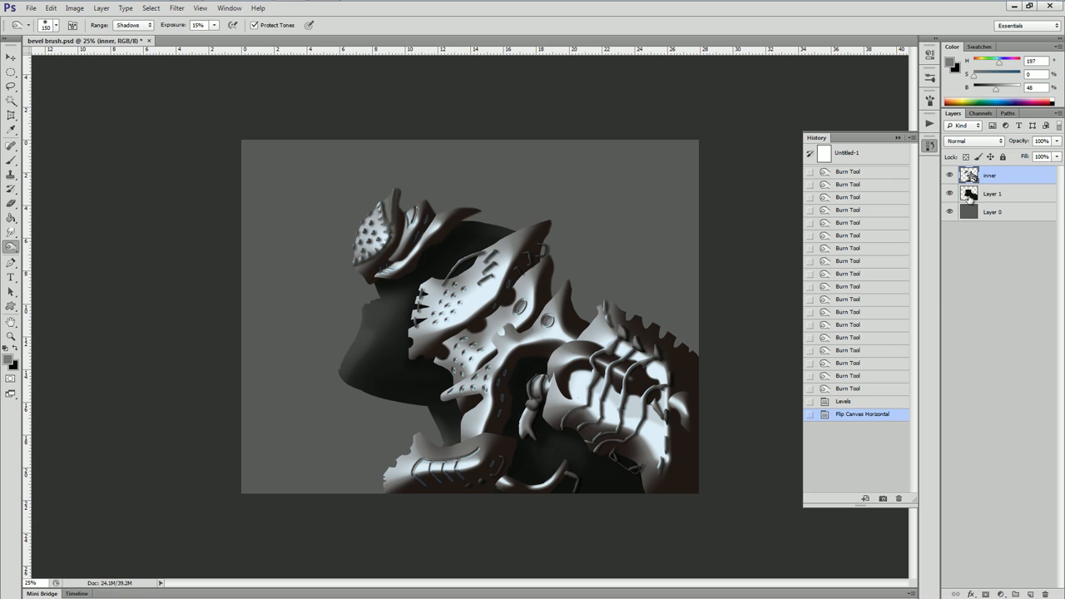
Merge Layer 1 with the inner layer and warp the merged character, lowering the forehead corner and bulging the upper back outward.
shift+click(967, 198)
key(ctrl+e)
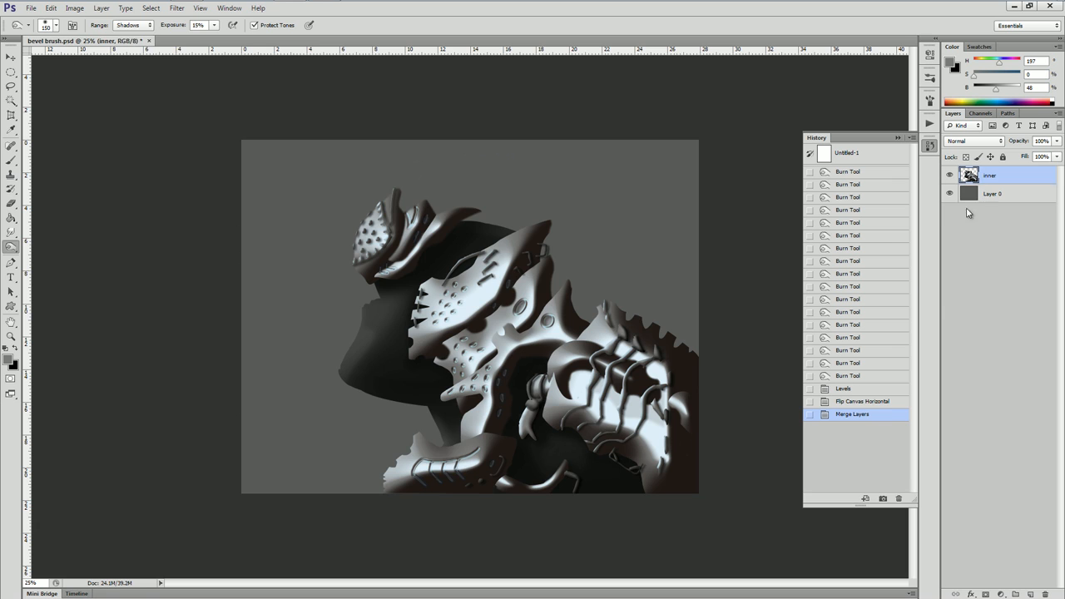
click(51, 7)
mouse_move(96, 228)
click(232, 301)
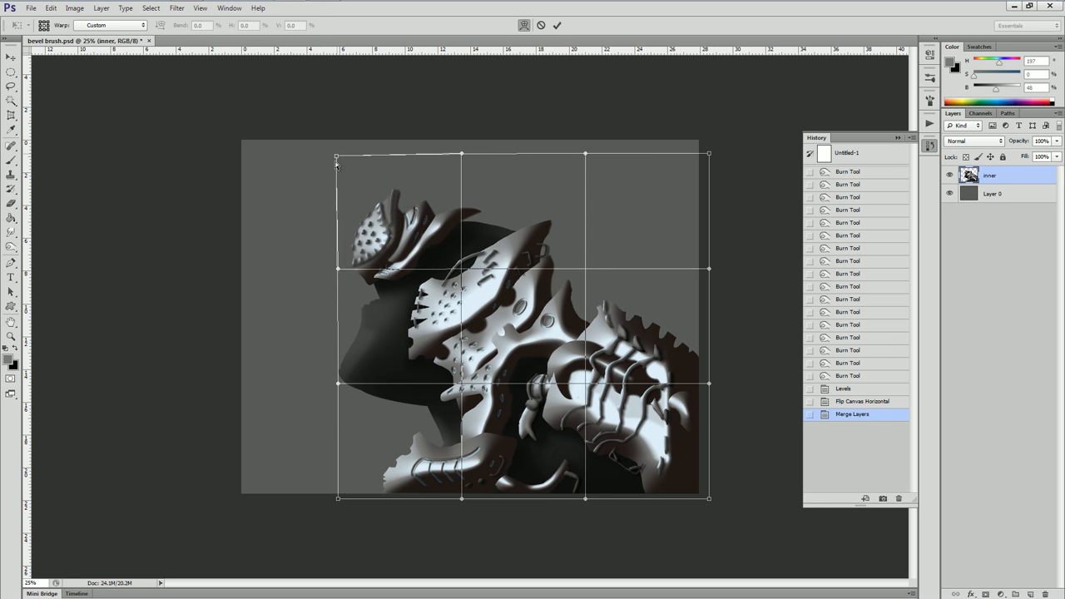
drag(338, 154, 325, 216)
drag(345, 367, 347, 361)
drag(709, 269, 736, 163)
drag(586, 499, 637, 499)
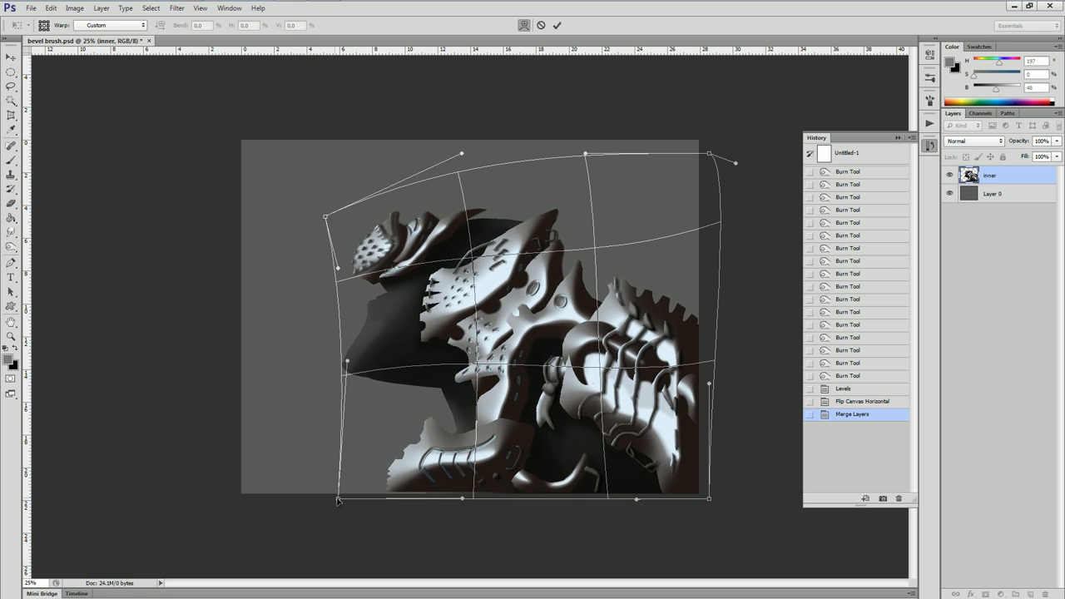
Stretch the warp's lower corners and back edge so the chest plate extends forward, and apply the warp.
drag(337, 499, 283, 511)
mouse_move(709, 499)
mouse_down()
mouse_move(749, 508)
mouse_move(703, 502)
mouse_up()
drag(716, 363, 749, 375)
drag(704, 500, 685, 502)
drag(599, 502, 577, 504)
drag(788, 403, 732, 407)
drag(685, 501, 707, 504)
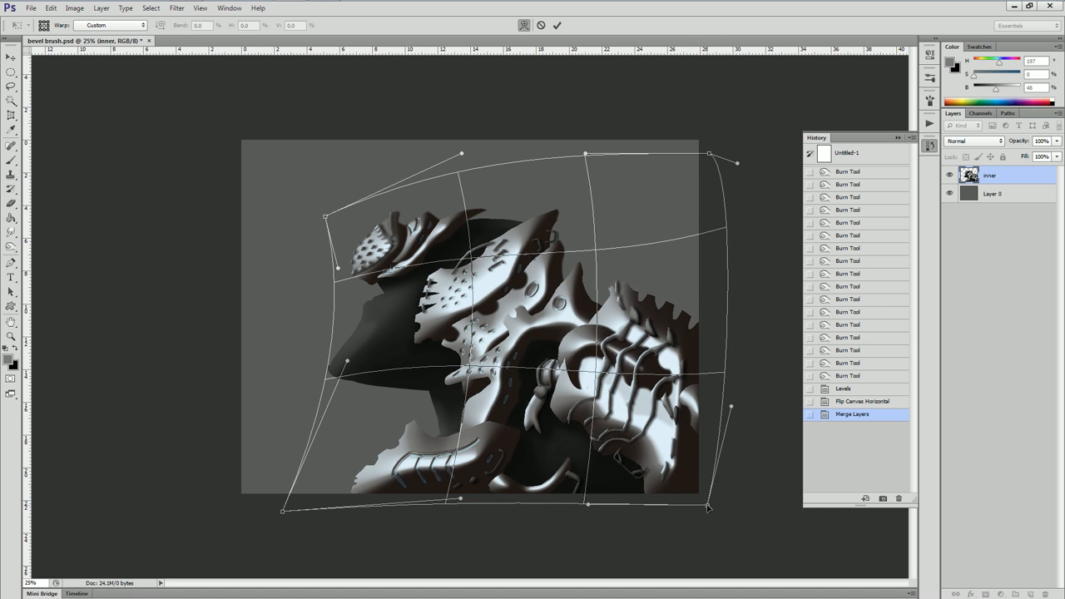
key(Return)
Rotate the character counterclockwise, shift it upward with Free Transform, and flip the canvas horizontally.
key(ctrl+t)
drag(282, 174, 261, 197)
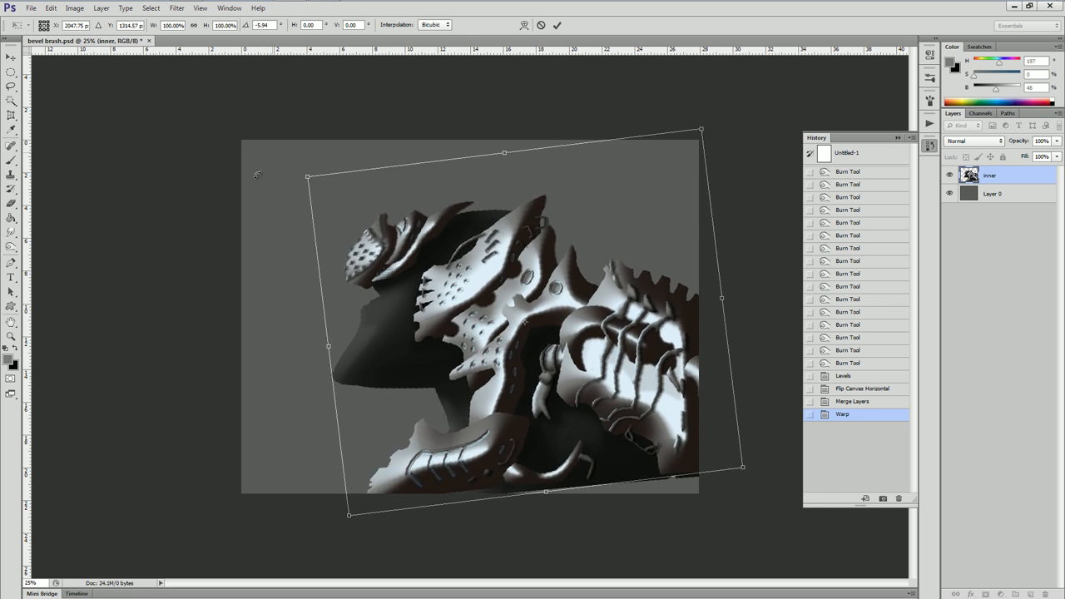
drag(269, 151, 231, 210)
drag(551, 385, 542, 358)
key(Return)
key(ctrl+shift+h)
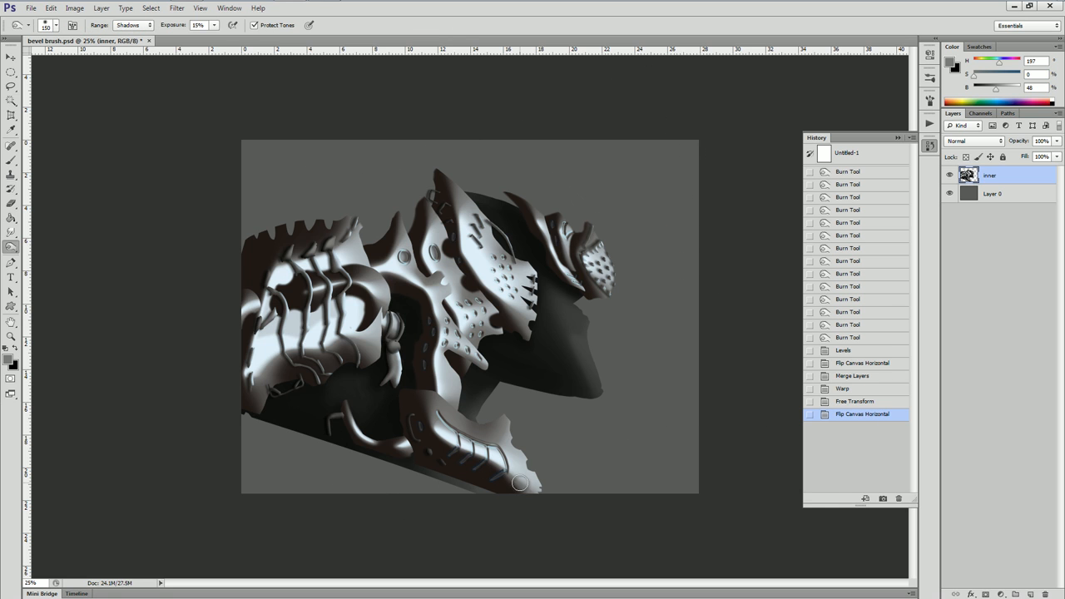
Warp the lower back and torso outward past the canvas edge and paint the remaining bare lower corner near-black.
click(51, 8)
mouse_move(72, 228)
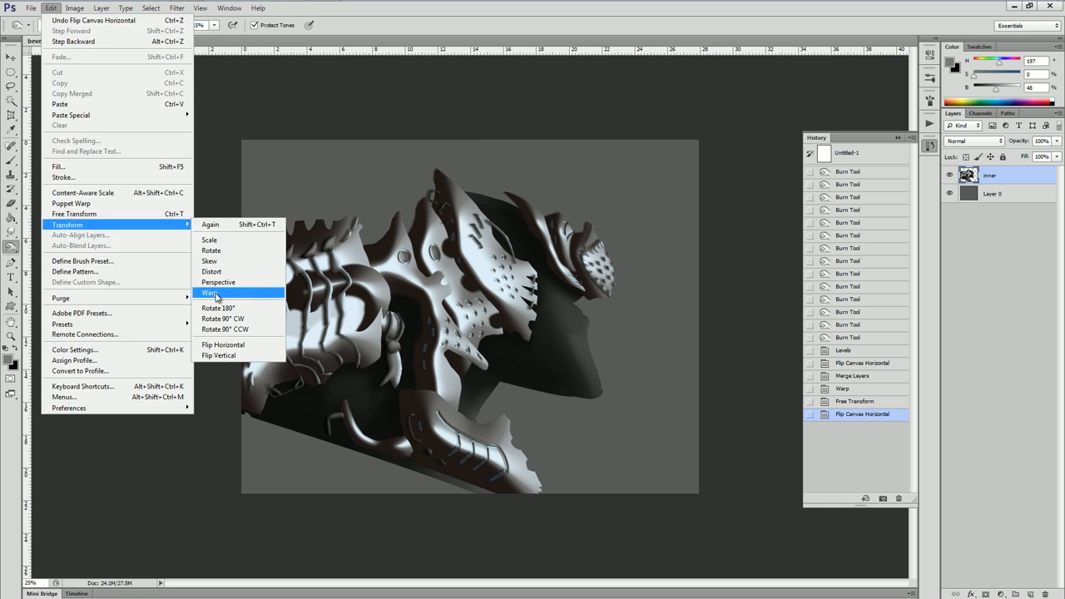
click(216, 298)
drag(196, 511, 123, 570)
key(ctrl+minus)
drag(239, 488, 208, 509)
drag(357, 466, 350, 477)
mouse_move(363, 384)
mouse_down()
mouse_move(337, 401)
mouse_move(262, 392)
mouse_move(250, 409)
mouse_move(254, 382)
mouse_up()
key(Return)
key(ctrl+plus)
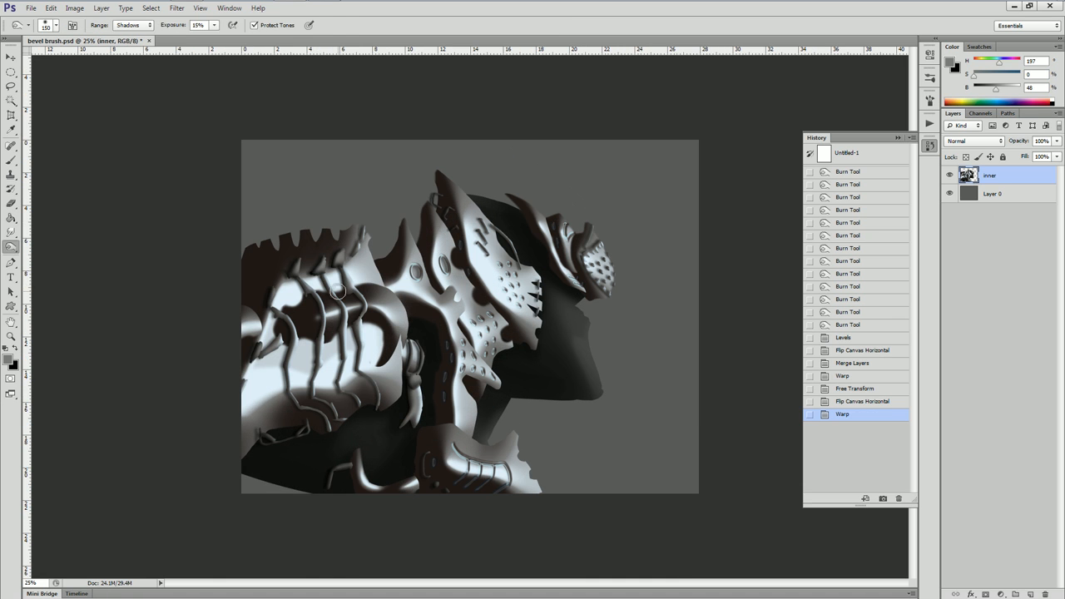
key(b)
click(236, 484)
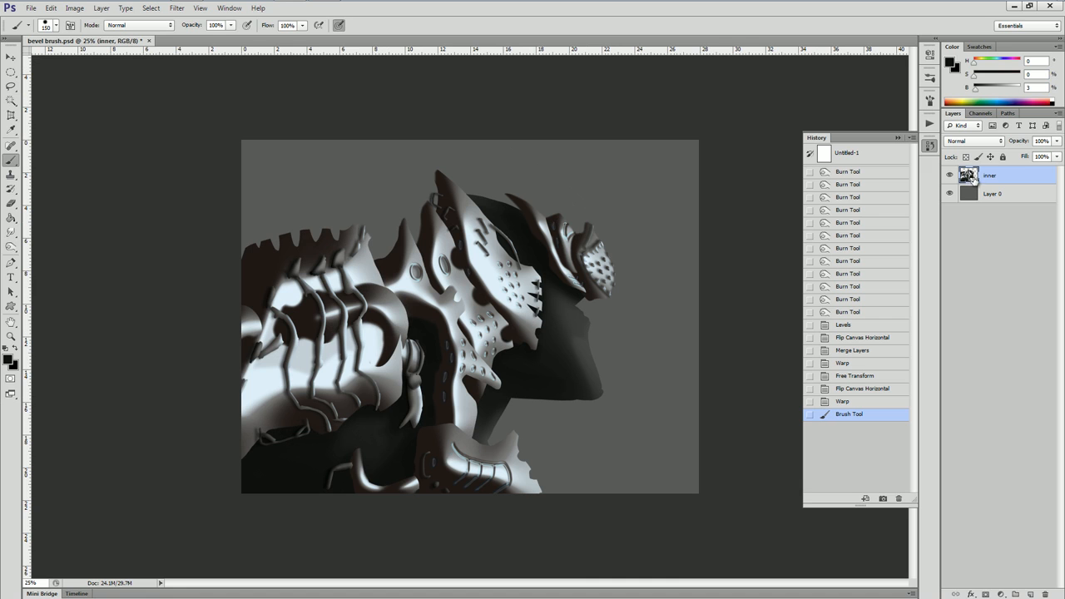
Create a new layer and paint a short vertical white test stroke in front of the head with a size 30 brush.
click(1029, 593)
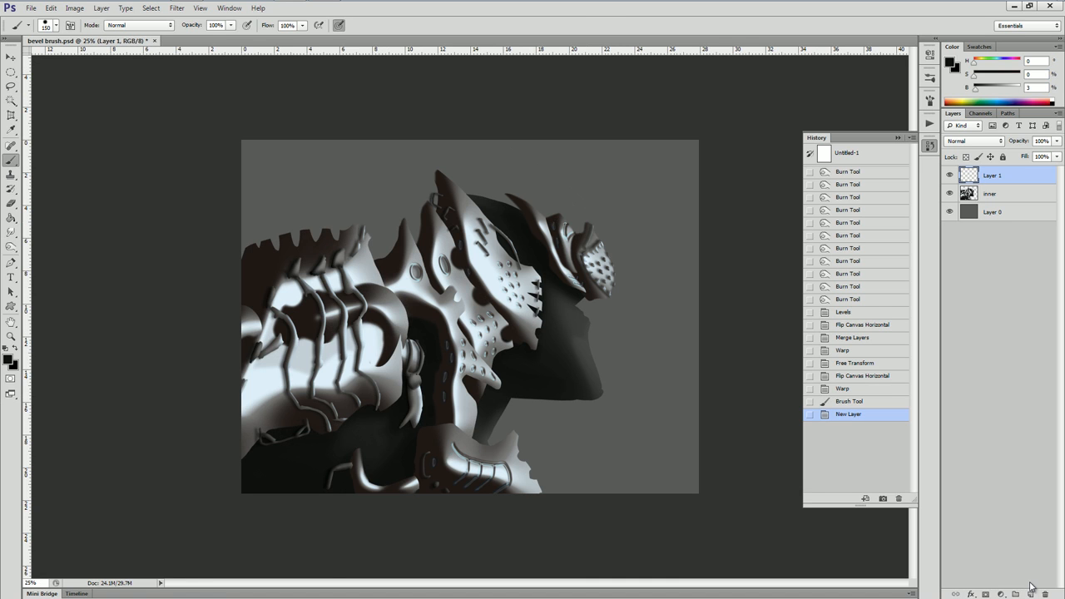
key(x)
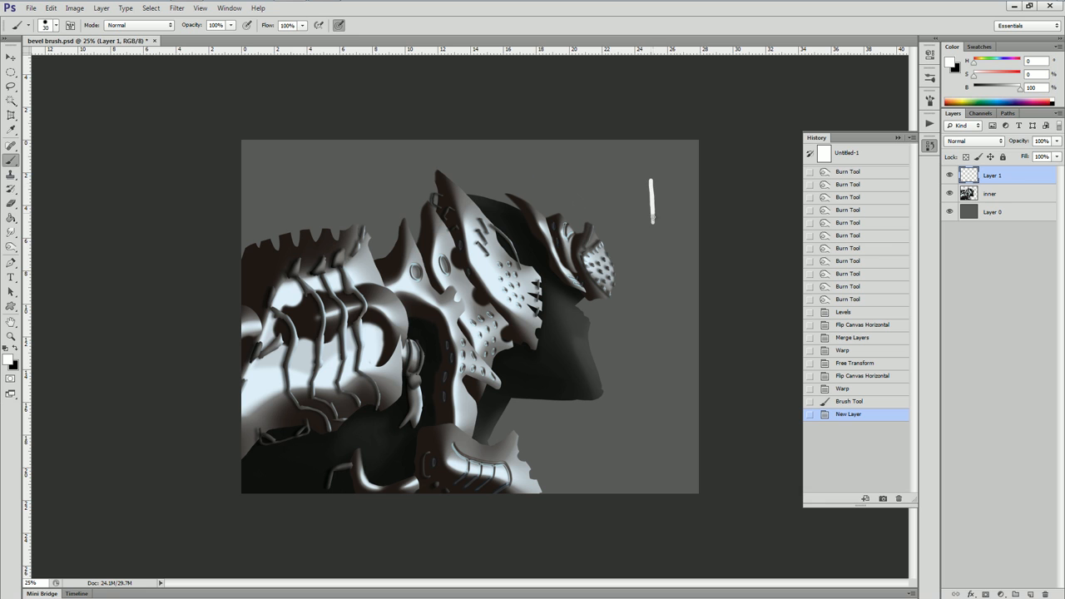
drag(651, 182, 650, 180)
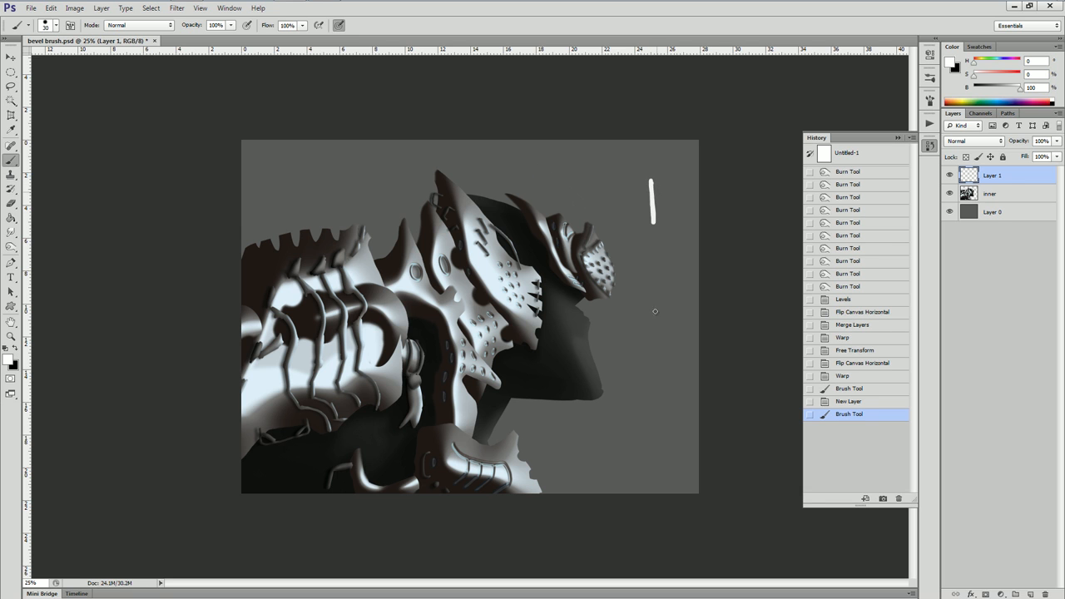
Add an Outer Glow style to the new layer with the pale orange colour fce7c0 and a larger glow size.
double_click(970, 180)
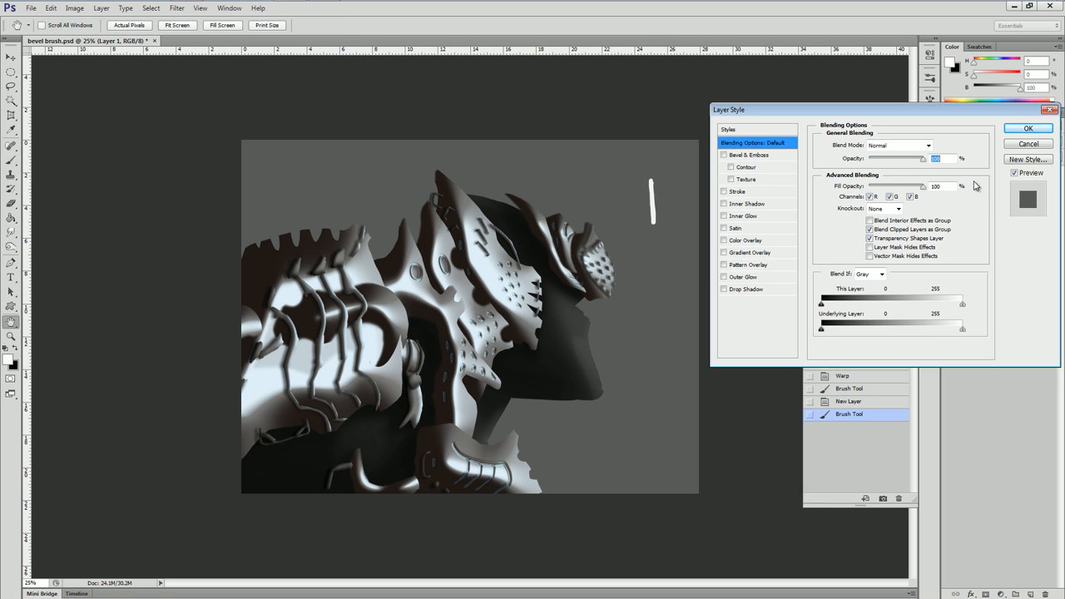
click(742, 276)
click(848, 183)
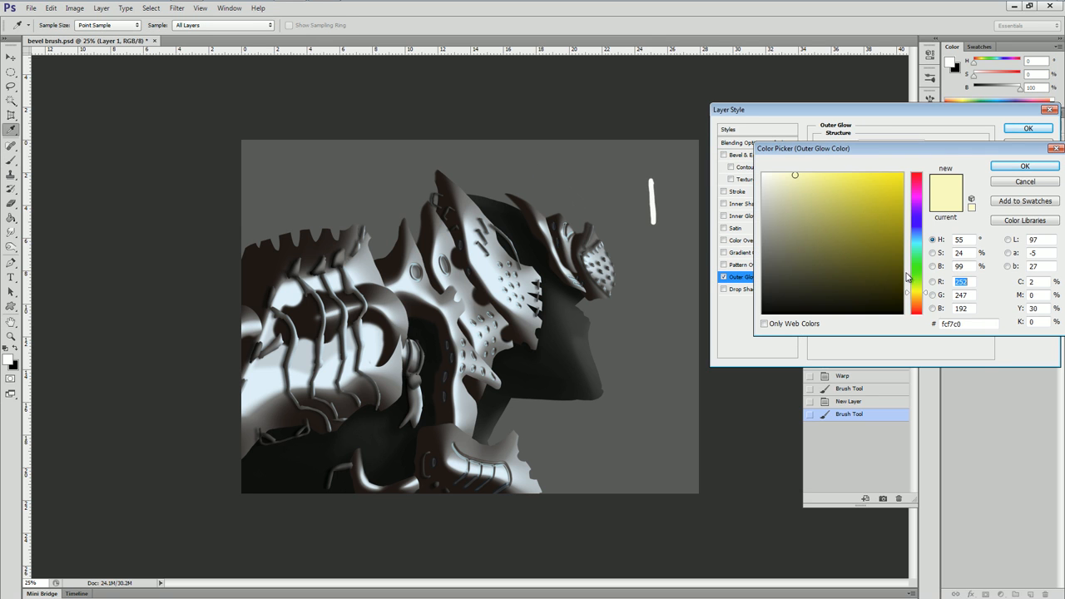
drag(914, 296, 916, 299)
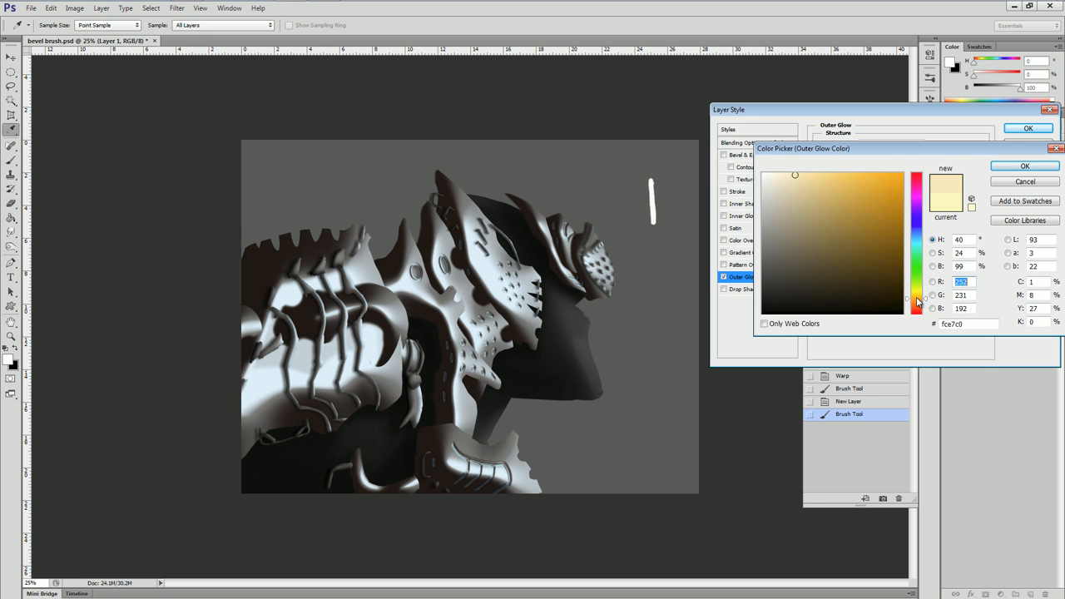
click(1022, 168)
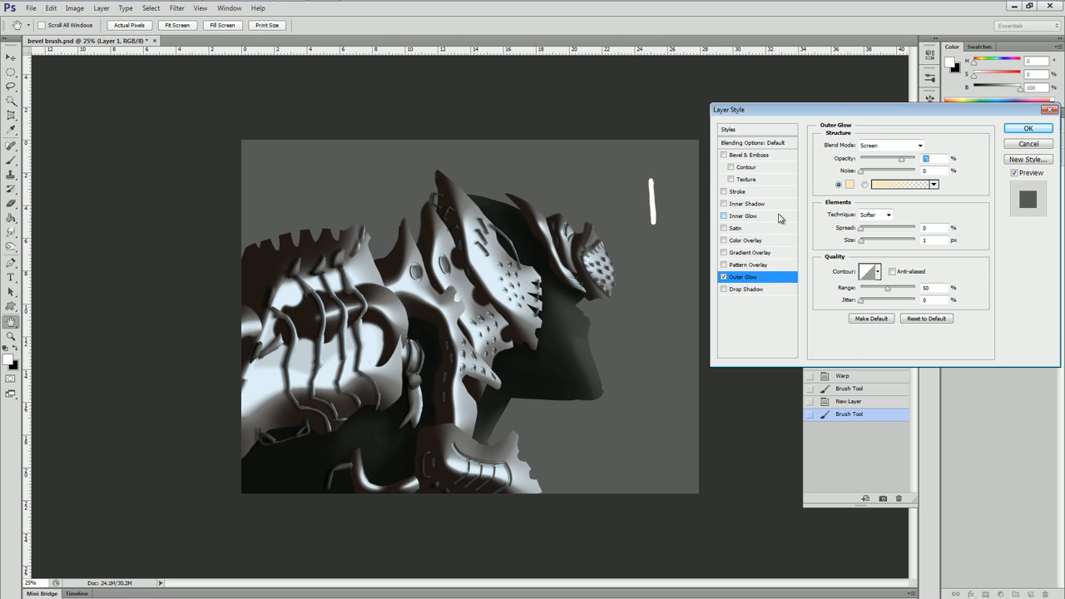
drag(861, 241, 874, 244)
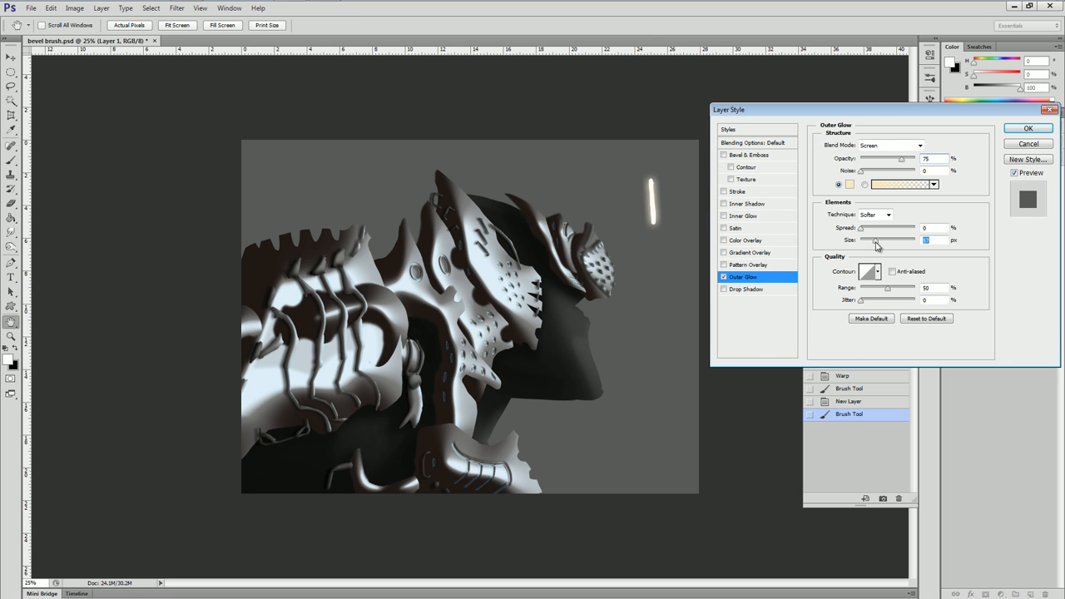
Change the outer glow to a saturated orange, widen its size further and set its range to 100%.
click(849, 184)
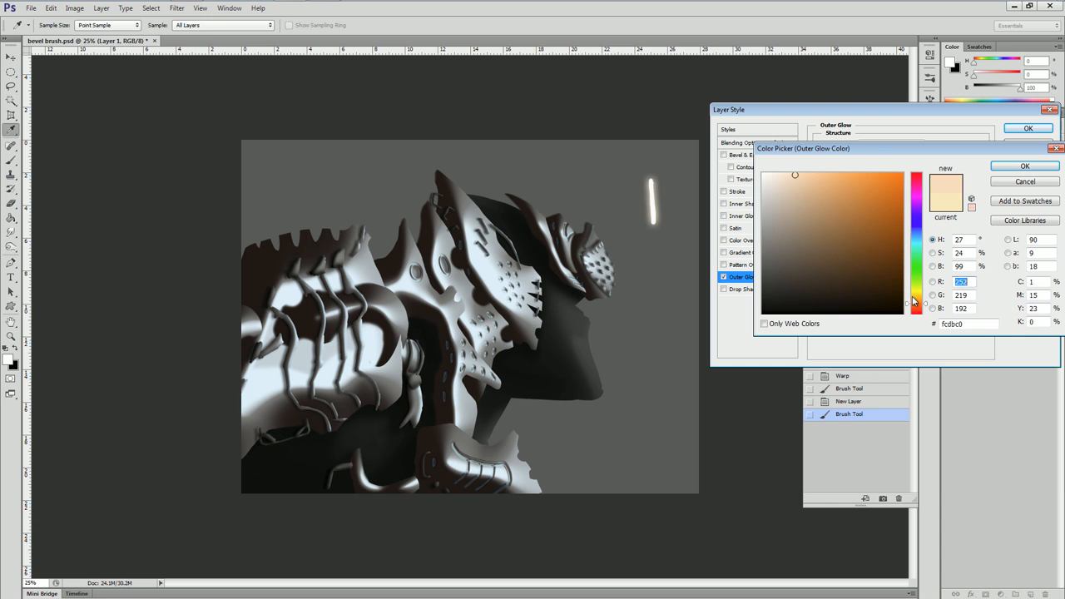
click(869, 176)
click(1007, 166)
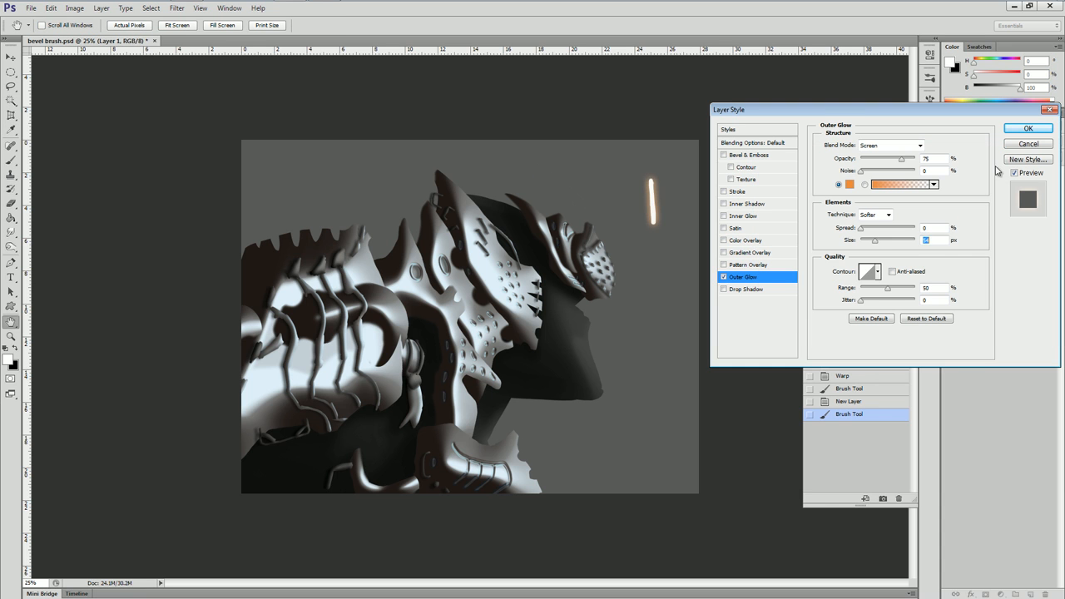
drag(888, 290, 920, 290)
drag(875, 244, 884, 245)
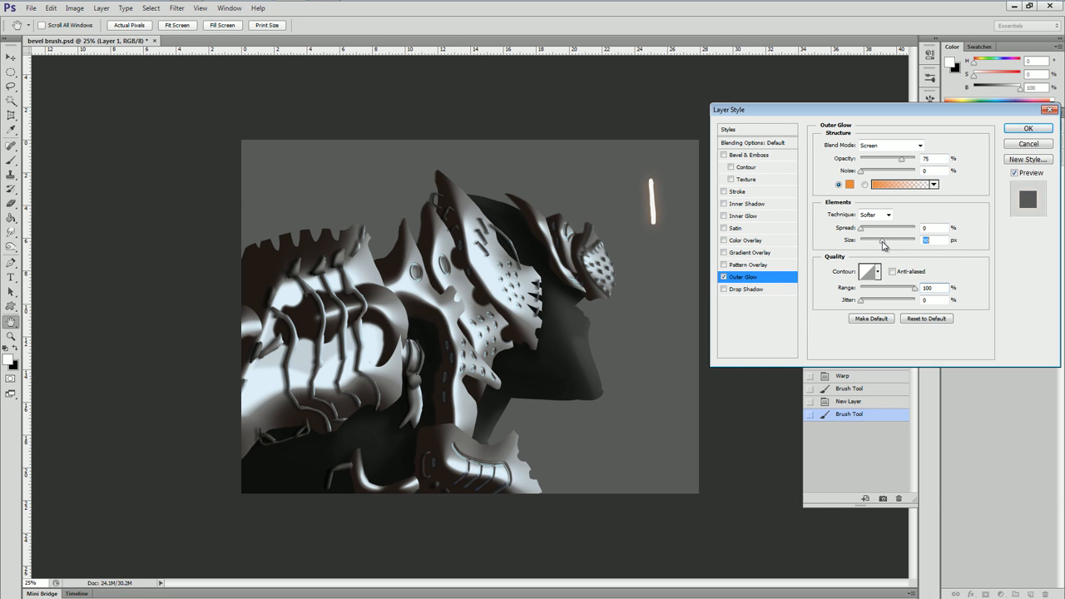
drag(906, 288, 897, 289)
drag(879, 243, 887, 244)
drag(897, 289, 927, 286)
Add an Inner Shadow in Multiply mode with a brown-orange colour and a larger size, and apply the layer style.
click(732, 204)
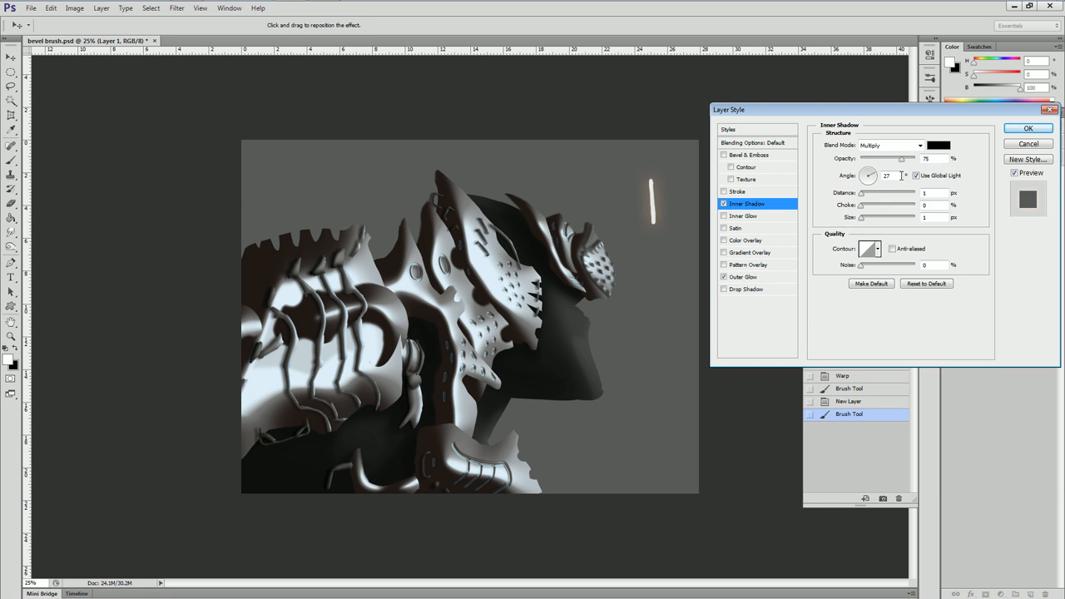
click(935, 146)
click(917, 306)
drag(879, 252, 867, 218)
click(992, 166)
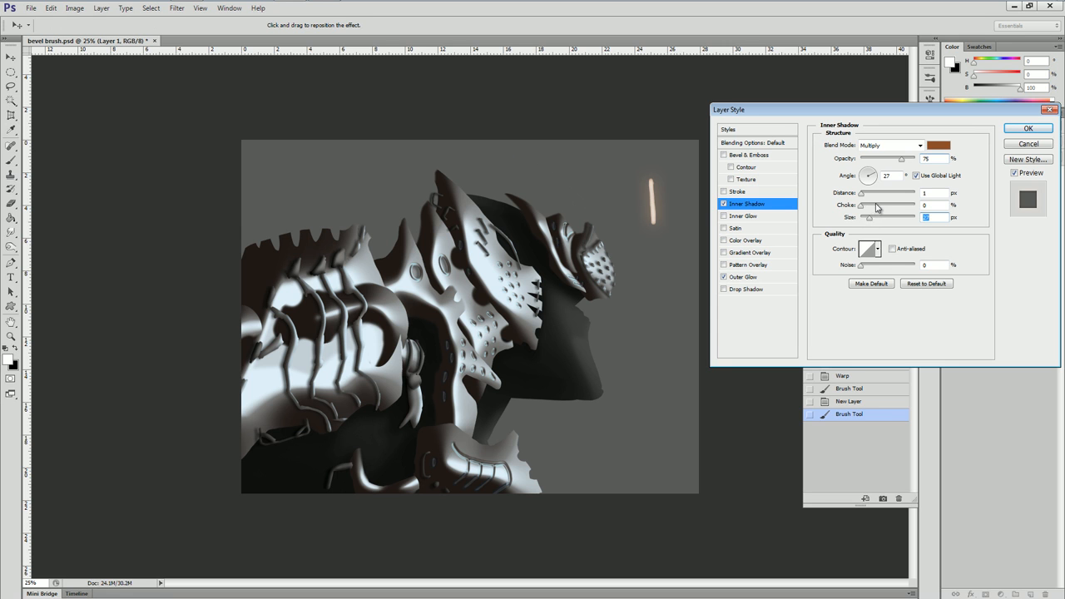
click(732, 216)
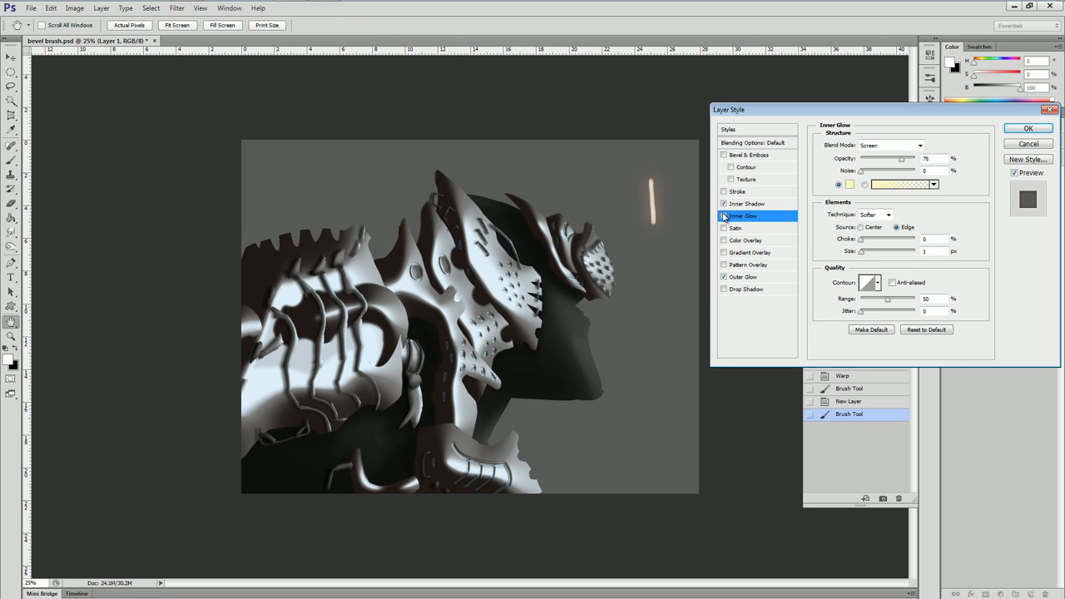
click(1023, 130)
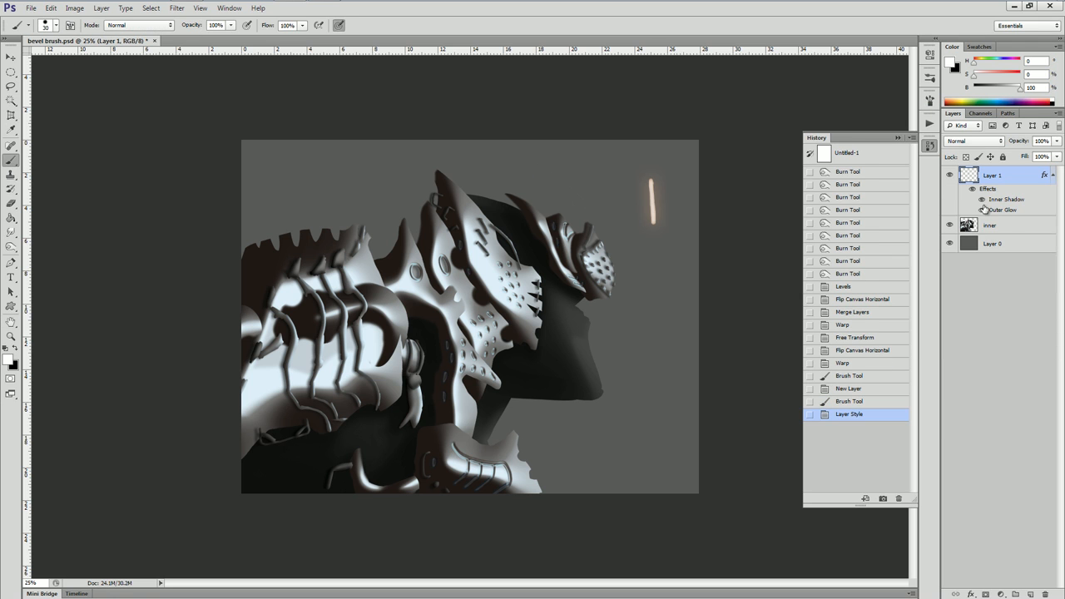
Erase the glowing test stroke from the styled layer and return to the Brush tool.
key(e)
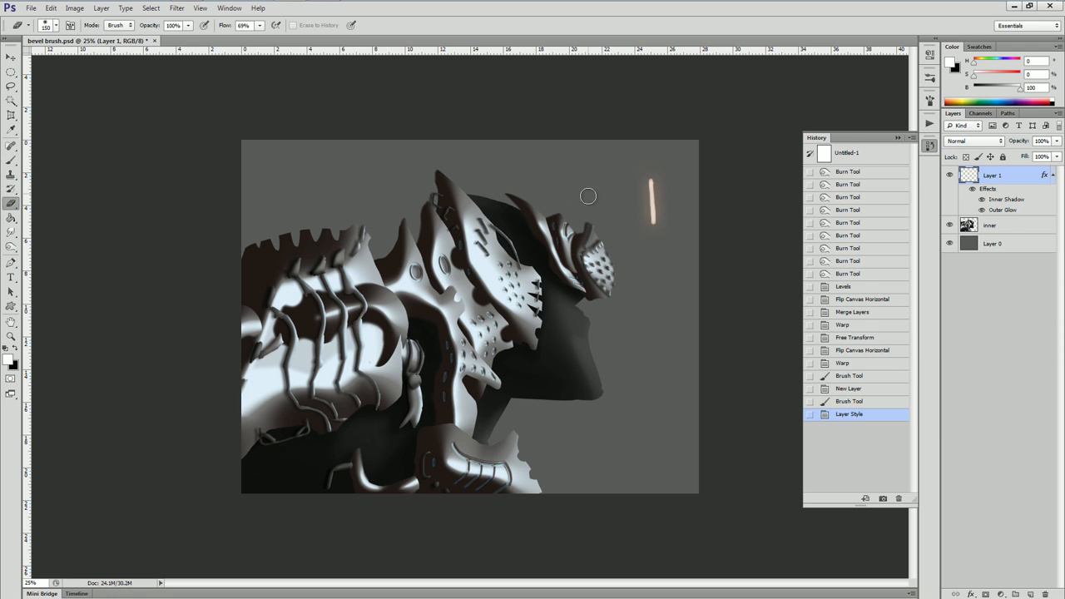
drag(644, 177, 646, 183)
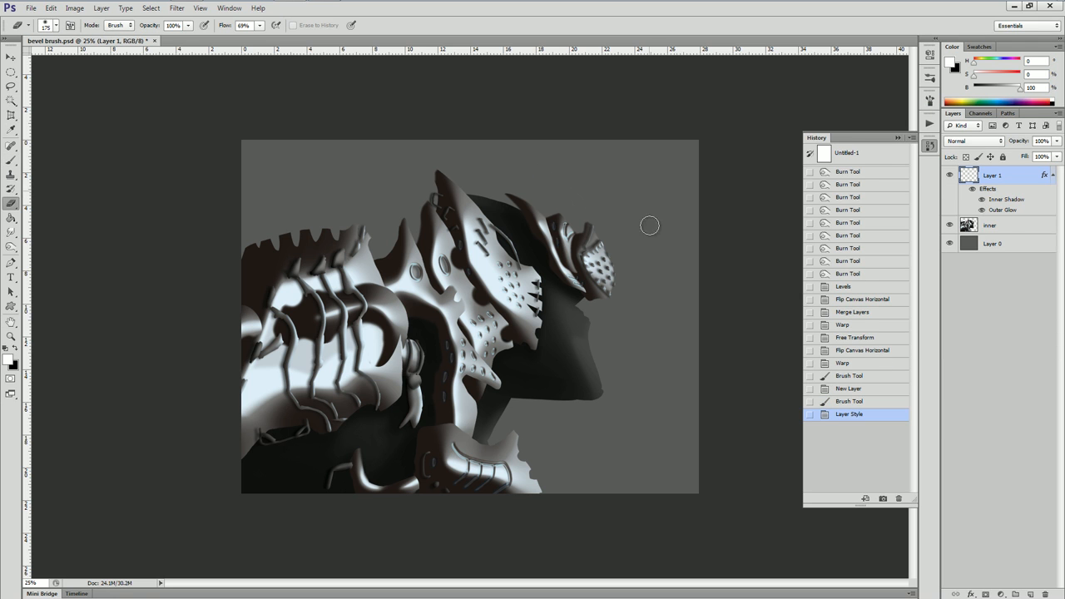
key(b)
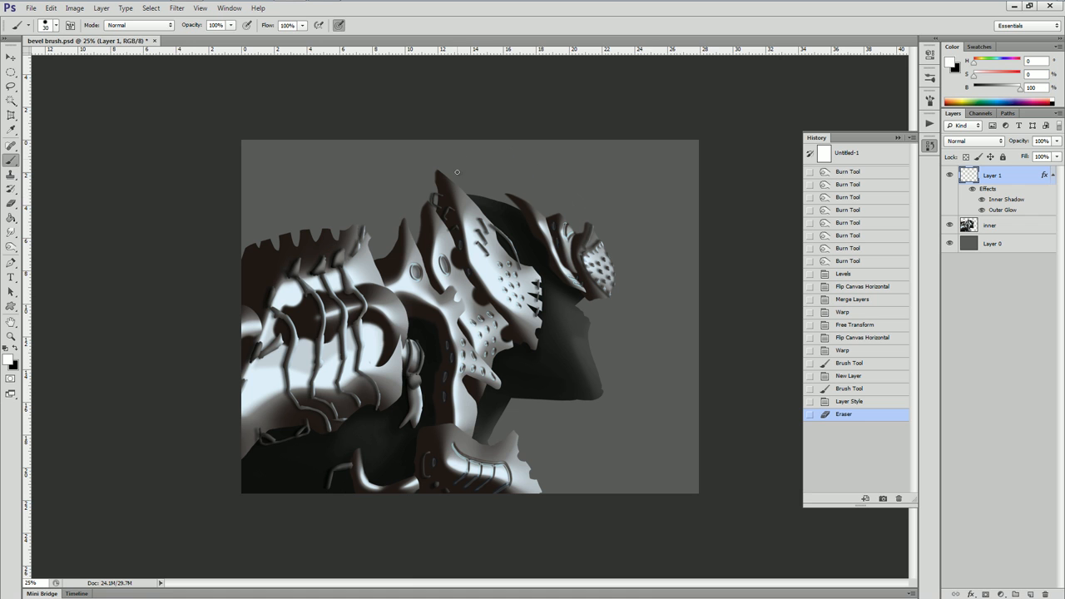
Erase the stray soft edges behind the helmet's tall spike and front visor spike on the inner layer with a small eraser.
key(e)
key(alt+bracketleft)
scroll(457, 173, up, 2)
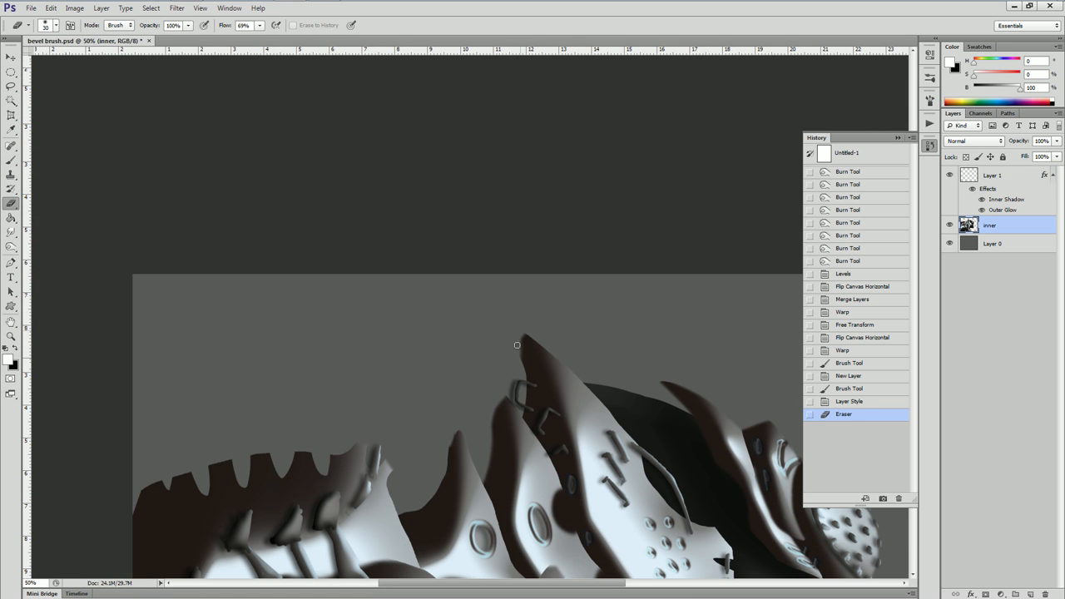
key(bracketleft)
key(bracketleft)
key(bracketleft)
mouse_move(517, 348)
mouse_down()
mouse_move(505, 388)
mouse_move(516, 384)
mouse_up()
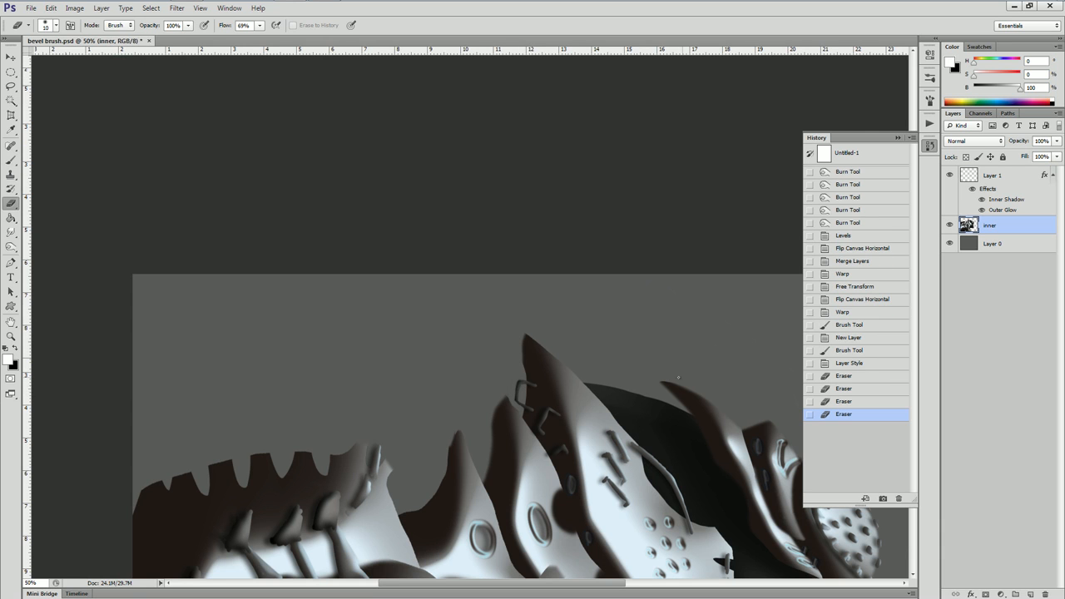
click(664, 388)
Clean up the edge of the shoulder armour's rear fin on the inner layer with the eraser.
drag(351, 436, 376, 311)
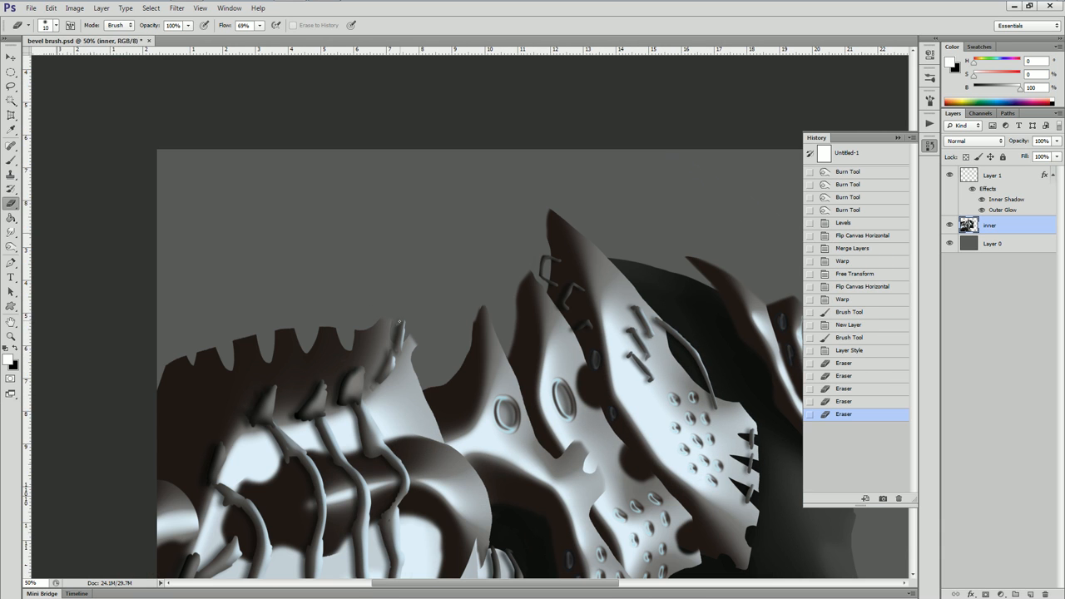
click(405, 322)
click(415, 342)
click(408, 333)
drag(251, 433, 347, 250)
mouse_move(476, 437)
mouse_down()
mouse_move(378, 280)
mouse_move(337, 266)
mouse_move(347, 355)
mouse_up()
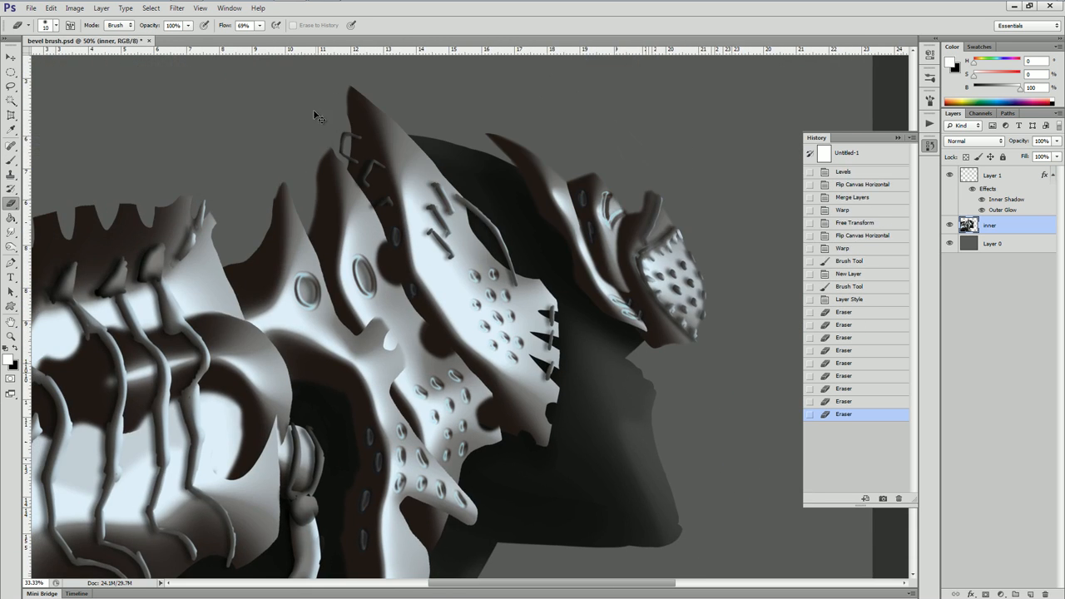
Select the empty area around the figure with the Magic Wand, invert the selection and hide its outline.
key(ctrl+minus)
key(w)
click(578, 181)
key(ctrl+shift+i)
key(ctrl+h)
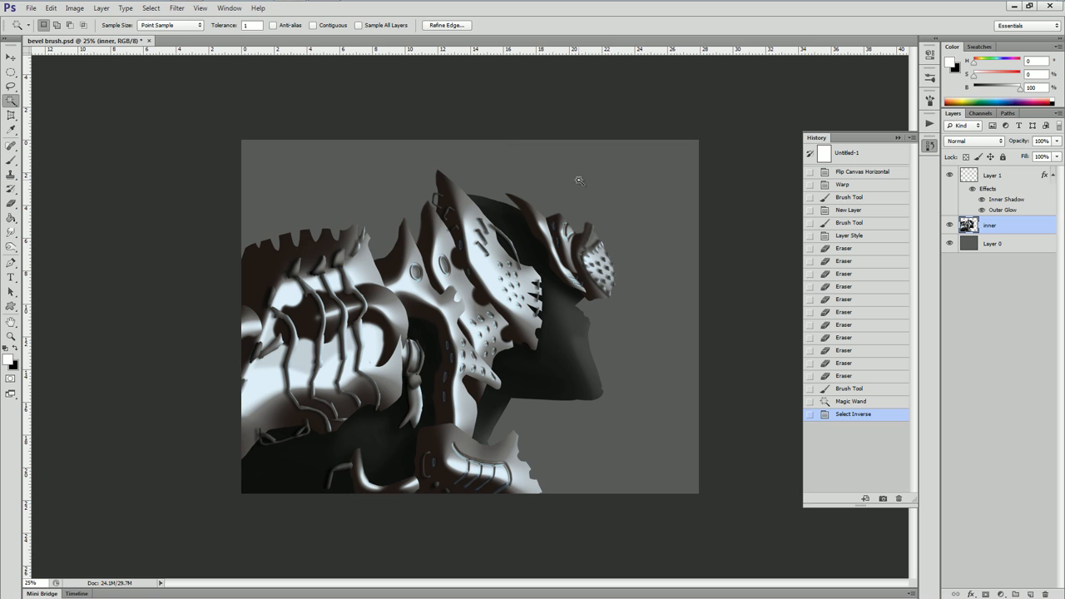
Paint glowing light on Layer 1 over the visor pieces, the large helmet plate and the neck plates.
key(b)
click(988, 188)
mouse_move(595, 263)
mouse_down()
mouse_move(589, 226)
mouse_move(607, 273)
mouse_move(586, 245)
mouse_move(602, 251)
mouse_move(598, 271)
mouse_move(611, 276)
mouse_move(595, 230)
mouse_move(569, 229)
mouse_move(571, 267)
mouse_up()
drag(525, 202, 587, 283)
mouse_move(458, 188)
mouse_down()
mouse_move(479, 216)
mouse_move(452, 188)
mouse_move(468, 230)
mouse_move(493, 260)
mouse_move(477, 265)
mouse_move(484, 271)
mouse_move(474, 258)
mouse_move(491, 256)
mouse_move(537, 287)
mouse_move(539, 320)
mouse_move(509, 301)
mouse_move(536, 338)
mouse_move(448, 177)
mouse_up()
mouse_move(433, 215)
mouse_down()
mouse_move(449, 241)
mouse_move(441, 287)
mouse_move(440, 260)
mouse_move(466, 320)
mouse_move(470, 287)
mouse_move(487, 308)
mouse_move(459, 312)
mouse_move(511, 335)
mouse_move(489, 364)
mouse_up()
mouse_move(486, 364)
mouse_down()
mouse_move(479, 390)
mouse_move(484, 350)
mouse_up()
Lower Layer 1's opacity to 35% and erase the painted light from the notches and holes in the neck plates.
click(1056, 141)
drag(1036, 153, 1029, 158)
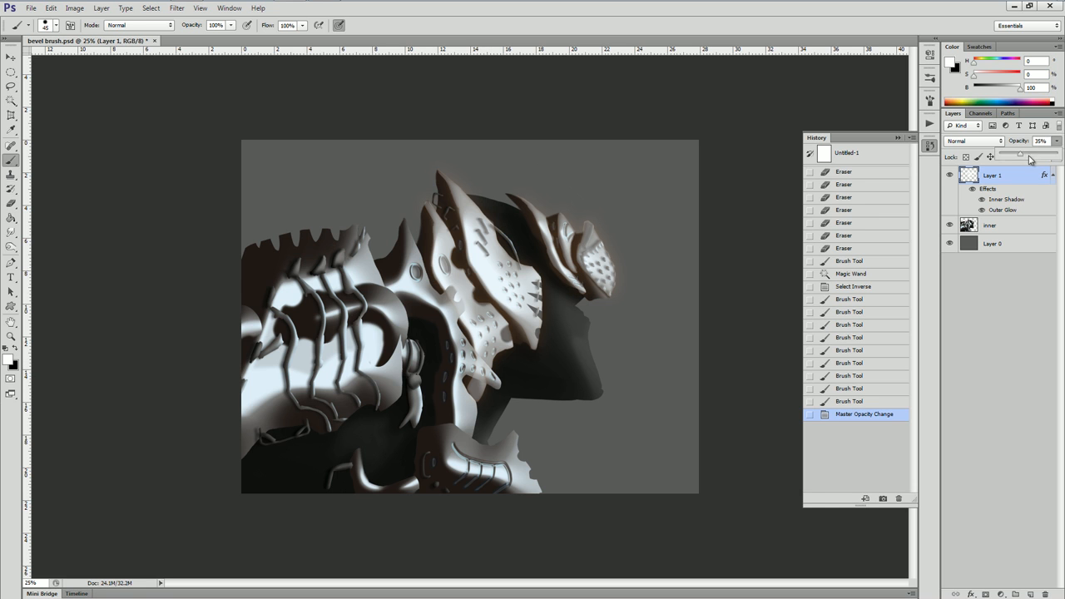
key(e)
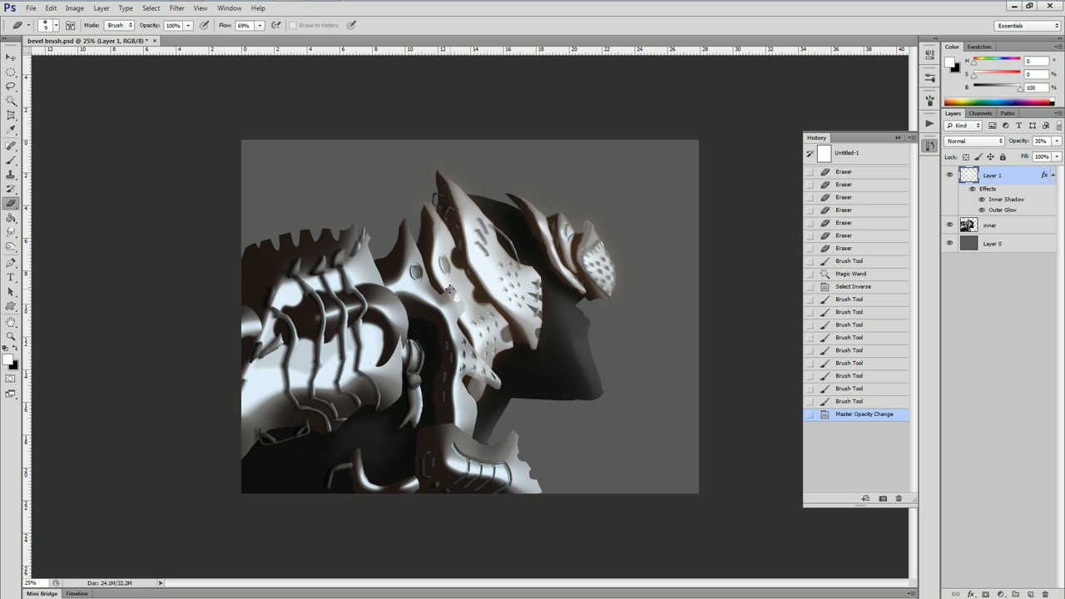
click(457, 310)
click(458, 308)
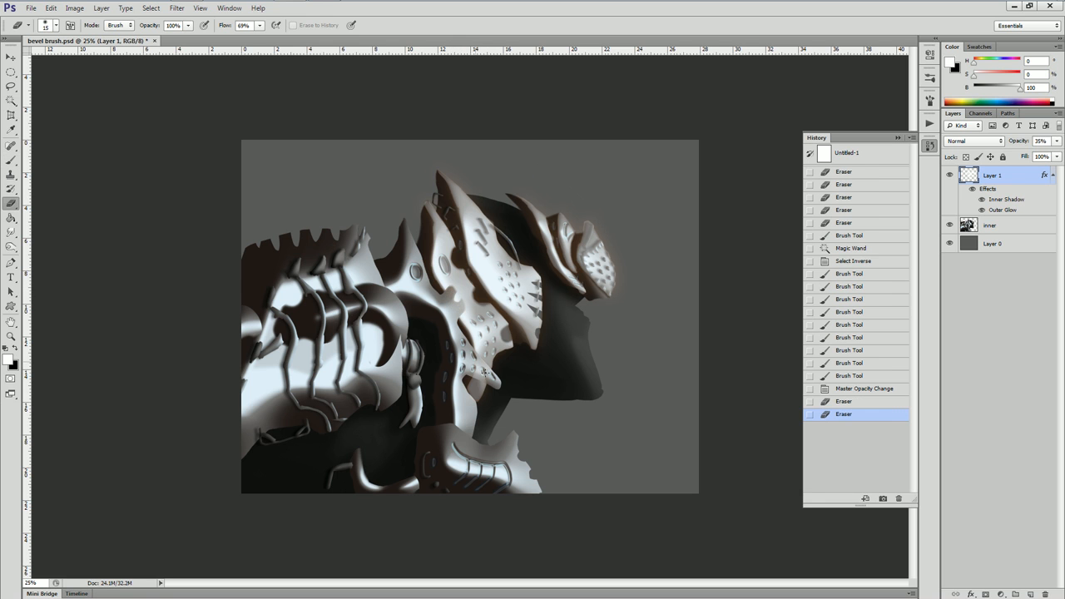
click(476, 377)
click(511, 333)
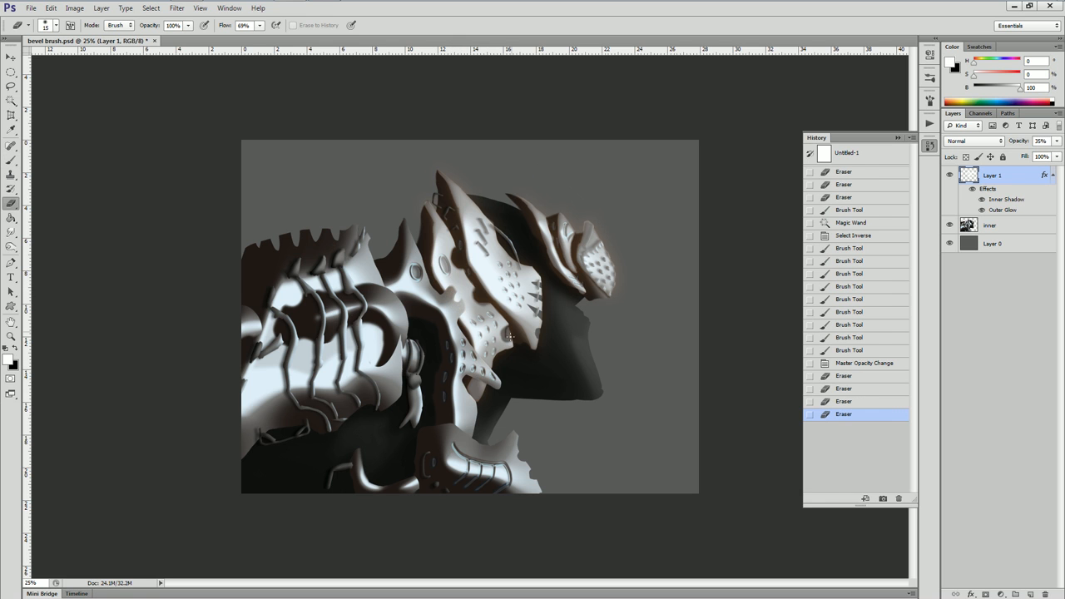
click(504, 335)
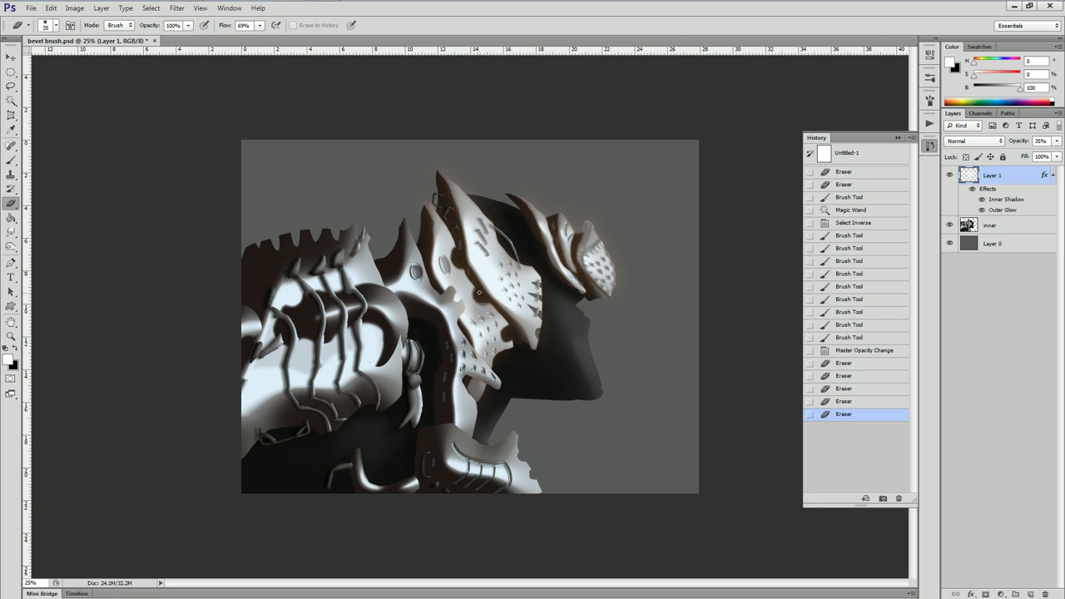
Erase the light between the helmet plates and around the teeth, and restore Layer 1's opacity to 100%.
click(508, 319)
click(446, 245)
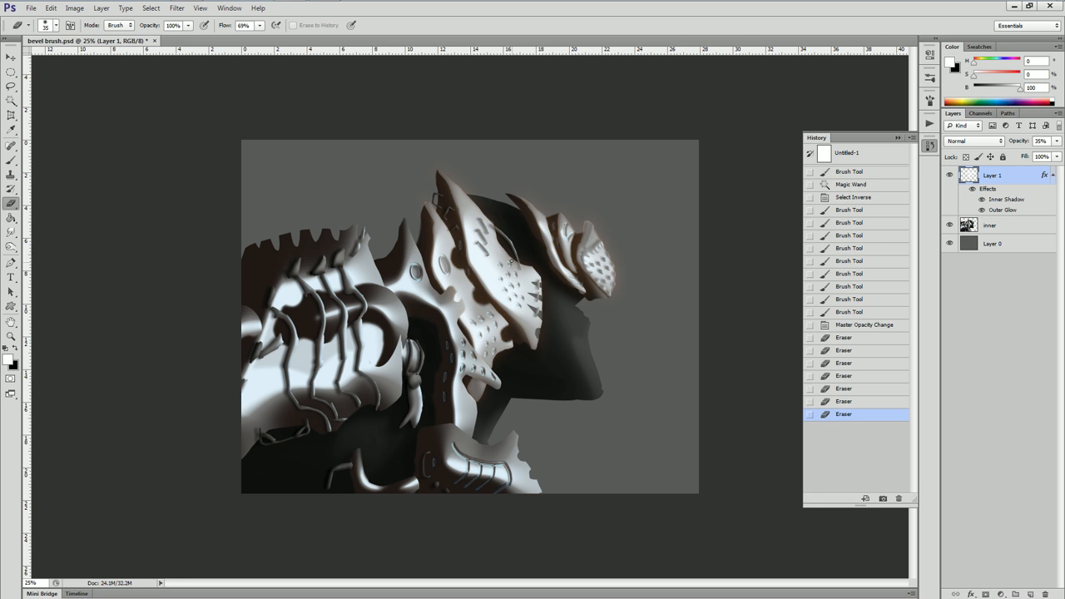
click(537, 335)
click(540, 314)
click(538, 297)
click(536, 283)
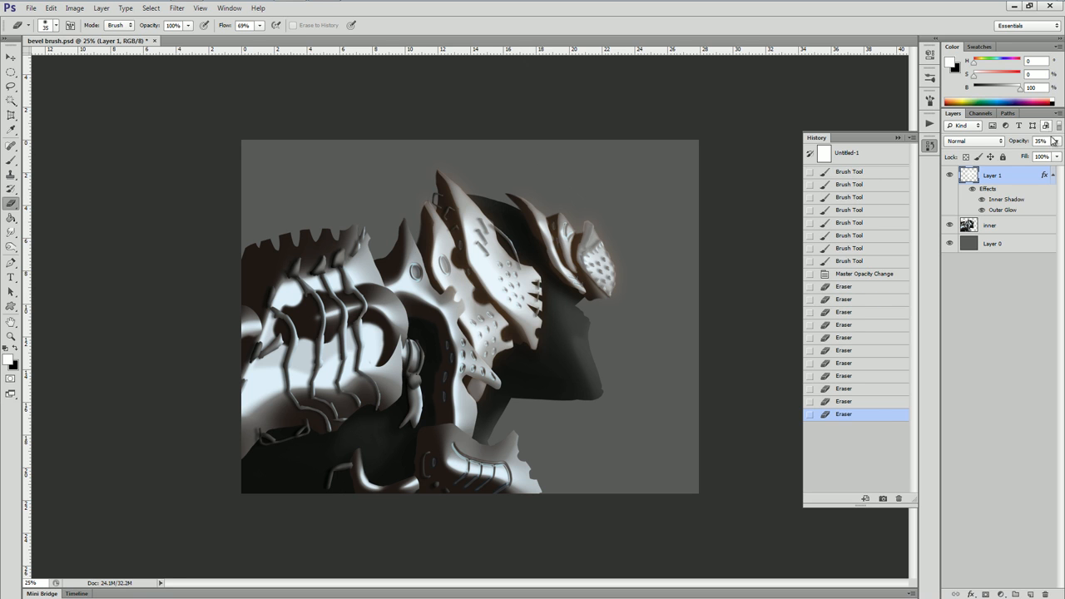
drag(1057, 141, 1059, 155)
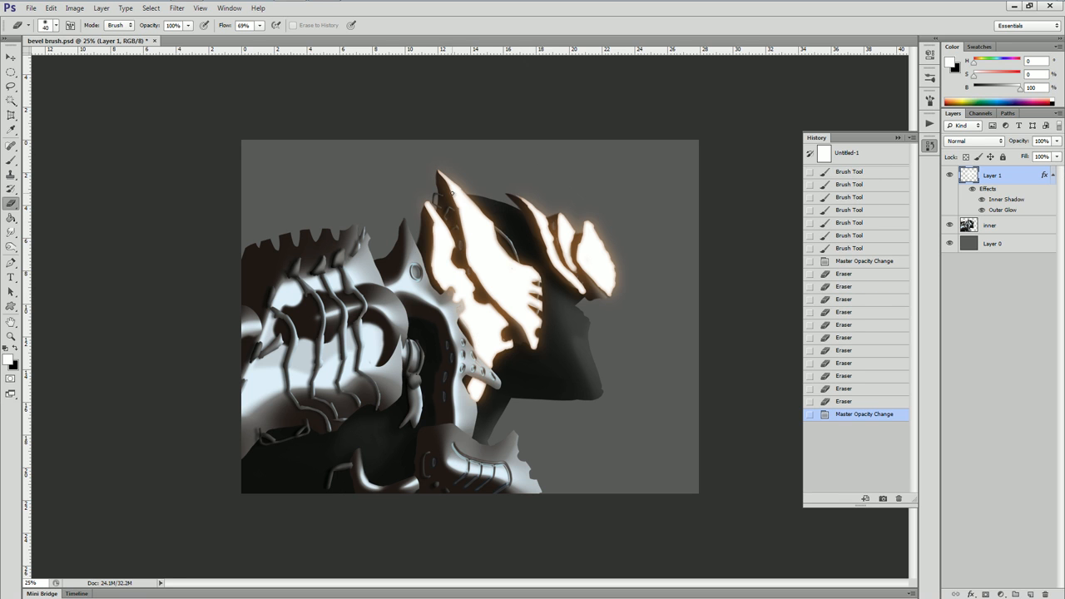
Fade the light on the large helmet plate using a big eraser at 16% opacity.
click(188, 25)
click(140, 39)
key(bracketright)
key(bracketright)
key(bracketright)
key(bracketleft)
key(bracketleft)
mouse_move(454, 185)
mouse_down()
mouse_move(513, 269)
mouse_move(502, 241)
mouse_move(509, 259)
mouse_up()
mouse_move(509, 259)
mouse_down()
mouse_move(482, 210)
mouse_move(524, 267)
mouse_move(474, 237)
mouse_move(513, 238)
mouse_move(529, 290)
mouse_move(468, 208)
mouse_up()
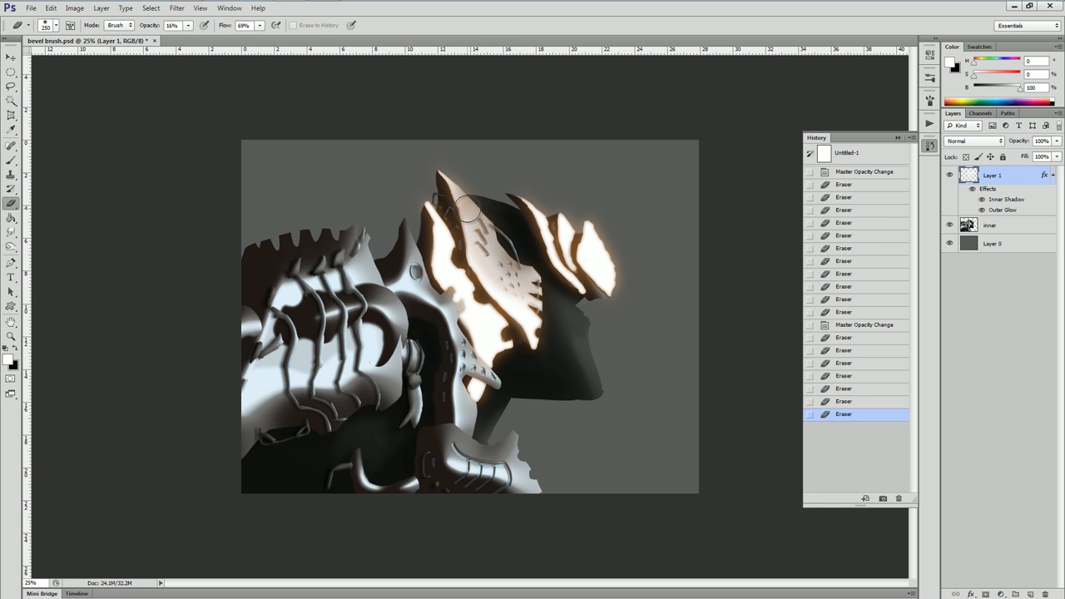
Fade the light on the neck plates, the tip below them and the visor pieces with the low-opacity eraser.
mouse_move(487, 220)
mouse_down()
mouse_move(421, 158)
mouse_move(380, 159)
mouse_move(478, 218)
mouse_move(427, 242)
mouse_move(445, 266)
mouse_move(429, 212)
mouse_move(441, 263)
mouse_move(468, 298)
mouse_up()
key([)
key([)
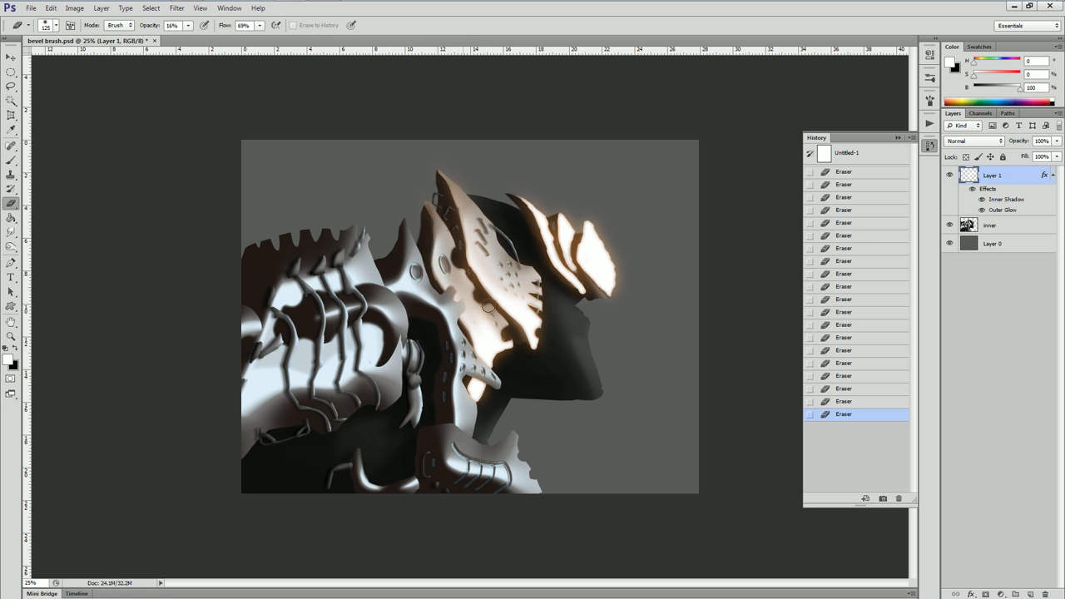
drag(461, 385, 464, 416)
mouse_move(539, 218)
mouse_down()
mouse_move(568, 271)
mouse_move(562, 209)
mouse_move(570, 250)
mouse_move(587, 255)
mouse_move(599, 285)
mouse_move(589, 267)
mouse_move(601, 282)
mouse_move(599, 267)
mouse_move(588, 243)
mouse_move(596, 360)
mouse_up()
Raise the eraser opacity to 76% and remove the light from the upper parts of the helmet and neck plates with a large brush.
key(])
key(])
key(])
key(])
key(7)
key(6)
mouse_move(410, 224)
mouse_down()
mouse_move(434, 297)
mouse_move(435, 183)
mouse_move(460, 238)
mouse_move(487, 255)
mouse_move(510, 189)
mouse_move(534, 243)
mouse_move(490, 188)
mouse_up()
Undo the last two erasures and clear the light from the visor's upper edges with a smaller eraser at 100% opacity.
drag(549, 224, 555, 208)
key([)
key([)
key([)
key([)
key(ctrl+alt+z)
key(ctrl+alt+z)
key([)
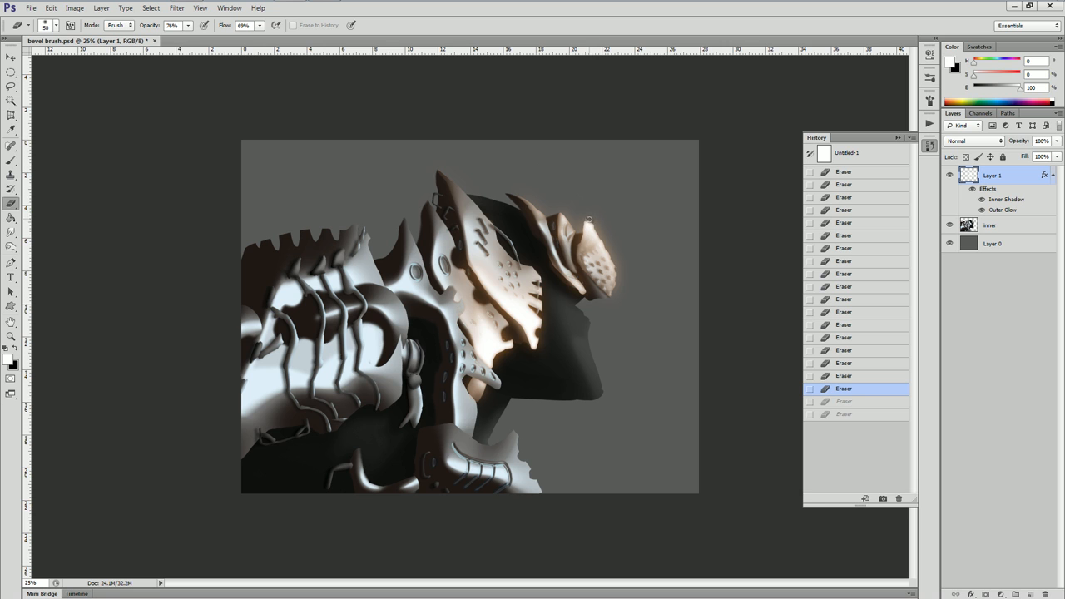
key(0)
mouse_move(573, 229)
mouse_down()
mouse_move(510, 196)
mouse_move(574, 221)
mouse_up()
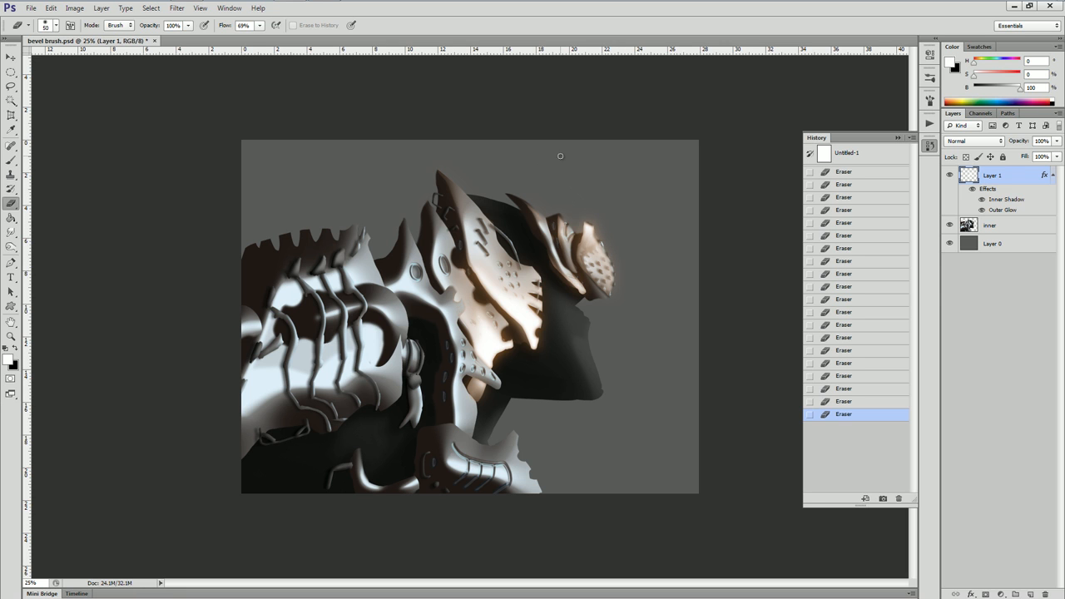
drag(582, 227, 588, 229)
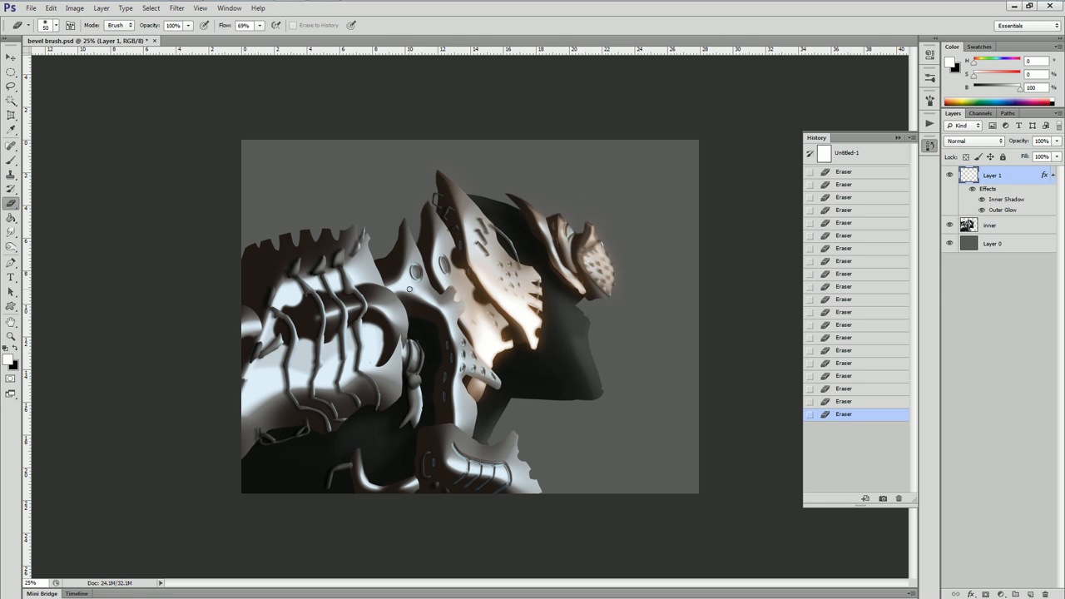
Compare the image with Layer 1 hidden and shown, set its blend mode to Overlay and erase the spill below the jaw plate.
click(949, 177)
click(949, 176)
click(998, 142)
click(960, 287)
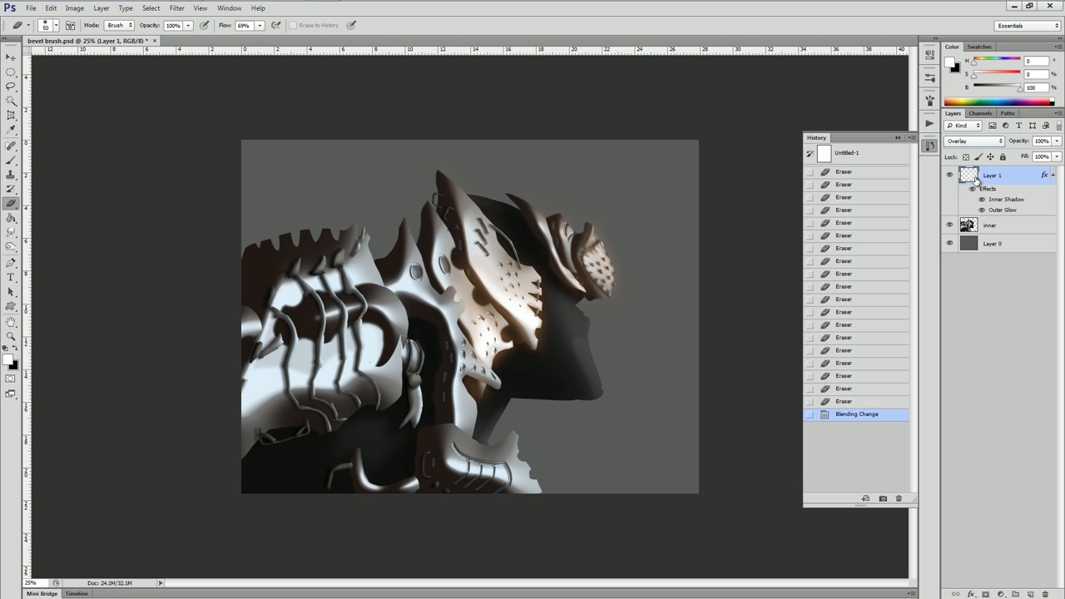
click(519, 352)
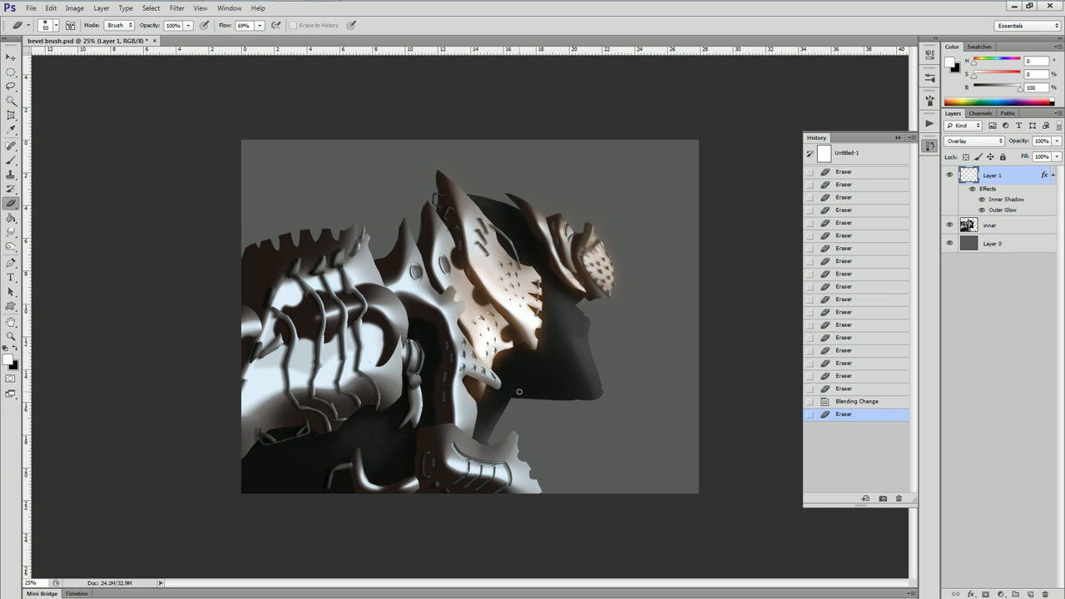
Duplicate Layer 1 and clear the copy's contents to get an empty layer with the same glow style.
drag(969, 176, 1031, 595)
key(ctrl+a)
key(Delete)
key(ctrl+d)
click(992, 224)
click(996, 174)
Paint light down the neck strip on the copied layer and erase the excess at its lower end.
key(b)
mouse_move(454, 290)
mouse_down()
mouse_move(457, 337)
mouse_move(499, 384)
mouse_move(464, 427)
mouse_move(472, 416)
mouse_up()
key(e)
click(474, 416)
key(b)
Select the figure's silhouette from the inner layer by inverting a Magic Wand background selection, hide its outline and return to Layer 1 copy.
click(970, 276)
key(w)
click(615, 192)
click(969, 178)
key(ctrl+shift+i)
key(ctrl+h)
Paint light over the collar plate and neck strip, and erase it from their dark edges and holes.
key(b)
mouse_move(439, 309)
mouse_down()
mouse_move(423, 280)
mouse_move(400, 277)
mouse_move(406, 294)
mouse_move(396, 287)
mouse_up()
key(e)
mouse_move(402, 225)
mouse_down()
mouse_move(389, 280)
mouse_move(398, 299)
mouse_move(449, 297)
mouse_move(459, 271)
mouse_move(422, 266)
mouse_move(428, 287)
mouse_move(460, 306)
mouse_up()
key(b)
key(e)
mouse_move(458, 316)
mouse_down()
mouse_move(500, 381)
mouse_move(472, 391)
mouse_move(473, 436)
mouse_up()
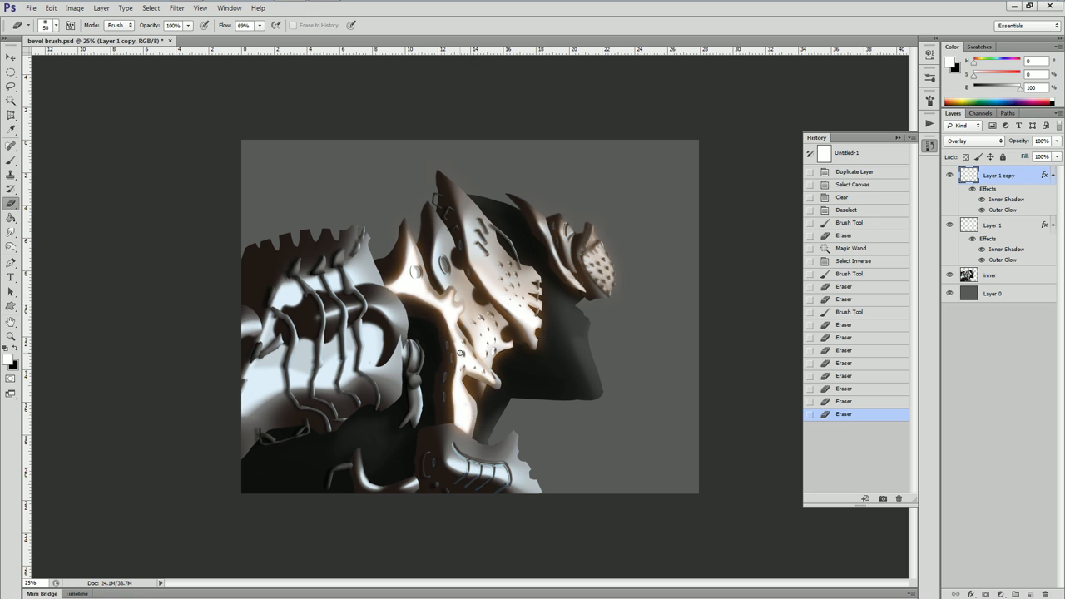
Fade the light on the collar plate and neck strip using a much larger eraser at reduced opacity.
drag(188, 26, 164, 40)
key(])
key(])
key(])
key(])
key(])
key(])
key(])
key(])
key(])
drag(397, 229, 453, 329)
mouse_move(375, 238)
mouse_down()
mouse_move(458, 366)
mouse_move(459, 433)
mouse_move(453, 391)
mouse_move(499, 406)
mouse_up()
click(426, 305)
click(424, 297)
Compare the collar and neck light before and after fading by stepping back and forward through the last erasures.
key(ctrl+alt+z)
key(ctrl+alt+z)
key(ctrl+alt+z)
key(ctrl+alt+z)
key(ctrl+alt+z)
key(ctrl+alt+z)
key(ctrl+alt+z)
key(ctrl+shift+z)
key(ctrl+shift+z)
key(ctrl+shift+z)
key(ctrl+shift+z)
key(ctrl+shift+z)
key(ctrl+shift+z)
key(ctrl+shift+z)
Add light around the oval detail on the neck plate and soften it with a progressively smaller eraser.
key(b)
drag(446, 267, 451, 253)
key(e)
click(441, 256)
key([)
key([)
key([)
key([)
click(449, 274)
click(446, 262)
key([)
click(464, 259)
Paint light along the curved rim of the shoulder armour and fade it inward with a low-opacity eraser.
drag(188, 25, 167, 48)
click(376, 117)
key(b)
mouse_move(384, 309)
mouse_down()
mouse_move(397, 311)
mouse_move(402, 329)
mouse_move(356, 313)
mouse_up()
key(e)
drag(391, 301, 354, 318)
drag(391, 305, 353, 323)
drag(392, 308, 351, 328)
mouse_move(392, 311)
mouse_down()
mouse_move(351, 333)
mouse_move(367, 338)
mouse_up()
Raise the eraser opacity, trim the light along the shoulder rim with a smaller eraser and return to the Brush tool.
drag(188, 26, 221, 41)
key([)
key([)
key([)
key([)
key([)
drag(396, 300, 408, 337)
key(ctrl+z)
key(b)
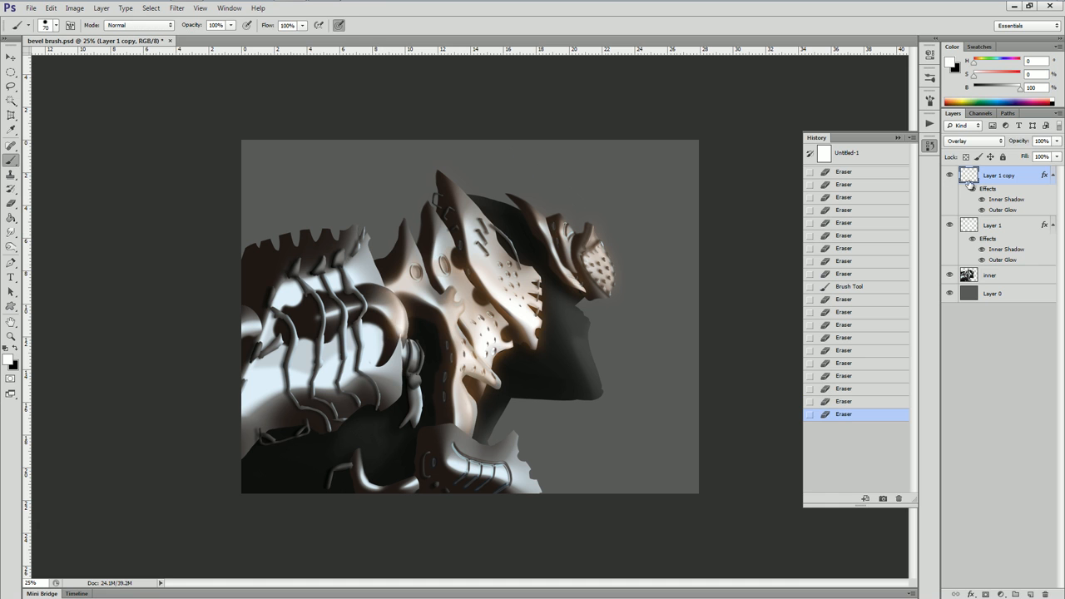
Duplicate the Layer 1 copy layer and clear its contents to get an empty Overlay layer with the same glow effects.
key(ctrl+j)
key(ctrl+a)
key(Delete)
key(ctrl+d)
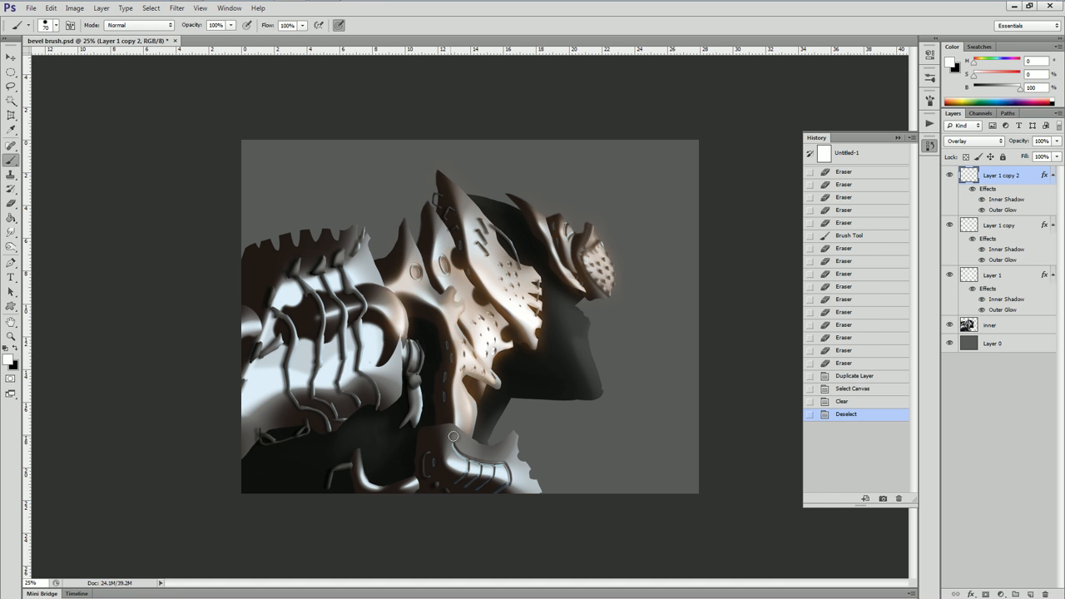
Select the character's silhouette from the inner layer by inverting a Magic Wand background selection, and return to the empty copy with hidden selection edges.
click(999, 326)
key(w)
click(283, 159)
key(ctrl+shift+i)
click(1002, 178)
key(b)
key(ctrl+h)
Paint light along the front of the lower ribbed plate and fade it inward with a large, low-opacity eraser.
drag(520, 441, 515, 489)
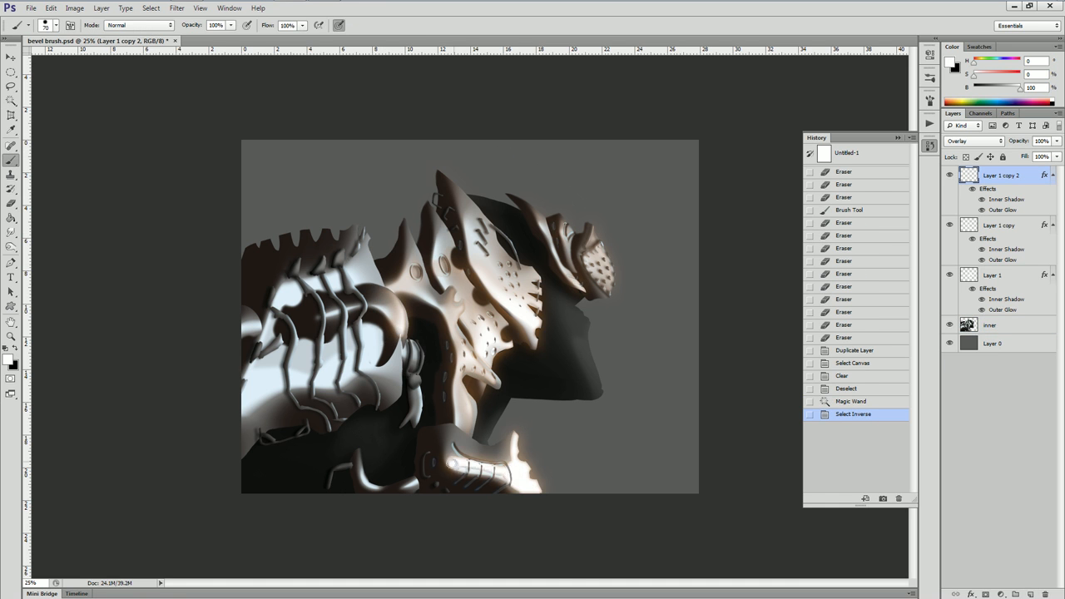
key(e)
click(522, 457)
click(188, 25)
drag(183, 40, 148, 40)
key(bracketright)
key(bracketright)
key(bracketright)
key(bracketright)
key(bracketright)
key(bracketright)
key(bracketright)
key(bracketright)
key(bracketright)
key(bracketright)
key(bracketright)
key(bracketright)
key(bracketright)
key(bracketright)
mouse_move(442, 455)
mouse_down()
mouse_move(450, 436)
mouse_move(491, 462)
mouse_up()
click(475, 523)
key(bracketleft)
key(bracketleft)
key(bracketleft)
Paint broad light over the ribbed torso armour and the plates below the spiked back ridge.
key(b)
mouse_move(398, 349)
mouse_down()
mouse_move(386, 373)
mouse_move(372, 336)
mouse_move(353, 371)
mouse_move(308, 372)
mouse_move(254, 383)
mouse_up()
mouse_move(366, 241)
mouse_down()
mouse_move(341, 279)
mouse_move(277, 305)
mouse_move(270, 322)
mouse_up()
drag(332, 273, 301, 299)
drag(341, 252, 316, 271)
drag(363, 233, 299, 271)
drag(296, 262, 287, 281)
Raise the eraser opacity to 100% and trim the light along the back ridge and the torso armour's edges.
key(e)
key(0)
drag(362, 227, 366, 236)
drag(366, 239, 383, 279)
drag(362, 327, 372, 317)
mouse_move(398, 337)
mouse_down()
mouse_move(378, 368)
mouse_move(403, 396)
mouse_up()
mouse_move(311, 254)
mouse_down()
mouse_move(293, 276)
mouse_move(349, 246)
mouse_move(316, 273)
mouse_up()
drag(302, 265, 292, 280)
Lower the eraser opacity and use a much larger eraser to fade the light on the rear part of the torso armour.
drag(188, 25, 145, 42)
key(])
key(])
key(])
key(])
key(])
key(])
key(])
key(])
key(])
key(])
key(])
key(])
key(])
key(])
key(])
key(])
key(])
key(])
click(251, 406)
click(277, 384)
click(264, 373)
click(249, 361)
click(276, 364)
click(268, 339)
click(262, 318)
Soften the remaining light between the torso ribs and near the back spikes with a smaller eraser.
key([)
key([)
key([)
key([)
key([)
key([)
key([)
click(294, 303)
drag(379, 338, 384, 355)
mouse_move(313, 335)
mouse_down()
mouse_move(346, 343)
mouse_move(319, 349)
mouse_up()
mouse_move(388, 363)
mouse_down()
mouse_move(389, 400)
mouse_move(313, 379)
mouse_up()
drag(351, 236, 341, 247)
Merge the inner layer and all the light layers above it into one layer.
click(970, 326)
click(970, 177)
shift+click(970, 328)
key(ctrl+e)
Set the eraser opacity to 100%, touch up the merged armour with a smaller eraser and clear the selection.
drag(188, 27, 248, 30)
key([)
key([)
key([)
key([)
key([)
key([)
key([)
key([)
key([)
key([)
key([)
click(361, 298)
key(ctrl+d)
click(374, 233)
Create a new layer with a short white test stroke beside the helmet and give it a larger orange Inner Glow.
click(1030, 594)
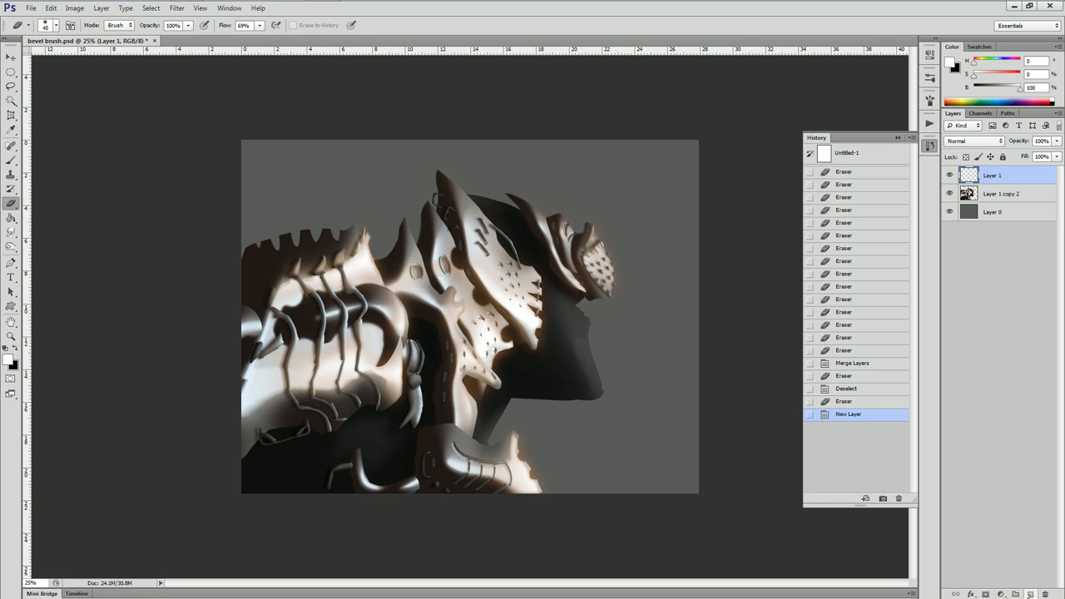
key(b)
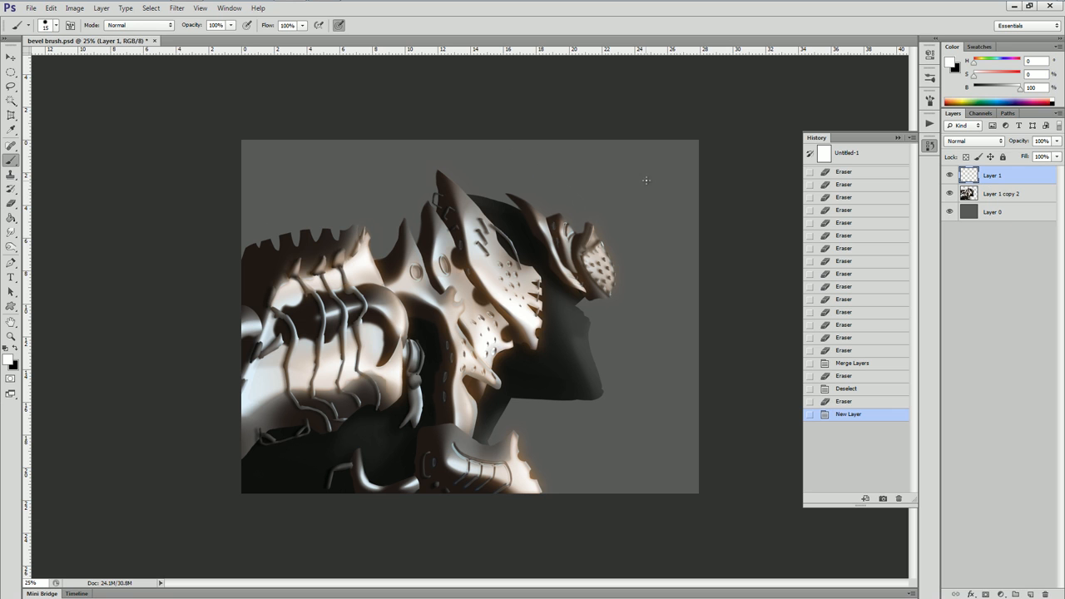
double_click(966, 180)
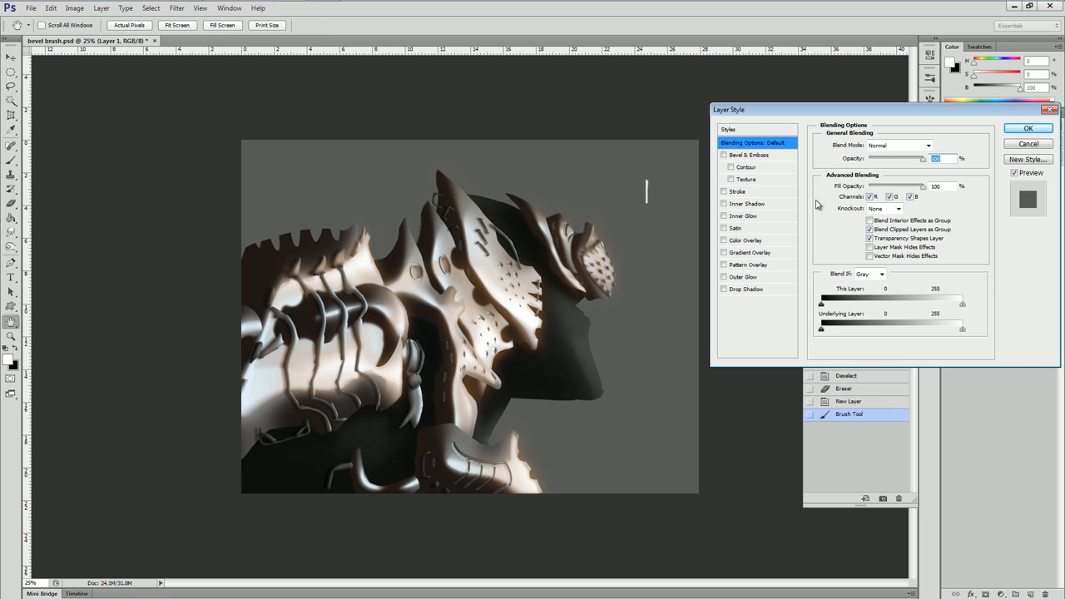
click(742, 216)
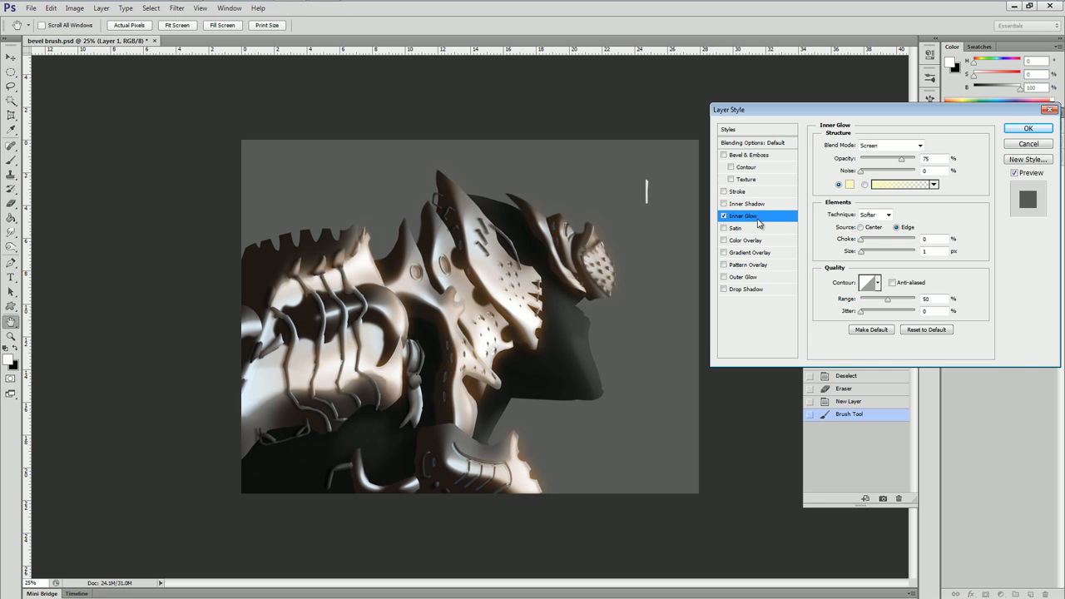
click(850, 184)
click(917, 298)
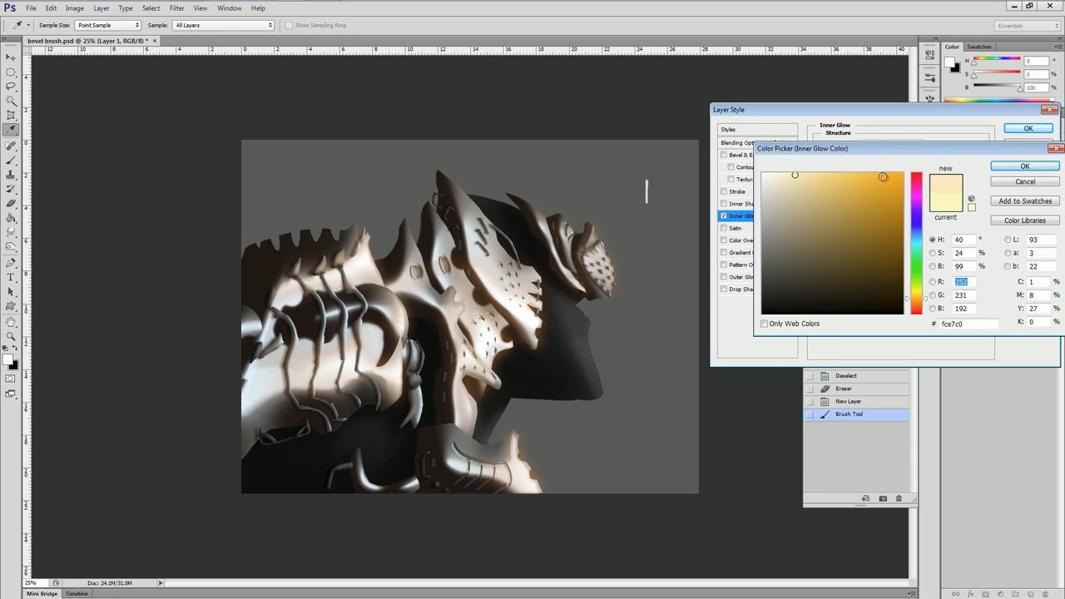
click(880, 176)
click(1025, 165)
mouse_move(863, 255)
mouse_down()
mouse_move(898, 254)
mouse_move(879, 252)
mouse_up()
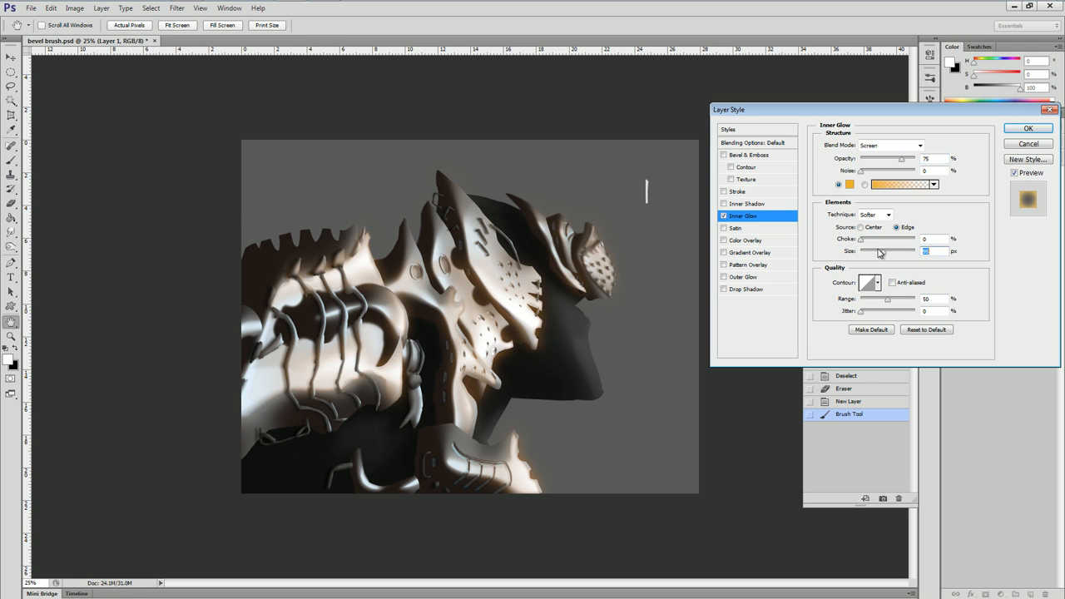
click(1026, 129)
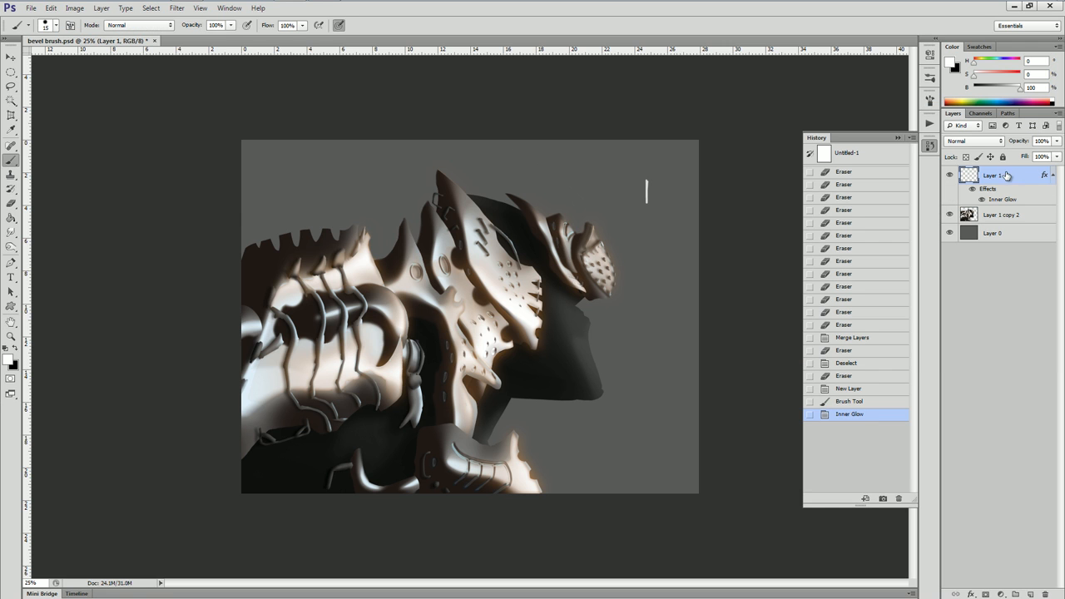
Set the layer's fill to 72% and add a widened Outer Glow in red-orange ef5222.
click(1057, 156)
drag(1054, 169, 1043, 173)
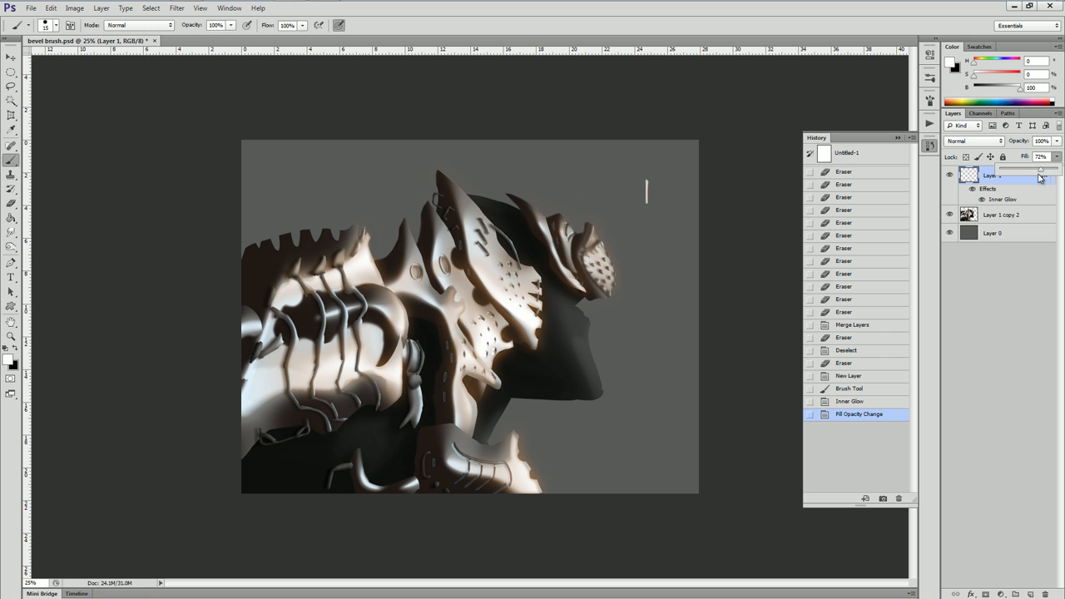
double_click(982, 191)
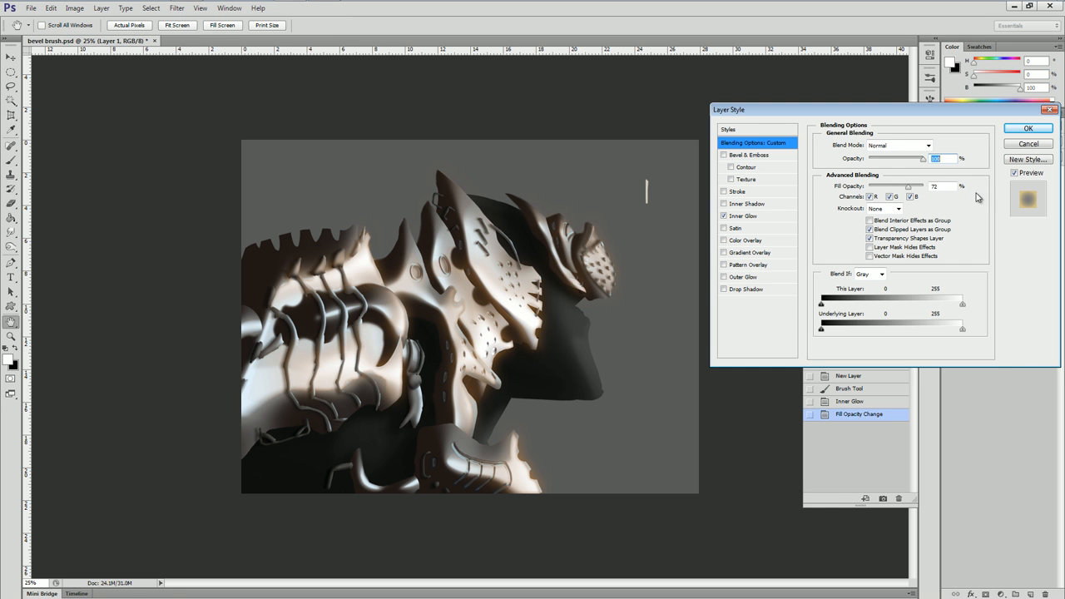
click(740, 277)
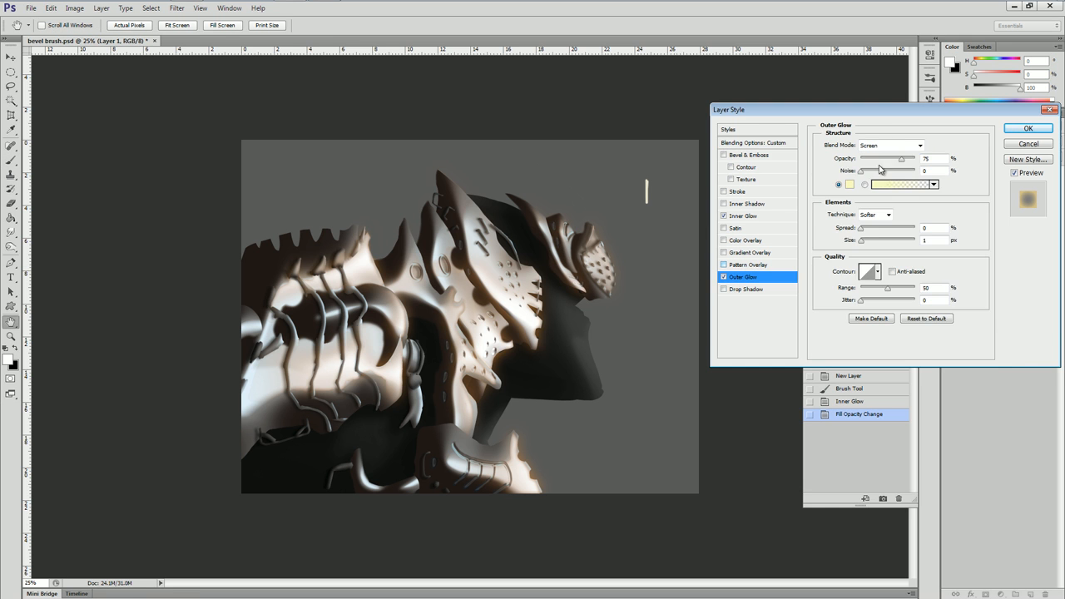
click(854, 192)
mouse_move(912, 302)
mouse_down()
mouse_move(921, 318)
mouse_move(915, 308)
mouse_up()
click(883, 184)
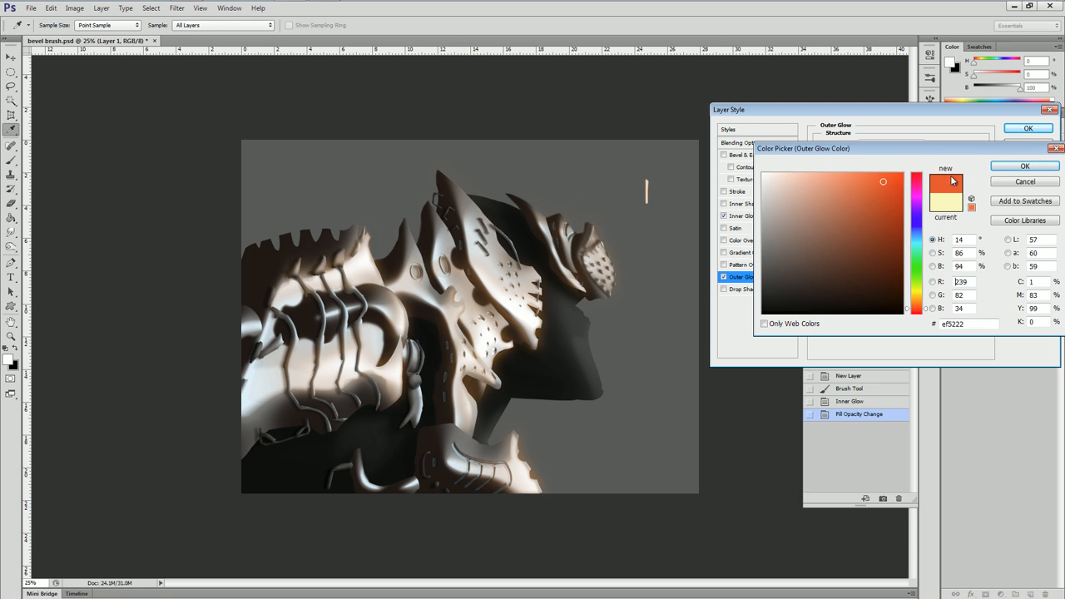
click(1025, 165)
drag(863, 243, 873, 244)
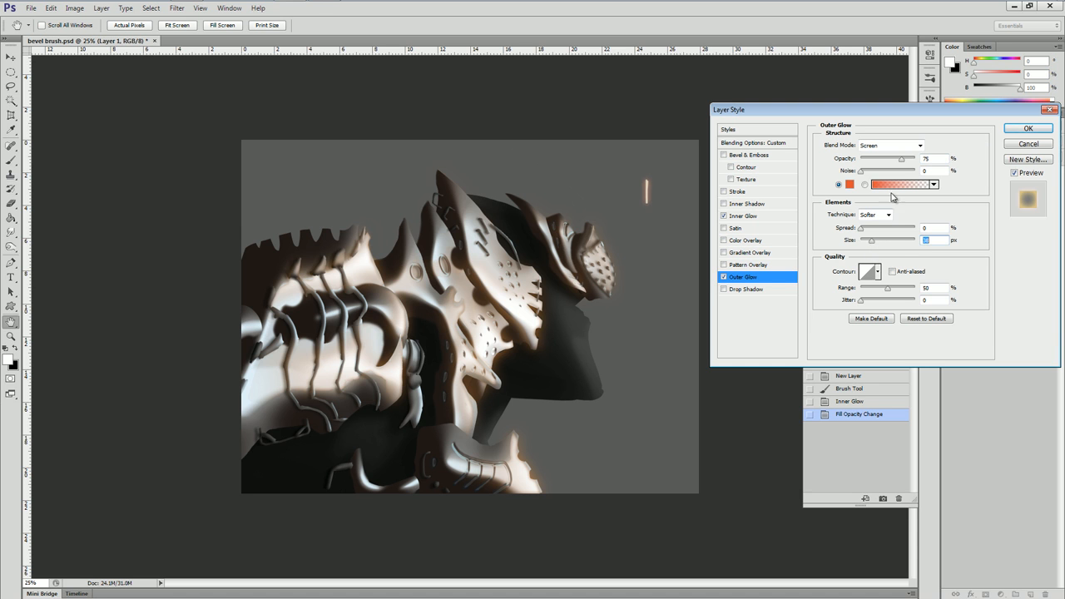
Shift the Outer Glow colour to a yellower orange and apply the layer style.
click(849, 185)
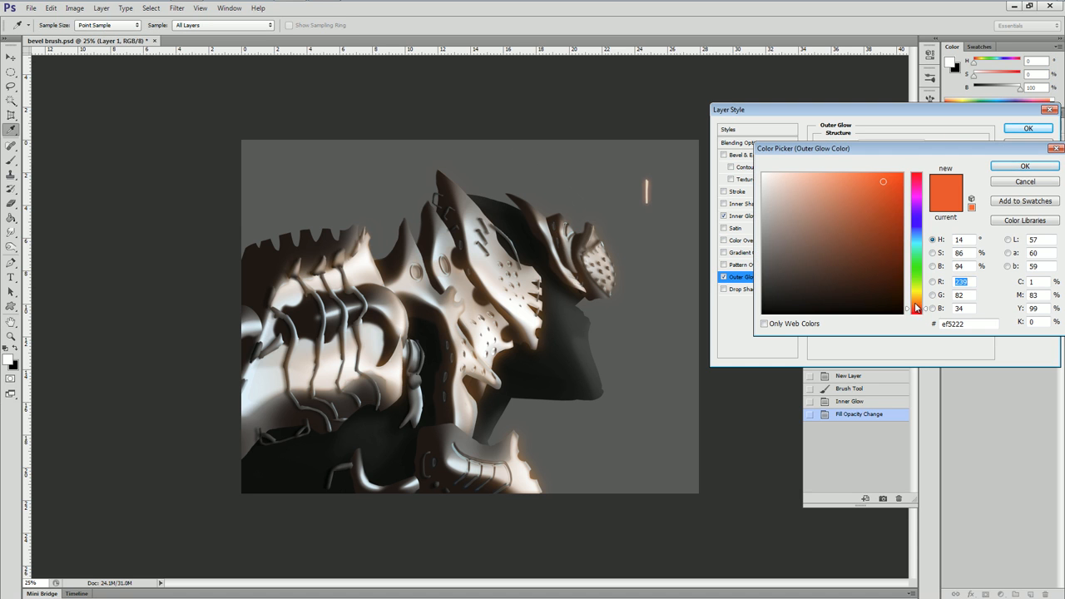
drag(915, 306, 915, 303)
click(1025, 166)
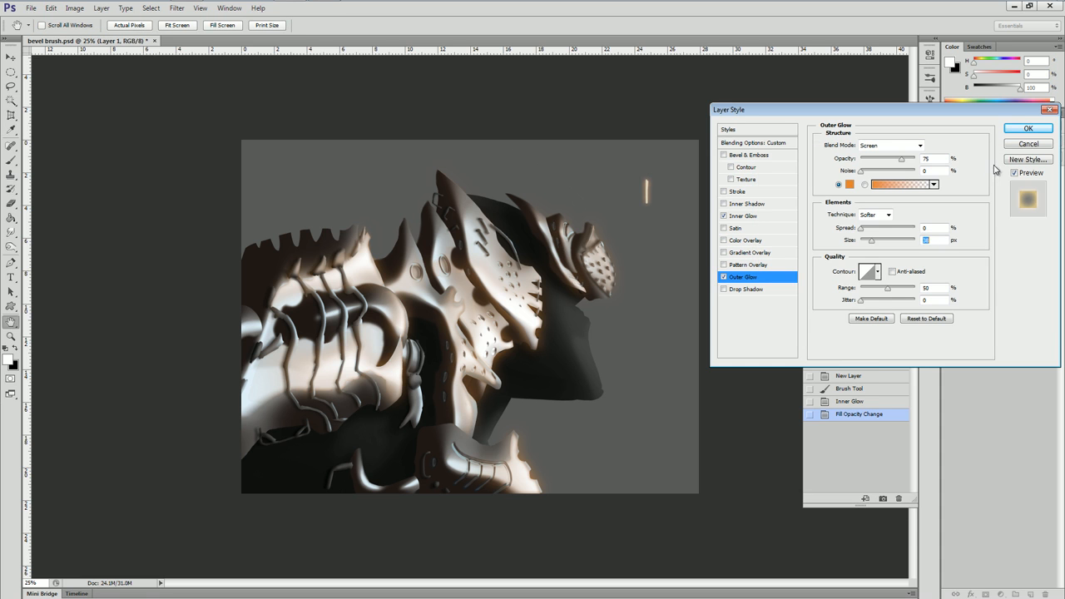
click(1015, 133)
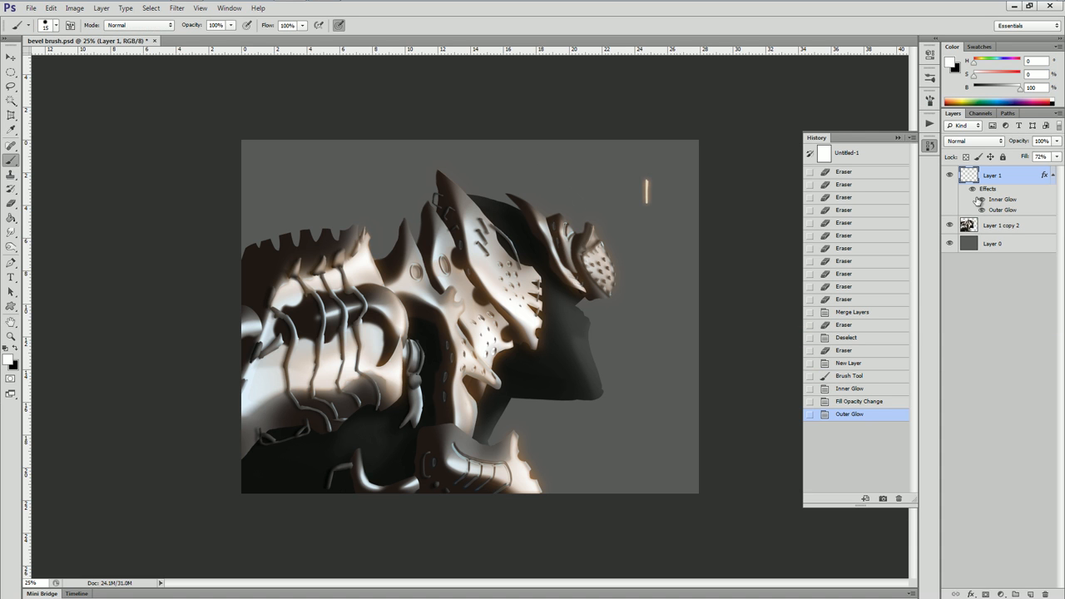
Erase the test stroke beside the helmet and return to the Brush tool.
key(e)
mouse_move(647, 175)
mouse_down()
mouse_move(647, 203)
mouse_move(638, 199)
mouse_up()
key(b)
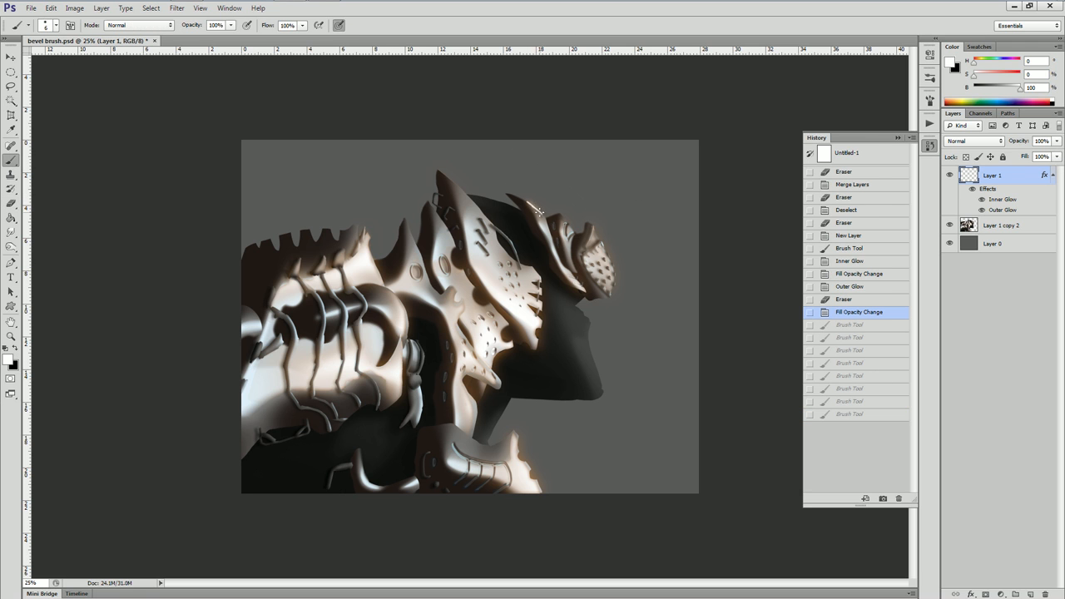
Paint thin glowing highlights along the upper edges of the helmet's front crest plates.
drag(541, 214, 537, 192)
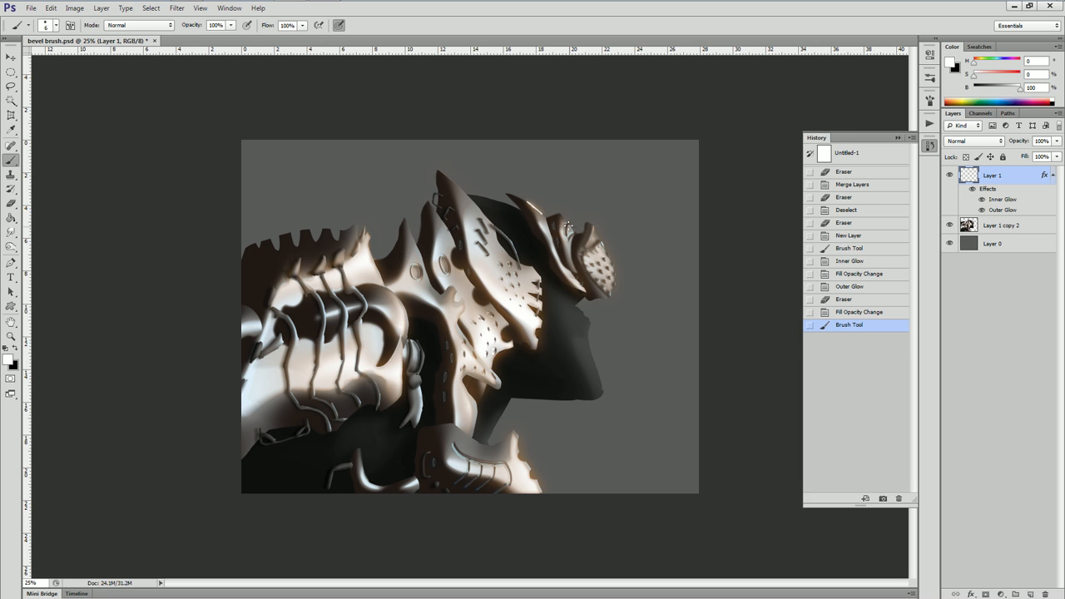
click(565, 219)
click(568, 223)
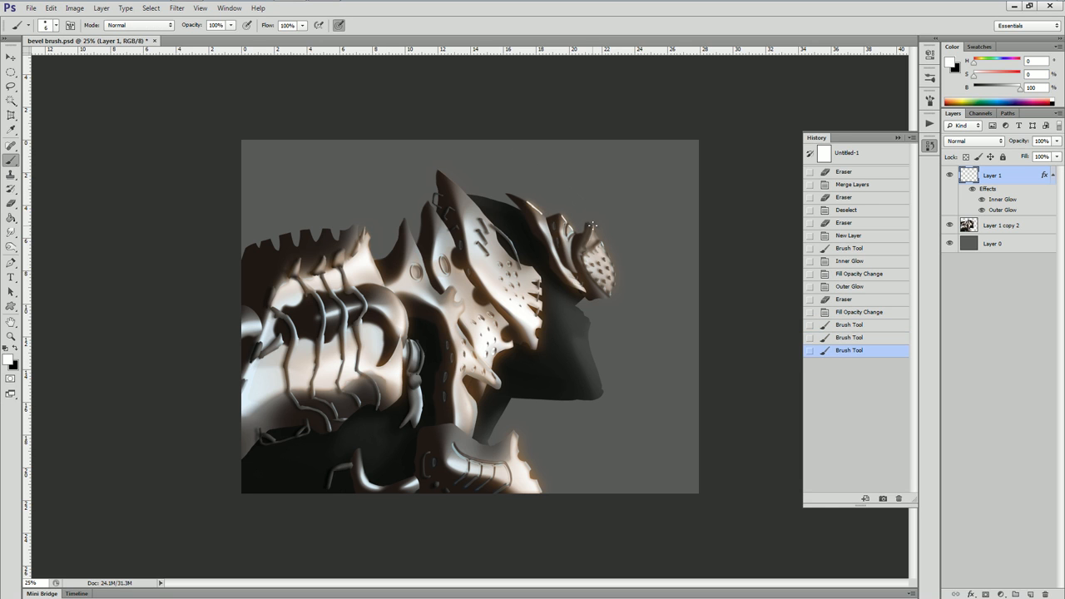
Paint small glowing highlights along the outer edge of the helmet's studded front plate.
click(590, 224)
click(598, 236)
click(601, 242)
click(607, 256)
click(610, 255)
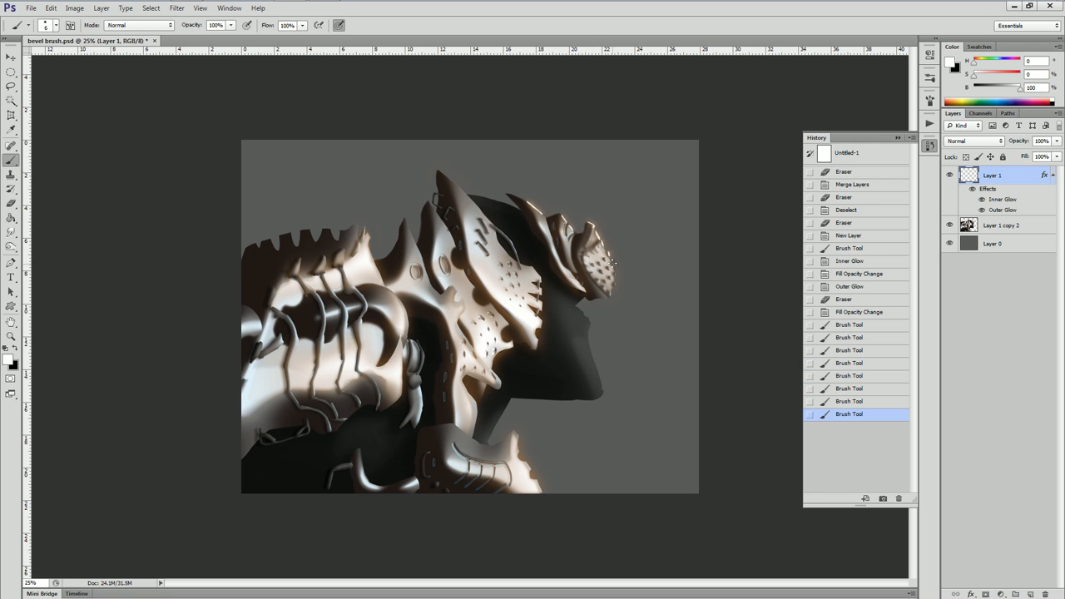
click(614, 272)
click(616, 278)
click(616, 283)
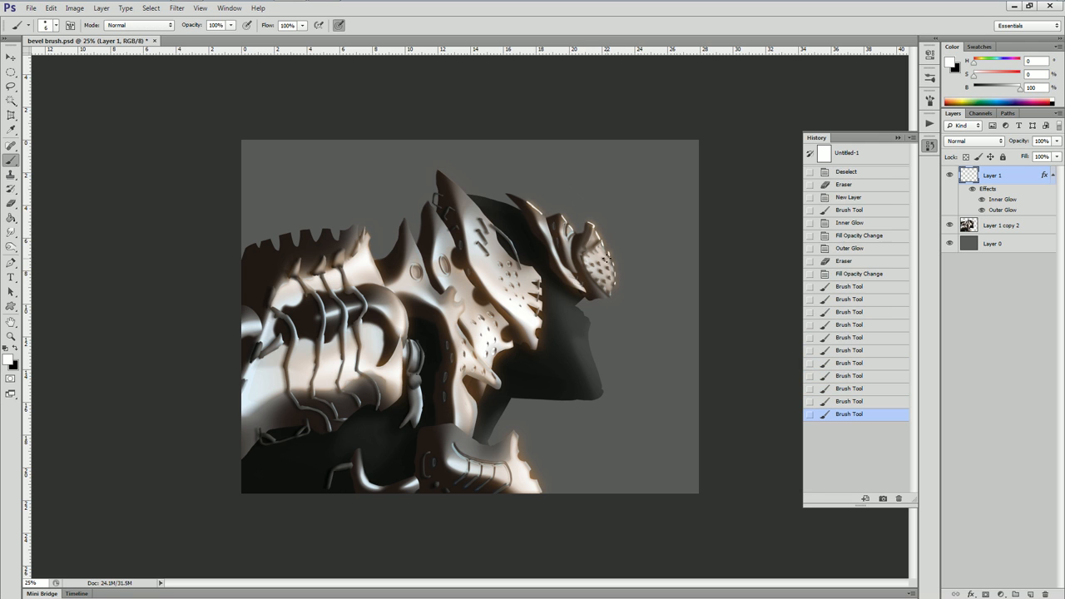
Dot glowing highlights on the studs and lower tip of the helmet's front plate.
click(610, 267)
click(611, 276)
click(610, 278)
click(597, 261)
click(601, 274)
click(599, 277)
click(597, 279)
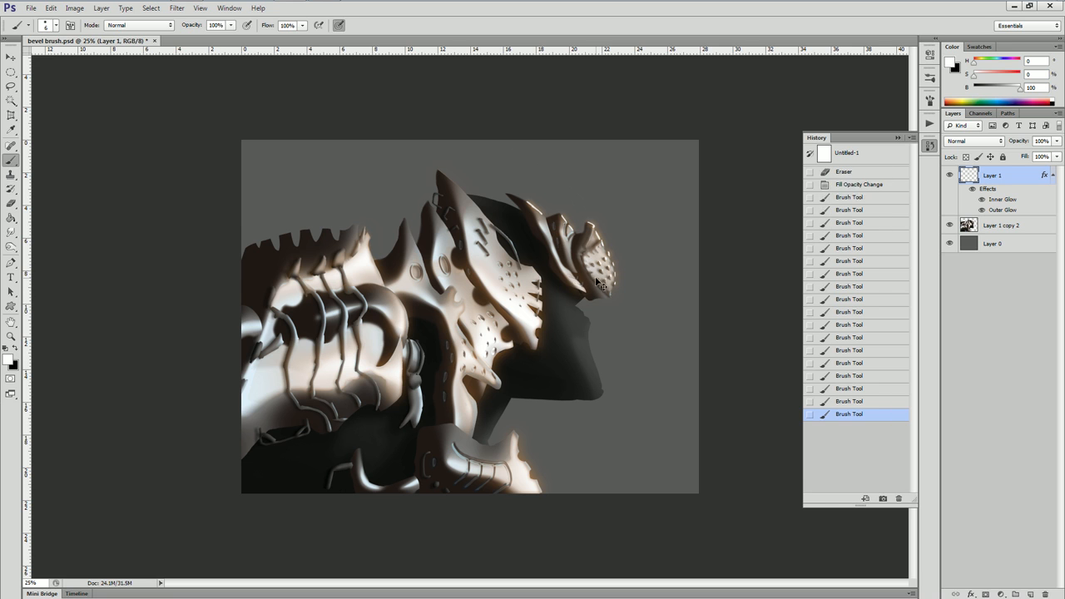
click(608, 292)
click(609, 294)
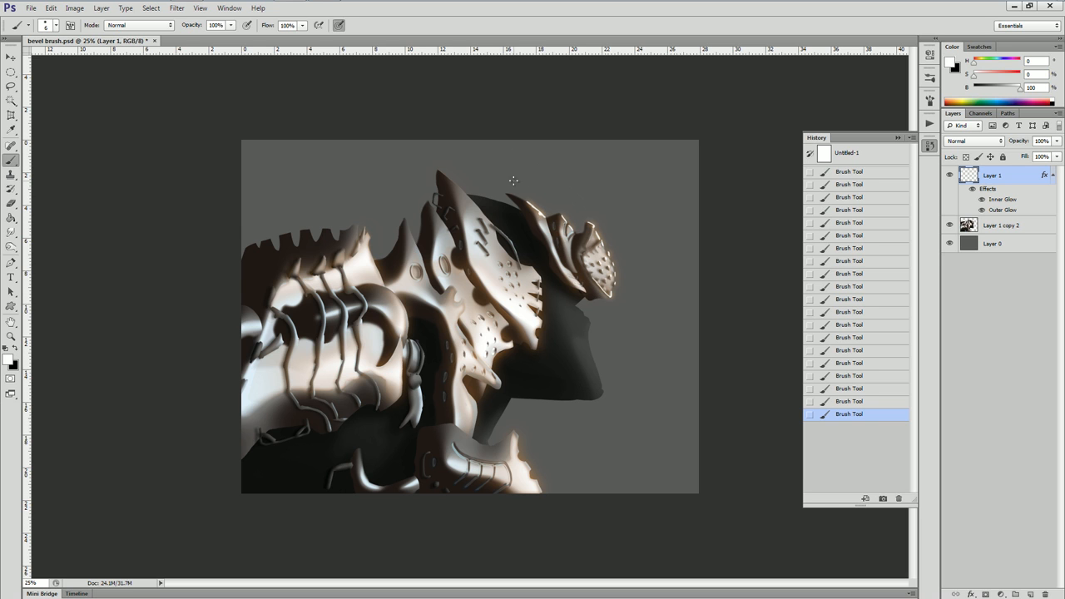
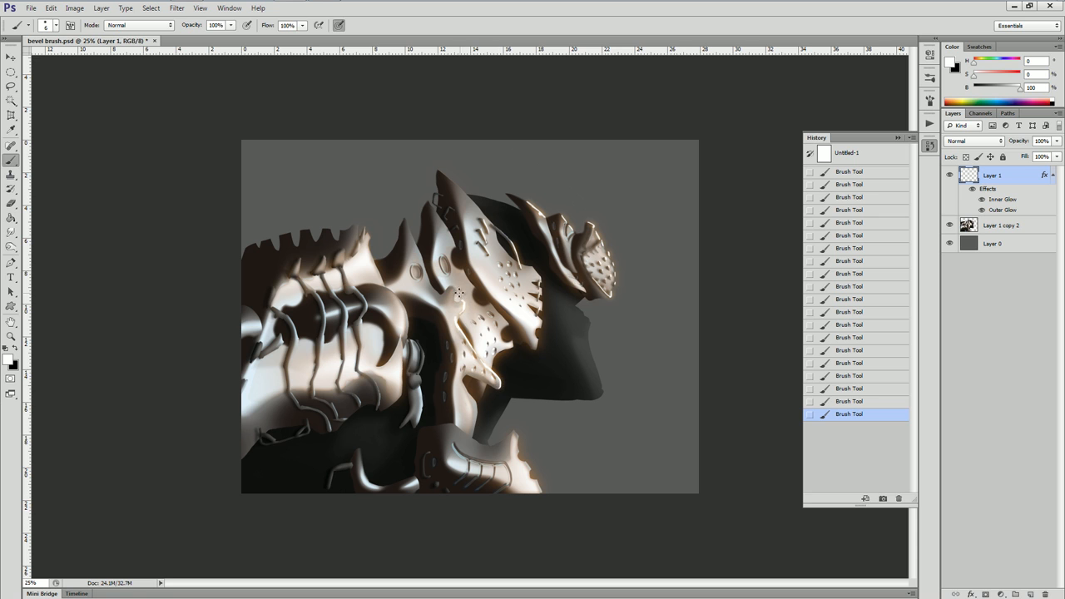
Erase excess highlights at the upper corner of the helmet's lower side plate and along the front crest tip.
key(e)
click(454, 301)
click(462, 305)
click(450, 299)
click(524, 201)
click(523, 201)
click(525, 202)
click(527, 203)
click(529, 203)
click(530, 205)
click(532, 206)
click(534, 206)
Paint small glowing highlights along the toothed front edge and lower tip of the helmet's large side plate.
key(b)
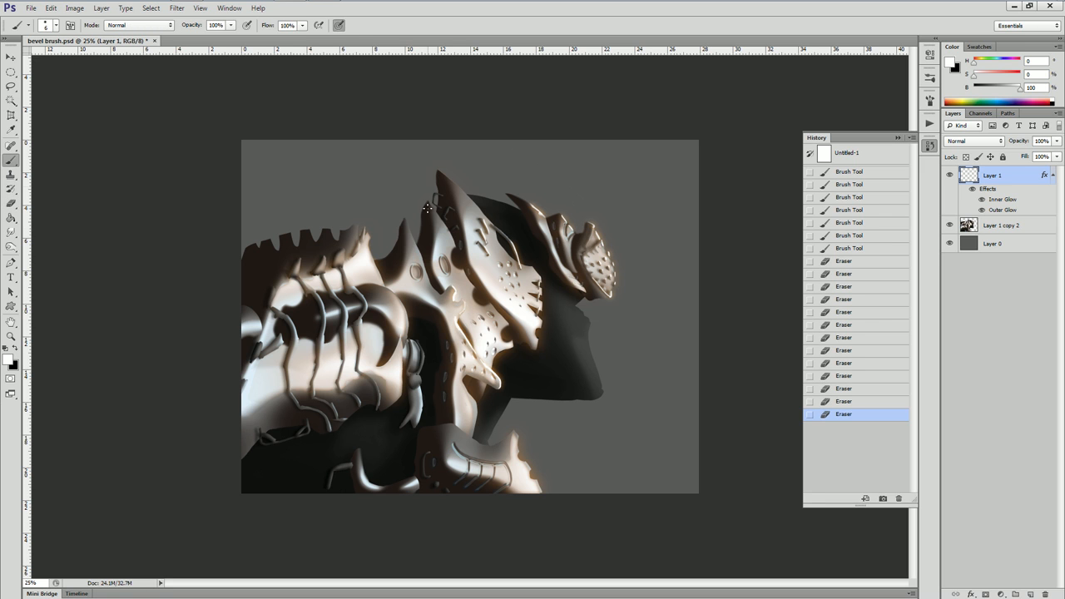
click(534, 334)
click(537, 341)
click(539, 342)
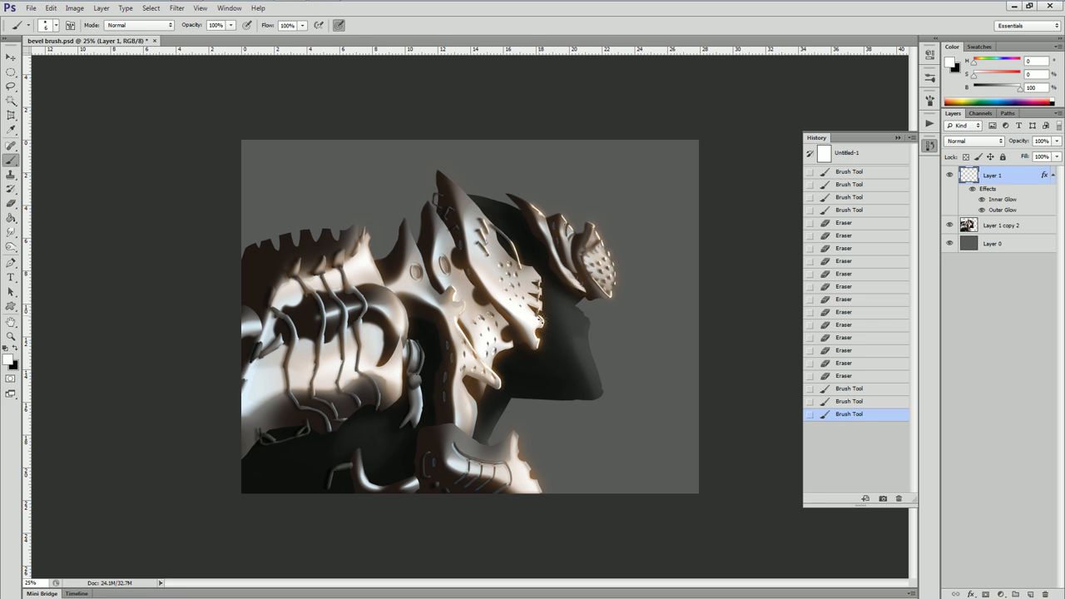
click(541, 323)
Paint glowing highlights along the front edge and ridges of the collar armour below the chin.
click(535, 391)
drag(516, 433, 518, 450)
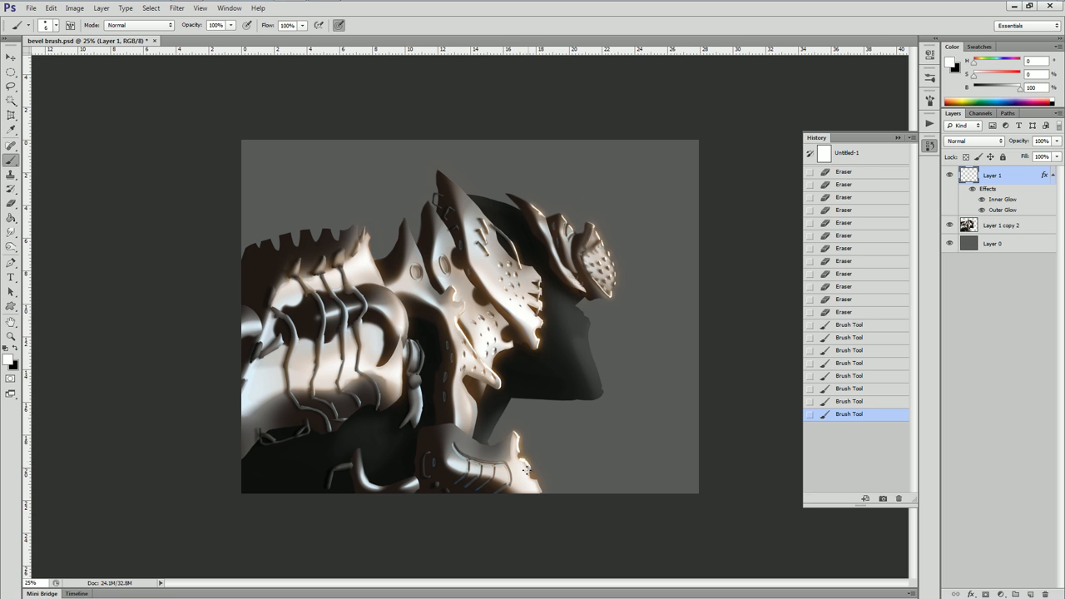
click(533, 481)
drag(478, 466, 505, 477)
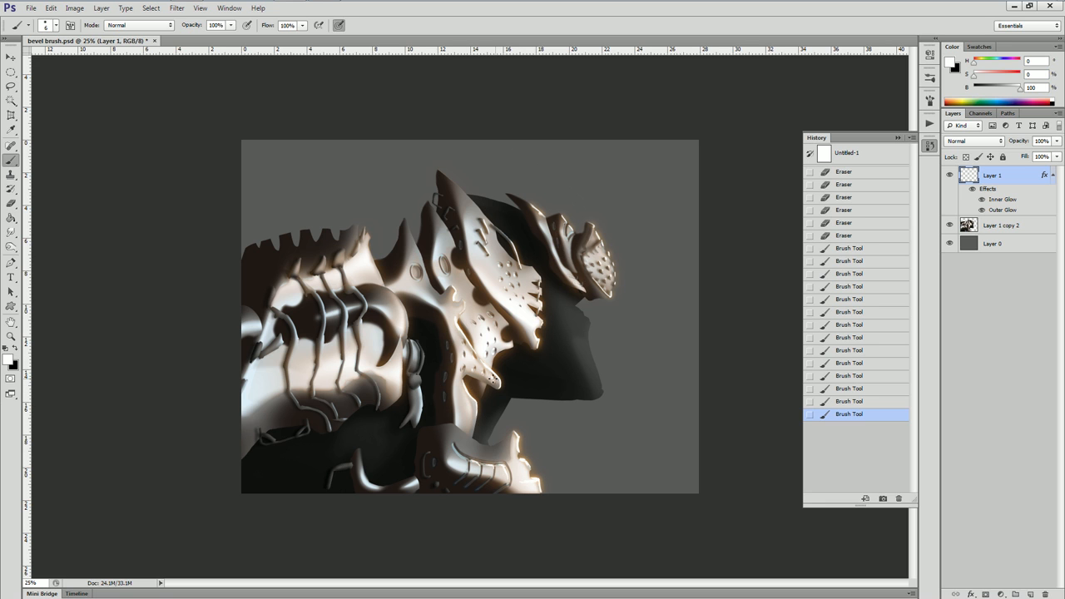
Paint thin glowing highlights along the edge and vertical ribs of the shoulder armour.
click(399, 378)
click(389, 376)
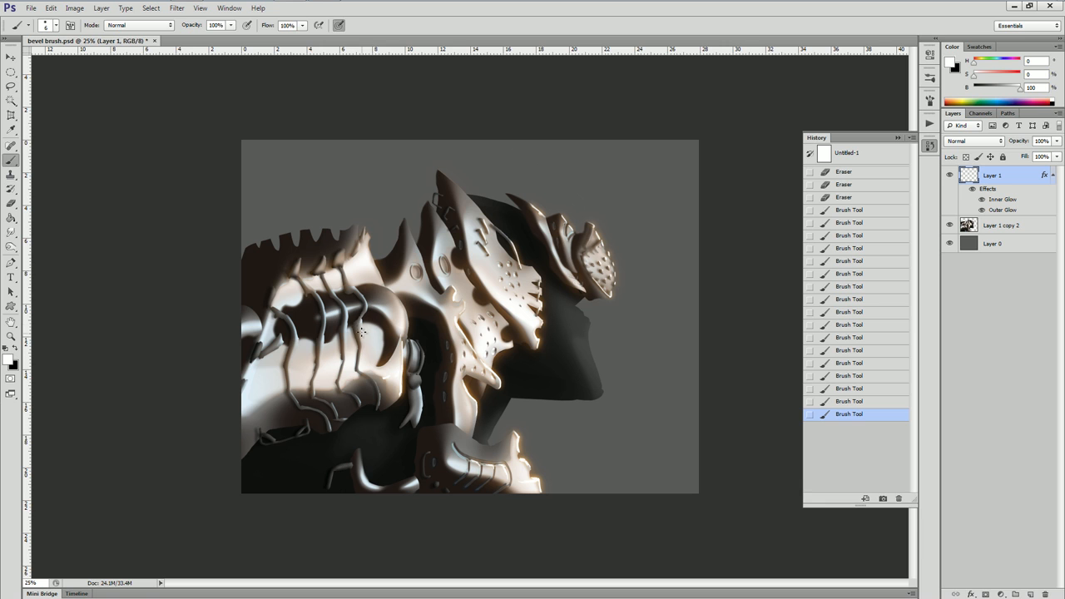
drag(344, 327, 344, 366)
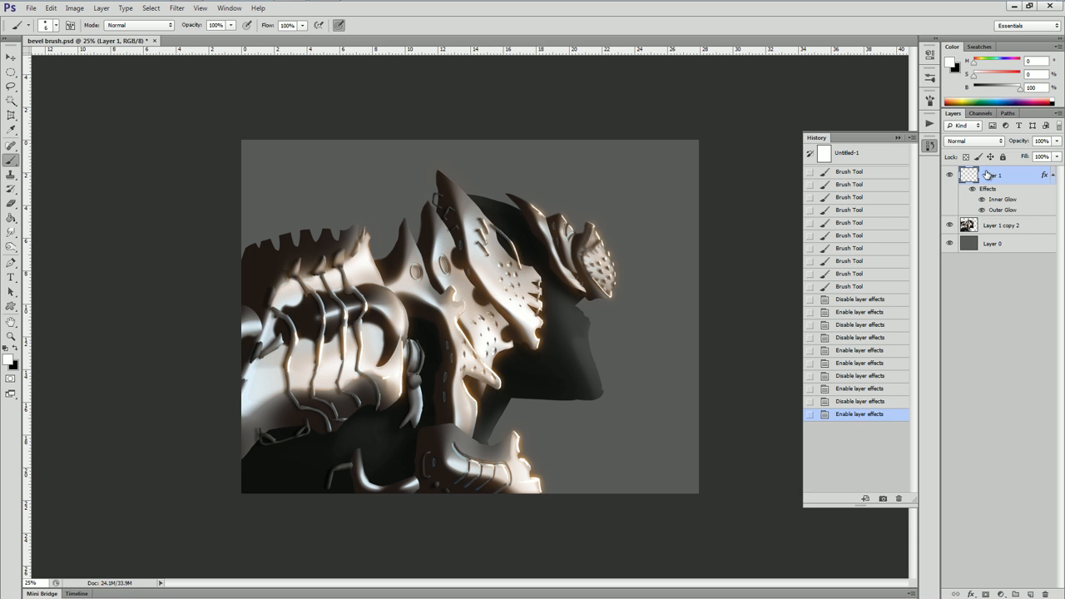
Merge the highlight layer down into Layer 1 copy 2 and paint a short white test stroke on a new layer.
key(ctrl+e)
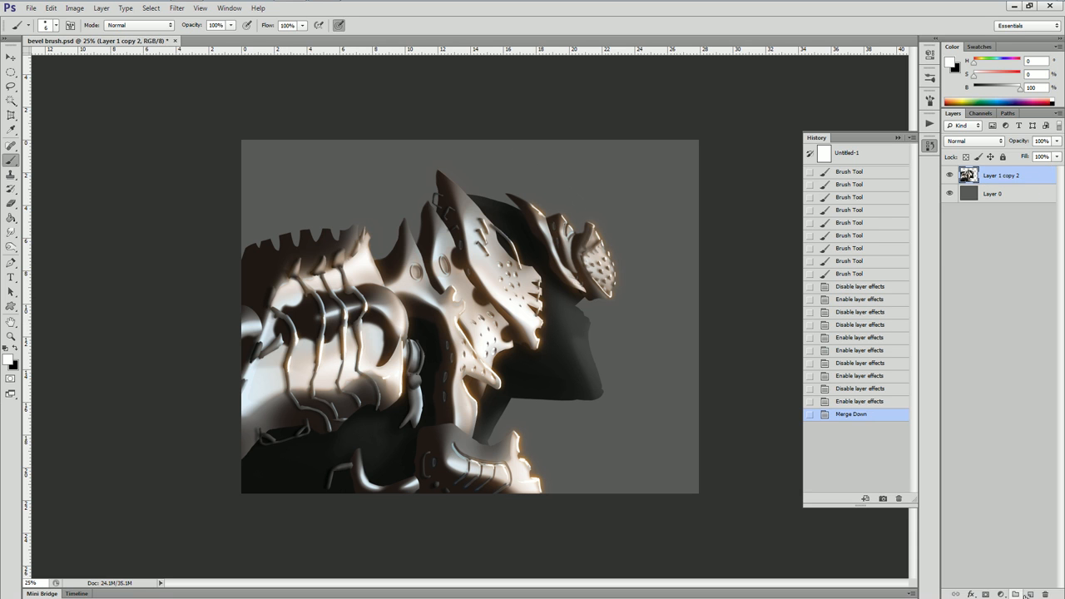
click(1028, 593)
mouse_move(650, 175)
mouse_down()
mouse_move(650, 216)
mouse_move(647, 203)
mouse_up()
Add a light blue (#8dcce6) Inner Glow with a size of 144 px to the test stroke's layer.
double_click(970, 176)
click(723, 215)
click(851, 187)
click(918, 243)
click(818, 186)
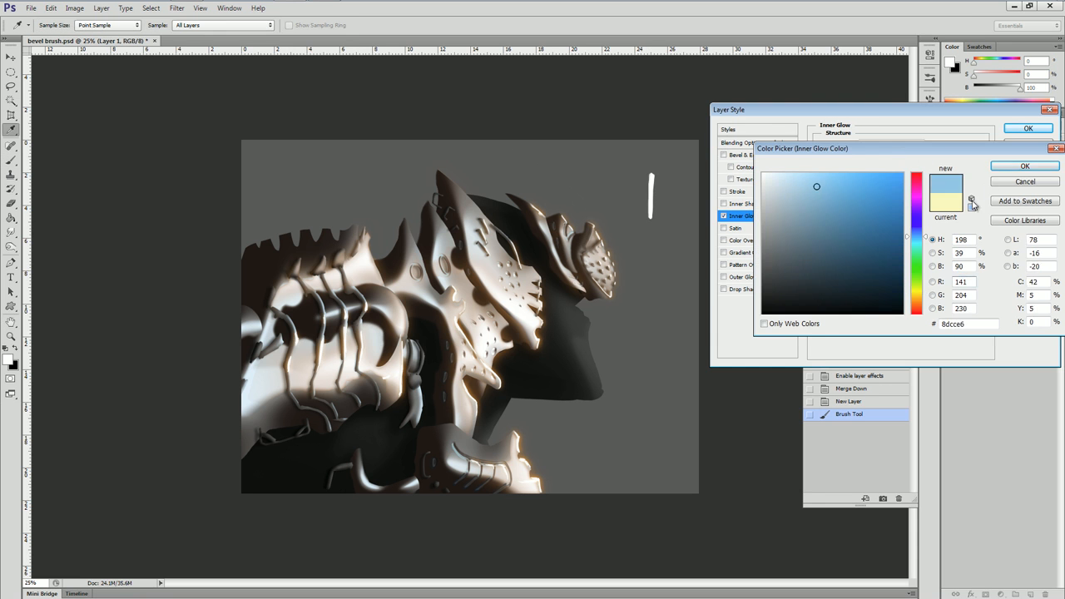
click(999, 168)
drag(864, 253, 871, 253)
click(1027, 128)
Lower the layer's fill to 42% and add a violet-blue Outer Glow with a size of 68 px.
mouse_move(1025, 156)
mouse_down()
mouse_move(1025, 173)
mouse_move(977, 150)
mouse_move(986, 191)
mouse_up()
double_click(987, 191)
click(724, 277)
click(739, 278)
click(850, 188)
click(918, 223)
click(854, 185)
click(1025, 166)
drag(888, 246, 876, 247)
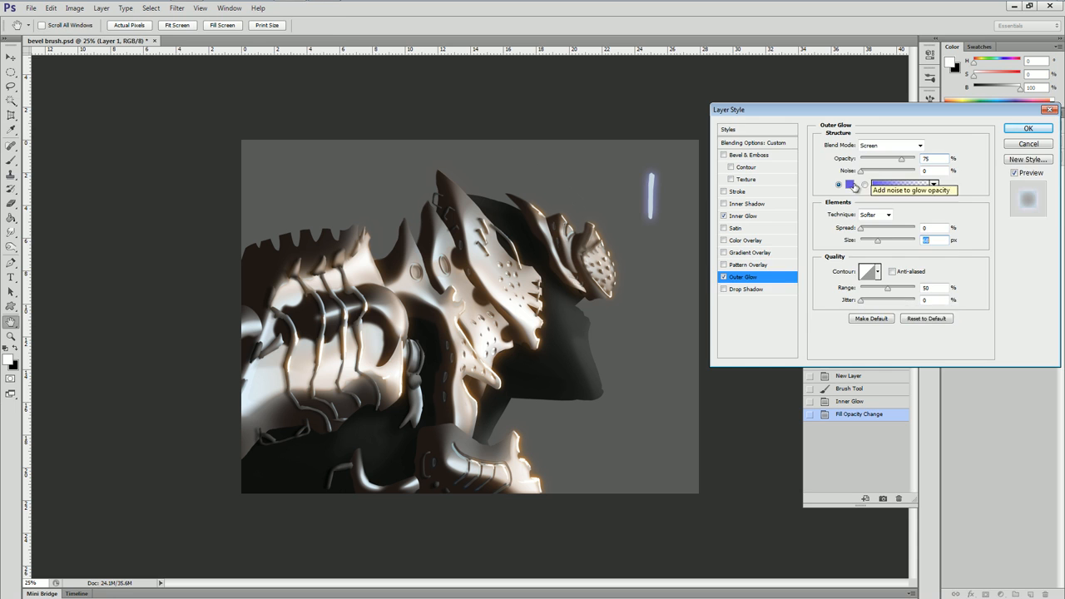
Set the Outer Glow colour to blue #5cbaf0 and its range to 80%.
click(850, 184)
drag(913, 235, 914, 232)
click(808, 181)
click(856, 179)
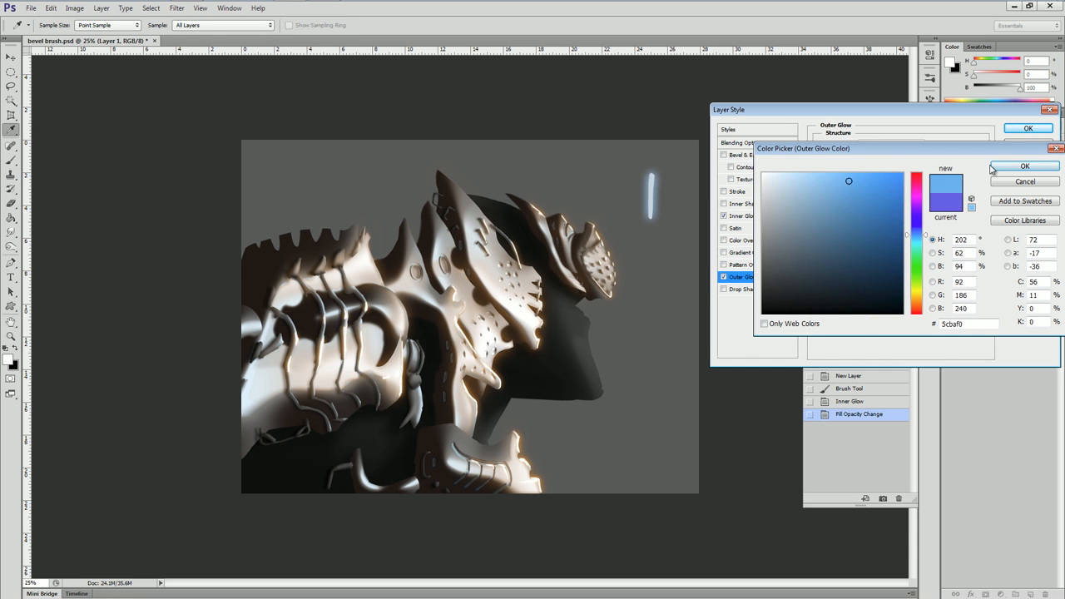
click(991, 165)
drag(887, 289, 897, 289)
Change the Inner Glow colour to a stronger blue, #3db0ec.
click(743, 215)
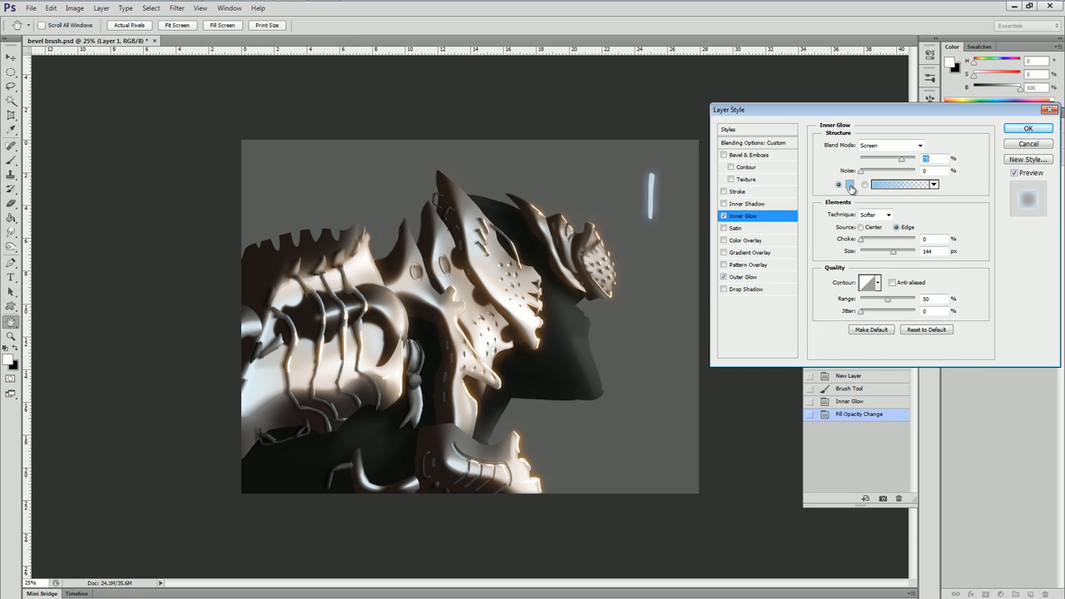
click(850, 184)
click(866, 183)
click(1008, 167)
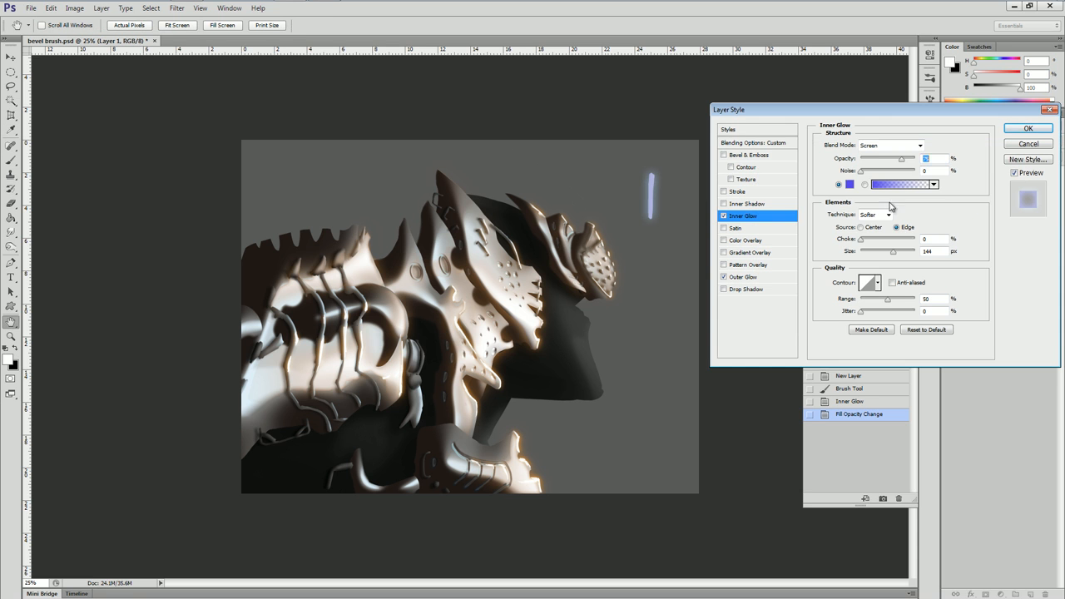
click(850, 184)
click(914, 236)
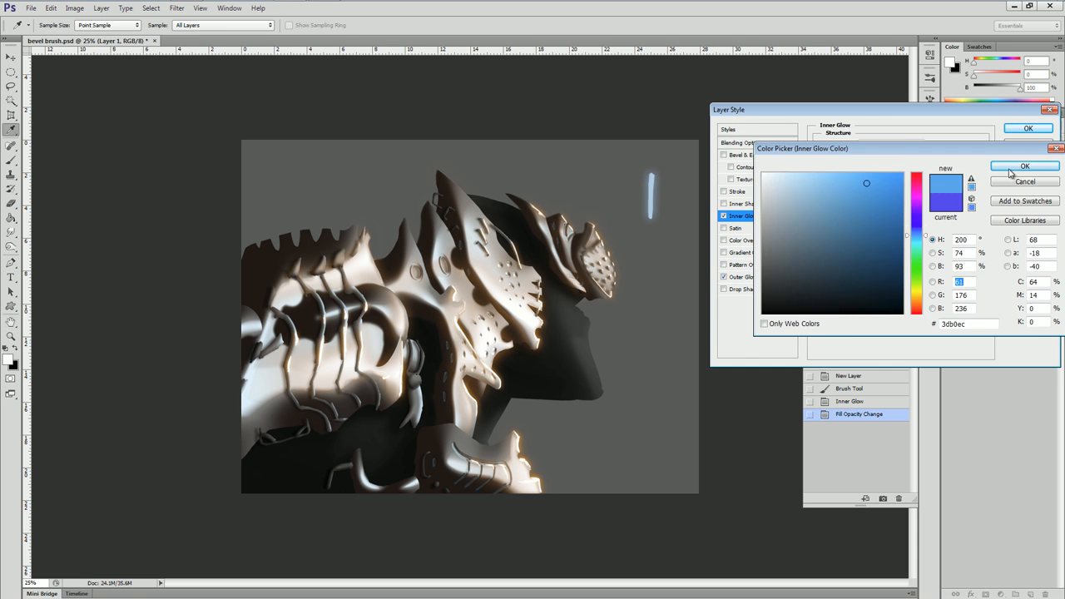
click(1008, 167)
Set the Outer Glow to a periwinkle blue with a 40 px size and 100% range, and apply the layer style.
click(743, 277)
click(850, 185)
click(918, 233)
click(1008, 167)
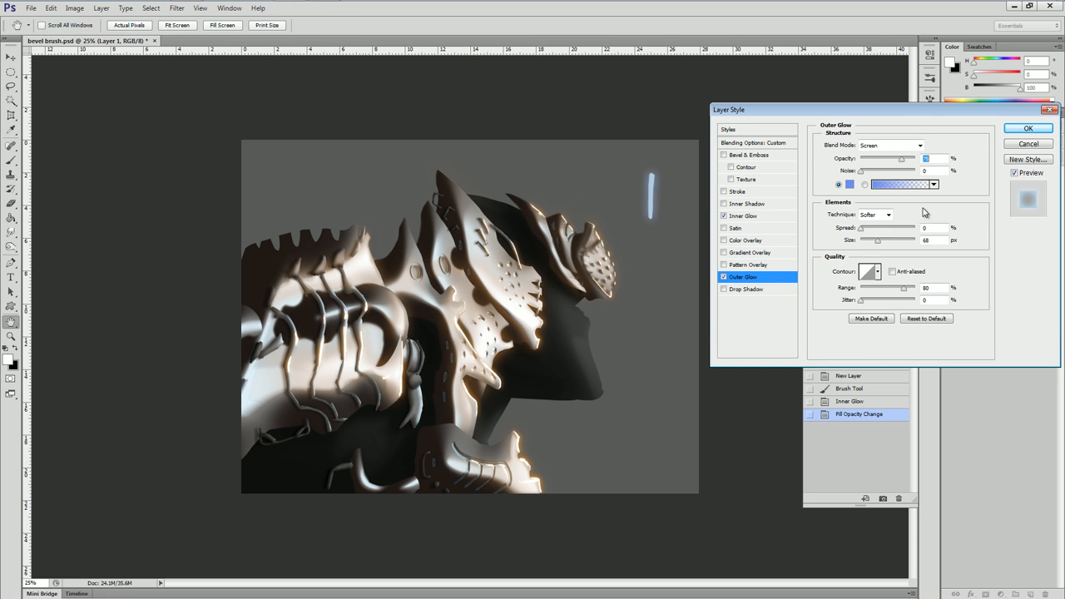
drag(877, 241, 886, 246)
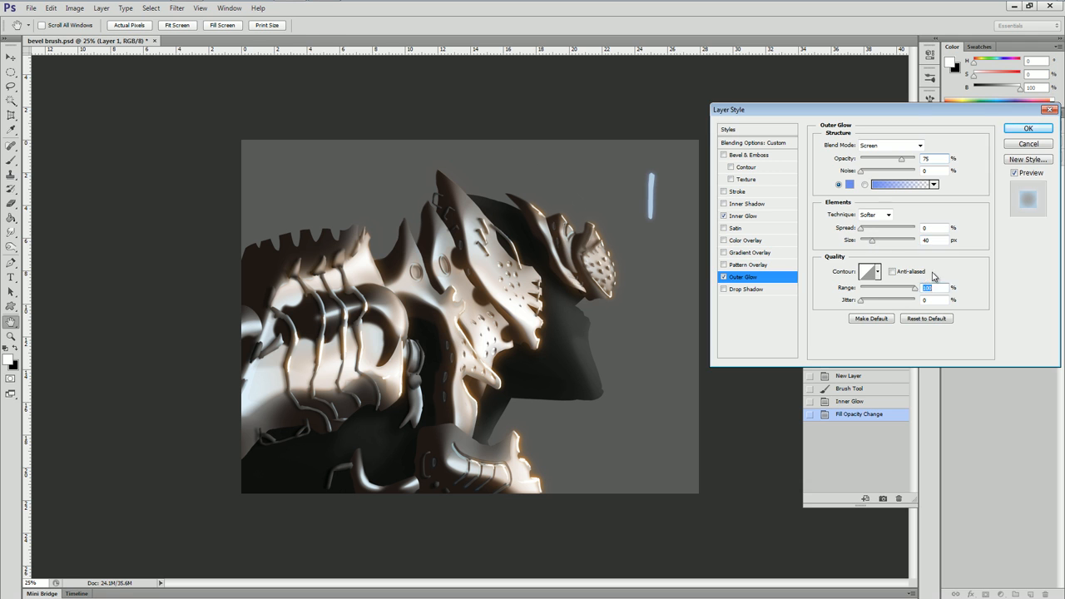
click(1028, 128)
Erase the test stroke and select the character's silhouette by inverting a Magic Wand selection of the background on Layer 1 copy 2.
drag(645, 223, 650, 206)
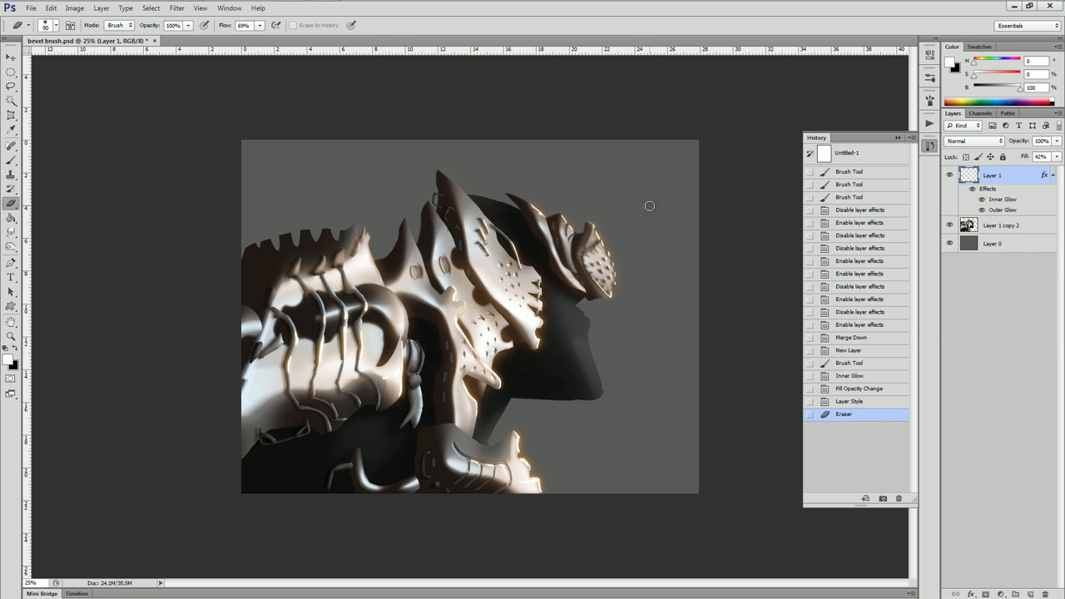
key(w)
click(662, 192)
key(ctrl+shift+i)
Paint blue glow on Layer 1 with an enlarged brush over the serrated back plate and the curved spike behind the helmet.
key(b)
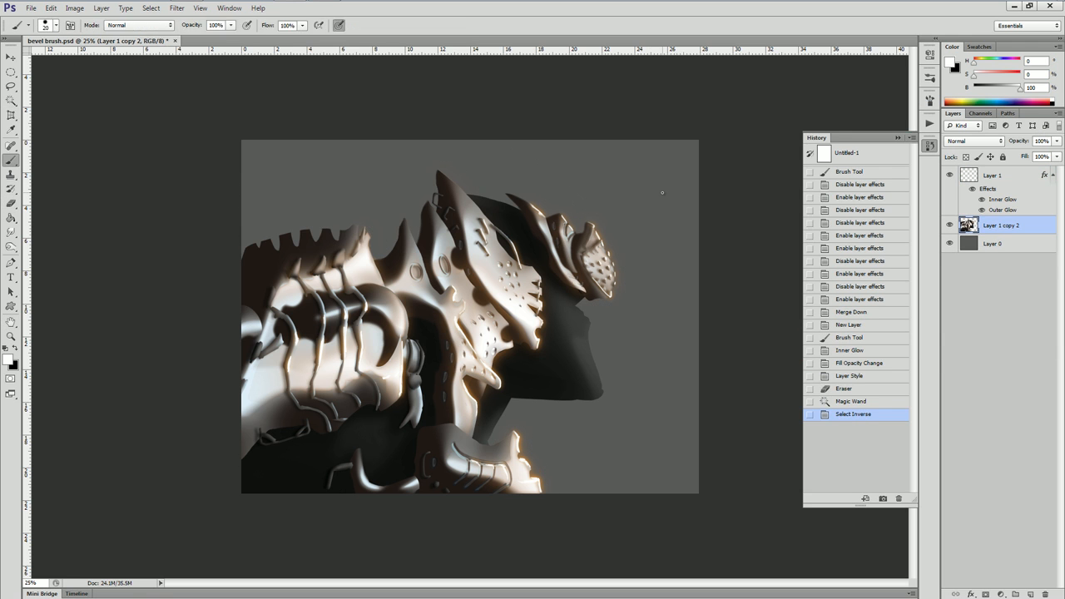
key(bracketright)
key(bracketright)
key(bracketright)
key(bracketright)
key(bracketright)
key(bracketright)
key(bracketright)
key(bracketright)
key(bracketright)
key(bracketright)
key(bracketright)
key(bracketright)
mouse_move(248, 268)
mouse_down()
mouse_move(353, 235)
mouse_move(248, 298)
mouse_move(249, 313)
mouse_up()
key(ctrl+z)
drag(337, 258, 349, 241)
drag(398, 229, 391, 274)
mouse_move(426, 206)
mouse_down()
mouse_move(426, 236)
mouse_move(387, 238)
mouse_move(390, 225)
mouse_move(392, 246)
mouse_move(380, 245)
mouse_move(400, 218)
mouse_move(371, 255)
mouse_up()
key(ctrl+z)
Erase the blue glow that spills from the serrated back plate and curved spike onto the neighbouring shoulder armour.
key(e)
drag(268, 310, 249, 328)
drag(278, 285, 260, 323)
mouse_move(287, 259)
mouse_down()
mouse_move(308, 279)
mouse_move(331, 272)
mouse_move(363, 226)
mouse_move(348, 251)
mouse_up()
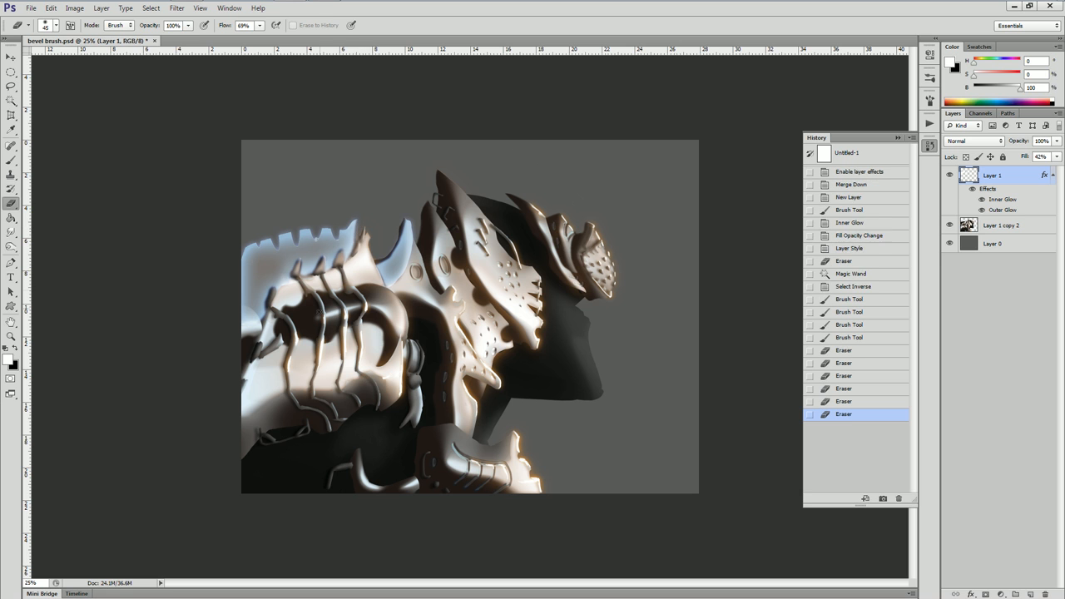
drag(408, 223, 413, 238)
Lower the eraser's opacity to 27%, enlarge it, and fade the blue glow at the lower end of the serrated back plate.
drag(188, 26, 149, 39)
key(])
key(])
key(])
key(])
key(])
key(])
key(])
key(])
key(])
key(])
key(])
key(])
key(])
key(])
key(])
key(])
key(])
key(])
mouse_move(262, 322)
mouse_down()
mouse_move(270, 333)
mouse_move(245, 358)
mouse_up()
mouse_move(246, 358)
mouse_down()
mouse_move(285, 335)
mouse_move(285, 306)
mouse_up()
drag(285, 306, 277, 333)
Fade the blue glow across the serrated back plate and the base of the curved spike with a 300 px eraser.
key([)
key([)
key([)
key([)
key([)
key([)
mouse_move(330, 267)
mouse_down()
mouse_move(295, 278)
mouse_move(258, 264)
mouse_up()
mouse_move(407, 274)
mouse_down()
mouse_move(422, 240)
mouse_move(388, 276)
mouse_move(415, 214)
mouse_move(356, 243)
mouse_up()
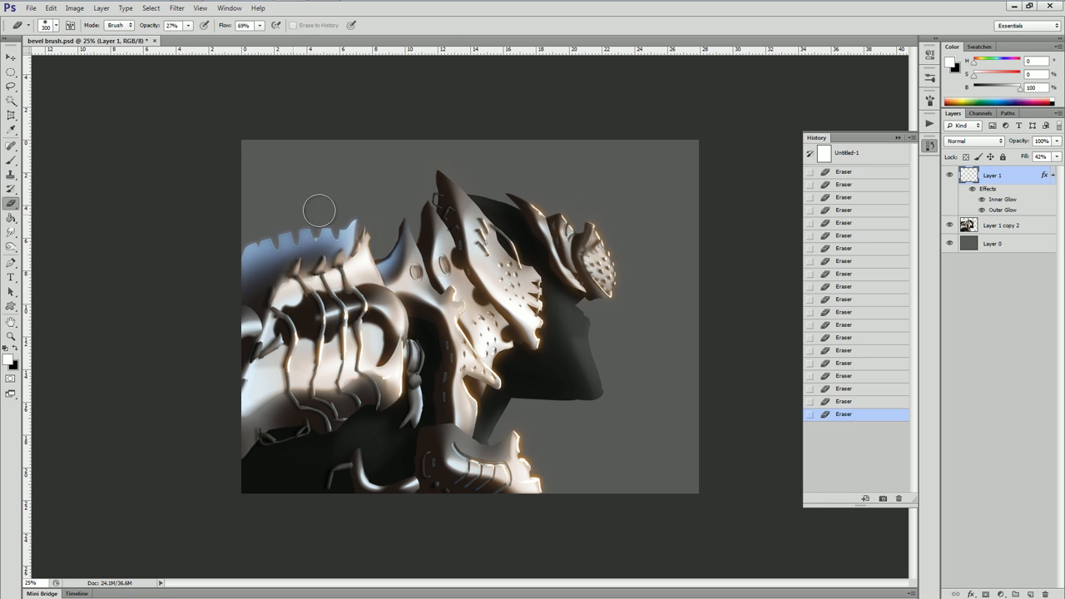
drag(261, 222, 233, 288)
Paint blue glow over the narrow horned plate behind the helmet's crest and soften it with the eraser.
key(b)
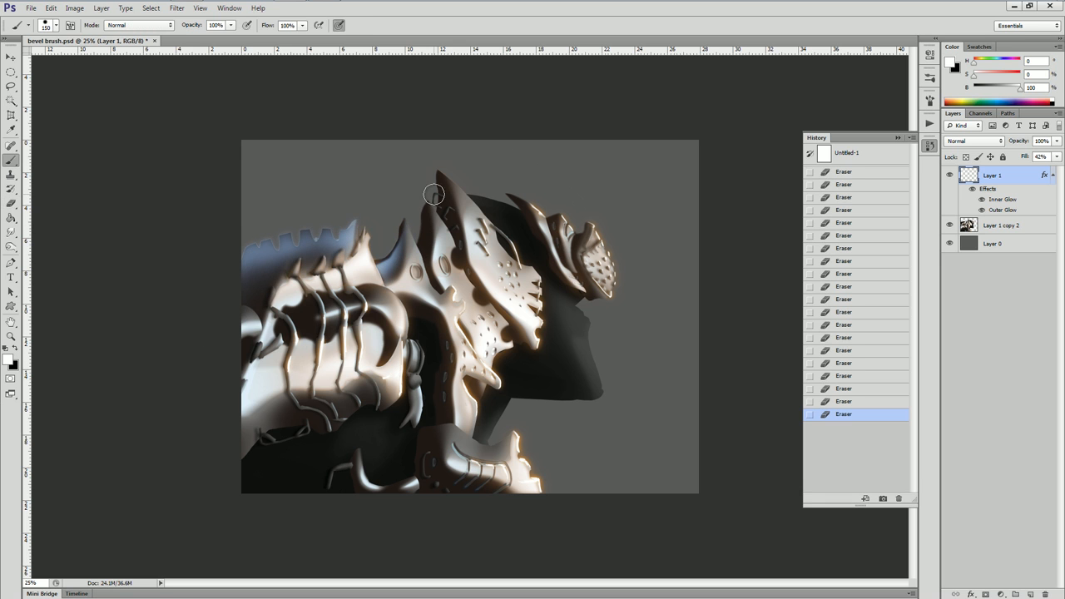
drag(423, 223, 424, 237)
mouse_move(420, 200)
mouse_down()
mouse_move(441, 295)
mouse_move(435, 288)
mouse_up()
key(e)
mouse_move(435, 216)
mouse_down()
mouse_move(436, 275)
mouse_move(440, 238)
mouse_up()
mouse_move(441, 238)
mouse_down()
mouse_move(438, 215)
mouse_move(436, 279)
mouse_up()
Set the eraser to 100% opacity and size 90, and trim the blue glow on the narrow horned plate and serrated back edge.
drag(188, 25, 250, 51)
key(bracketleft)
key(bracketleft)
key(bracketleft)
key(bracketleft)
key(bracketleft)
key(bracketleft)
key(bracketleft)
mouse_move(423, 203)
mouse_down()
mouse_move(417, 243)
mouse_move(439, 276)
mouse_up()
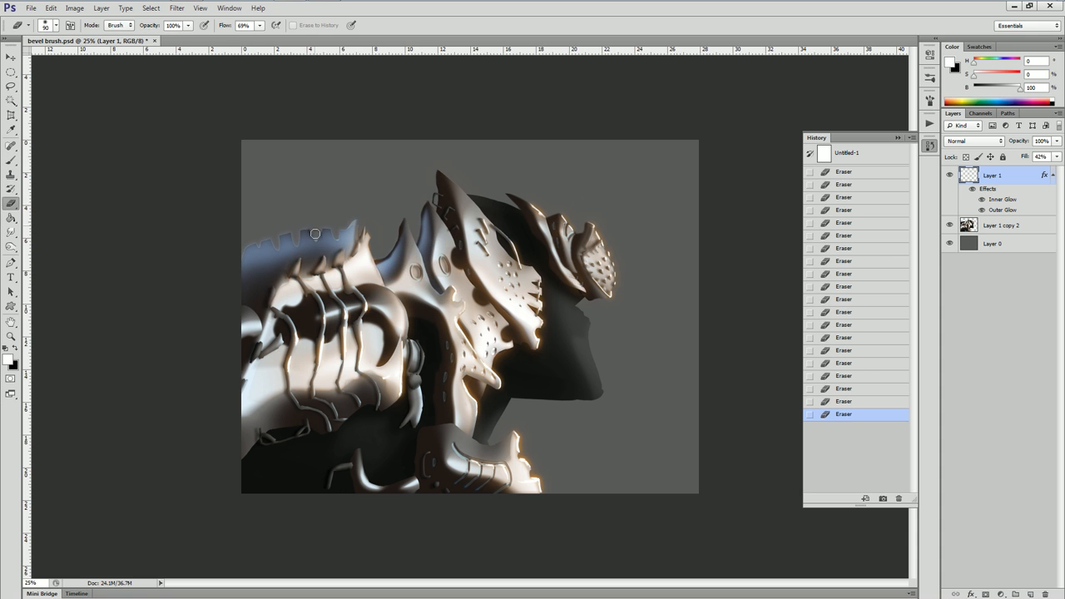
mouse_move(338, 229)
mouse_down()
mouse_move(273, 229)
mouse_move(239, 257)
mouse_move(286, 234)
mouse_move(330, 243)
mouse_up()
Paint blue glow down the helmet's large side plate and erase the excess along its rear edge.
key(b)
mouse_move(435, 171)
mouse_down()
mouse_move(460, 260)
mouse_move(463, 239)
mouse_move(489, 300)
mouse_move(528, 338)
mouse_up()
key(e)
mouse_move(436, 187)
mouse_down()
mouse_move(437, 171)
mouse_move(449, 180)
mouse_up()
drag(449, 241, 459, 273)
drag(462, 277, 508, 345)
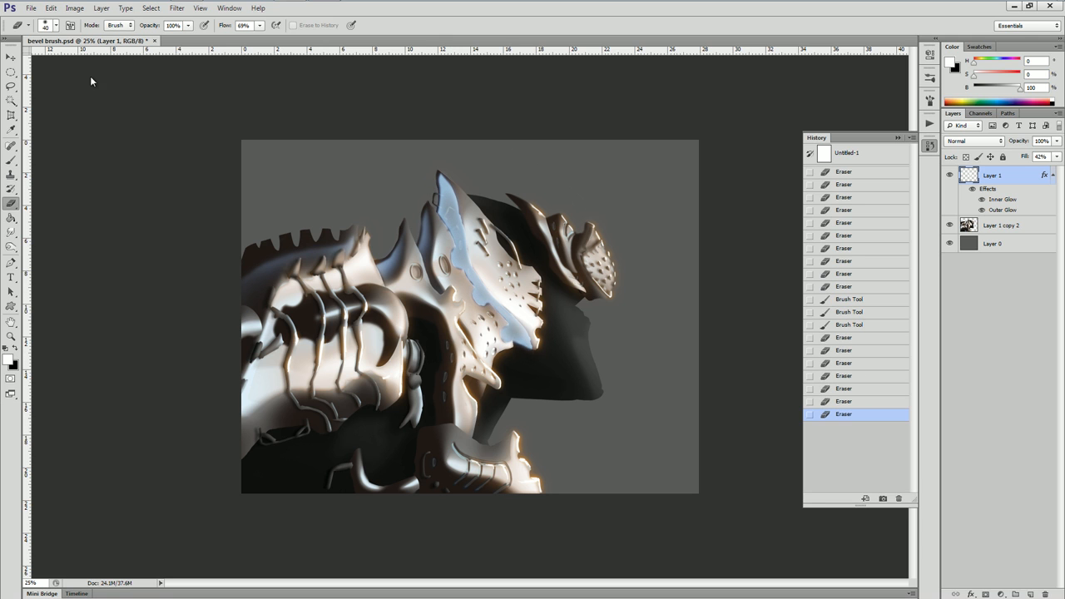
Erase the blue glow from the lower, spiked part of the helmet's large side plate with an 80 px eraser.
key(])
key(])
key(])
key(])
key(])
key(])
key(])
key(])
key(])
key(])
key(])
key(])
key(])
key(])
mouse_move(514, 260)
mouse_down()
mouse_move(480, 261)
mouse_move(470, 171)
mouse_move(451, 172)
mouse_move(480, 218)
mouse_move(496, 303)
mouse_move(523, 317)
mouse_move(468, 401)
mouse_move(509, 317)
mouse_move(527, 362)
mouse_move(496, 353)
mouse_up()
Paint blue glow on the three horned tips of the front visor and trim their outer edges with the eraser.
key(b)
drag(508, 195, 536, 237)
mouse_move(550, 212)
mouse_down()
mouse_move(556, 237)
mouse_move(587, 237)
mouse_move(585, 248)
mouse_up()
key(e)
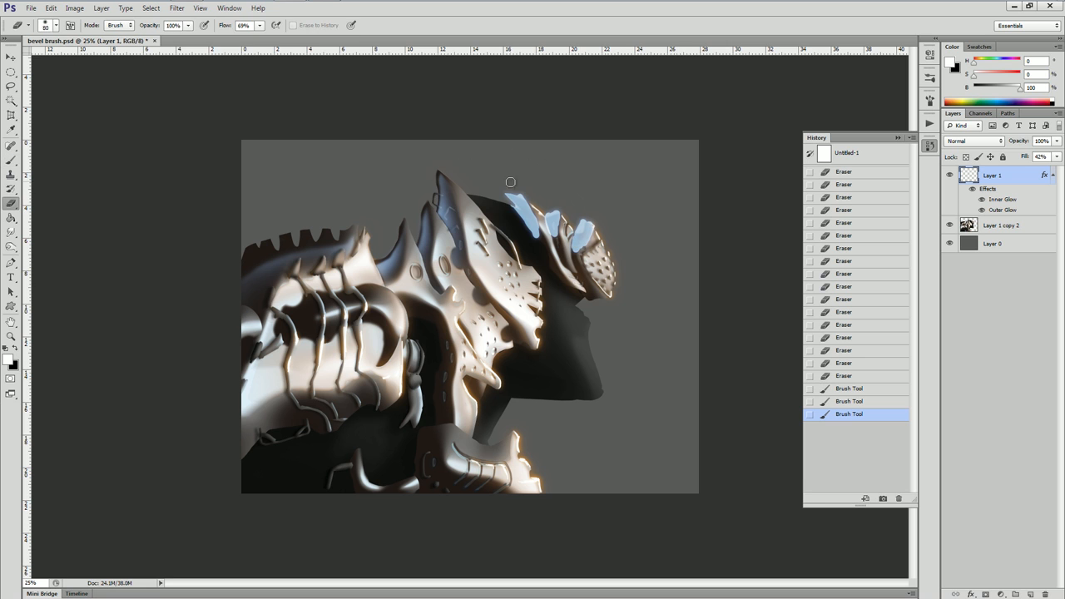
mouse_move(505, 190)
mouse_down()
mouse_move(533, 233)
mouse_move(519, 214)
mouse_up()
mouse_move(587, 219)
mouse_down()
mouse_move(574, 235)
mouse_move(542, 218)
mouse_up()
drag(527, 208, 508, 194)
Lower the eraser opacity to 34% and soften the blue glow on the visor's horned tips, reducing the eraser to 200 px.
drag(188, 25, 151, 43)
key(bracketright)
key(bracketright)
key(bracketright)
key(bracketright)
key(bracketright)
key(bracketright)
key(bracketright)
key(bracketright)
key(bracketright)
key(bracketright)
drag(530, 230, 520, 216)
drag(525, 216, 533, 233)
mouse_move(527, 225)
mouse_down()
mouse_move(519, 235)
mouse_move(514, 215)
mouse_up()
drag(521, 226, 511, 219)
key(bracketleft)
key(bracketleft)
key(bracketleft)
key(bracketleft)
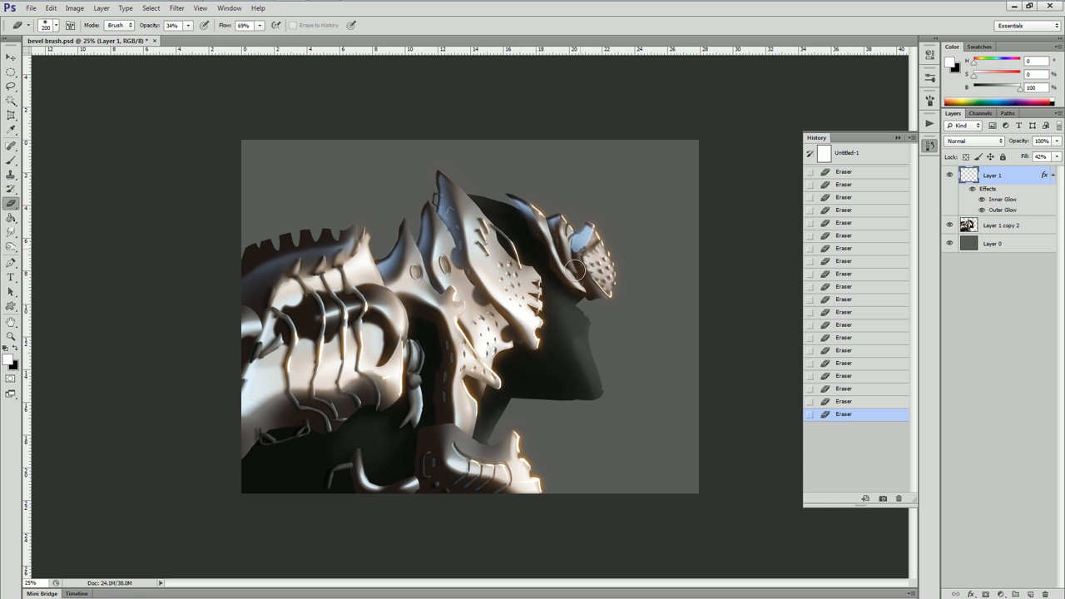
Paint blue glow across the rounded upper band of the ribbed shoulder armour and soften its surroundings with the eraser.
key(bracketright)
key(bracketright)
key(b)
mouse_move(315, 296)
mouse_down()
mouse_move(280, 331)
mouse_move(376, 290)
mouse_up()
mouse_move(352, 293)
mouse_down()
mouse_move(385, 296)
mouse_move(376, 288)
mouse_move(360, 317)
mouse_move(316, 339)
mouse_move(280, 322)
mouse_move(333, 283)
mouse_up()
key(e)
click(278, 340)
click(283, 361)
click(265, 377)
click(256, 344)
click(374, 329)
click(373, 299)
click(380, 321)
Set the eraser to 100% opacity and size 40, and clean the blue glow off the shoulder armour's raised ribs.
key(bracketleft)
key(bracketleft)
key(bracketleft)
key(bracketleft)
key(bracketleft)
key(bracketleft)
key(bracketleft)
key(bracketleft)
key(bracketleft)
key(bracketleft)
key(bracketleft)
key(bracketleft)
key(bracketleft)
drag(189, 26, 267, 55)
mouse_move(308, 292)
mouse_down()
mouse_move(323, 311)
mouse_move(341, 306)
mouse_up()
drag(353, 287, 361, 301)
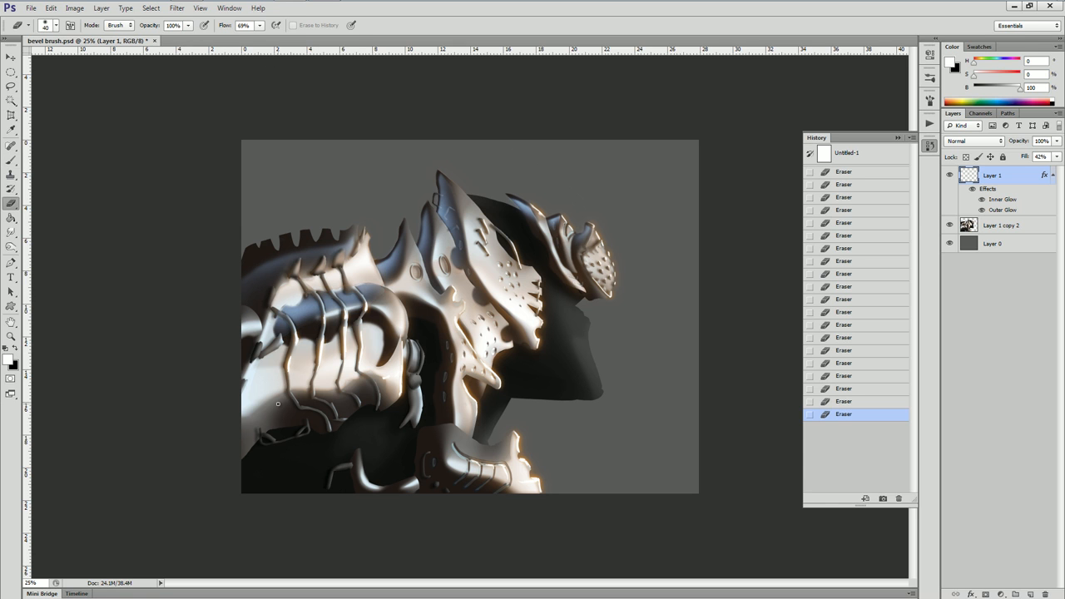
Compare the artwork with and without the blue glow layer, merge it down, and create a new layer for edge highlights.
key(b)
click(950, 176)
click(950, 175)
key(ctrl+e)
click(1026, 544)
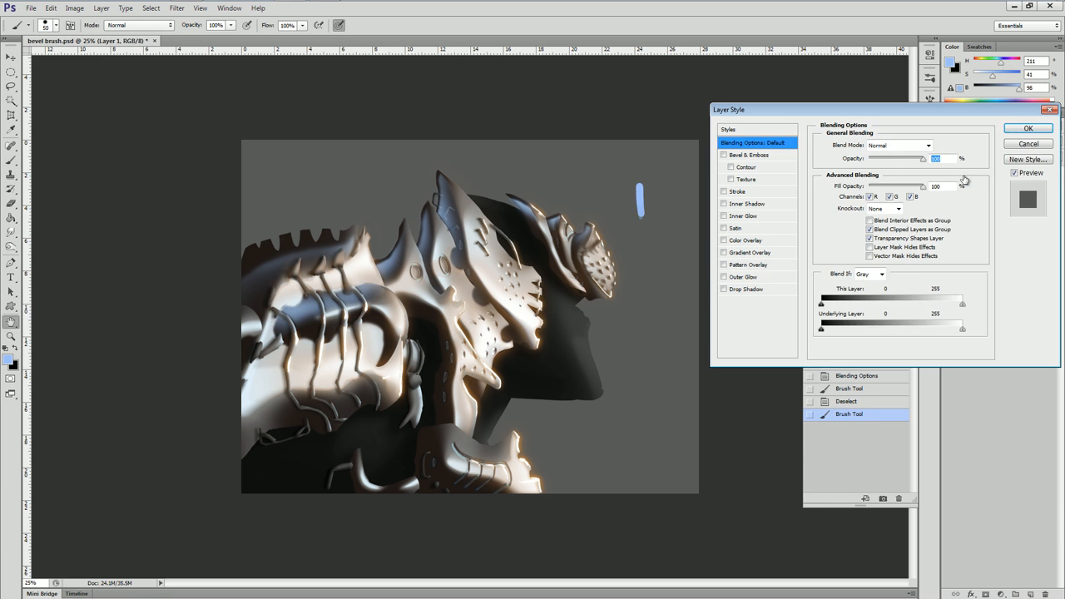
Add an enlarged Outer Glow style to the new layer and erase the blue test stroke beside the helmet.
click(743, 276)
click(872, 240)
drag(887, 288, 936, 290)
click(1020, 129)
key(e)
mouse_move(640, 183)
mouse_down()
mouse_move(642, 221)
mouse_move(644, 207)
mouse_up()
Reduce the brush to 5 px and trace thin blue edge highlights along the horned tips of the front visor.
key(b)
key([)
key([)
key([)
key([)
key([)
key([)
key([)
key([)
key([)
key([)
key([)
key([)
click(505, 193)
key(ctrl+z)
drag(520, 198, 585, 222)
click(580, 230)
Trace thin blue edge highlights along the helmet's crest and the curved spikes behind it.
key(ctrl+plus)
drag(423, 133, 421, 158)
drag(421, 158, 443, 180)
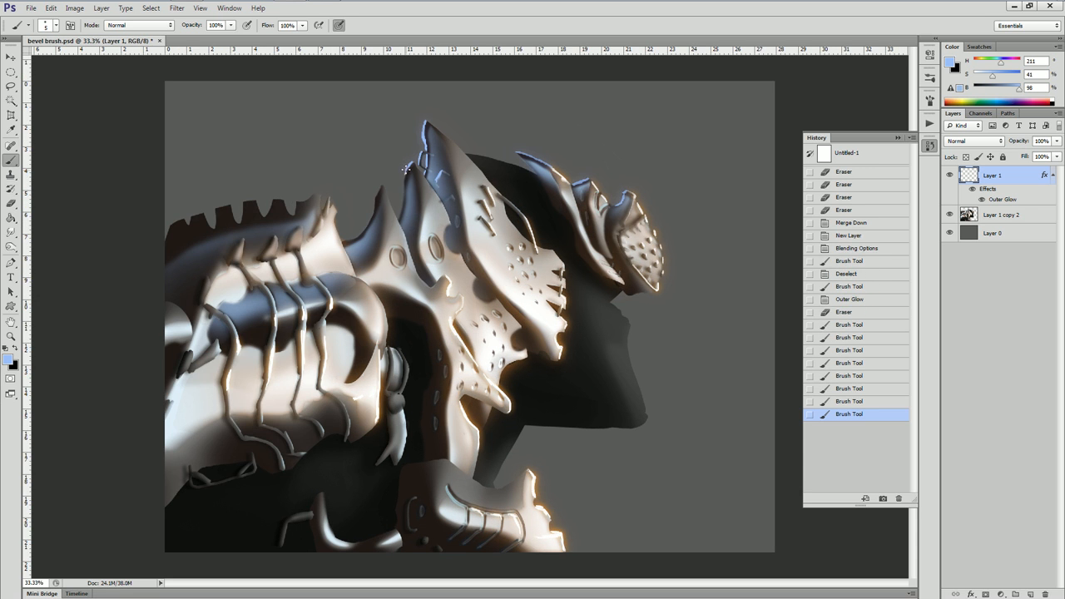
mouse_move(400, 215)
mouse_down()
mouse_move(376, 201)
mouse_move(364, 233)
mouse_move(339, 237)
mouse_up()
Trace thin blue edge highlights along the serrated back plate and the small shoulder spikes.
key(ctrl+minus)
mouse_move(324, 230)
mouse_down()
mouse_move(319, 240)
mouse_move(277, 247)
mouse_up()
drag(263, 240, 252, 250)
drag(248, 243, 293, 272)
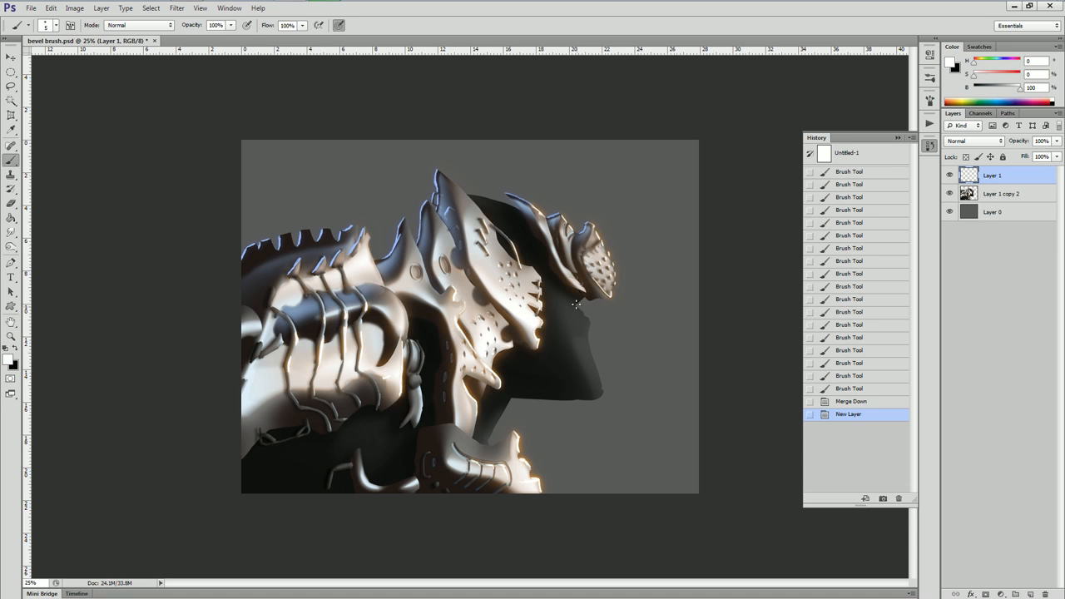
Paint thin white edge highlights on the jaw and the top of the head, and refine the chin with the eraser.
drag(573, 305, 590, 319)
mouse_move(589, 338)
mouse_down()
mouse_move(601, 391)
mouse_move(590, 347)
mouse_up()
drag(469, 195, 506, 203)
key(e)
mouse_move(602, 392)
mouse_down()
mouse_move(590, 398)
mouse_move(589, 360)
mouse_move(586, 388)
mouse_move(602, 393)
mouse_up()
key(b)
key(e)
click(598, 380)
drag(601, 392, 595, 373)
drag(596, 372, 600, 388)
Paint small teeth along the upper front edge of the dark jaw and lighten them with the Dodge tool set to midtones.
key(b)
drag(586, 312, 582, 316)
drag(575, 304, 559, 304)
key(o)
key(alt+shift+m)
drag(568, 302, 583, 320)
Shade the dark jaw on a new layer with an enlarged brush, using tones sampled from the surrounding face.
key(b)
alt+click(554, 285)
key(bracketright)
key(bracketright)
key(bracketright)
key(bracketright)
key(bracketright)
key(bracketright)
key(bracketright)
key(bracketright)
key(bracketright)
key(ctrl+shift+alt+n)
click(559, 298)
drag(568, 315, 583, 336)
alt+click(580, 346)
alt+click(588, 362)
alt+click(528, 293)
Paint fine white highlights on the teeth along the jaw with a small brush.
key(ctrl+plus)
key(ctrl+plus)
key(bracketleft)
key(bracketleft)
key(bracketleft)
key(bracketleft)
key(bracketleft)
key(bracketleft)
key(bracketleft)
key(bracketleft)
key(bracketleft)
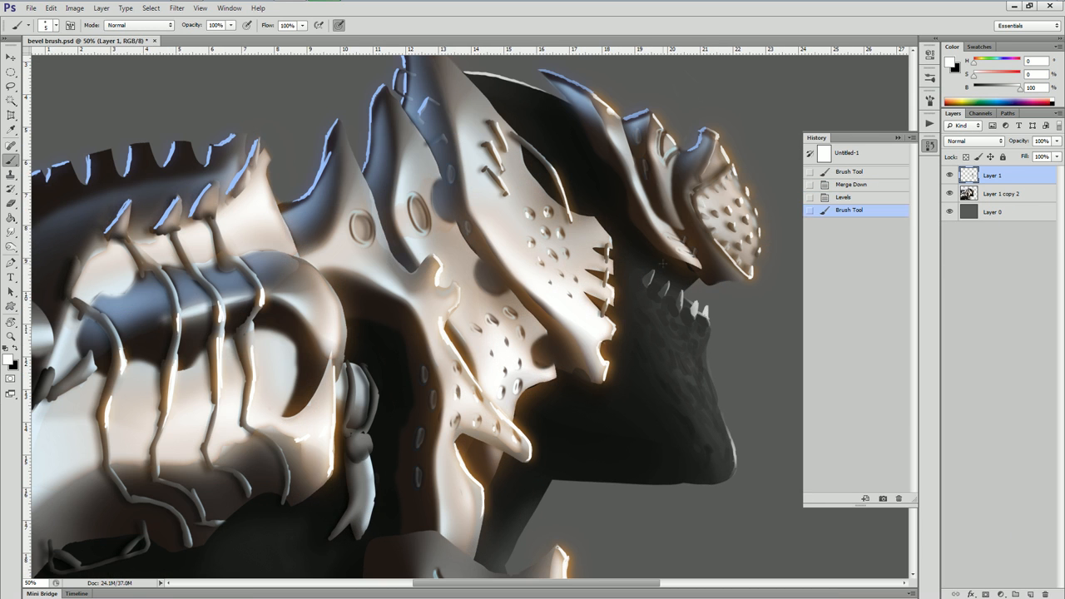
click(698, 308)
click(693, 311)
drag(651, 283, 666, 293)
click(682, 307)
key(ctrl+minus)
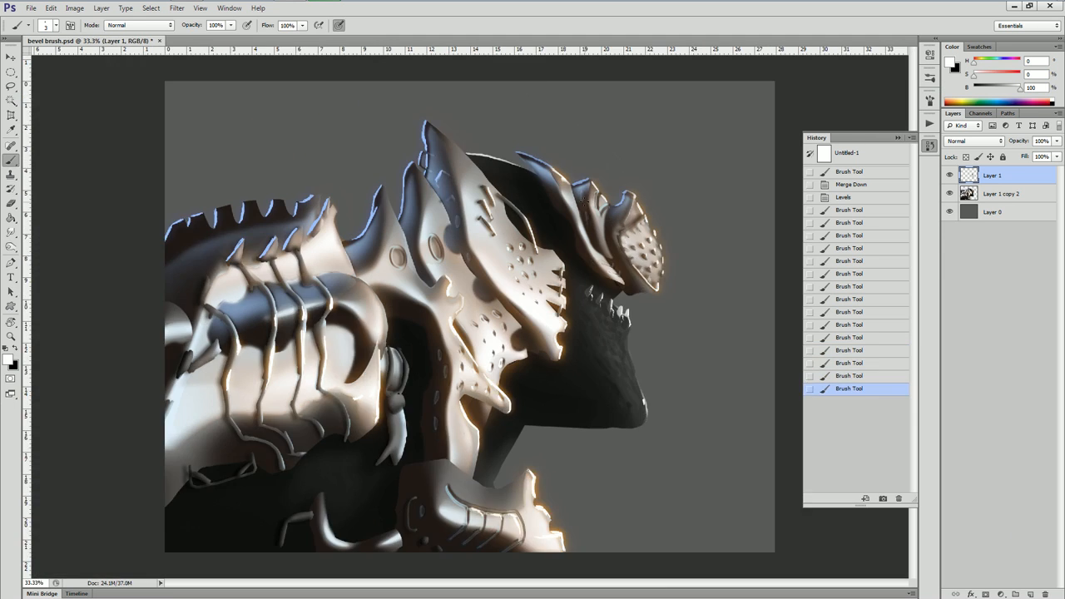
Paint small white highlights on a new layer along the front edge of the dark jaw, below the teeth.
key(o)
key(b)
key(ctrl+plus)
key(ctrl+shift+alt+n)
drag(695, 350, 640, 304)
drag(641, 309, 644, 317)
drag(646, 320, 649, 327)
drag(652, 331, 659, 342)
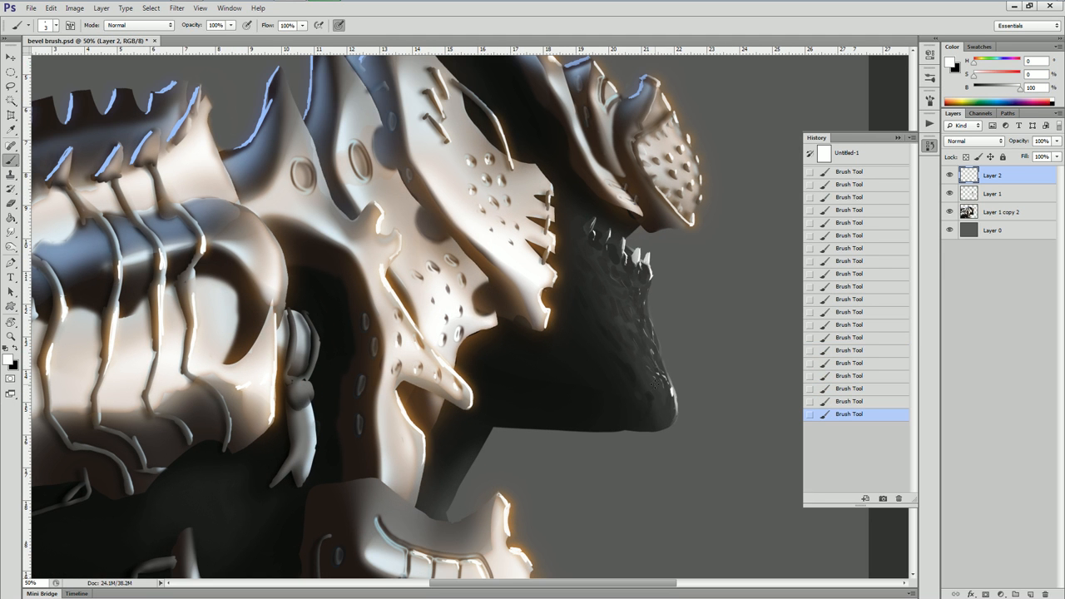
Blend the teeth and the front edge of the jaw using tones sampled along that edge.
alt+click(595, 225)
alt+click(594, 230)
alt+click(620, 250)
drag(634, 247, 642, 255)
alt+click(648, 274)
alt+click(659, 359)
alt+click(673, 392)
Add fine surface texture to the lower part of the dark jaw with tones sampled from it.
key(bracketleft)
key(bracketleft)
key(bracketleft)
key(bracketleft)
key(bracketleft)
scroll(668, 376, down, 1)
scroll(651, 401, up, 1)
alt+click(637, 376)
drag(638, 374, 642, 394)
alt+click(639, 391)
scroll(582, 424, down, 2)
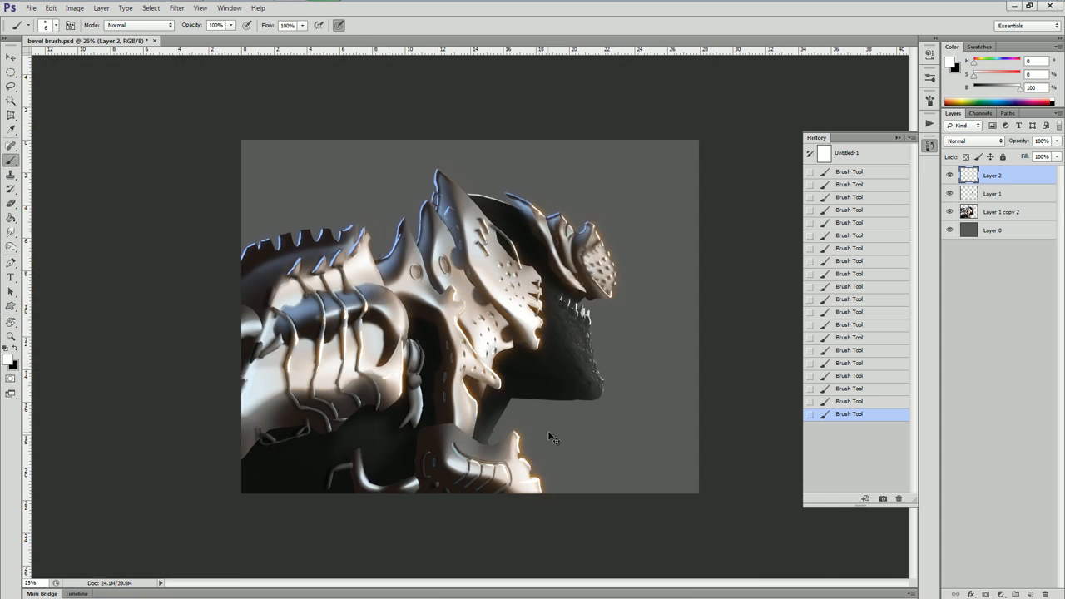
Paint the area between the visor's lower edge and the teeth with tones sampled from both.
key(bracketright)
key(bracketright)
key(bracketright)
key(bracketright)
key(bracketright)
scroll(582, 366, up, 1)
alt+click(614, 292)
click(614, 302)
alt+click(606, 301)
alt+click(593, 293)
alt+click(585, 297)
drag(586, 293, 577, 284)
alt+click(575, 304)
key(bracketleft)
alt+click(577, 285)
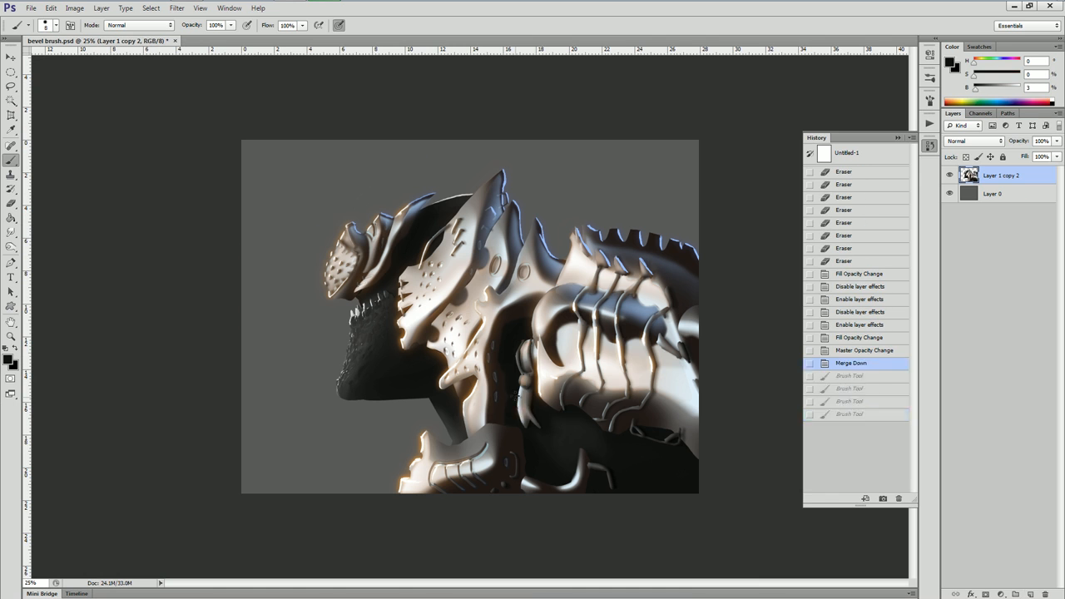
Apply Inner Glow and Outer Glow to the new detail layer and lower its fill to 81%.
click(531, 421)
double_click(1020, 174)
click(749, 214)
click(749, 275)
click(887, 183)
click(873, 216)
click(1027, 164)
click(1027, 126)
drag(1055, 171, 1041, 171)
Paint the glowing pendant shape hanging below the shoulder joint, clean it with the eraser, and merge it down.
drag(523, 379, 522, 388)
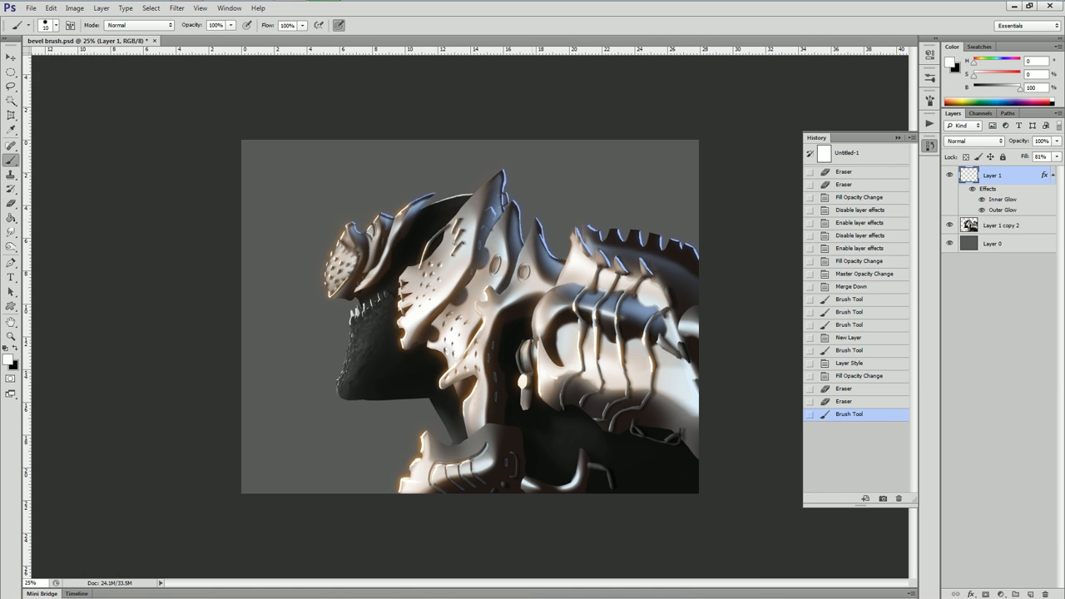
mouse_move(527, 348)
mouse_down()
mouse_move(519, 371)
mouse_move(516, 360)
mouse_move(523, 415)
mouse_up()
key(e)
key(b)
mouse_move(1019, 140)
mouse_down()
mouse_move(996, 140)
mouse_move(1014, 156)
mouse_up()
key(ctrl+e)
Tint the dark jaw blue (H 200, S 53, B 94) on a new Color-mode layer at 29% opacity and clean up the tint.
click(1030, 594)
click(974, 141)
click(951, 418)
click(994, 61)
click(990, 75)
click(1005, 88)
click(1057, 141)
key(bracketright)
key(bracketright)
key(bracketright)
key(bracketright)
key(bracketright)
key(bracketright)
key(bracketright)
drag(561, 321, 586, 366)
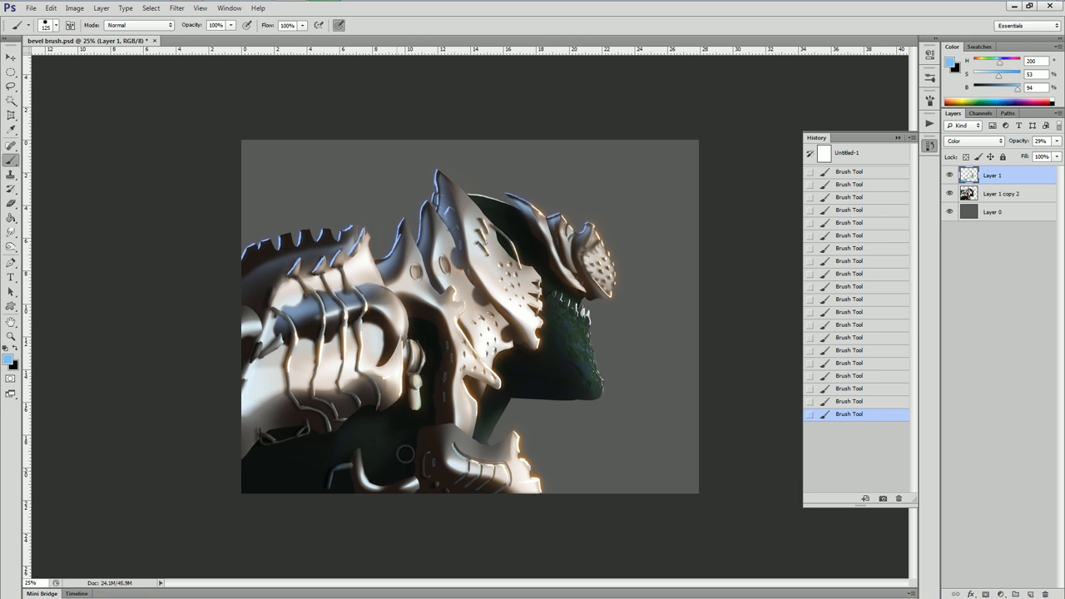
key(e)
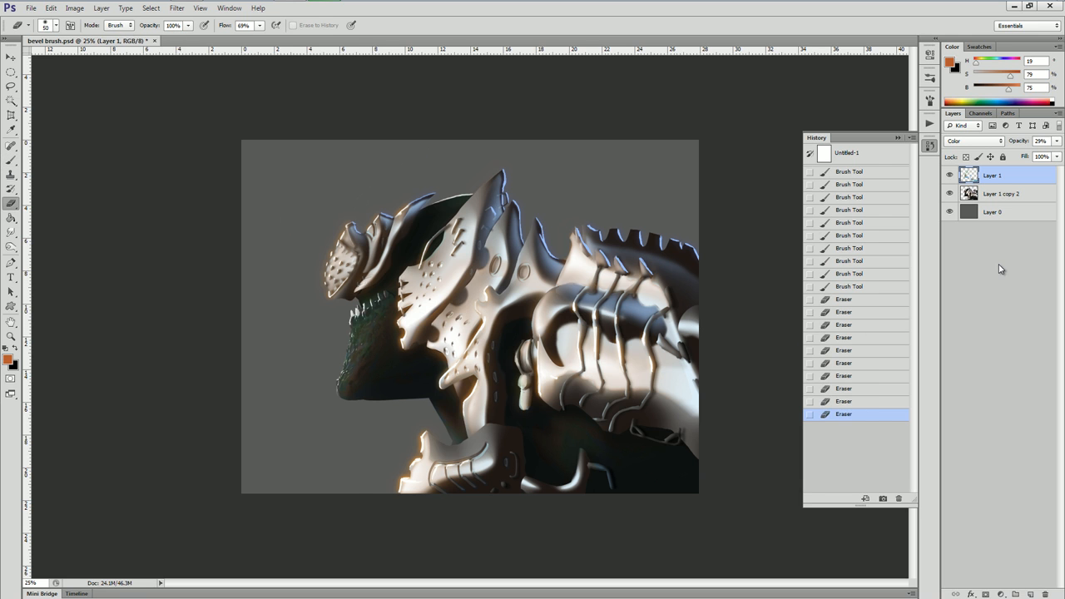
Mirror the canvas, select Layer 1 copy 2, and touch up the top edge of the head with a much smaller tip.
key(ctrl+shift+h)
click(1001, 193)
key([)
key([)
key([)
key([)
key([)
key([)
key([)
drag(471, 196, 488, 198)
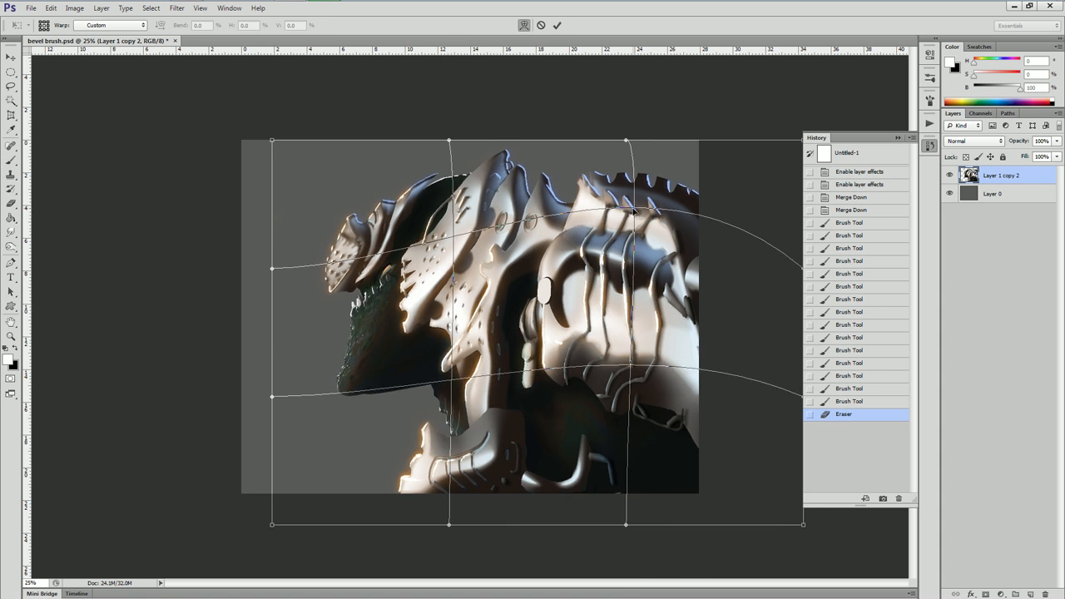
Warp the whole figure layer to reshape the back, shoulder spikes and head, and apply the transformation.
drag(623, 400, 622, 381)
mouse_move(449, 525)
mouse_down()
mouse_move(402, 466)
mouse_move(352, 489)
mouse_up()
mouse_move(272, 140)
mouse_down()
mouse_move(169, 138)
mouse_move(48, 88)
mouse_up()
mouse_move(449, 140)
mouse_down()
mouse_move(516, 188)
mouse_move(616, 212)
mouse_up()
key(Return)
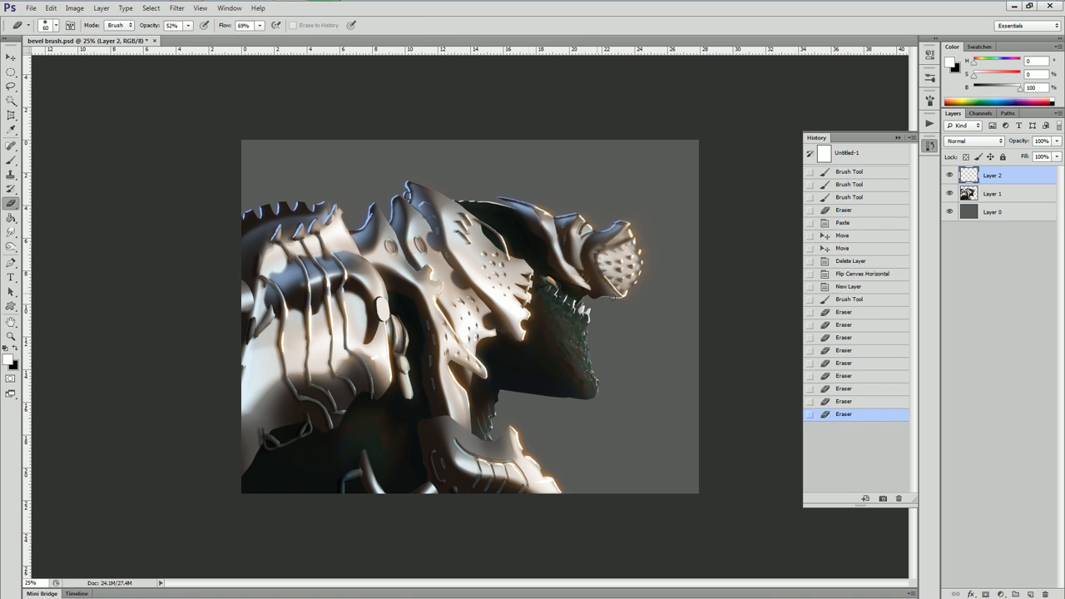
Refine the neck and collar armour on the upper layer with an enlarged brush and tones sampled nearby.
click(521, 306)
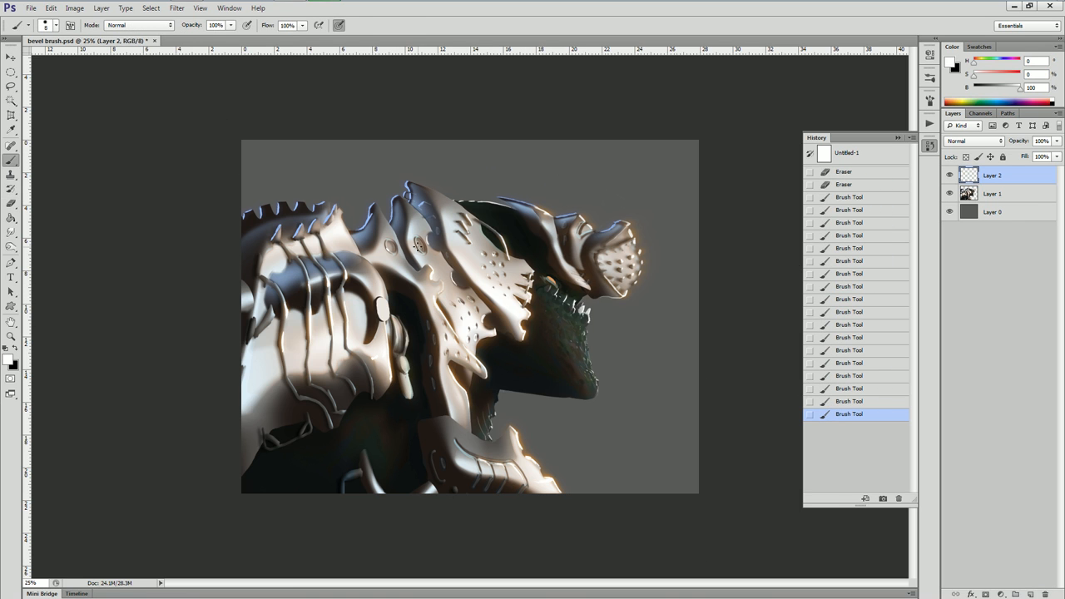
key(e)
click(461, 426)
key(b)
key(e)
key(b)
alt+click(453, 433)
key(])
key(])
key(])
key(])
key(])
click(434, 484)
alt+click(434, 485)
click(429, 487)
Rework the small horn on the dark lower torso with sampled tones and undo the last two changes.
click(353, 471)
alt+click(366, 457)
click(370, 463)
drag(366, 456, 382, 484)
click(326, 432)
key(ctrl+z)
key(ctrl+z)
Mirror the canvas and paint dark shadows alongside the ridges of the back armour with a 30 px round brush.
key(ctrl+shift+h)
click(56, 25)
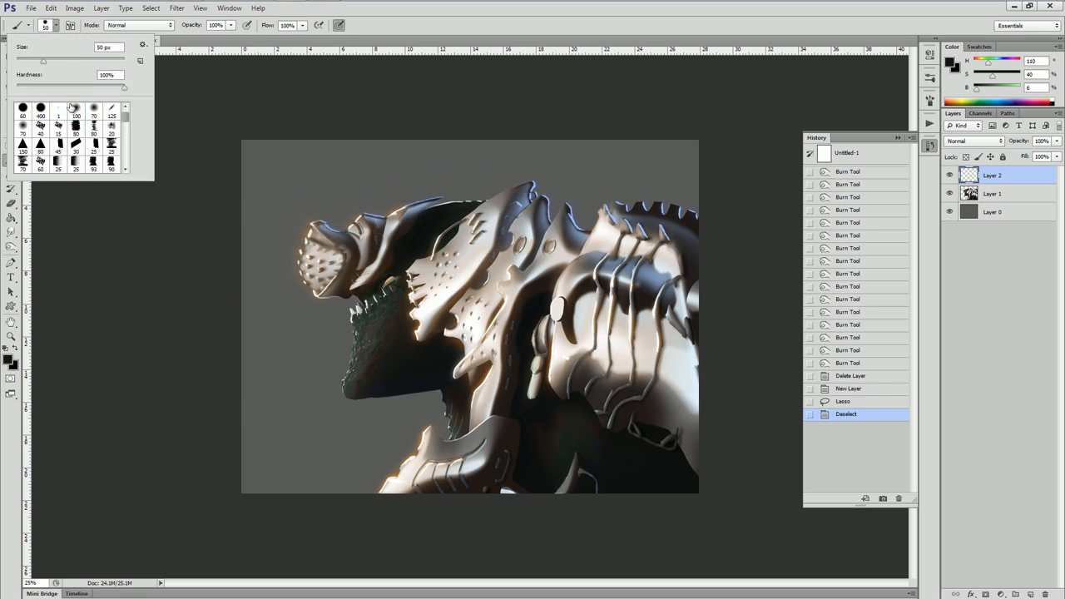
click(22, 107)
mouse_move(589, 294)
mouse_down()
mouse_move(579, 336)
mouse_move(593, 351)
mouse_up()
mouse_move(618, 303)
mouse_down()
mouse_move(610, 362)
mouse_move(634, 367)
mouse_up()
drag(665, 316, 663, 349)
drag(662, 241, 652, 269)
key(ctrl+z)
key(bracketleft)
key(bracketleft)
key(bracketleft)
mouse_move(661, 240)
mouse_down()
mouse_move(656, 275)
mouse_move(630, 285)
mouse_up()
drag(614, 256, 608, 287)
drag(596, 351, 576, 386)
drag(615, 366, 595, 380)
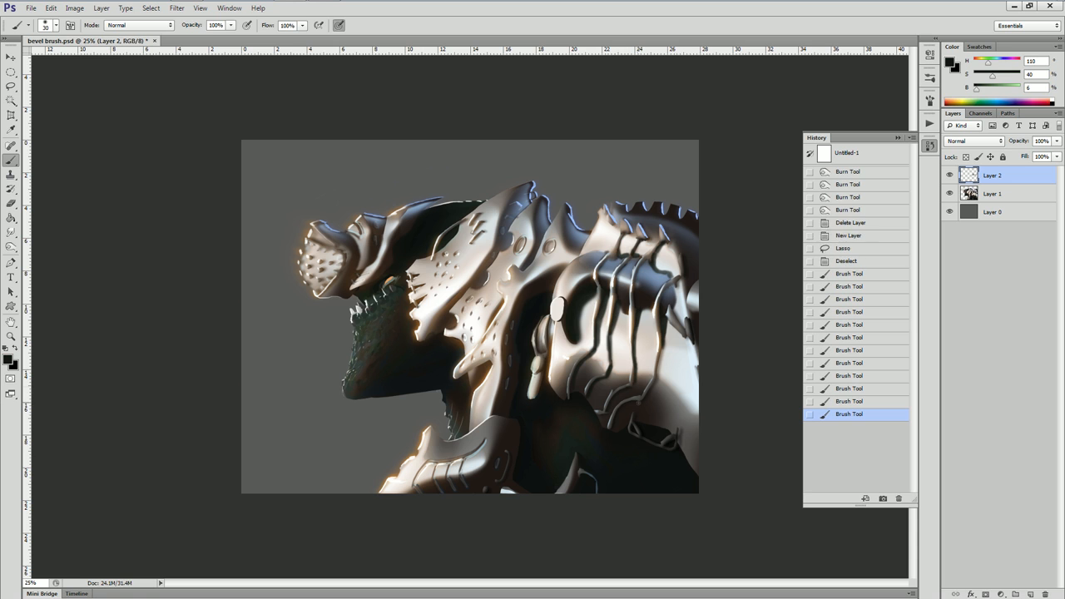
Extend the dark shading around the rear ridge and side spike of the back armour using sampled tones.
drag(661, 346, 631, 400)
alt+click(687, 340)
drag(684, 333, 692, 348)
alt+click(670, 317)
drag(669, 307, 676, 330)
alt+click(691, 333)
drag(674, 321, 692, 348)
Erase the excess shadow along the armour ridges and merge the shading into the figure layer.
key(e)
mouse_move(589, 294)
mouse_down()
mouse_move(582, 338)
mouse_move(567, 340)
mouse_up()
key(ctrl+alt+z)
key(ctrl+alt+z)
key(ctrl+alt+z)
drag(566, 316, 571, 337)
drag(619, 304, 620, 345)
key(b)
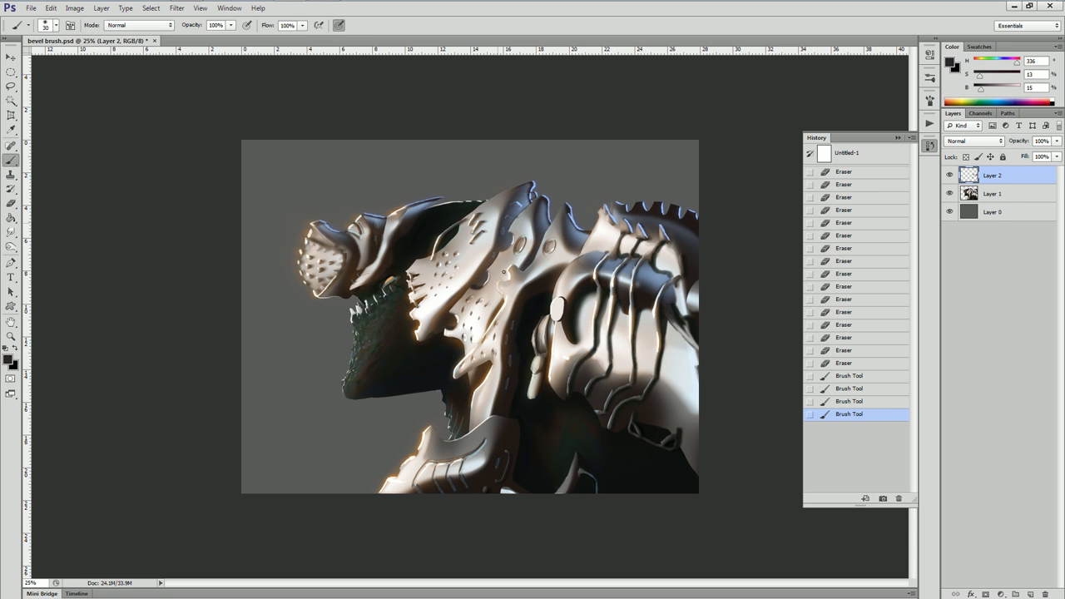
key(ctrl+e)
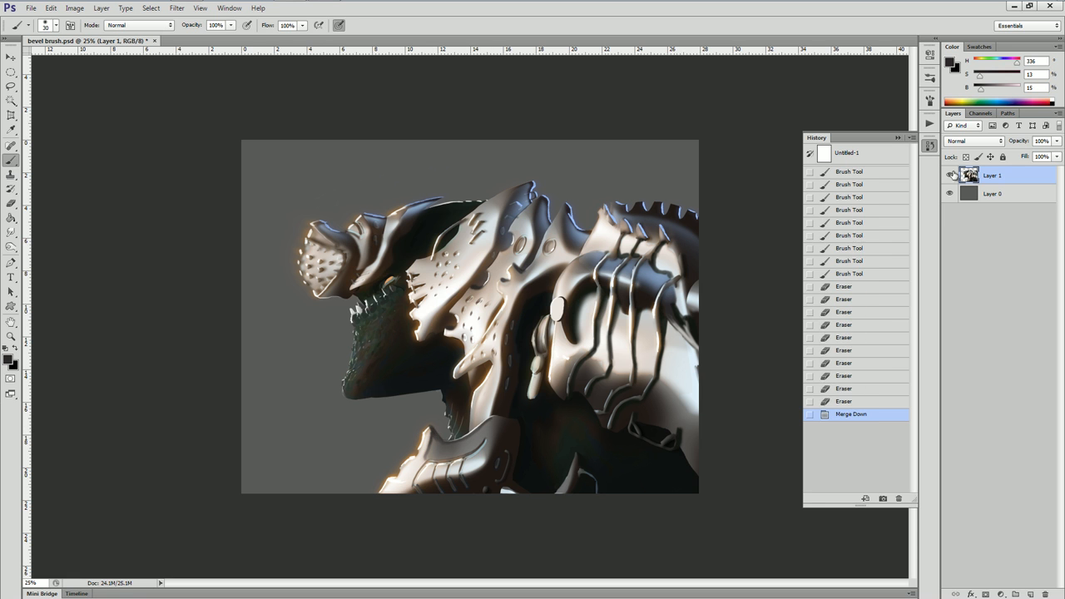
Scale the scratched metal texture across the figure and blend its layer in Overlay mode.
drag(584, 231, 733, 147)
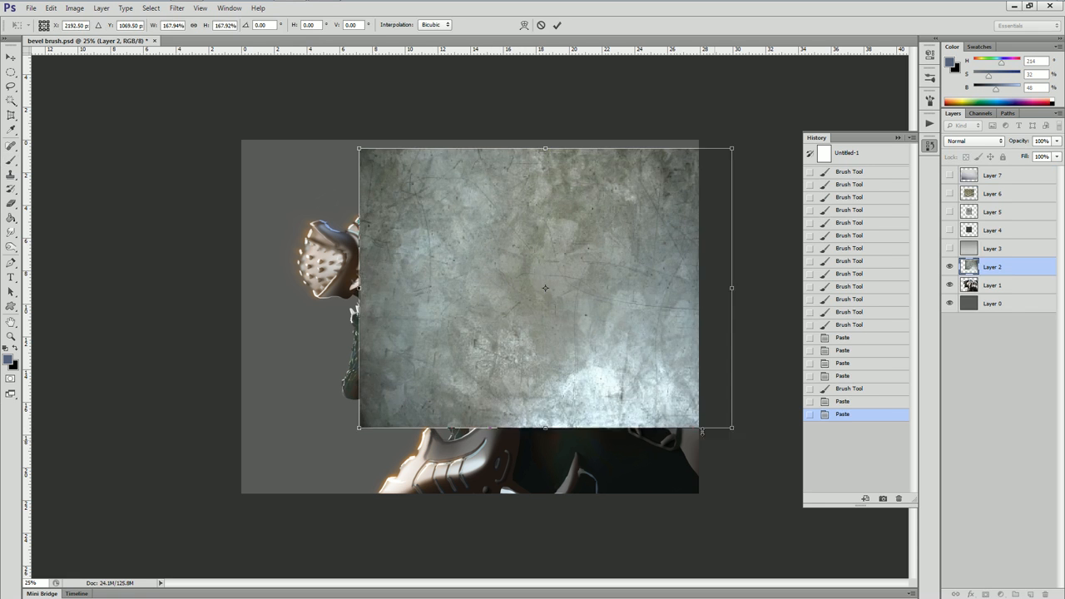
drag(361, 428, 275, 506)
key(Return)
click(973, 141)
drag(1018, 140, 959, 140)
Clear the metal texture outside the figure's silhouette and erase it around the helmet and chest armour.
click(992, 284)
click(992, 267)
key(Delete)
drag(343, 219, 396, 188)
drag(575, 200, 608, 204)
drag(445, 416, 416, 429)
drag(349, 303, 329, 301)
Set the metal texture's opacity to 99% and erase patches of it on the helmet, jaw and shoulder armour.
click(1056, 141)
drag(1015, 154, 1054, 156)
click(333, 218)
click(334, 218)
click(356, 303)
drag(329, 301, 388, 296)
click(384, 300)
click(491, 283)
click(504, 287)
click(515, 295)
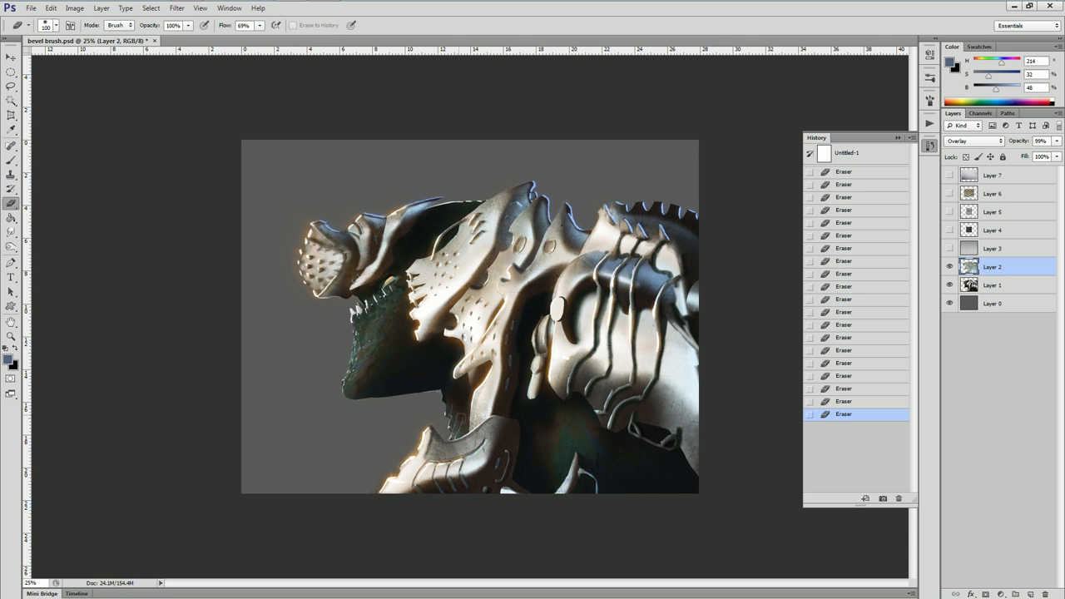
Desaturate the metal texture with Hue/Saturation and readjust the layer's opacity.
key(ctrl+u)
drag(815, 219, 716, 221)
click(946, 140)
drag(1017, 140, 1031, 140)
drag(549, 196, 528, 181)
Delete the unused texture layers Layer 3, Layer 4, Layer 5 and Layer 7.
key(v)
key(Delete)
key(Delete)
key(Delete)
key(Delete)
Set Layer 6 to Overlay with reduced opacity and keep a hidden duplicate of it.
click(998, 141)
drag(1019, 141, 989, 140)
key(ctrl+j)
click(949, 175)
Position the Layer 6 scale texture over the dark lower torso and warp it to follow the form.
key(ctrl+t)
key(Return)
click(176, 8)
drag(516, 374, 373, 388)
key(ctrl+t)
click(50, 7)
drag(350, 449, 332, 421)
drag(249, 502, 199, 511)
mouse_move(368, 472)
mouse_down()
mouse_move(349, 439)
mouse_move(275, 381)
mouse_up()
key(Return)
Tune the torso scale texture with Hue/Saturation and 39% opacity, and make another hidden copy of the texture.
key(e)
mouse_move(1017, 141)
mouse_down()
mouse_move(1032, 141)
mouse_move(1018, 140)
mouse_up()
key(ctrl+u)
click(950, 175)
key(ctrl+j)
click(950, 175)
Move the Layer 6 copy texture onto the dark jaw and erase its excess over the surrounding armour.
click(999, 193)
drag(532, 358, 533, 445)
drag(507, 408, 458, 445)
click(513, 259)
mouse_move(466, 275)
mouse_down()
mouse_move(491, 250)
mouse_move(466, 316)
mouse_up()
drag(449, 333, 367, 349)
drag(299, 367, 349, 383)
drag(382, 366, 411, 375)
drag(540, 294, 566, 324)
drag(575, 341, 549, 366)
Warp the scale texture to wrap around the jaw and erase the leftover beside it.
click(51, 8)
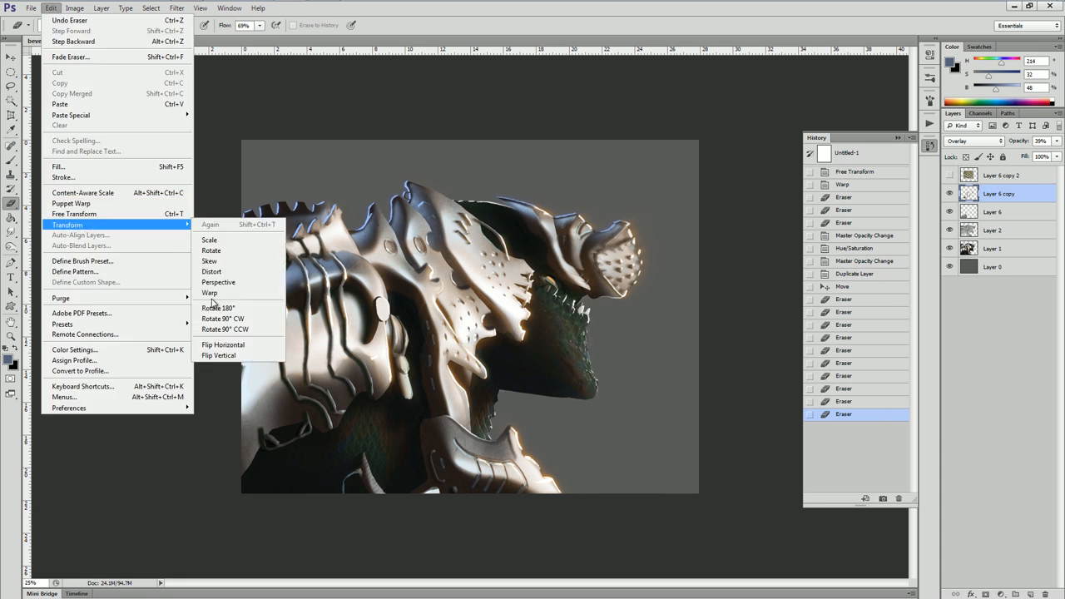
click(216, 294)
drag(602, 457, 561, 456)
drag(601, 319, 635, 318)
drag(491, 388, 430, 394)
key(Return)
drag(532, 395, 499, 408)
Erase stray torso texture on Layer 6 with a smaller eraser and merge the jaw texture into that layer.
click(967, 215)
key(bracketleft)
key(bracketleft)
key(bracketleft)
drag(373, 475, 373, 491)
click(967, 197)
key(ctrl+e)
Duplicate the spare scale texture and move one copy over the dark area of the head.
drag(969, 177, 1030, 593)
click(949, 193)
click(972, 192)
key(v)
drag(532, 333, 587, 319)
Warp the scale texture to fit the dark part of the head behind the helmet crest.
click(50, 8)
click(216, 294)
drag(651, 193, 545, 197)
drag(650, 336, 530, 360)
drag(556, 407, 465, 390)
mouse_move(473, 262)
mouse_down()
mouse_move(461, 333)
mouse_move(428, 333)
mouse_up()
drag(649, 265, 608, 325)
key(Return)
Erase the head texture's excess over the armour, flip the canvas back and merge the texture into Layer 6.
key(e)
drag(400, 250, 399, 349)
drag(424, 296, 453, 295)
drag(458, 275, 458, 250)
mouse_move(577, 245)
mouse_down()
mouse_move(510, 327)
mouse_move(605, 421)
mouse_move(561, 264)
mouse_up()
key(F2)
key(ctrl+e)
Erase parts of the metal texture on Layer 2 with a larger eraser and merge it into the figure layer.
click(998, 213)
key(bracketright)
key(bracketright)
key(bracketright)
click(399, 386)
click(621, 461)
click(545, 427)
click(434, 225)
click(639, 245)
key(ctrl+e)
Darken the figure with Levels, copy it, undo the darkening and paste the dark version as a new layer.
key(ctrl+l)
drag(924, 248, 890, 248)
key(Return)
click(983, 194)
click(971, 211)
key(ctrl+a)
key(ctrl+c)
key(ctrl+alt+z)
key(ctrl+alt+z)
key(ctrl+v)
Dab small white highlights along the helmet's front edge with a 7 px brush on Layer 7.
key(b)
click(313, 223)
click(308, 233)
click(304, 242)
click(300, 251)
click(301, 259)
click(306, 269)
click(311, 278)
click(319, 286)
click(392, 214)
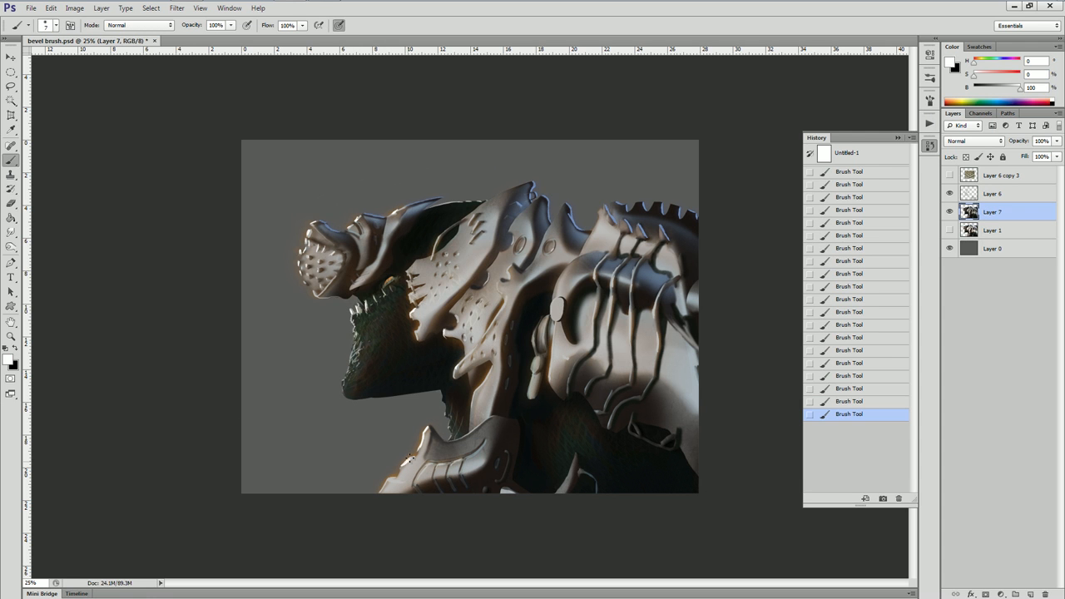
Show Layer 1 and erase parts of the darkened copy over the face and chest armour with a progressively smaller eraser.
click(949, 230)
key(e)
mouse_move(441, 309)
mouse_down()
mouse_move(393, 218)
mouse_move(339, 277)
mouse_up()
key(bracketleft)
key(bracketleft)
key(bracketleft)
key(bracketleft)
key(bracketleft)
key(bracketleft)
key(bracketleft)
key(bracketleft)
click(406, 478)
click(426, 476)
click(454, 470)
Merge Layer 6, Layer 7 and Layer 1 into one figure layer and delete the spare texture copy.
click(968, 197)
shift+click(992, 230)
key(ctrl+e)
key(Delete)
Darken the grey background on Layer 0 to near black by lowering its lightness with Hue/Saturation.
click(992, 193)
key(ctrl+u)
drag(814, 245, 772, 247)
key(Return)
Add a new layer above the figure and paint black along the jaw's front edge with a 9 px brush.
click(991, 175)
click(1030, 593)
key(b)
key(ctrl+plus)
click(322, 348)
click(313, 375)
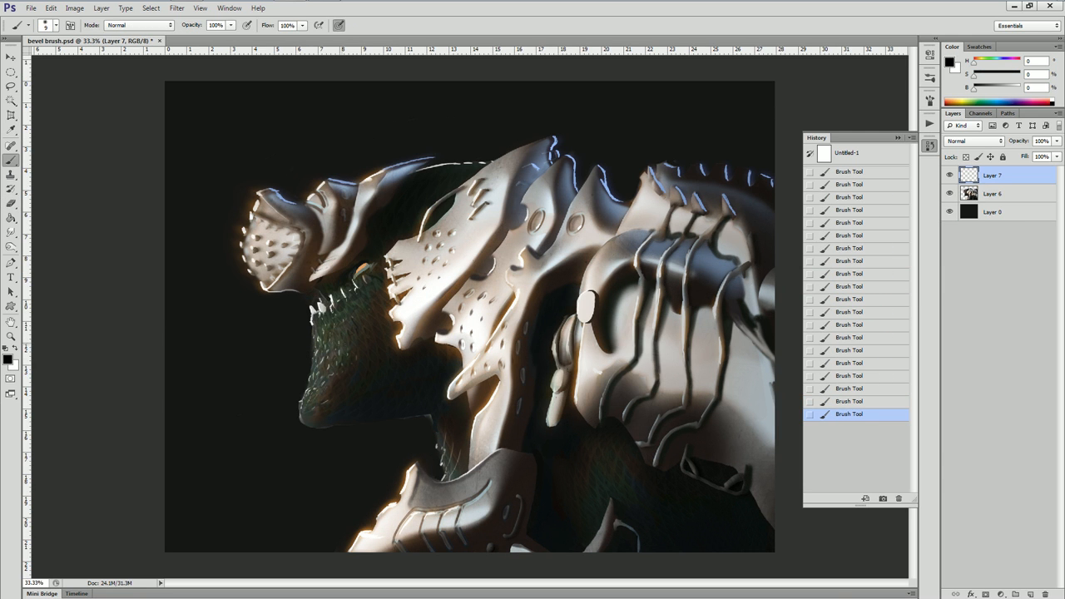
Erase the ragged edge beneath the chin and at the front of the neck on Layer 6 with a 9 px eraser.
key(e)
key(alt+bracketleft)
click(300, 421)
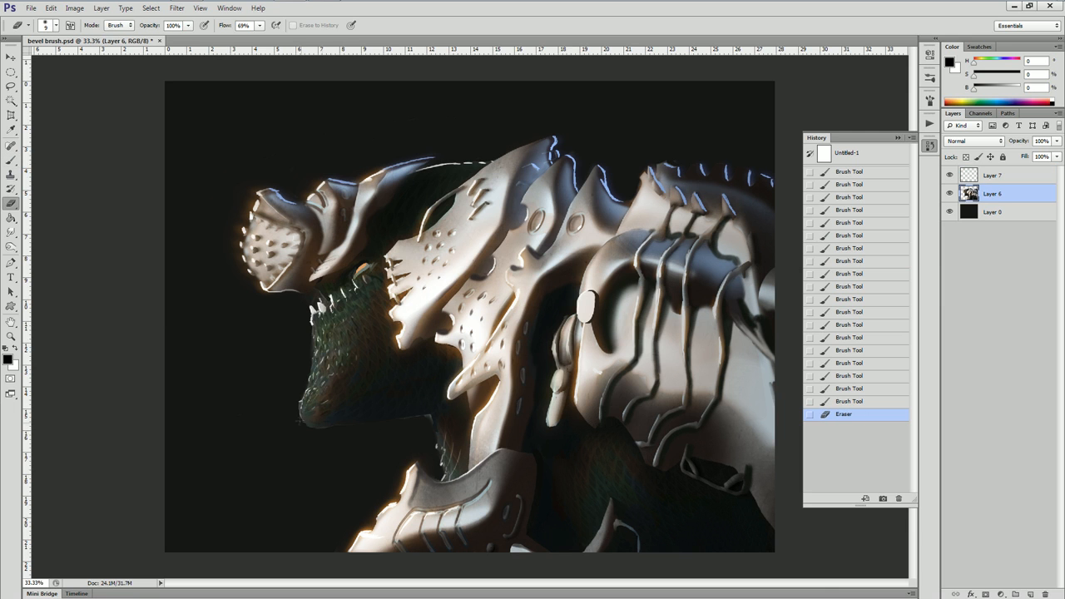
click(433, 437)
Paint the corner between the jaw and neck with a dark tone sampled from the jaw's underside, using a 9 px brush.
key(b)
alt+click(432, 421)
click(433, 421)
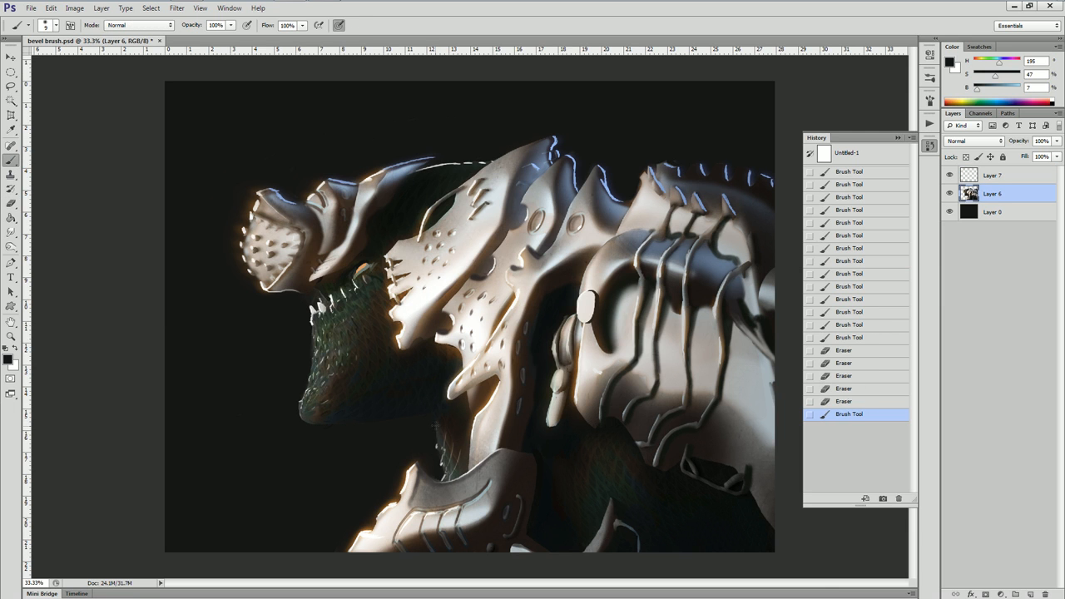
click(441, 415)
click(461, 397)
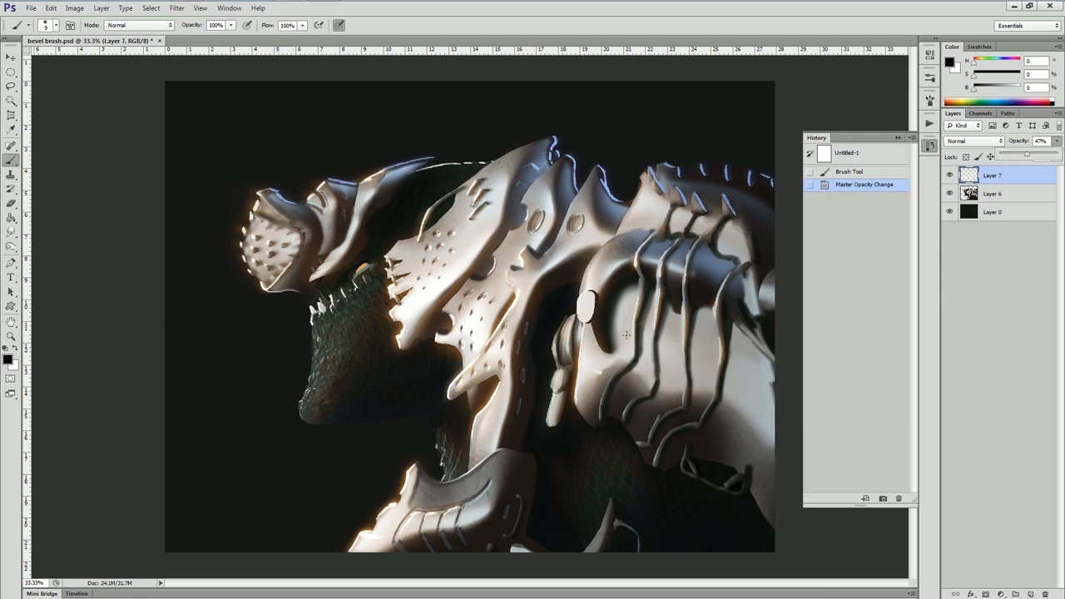
Merge Layer 7 into Layer 6 and touch up the figure with a 45 px eraser and a sampled brown brush.
key(ctrl+e)
key(e)
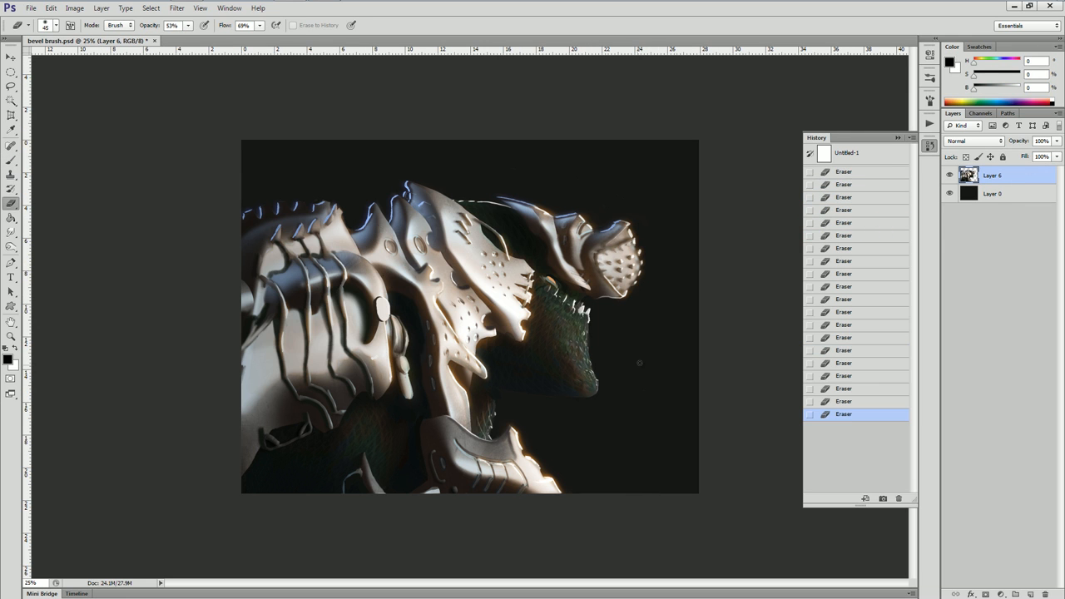
key(b)
alt+click(424, 324)
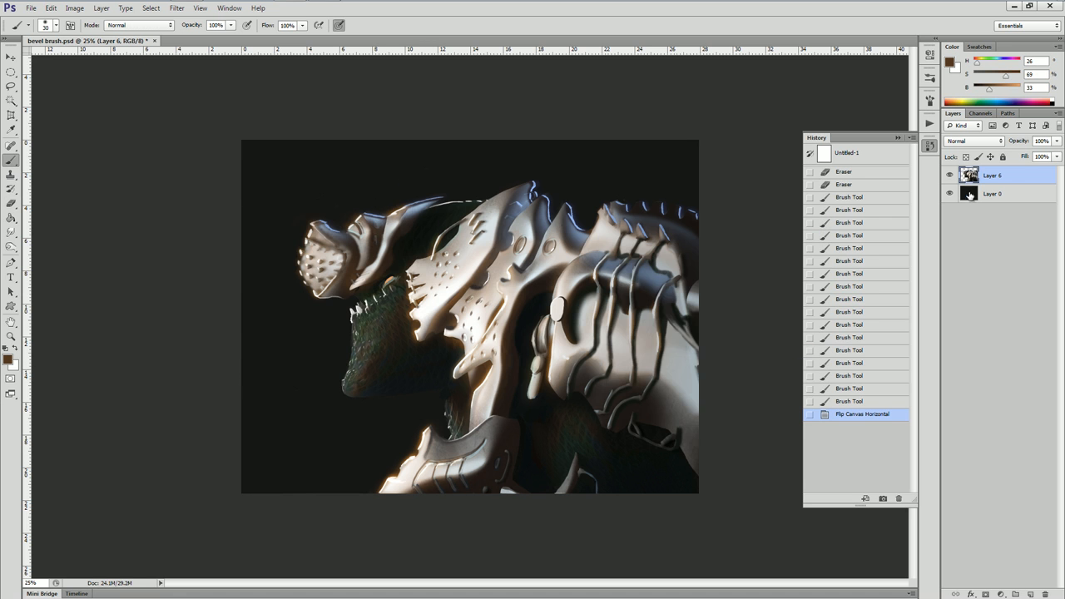
Add subtle grain to the dark background on Layer 0 with the Add Noise filter.
click(992, 193)
click(177, 7)
mouse_move(232, 140)
click(336, 140)
click(635, 454)
click(631, 471)
click(635, 443)
text(33)
click(771, 274)
Adjust the figure's shading on Layer 6 with a 1200 px Dodge and Burn brush on midtones, undoing trial strokes.
click(965, 179)
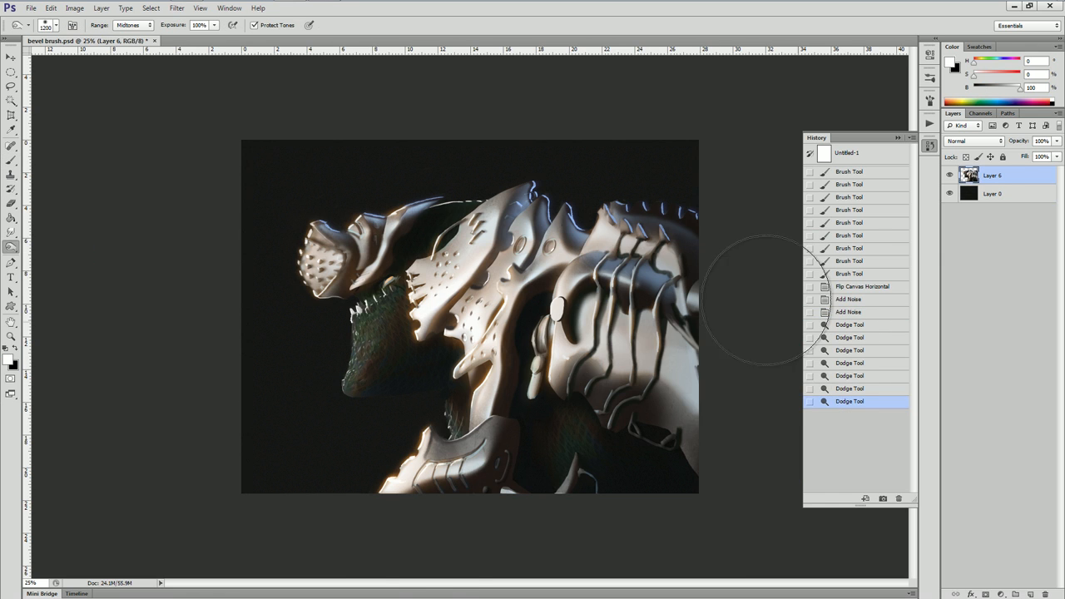
key(ctrl+z)
key(ctrl+z)
key(ctrl+z)
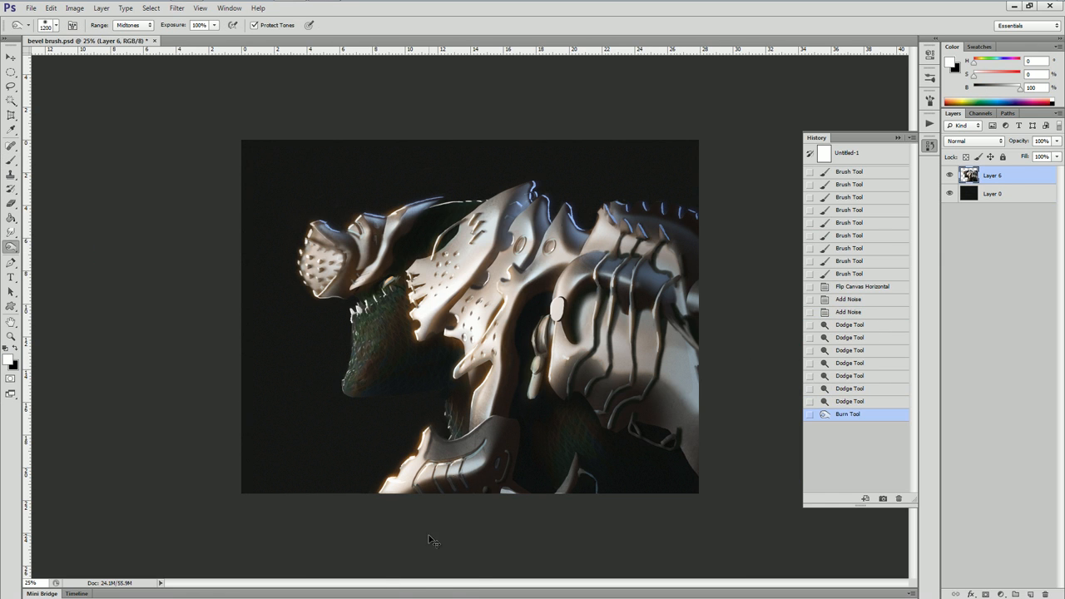
Erase the glow beside the snout tip and part of the thin line above the head with a 45 px eraser.
key(e)
click(295, 214)
click(295, 213)
click(294, 214)
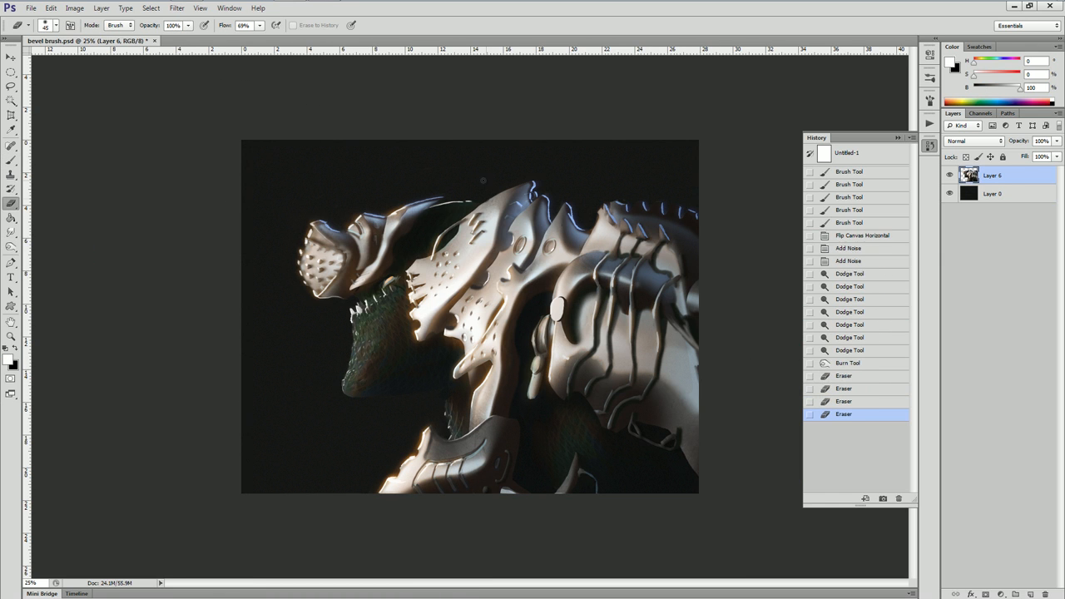
click(487, 200)
Start a Field Blur on Layer 6 and place blur pins over the back spikes, shoulder, torso and chest armour.
click(177, 7)
mouse_move(187, 118)
click(331, 116)
click(679, 218)
click(643, 265)
click(624, 351)
click(566, 443)
click(463, 455)
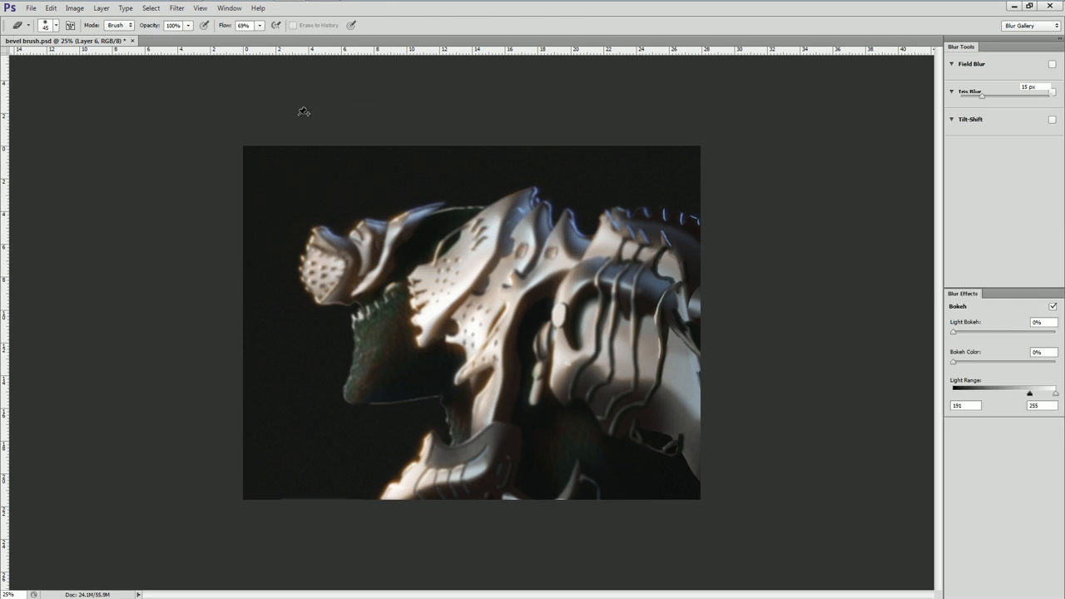
Reposition the blur pins above the back and on the head armour, and set the active pin's blur to 6 px.
drag(557, 185, 579, 207)
drag(527, 241, 506, 238)
drag(982, 96, 971, 111)
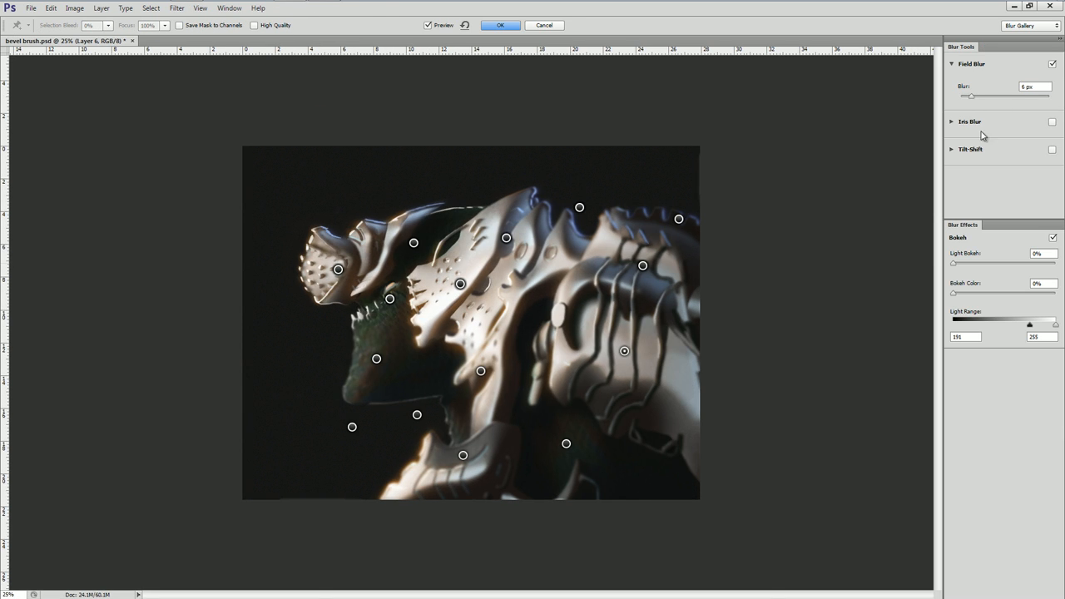
Move the pins below the jaw and on the chest collar, add pins across the lower body, and apply the Field Blur.
drag(352, 427, 366, 459)
drag(463, 455, 441, 483)
click(517, 474)
click(584, 482)
click(567, 389)
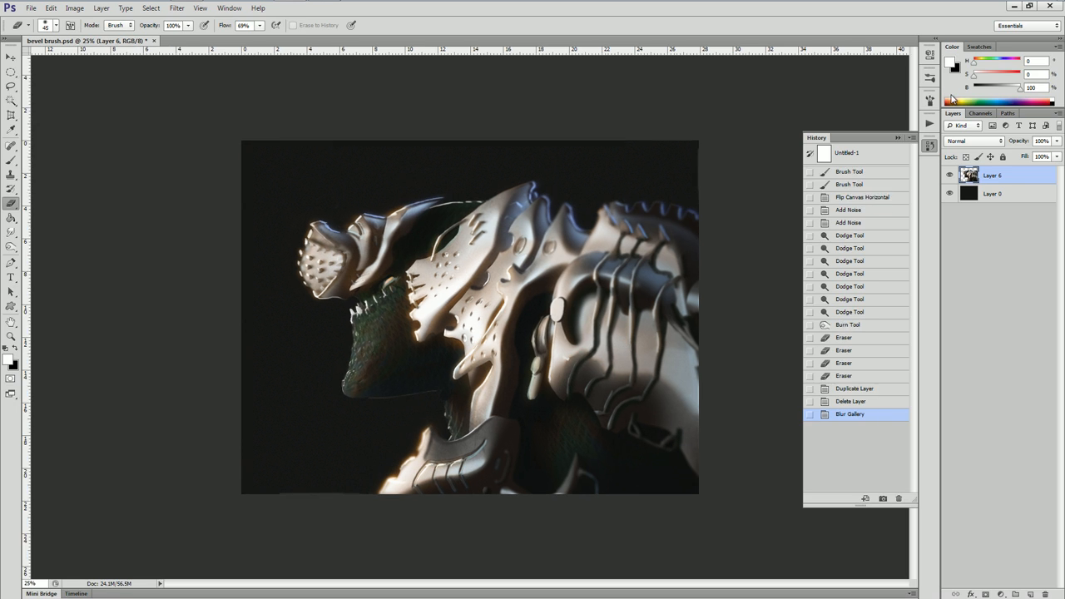
Apply a Lens Correction with custom settings to the figure on Layer 6.
click(176, 7)
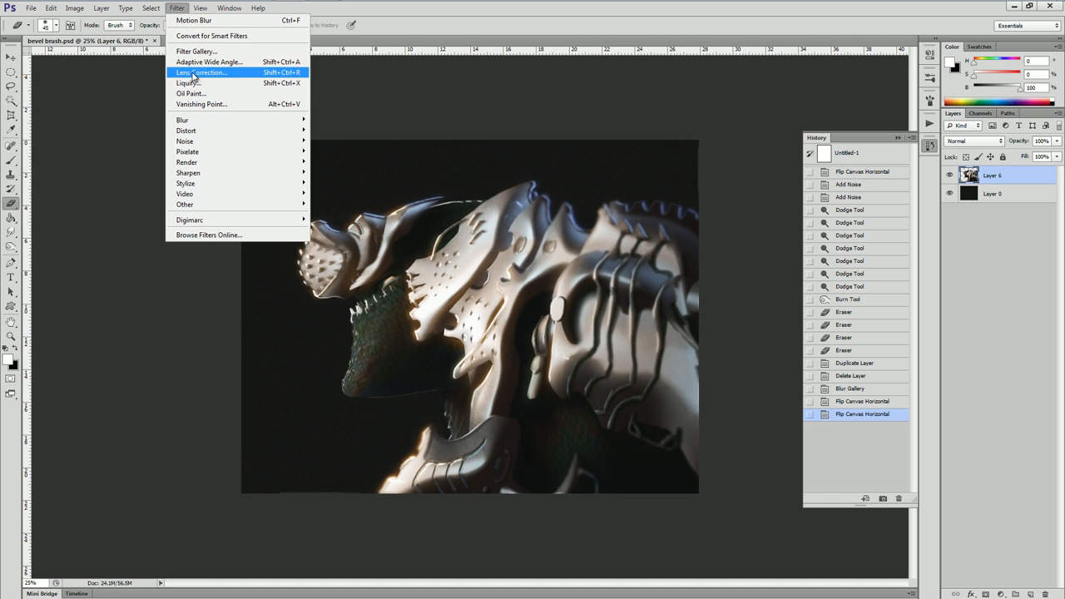
click(200, 73)
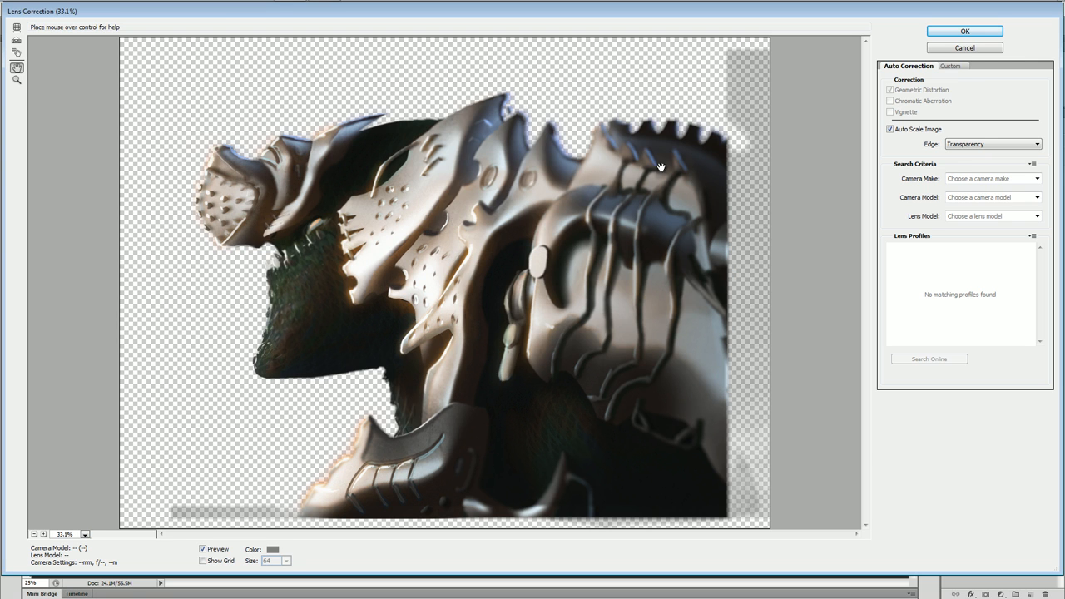
click(952, 67)
drag(965, 158, 900, 158)
click(900, 200)
click(933, 31)
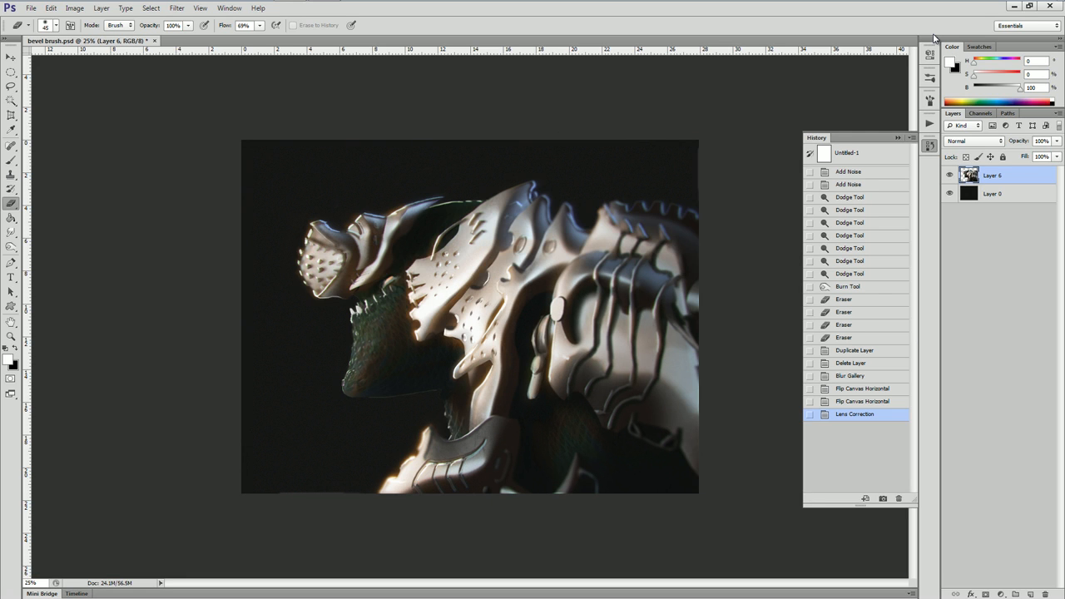
Try repeating the Lens Correction on Layer 6, undo it, and run the filter again through its custom settings.
key(ctrl+f)
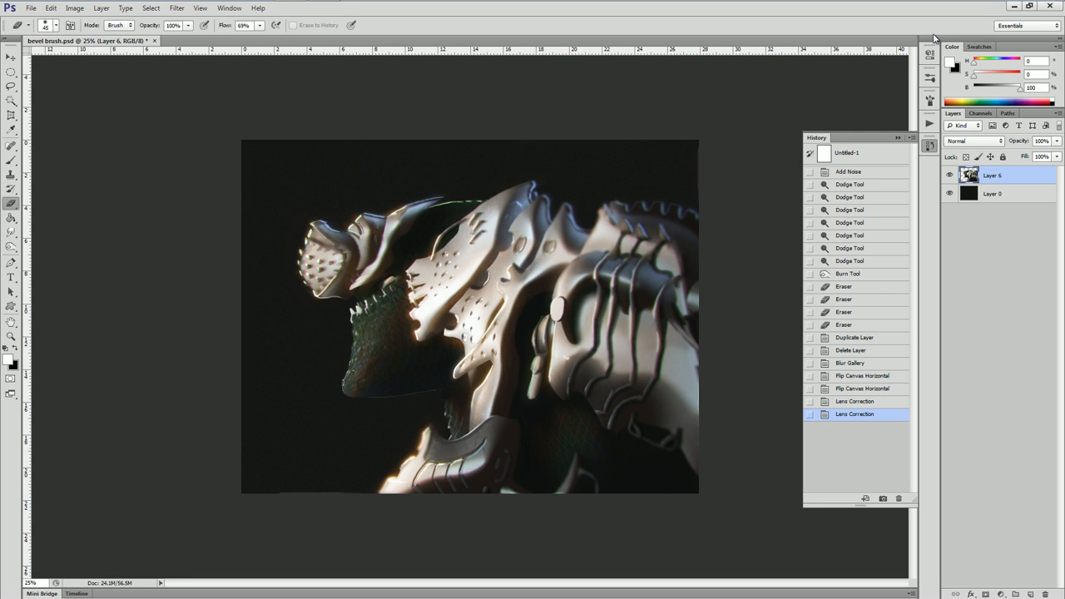
key(ctrl+z)
click(177, 7)
click(204, 74)
click(952, 66)
click(931, 33)
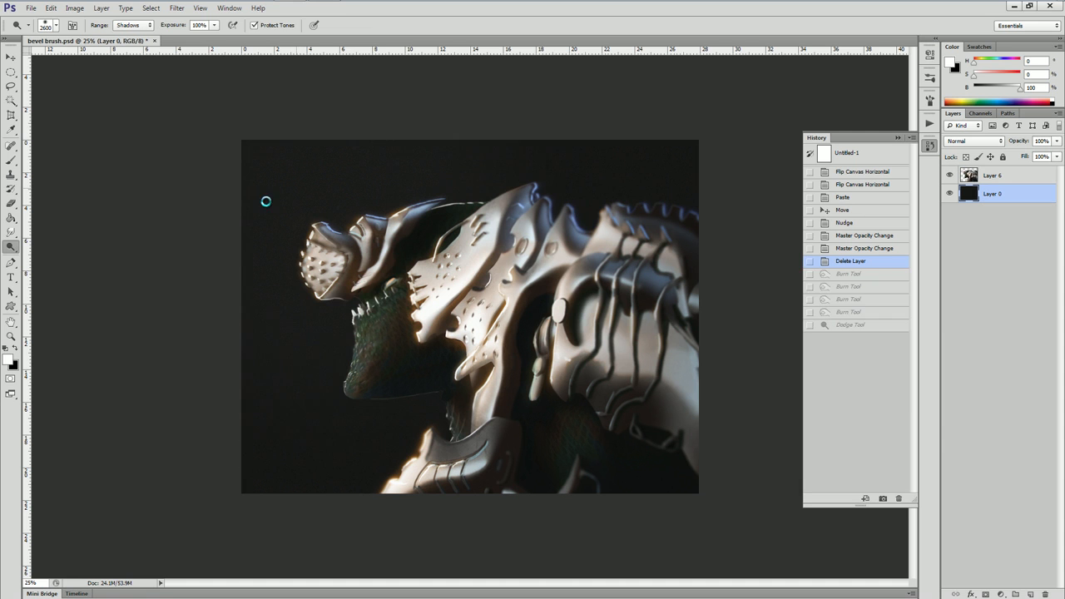
Lighten the background on Layer 0 with a 2600 px Dodge brush set to Shadows, and reduce its saturation with Hue/Saturation.
drag(267, 202, 261, 159)
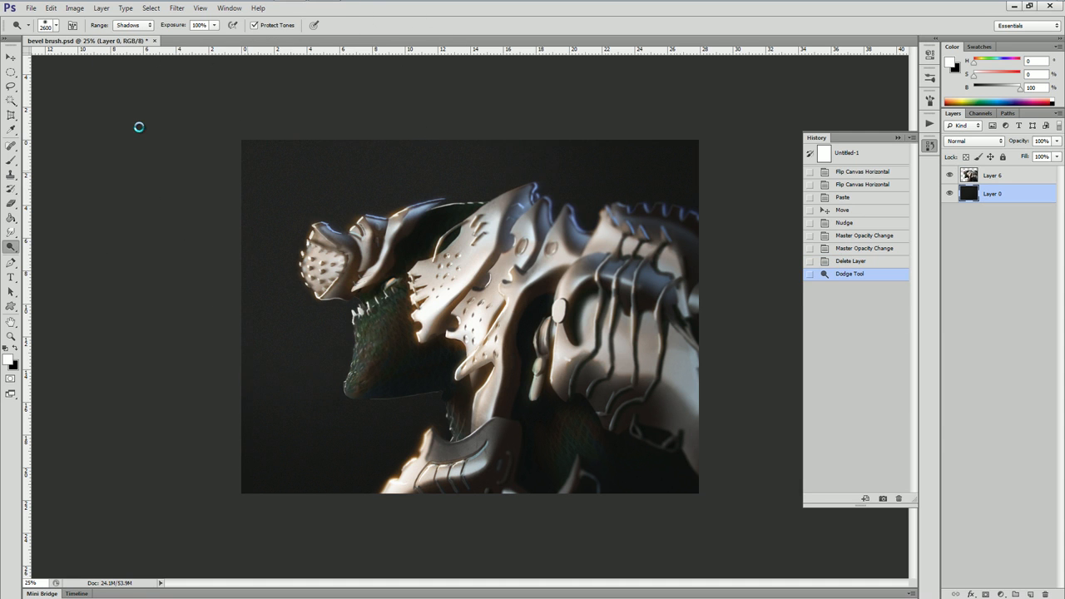
click(215, 187)
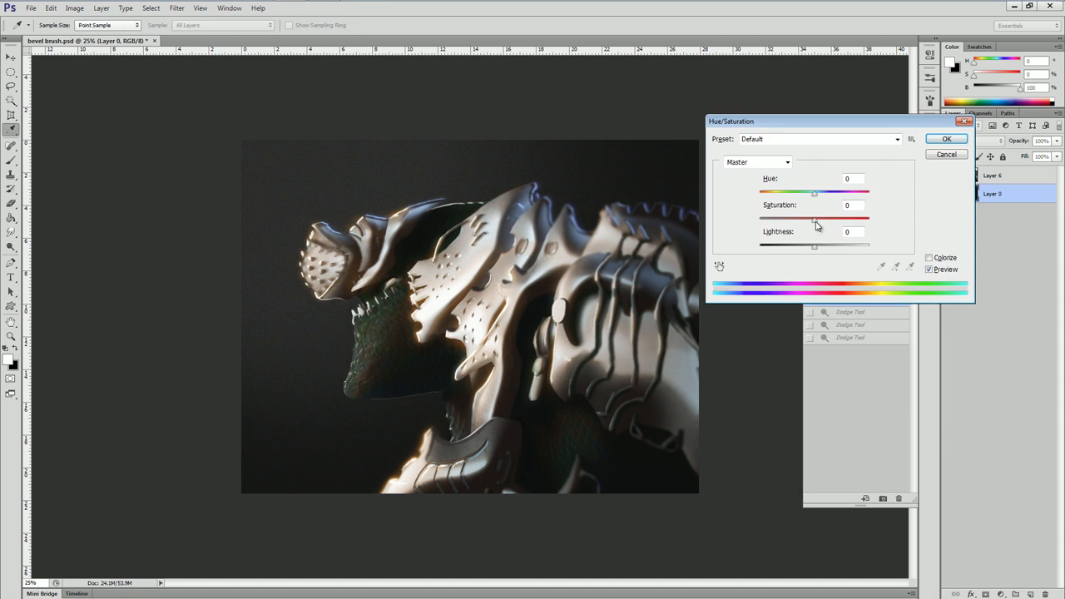
drag(815, 222, 771, 223)
key(Return)
Merge Layer 6 down into Layer 0 and crop the merged layer to the canvas bounds.
click(972, 178)
key(ctrl+e)
key(ctrl+a)
click(74, 8)
click(83, 119)
key(ctrl+d)
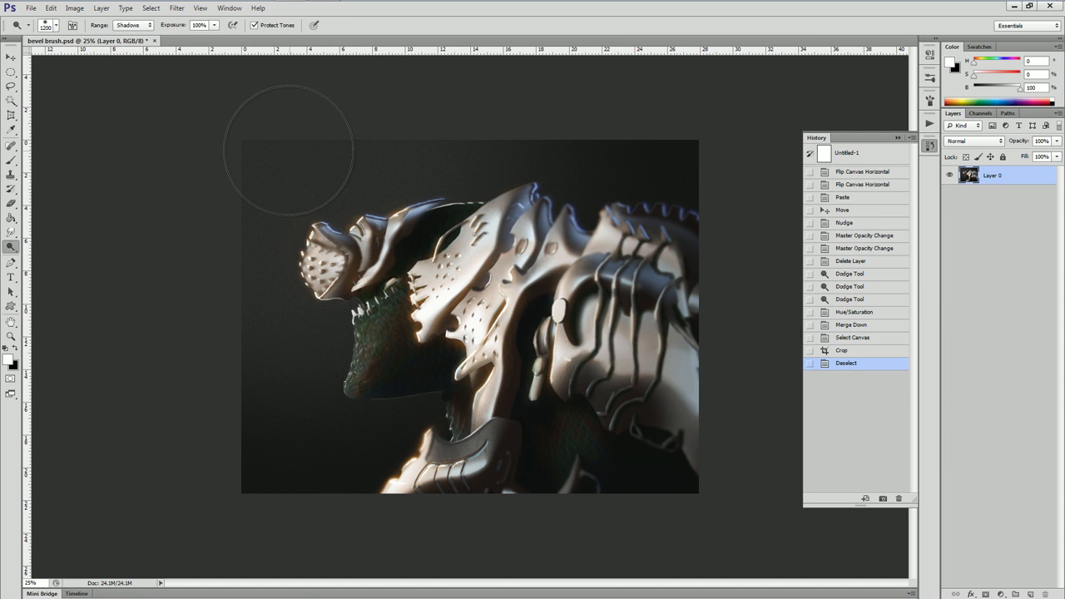